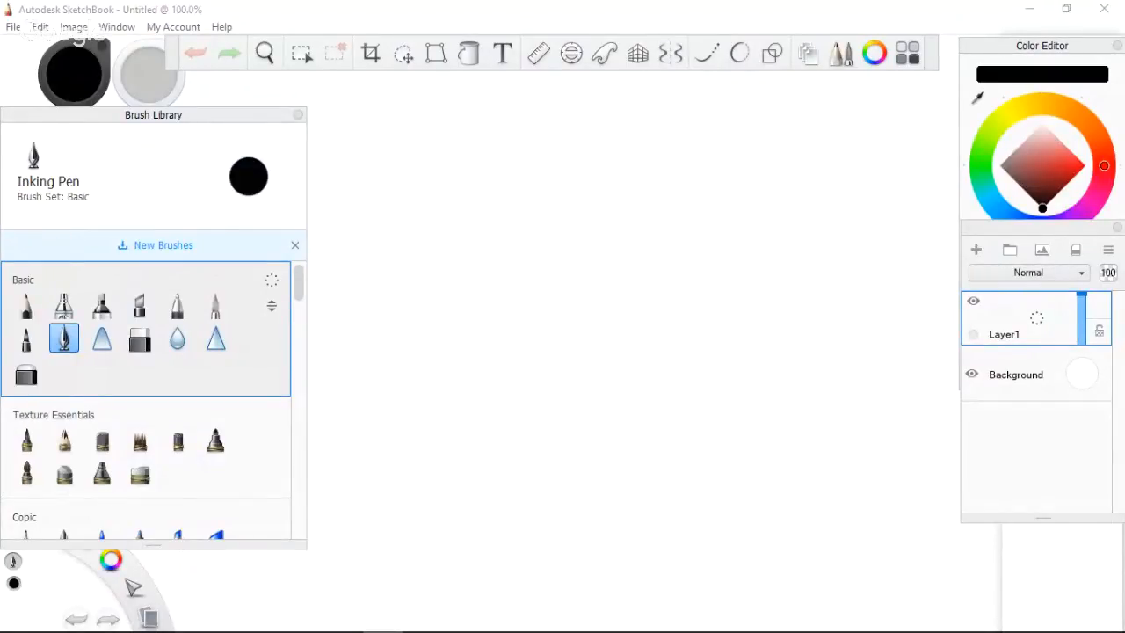
pyautogui.scroll(-4, 568, 401)
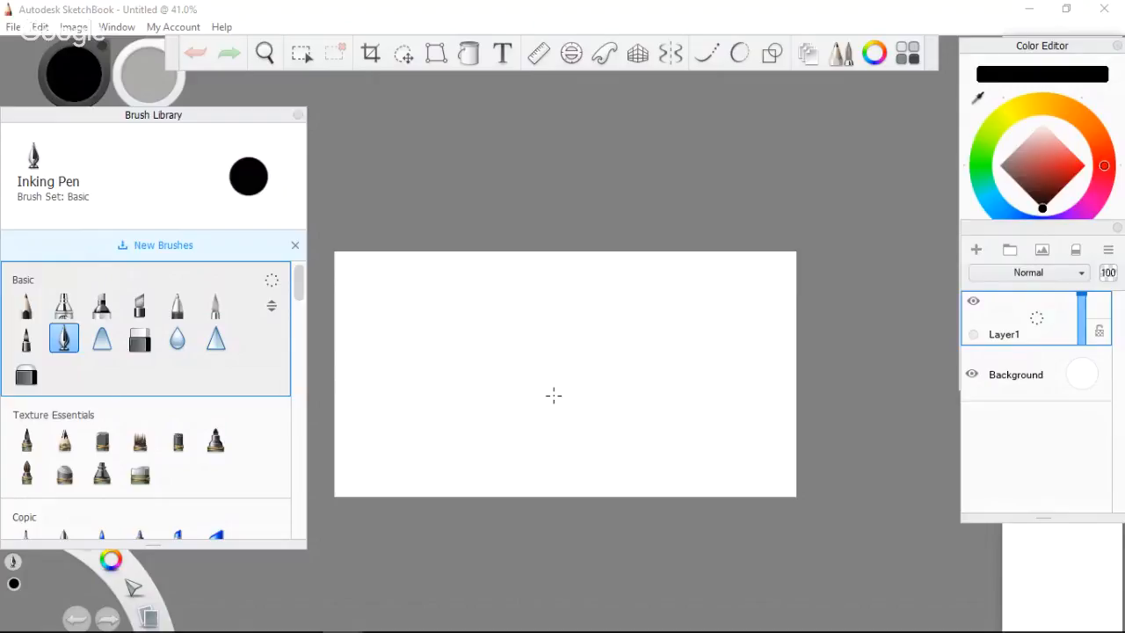
pyautogui.scroll(2, 718, 394)
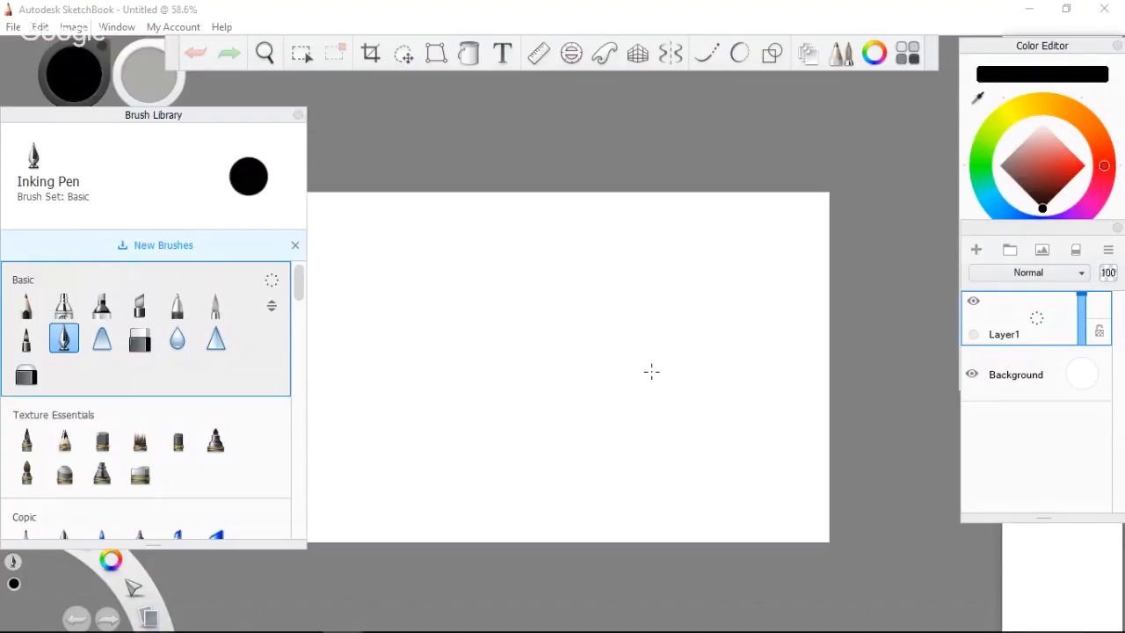
pyautogui.scroll(-2, 581, 331)
pyautogui.scroll(-1, 425, 255)
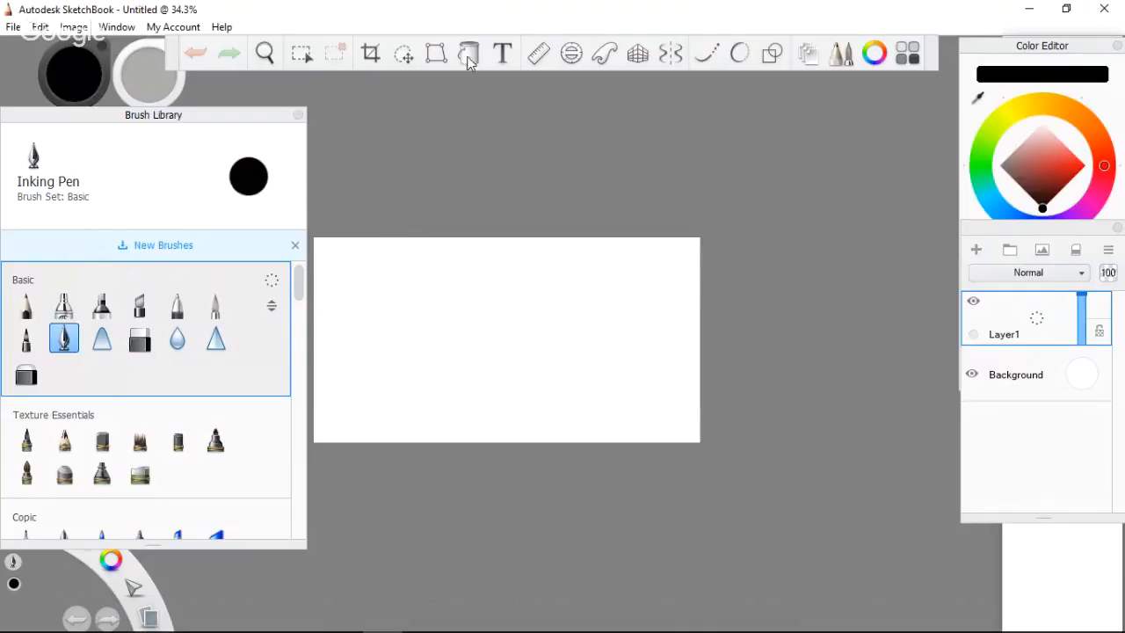
pyautogui.press('space')
pyautogui.moveTo(479, 312); pyautogui.dragTo(561, 275)
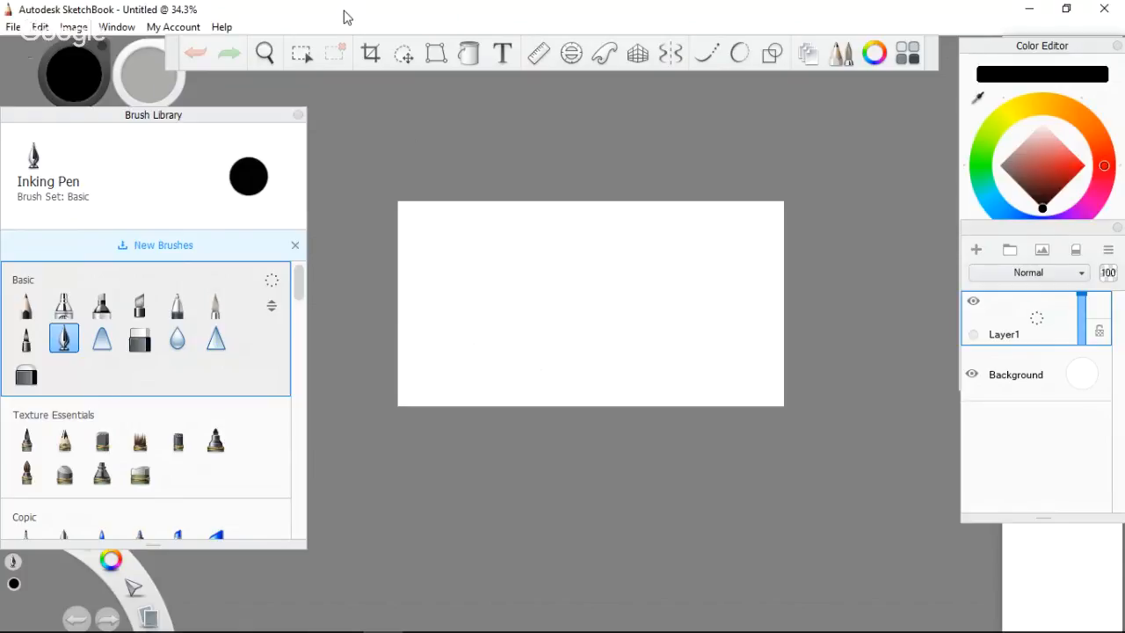
# Resize the canvas to 5000 pixels wide by 5000 pixels high.
pyautogui.click(15, 28)
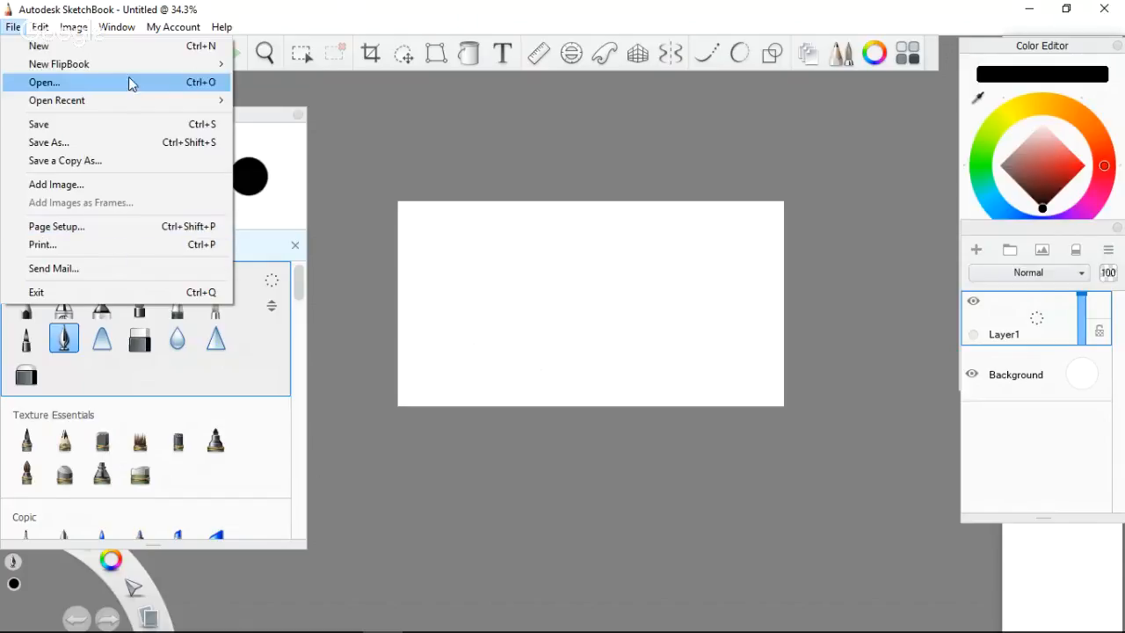
pyautogui.moveTo(171, 102)
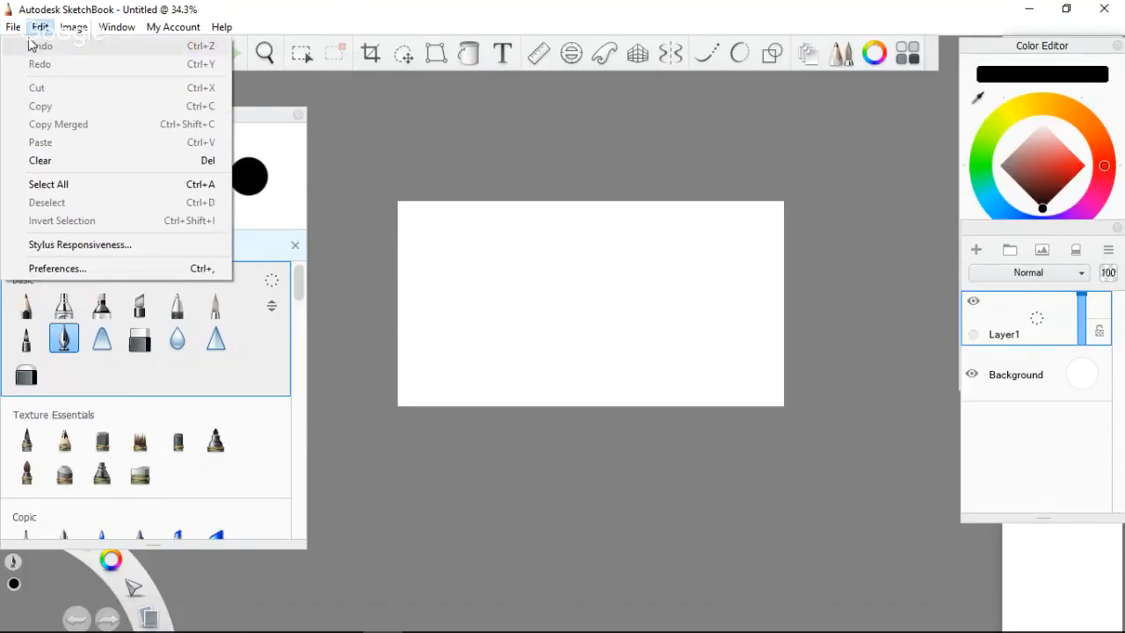
pyautogui.moveTo(76, 33)
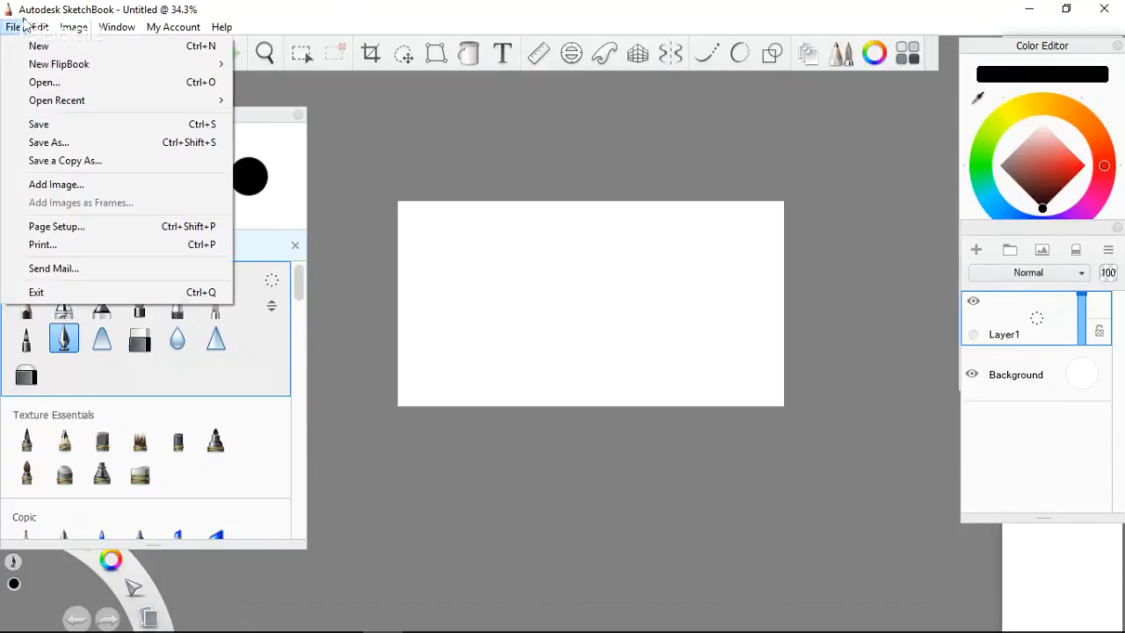
pyautogui.moveTo(20, 34)
pyautogui.moveTo(127, 32)
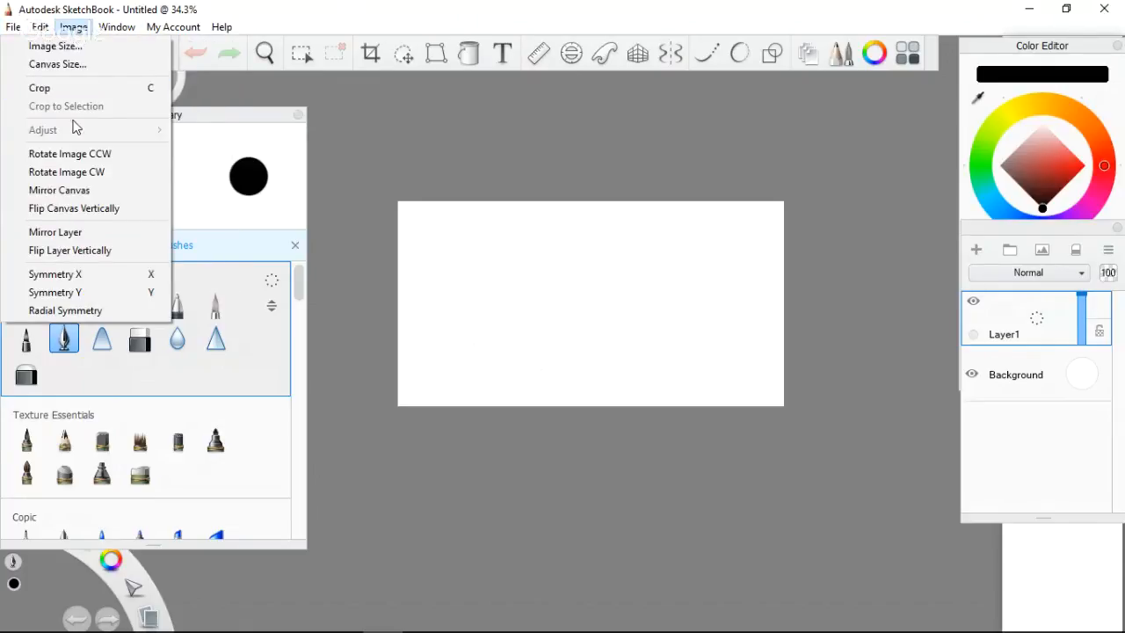
pyautogui.click(90, 65)
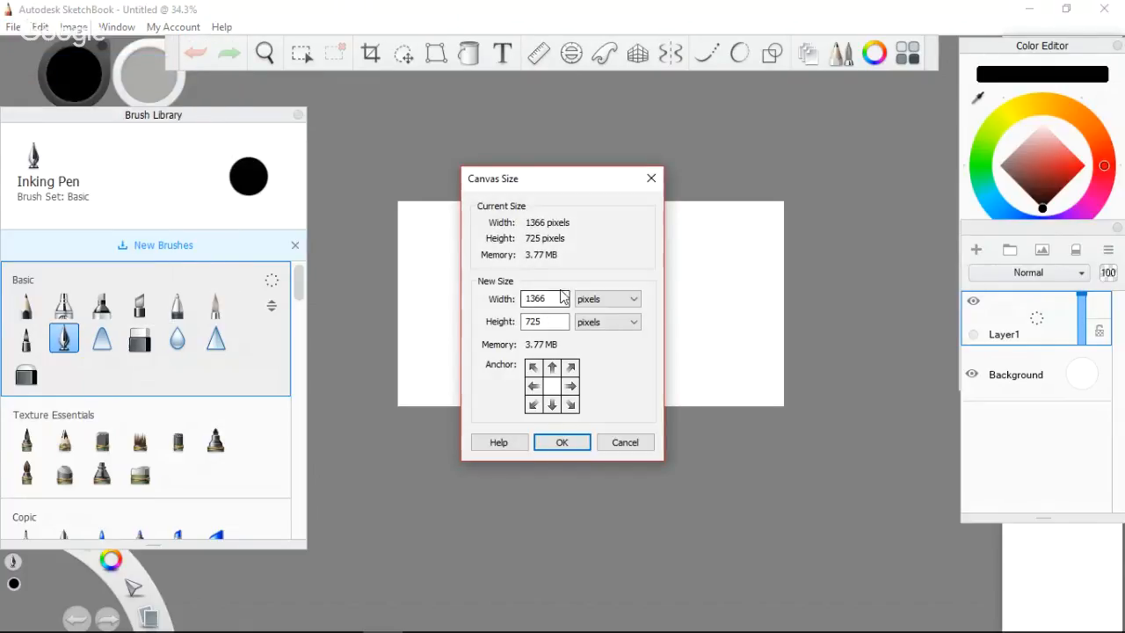
pyautogui.doubleClick(544, 299)
pyautogui.write('5000')
pyautogui.press('Tab')
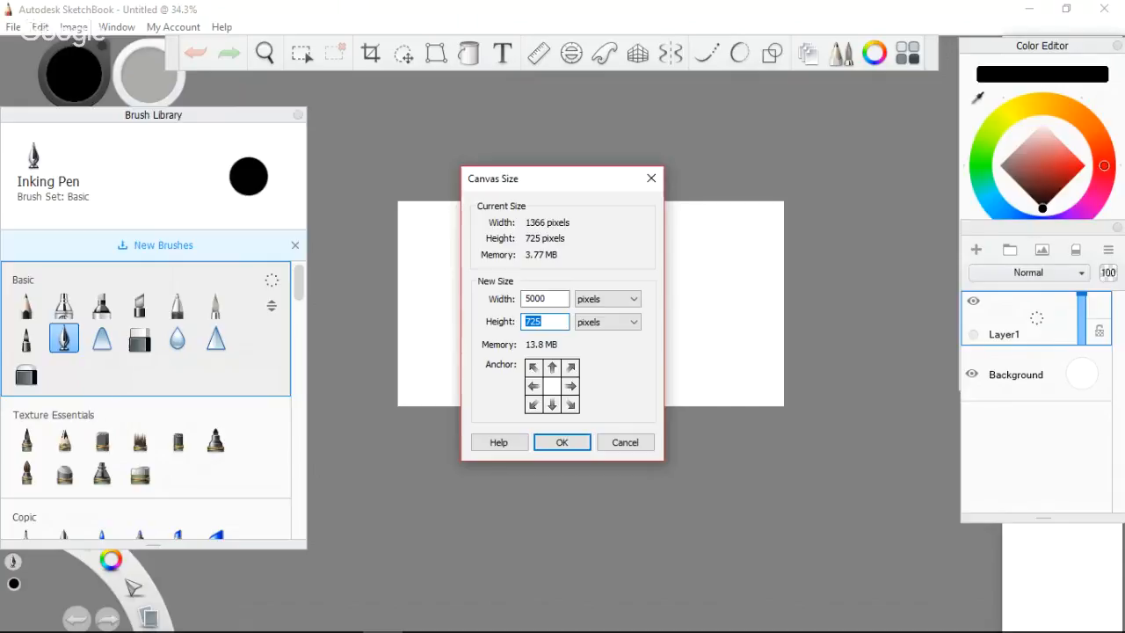
pyautogui.write('5000')
pyautogui.moveTo(563, 299); pyautogui.dragTo(468, 303)
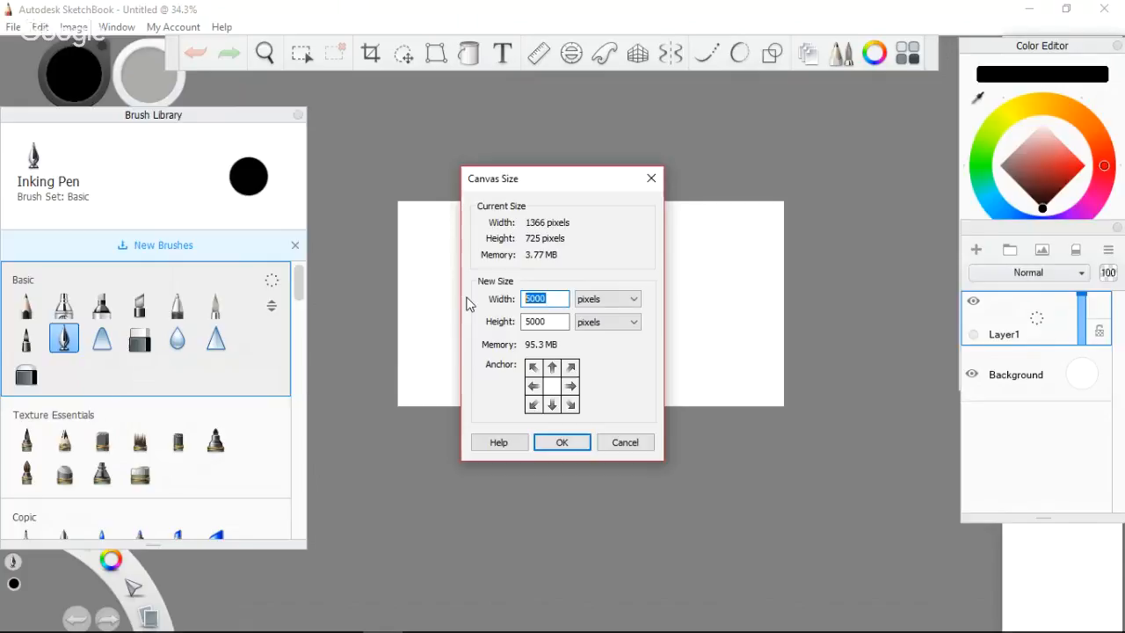
pyautogui.click(562, 442)
# Turn on the French curve guide, switch it to the broad curved shape and enlarge it across most of the canvas.
pyautogui.scroll(-3, 520, 342)
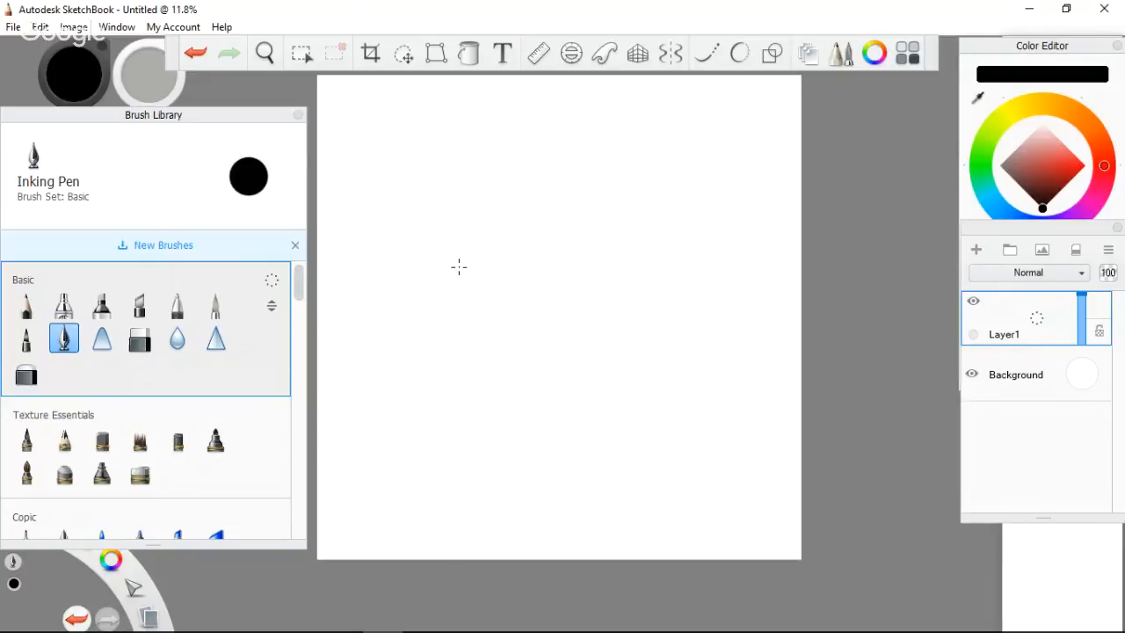
pyautogui.press('space')
pyautogui.moveTo(422, 219); pyautogui.dragTo(472, 247)
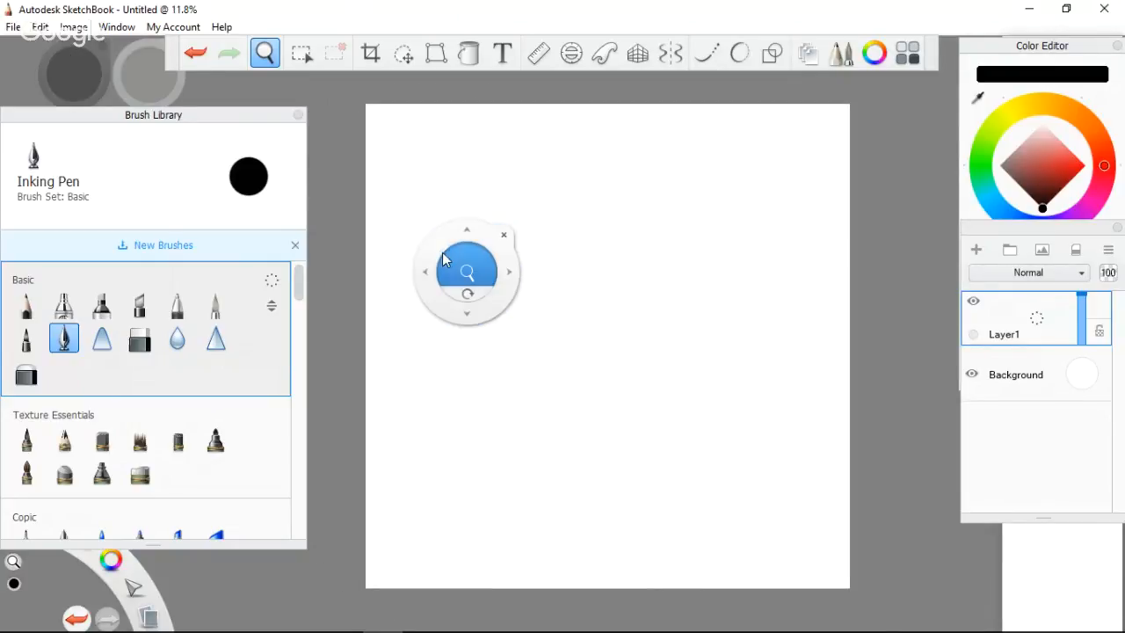
pyautogui.press('space')
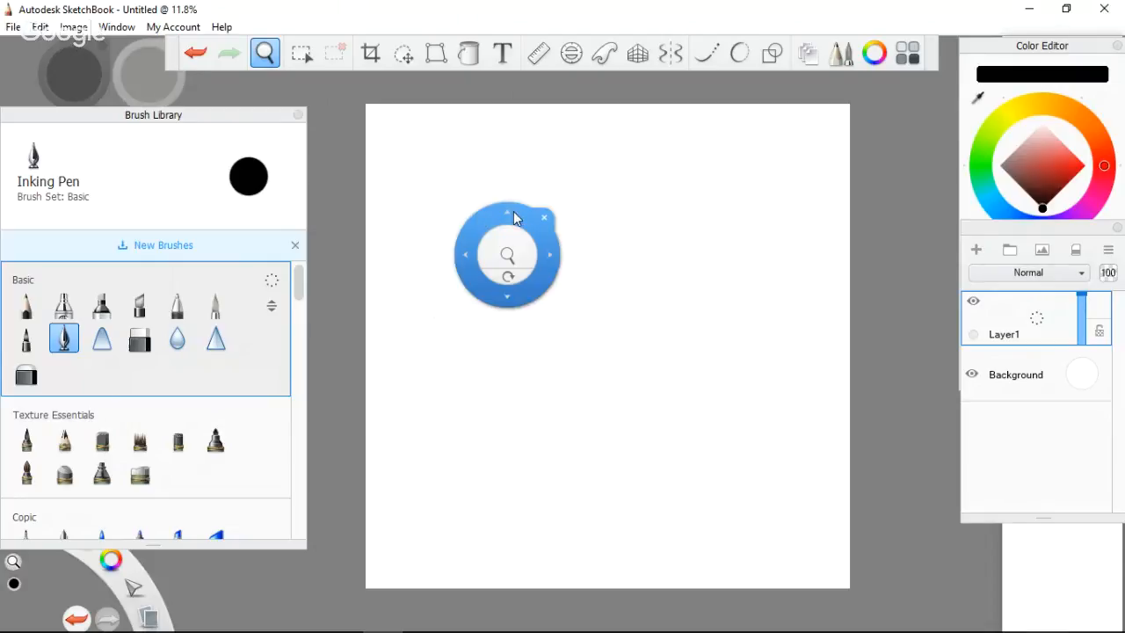
pyautogui.moveTo(514, 218)
pyautogui.mouseDown()
pyautogui.moveTo(492, 238)
pyautogui.moveTo(480, 213)
pyautogui.mouseUp()
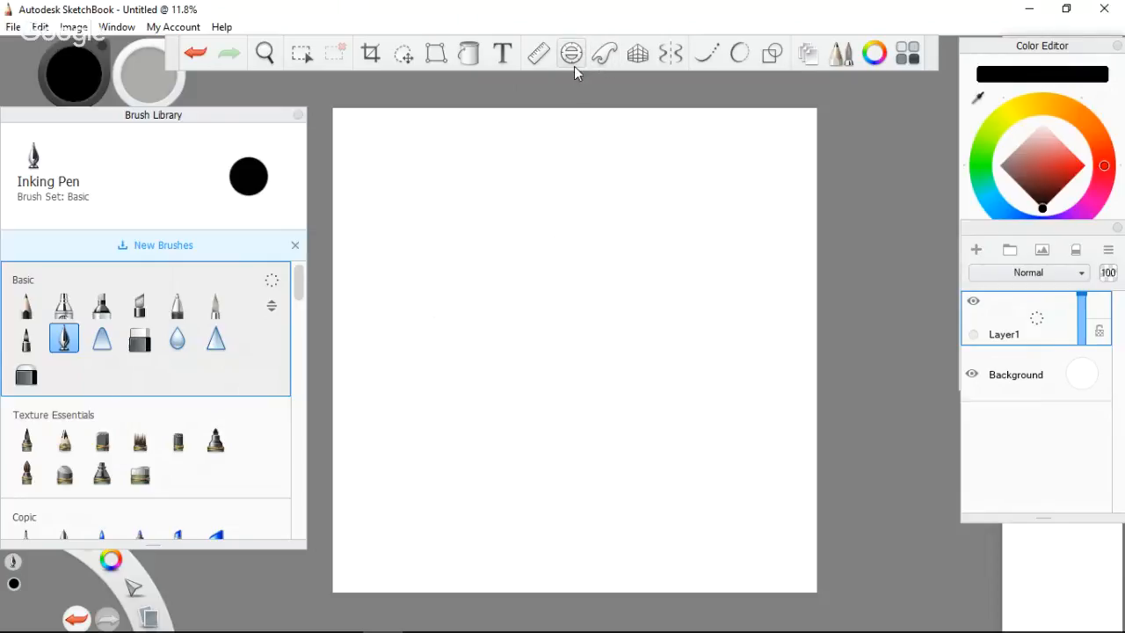
pyautogui.click(604, 55)
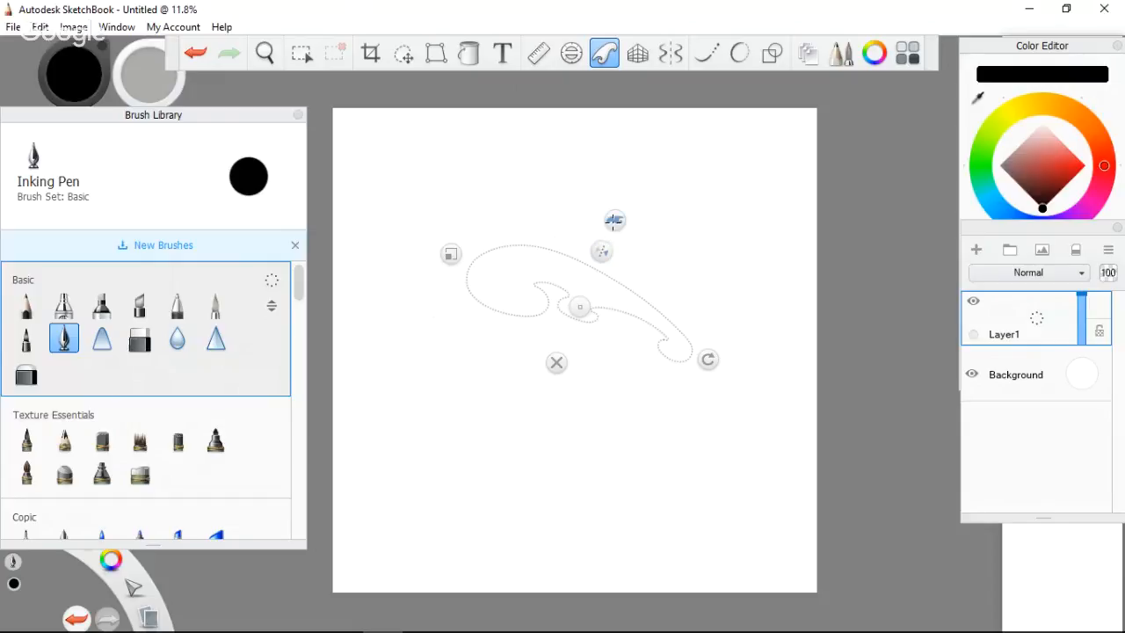
pyautogui.click(615, 221)
pyautogui.click(614, 221)
pyautogui.click(614, 221)
pyautogui.moveTo(451, 254); pyautogui.dragTo(356, 161)
# Adjust the Inking Pen with the brush puck and test it with a stroke around the French curve's narrow end, undoing the stroke.
pyautogui.moveTo(162, 74)
pyautogui.mouseDown()
pyautogui.moveTo(146, 82)
pyautogui.moveTo(201, 114)
pyautogui.mouseUp()
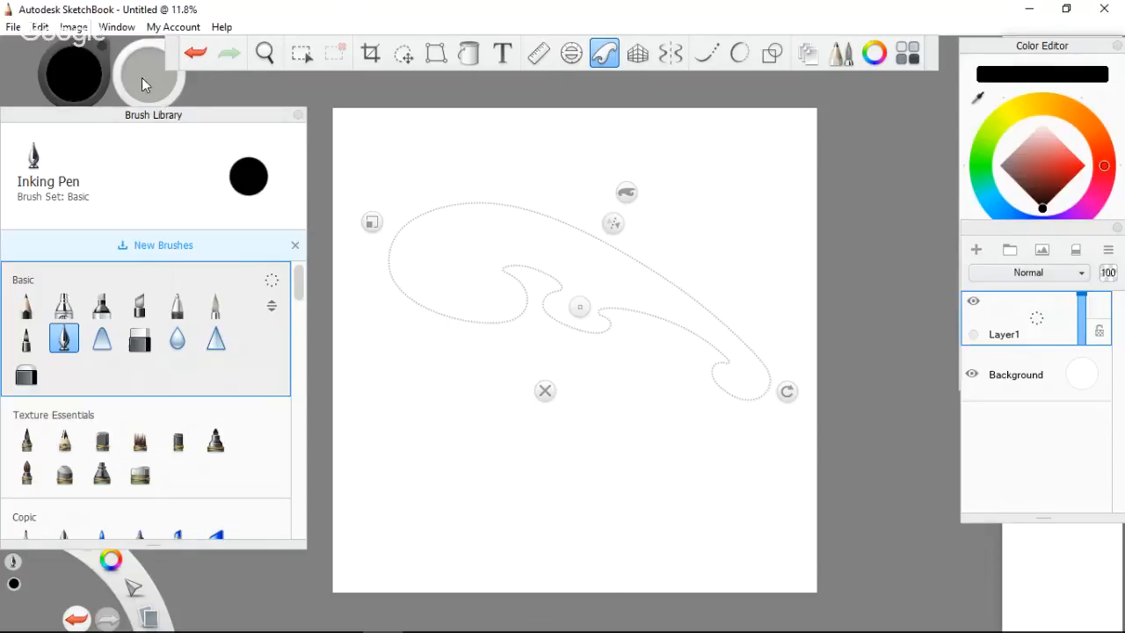
pyautogui.moveTo(141, 78)
pyautogui.mouseDown()
pyautogui.moveTo(152, 71)
pyautogui.moveTo(163, 86)
pyautogui.mouseUp()
pyautogui.moveTo(526, 211); pyautogui.dragTo(683, 327)
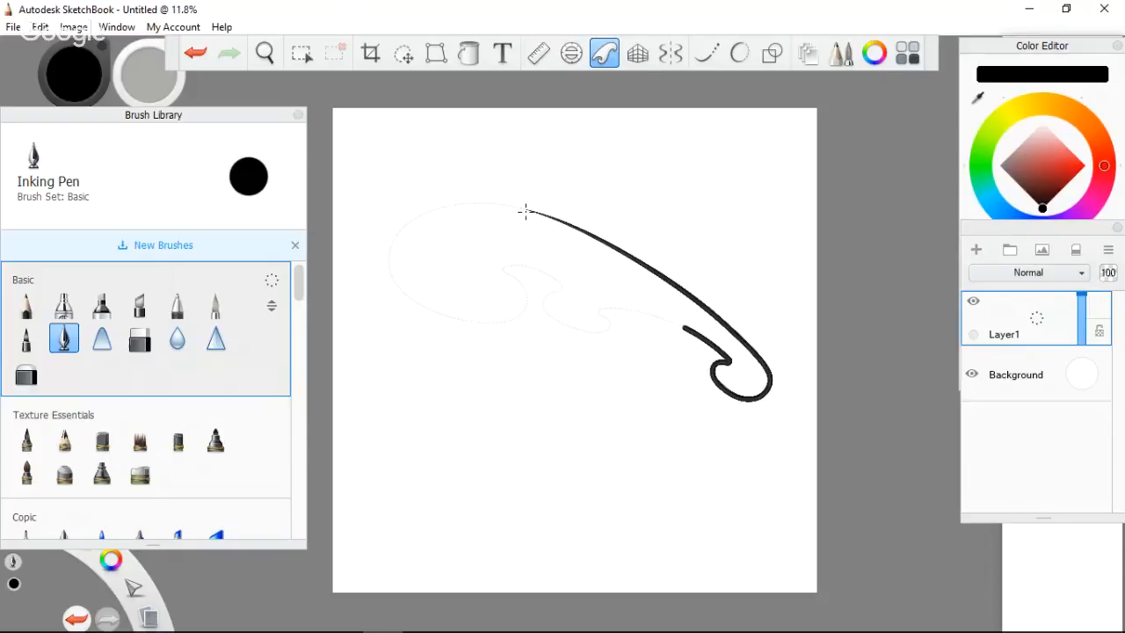
pyautogui.hotkey('ctrl', 'z')
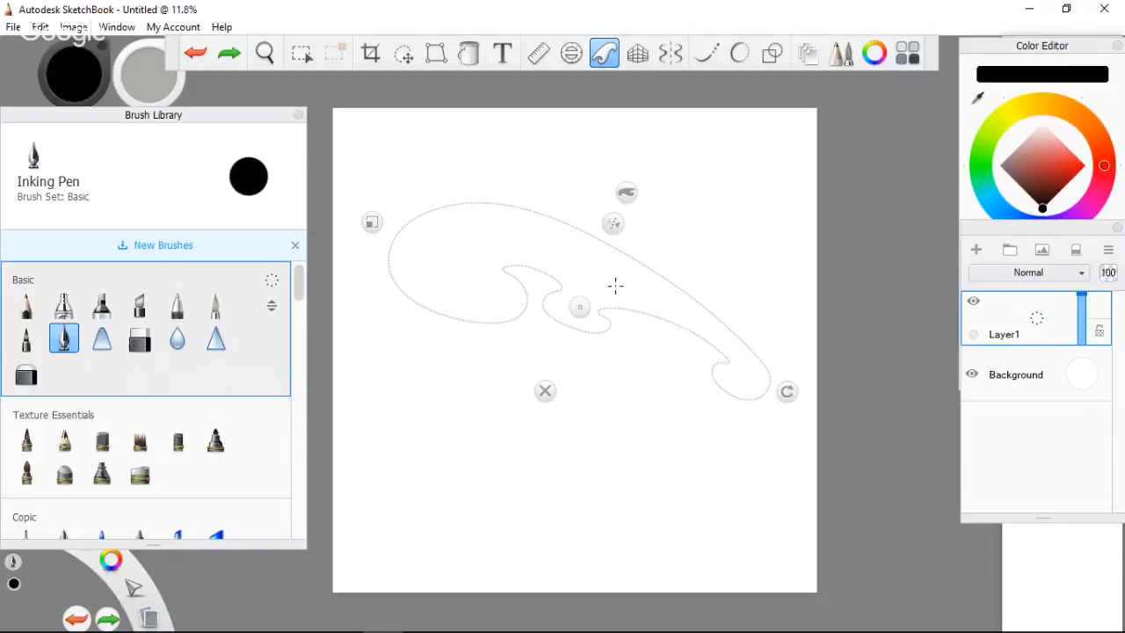
# Move the French curve slightly lower on the canvas and try inking a clean arc along its long upper edge.
pyautogui.moveTo(580, 307); pyautogui.dragTo(557, 335)
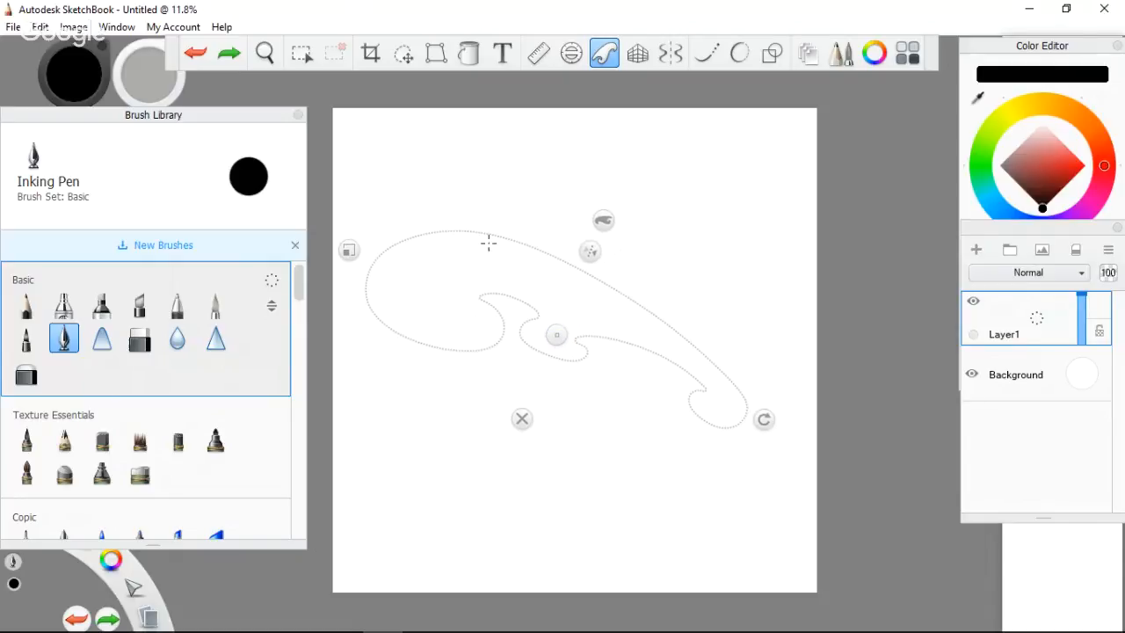
pyautogui.moveTo(487, 241)
pyautogui.mouseDown()
pyautogui.moveTo(517, 248)
pyautogui.moveTo(616, 322)
pyautogui.moveTo(672, 332)
pyautogui.mouseUp()
pyautogui.hotkey('ctrl', 'z')
pyautogui.moveTo(556, 335)
pyautogui.mouseDown()
pyautogui.moveTo(552, 356)
pyautogui.moveTo(567, 358)
pyautogui.mouseUp()
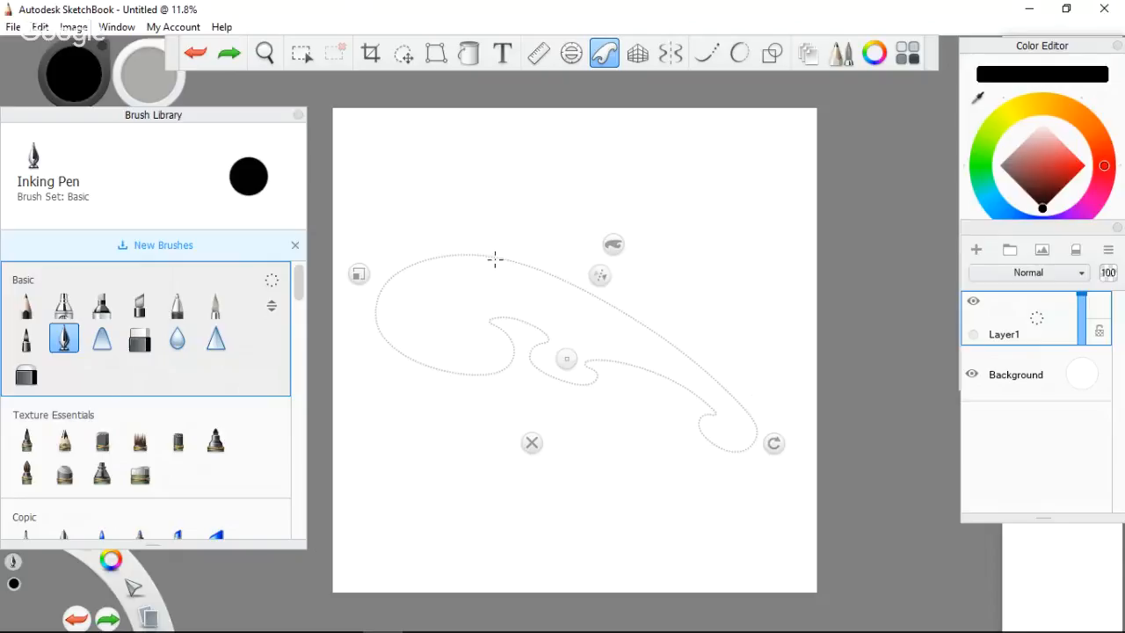
pyautogui.moveTo(495, 258)
pyautogui.mouseDown()
pyautogui.moveTo(543, 271)
pyautogui.moveTo(666, 345)
pyautogui.mouseUp()
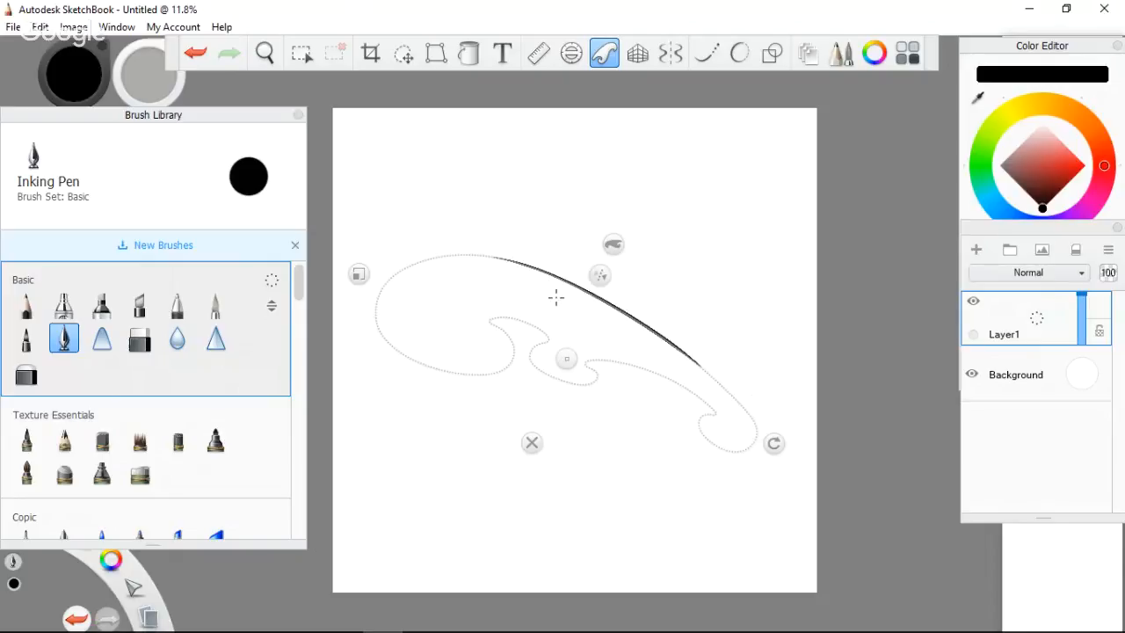
pyautogui.hotkey('ctrl', 'z')
pyautogui.moveTo(506, 264)
pyautogui.mouseDown()
pyautogui.moveTo(557, 281)
pyautogui.moveTo(726, 388)
pyautogui.mouseUp()
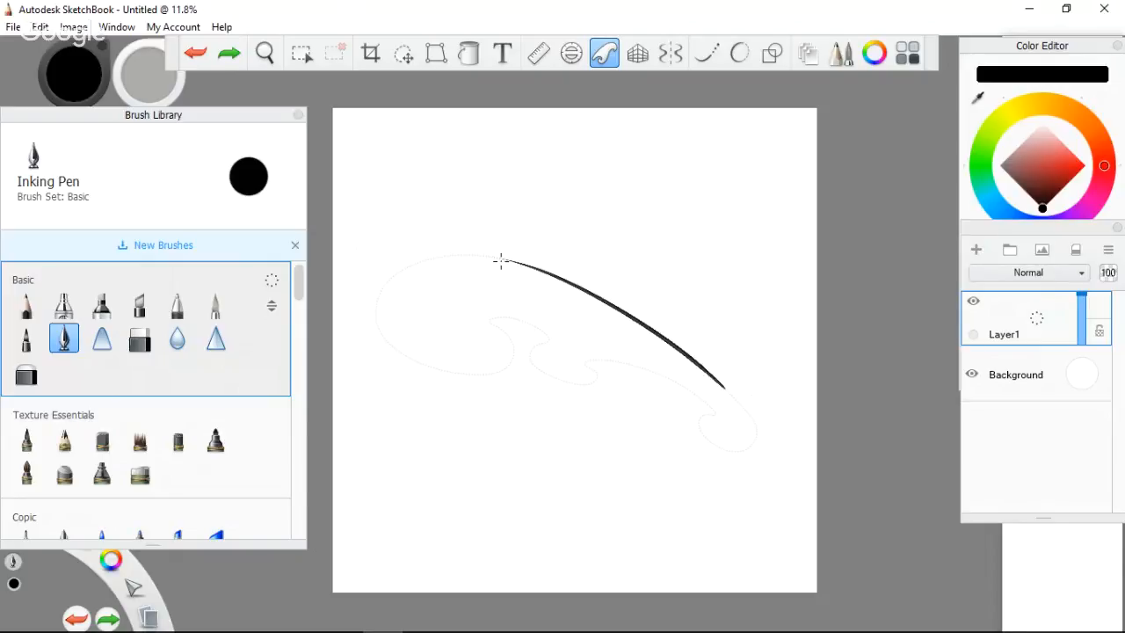
pyautogui.hotkey('ctrl', 'z')
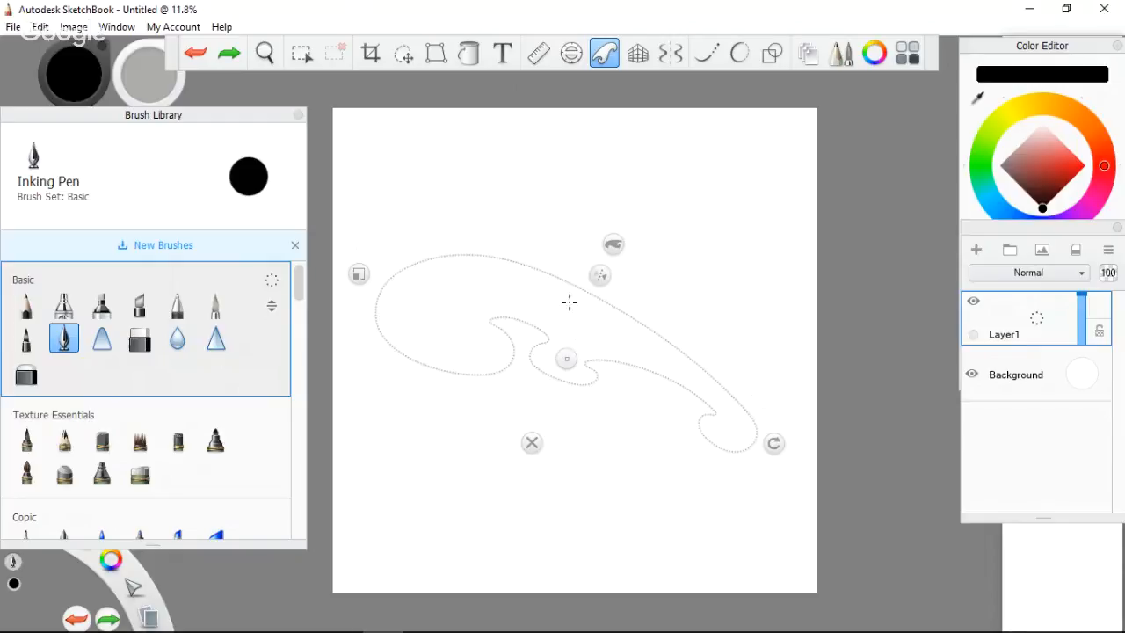
pyautogui.moveTo(515, 264); pyautogui.dragTo(726, 389)
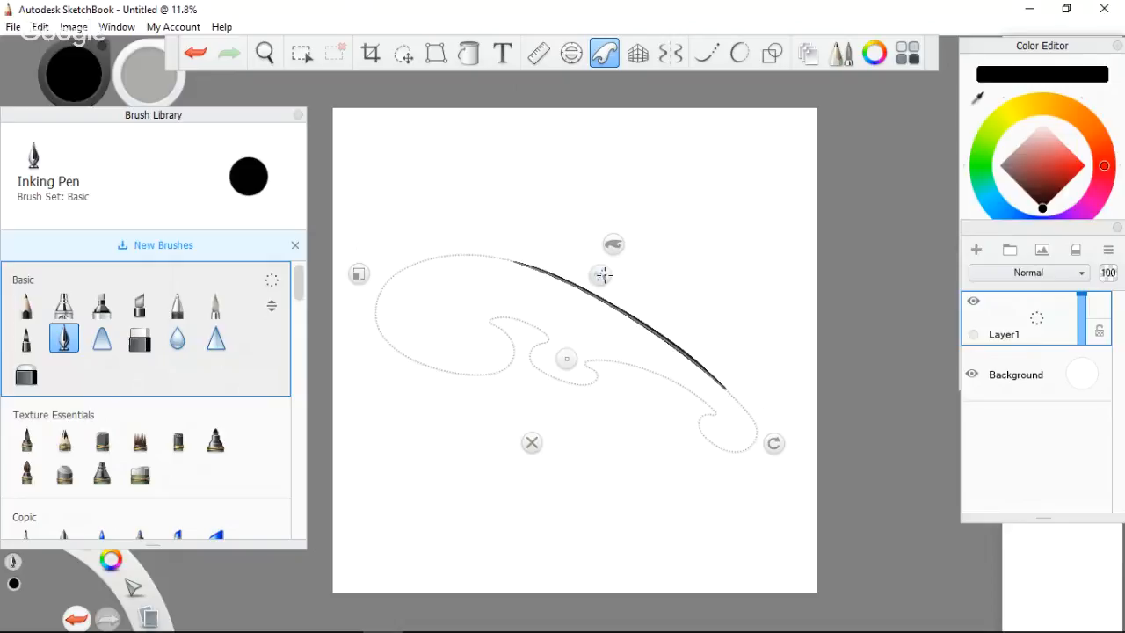
# Flip and re-angle the French curve, and replace the previous stroke with a longer arc inked along its upper edge.
pyautogui.click(358, 275)
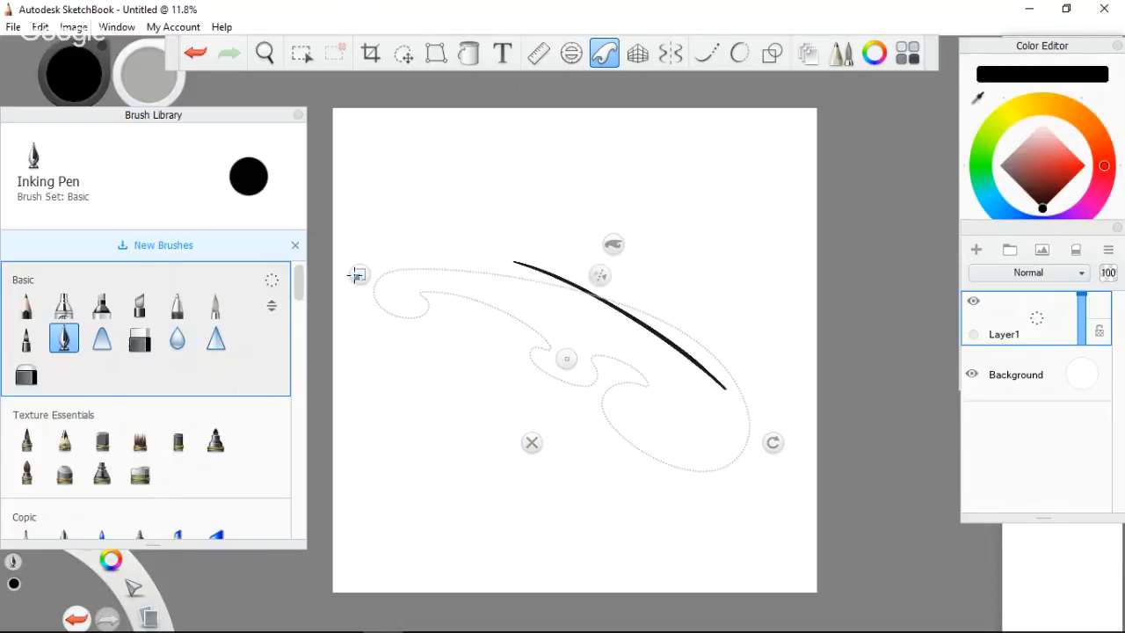
pyautogui.moveTo(355, 275); pyautogui.dragTo(341, 267)
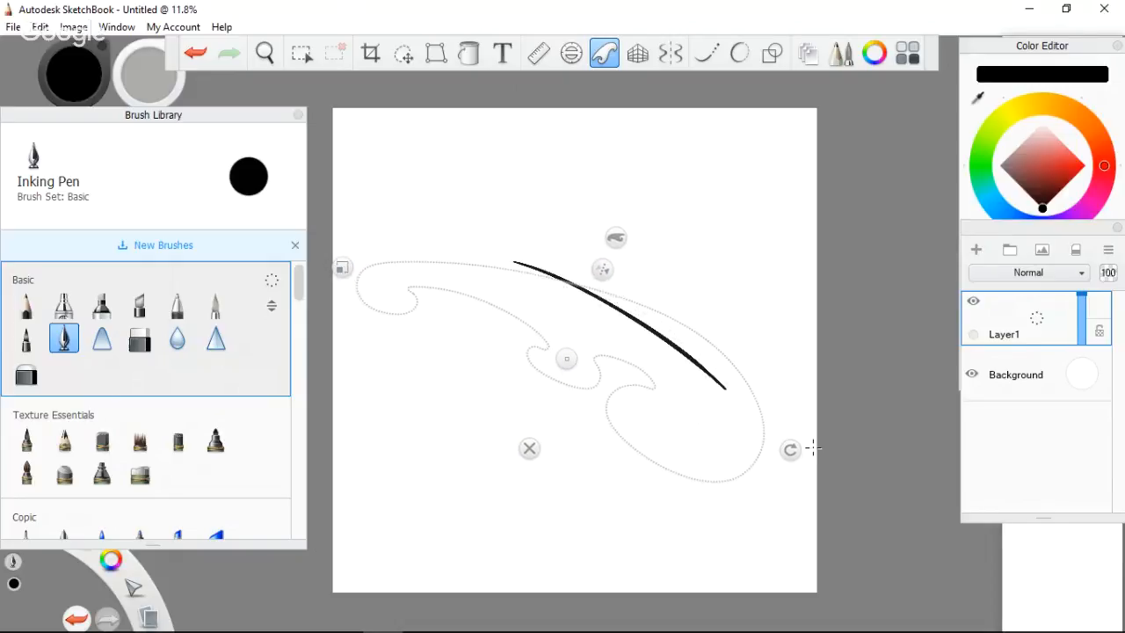
pyautogui.moveTo(795, 461); pyautogui.dragTo(795, 460)
pyautogui.moveTo(560, 361)
pyautogui.mouseDown()
pyautogui.moveTo(543, 364)
pyautogui.moveTo(556, 392)
pyautogui.mouseUp()
pyautogui.hotkey('ctrl', 'z')
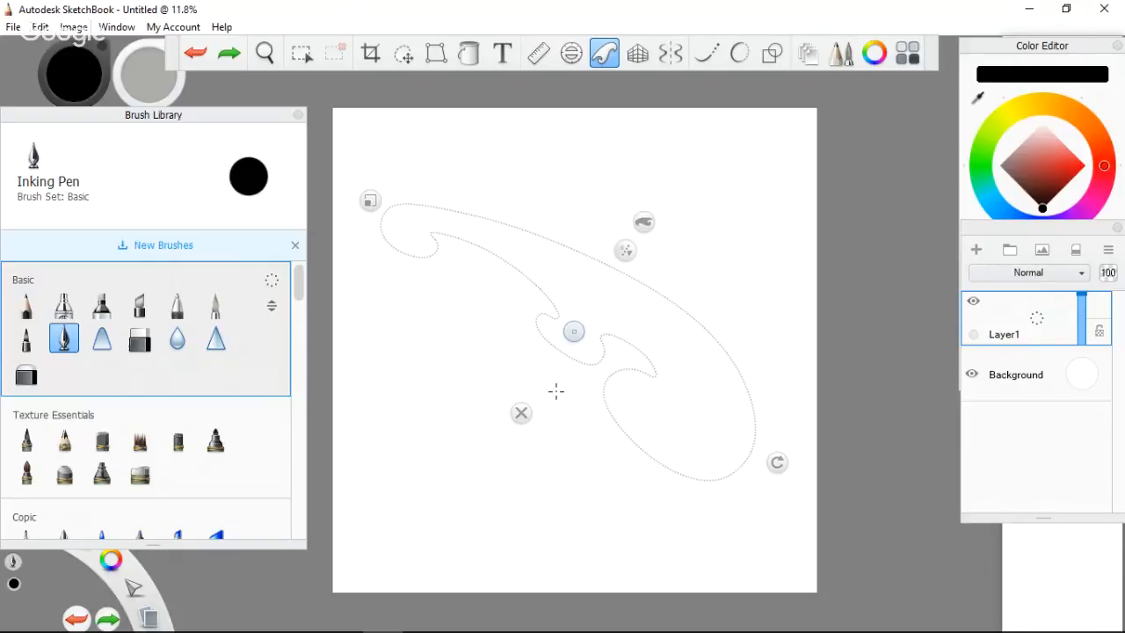
pyautogui.moveTo(482, 211); pyautogui.dragTo(468, 205)
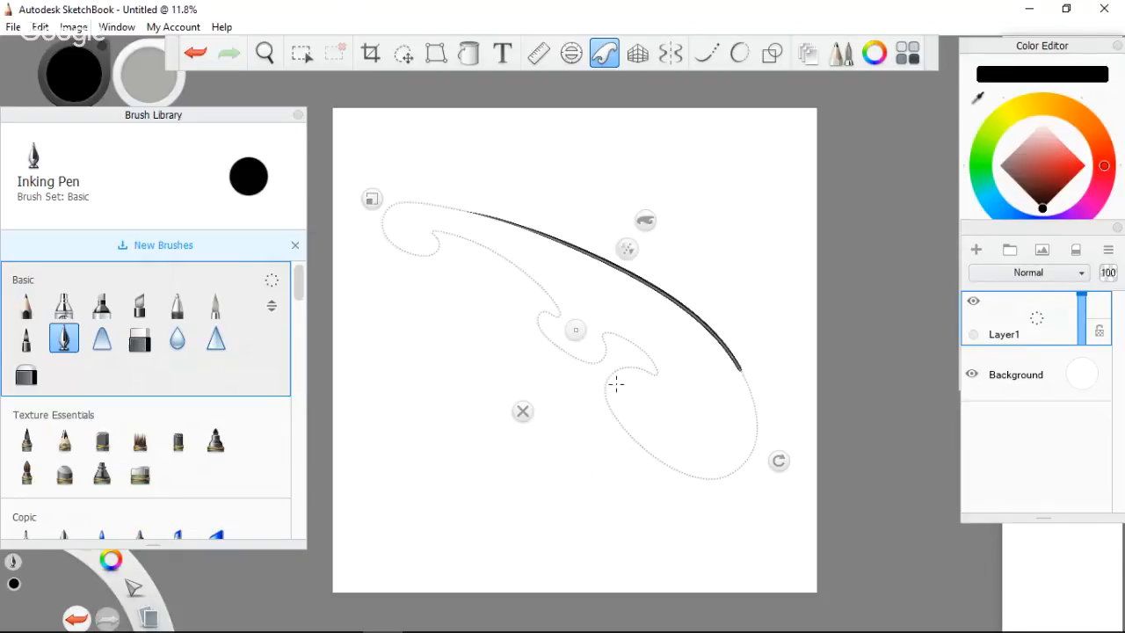
# Move the French curve below the first arc and ink a second, shorter, roughly parallel arc along its upper edge.
pyautogui.moveTo(579, 330)
pyautogui.mouseDown()
pyautogui.moveTo(578, 367)
pyautogui.moveTo(548, 394)
pyautogui.moveTo(565, 314)
pyautogui.moveTo(543, 419)
pyautogui.moveTo(529, 415)
pyautogui.mouseUp()
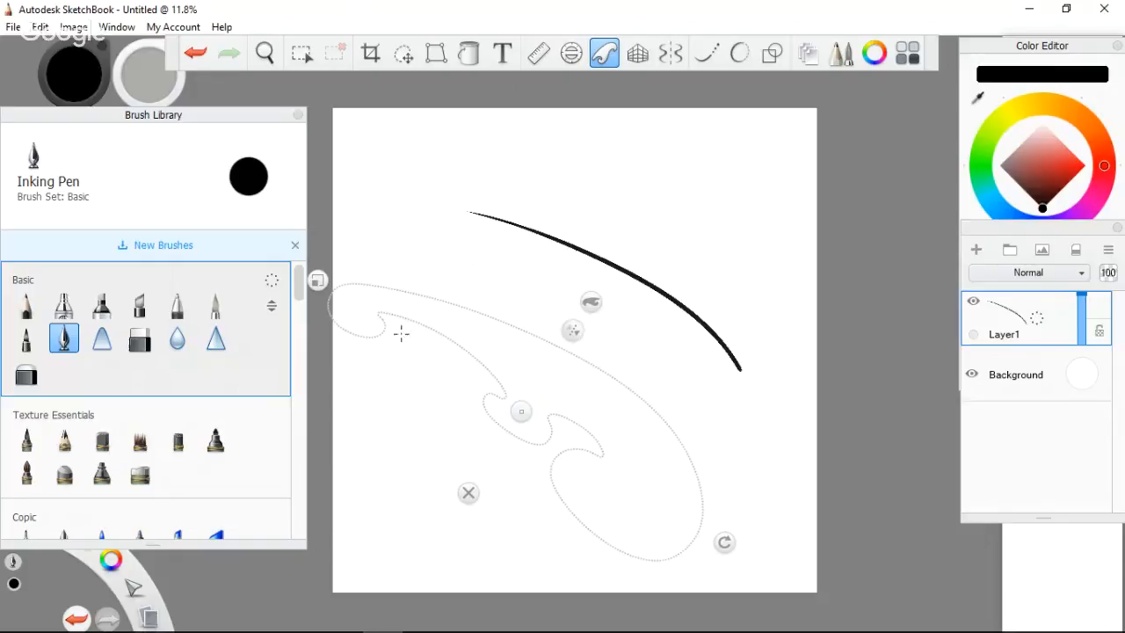
pyautogui.moveTo(443, 299)
pyautogui.mouseDown()
pyautogui.moveTo(598, 366)
pyautogui.moveTo(661, 417)
pyautogui.mouseUp()
pyautogui.hotkey('ctrl', 'z')
pyautogui.moveTo(440, 301); pyautogui.dragTo(607, 374)
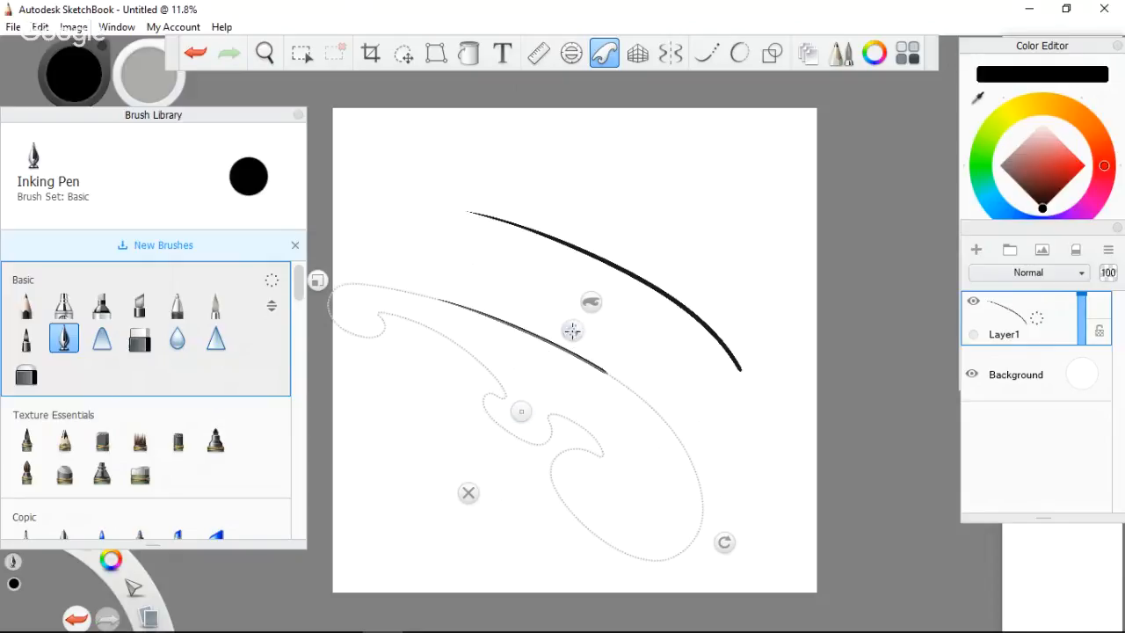
pyautogui.hotkey('ctrl', 'z')
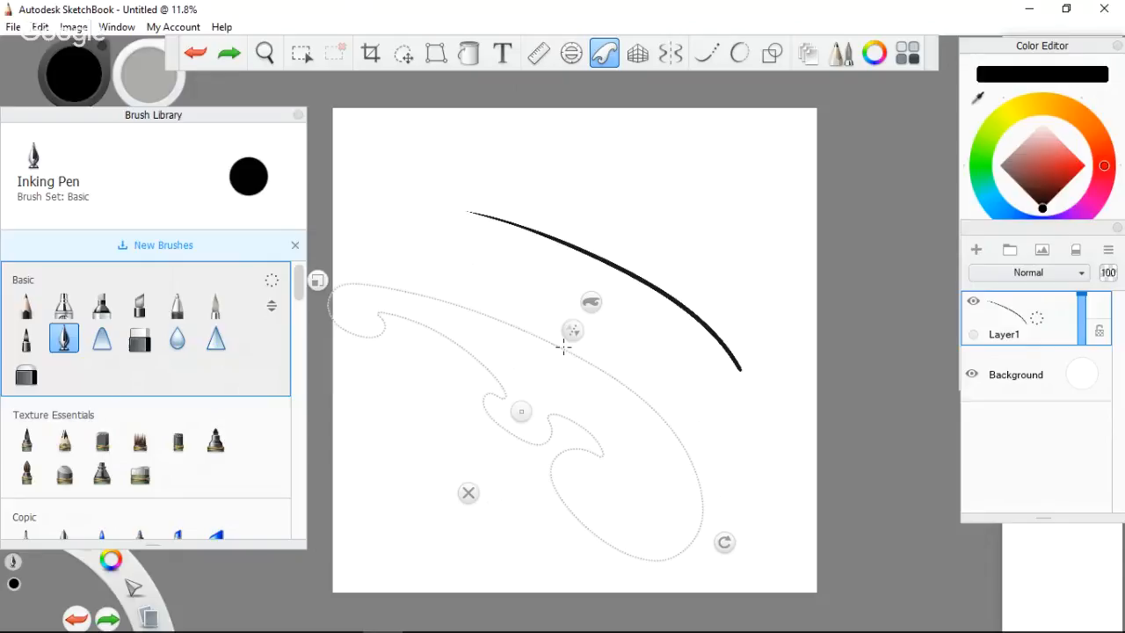
pyautogui.moveTo(723, 536); pyautogui.dragTo(724, 537)
pyautogui.moveTo(442, 302)
pyautogui.mouseDown()
pyautogui.moveTo(640, 390)
pyautogui.moveTo(642, 424)
pyautogui.mouseUp()
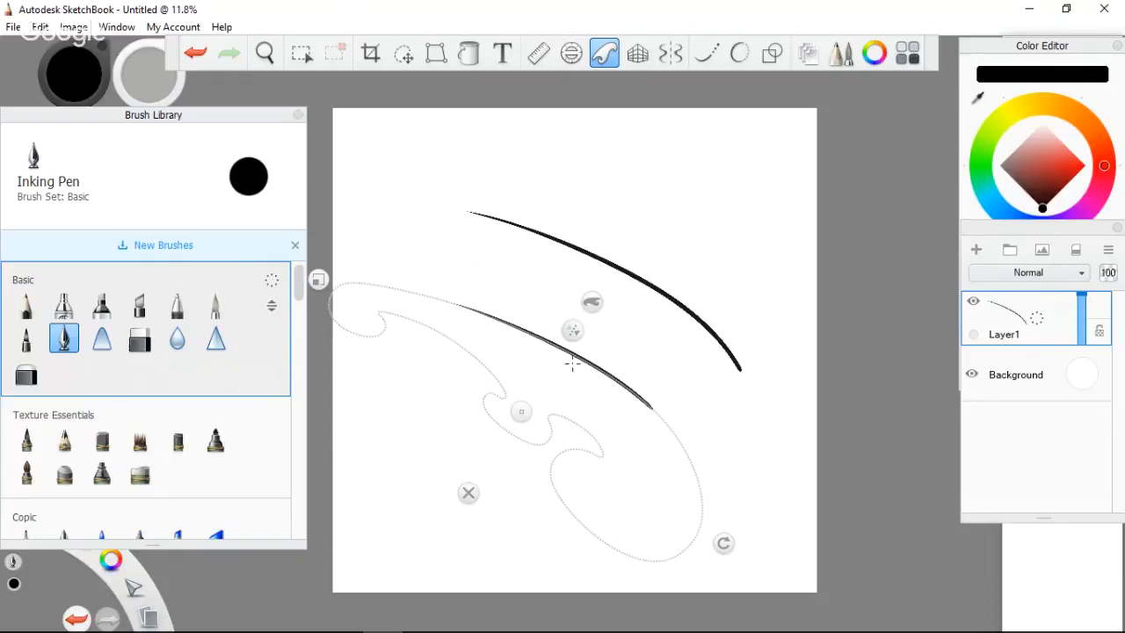
# Move the French curve over the lower-right ends of the two arcs and ink a rounded cap joining them, redoing the first stroke.
pyautogui.moveTo(522, 410); pyautogui.dragTo(523, 412)
pyautogui.moveTo(340, 132); pyautogui.dragTo(359, 144)
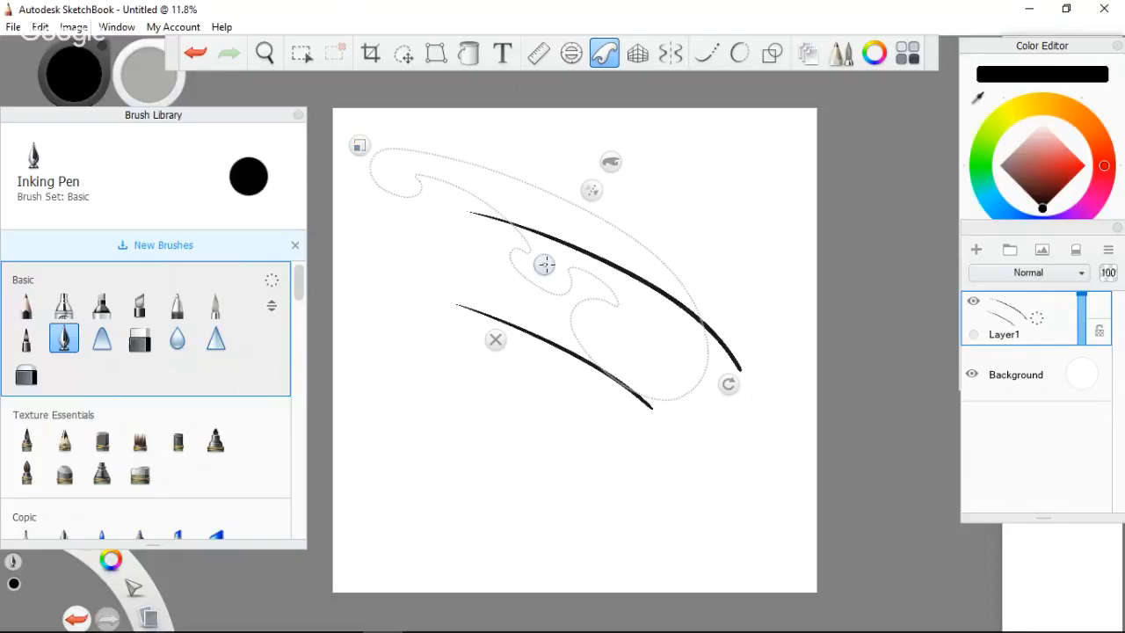
pyautogui.moveTo(543, 265); pyautogui.dragTo(563, 282)
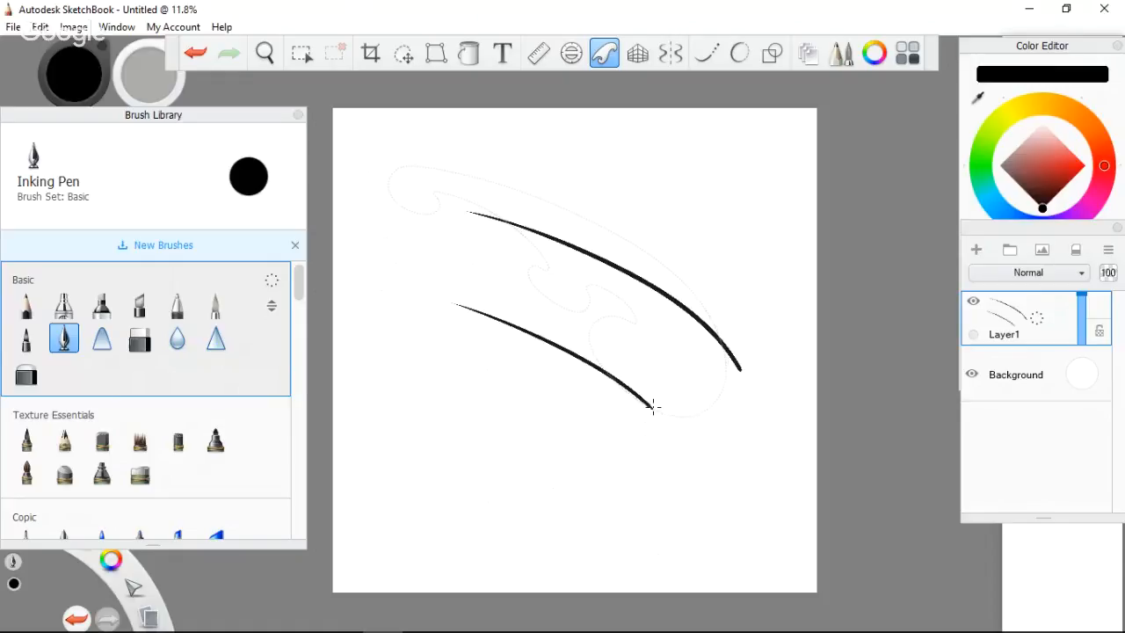
pyautogui.moveTo(659, 405); pyautogui.dragTo(690, 366)
pyautogui.hotkey('ctrl', 'z')
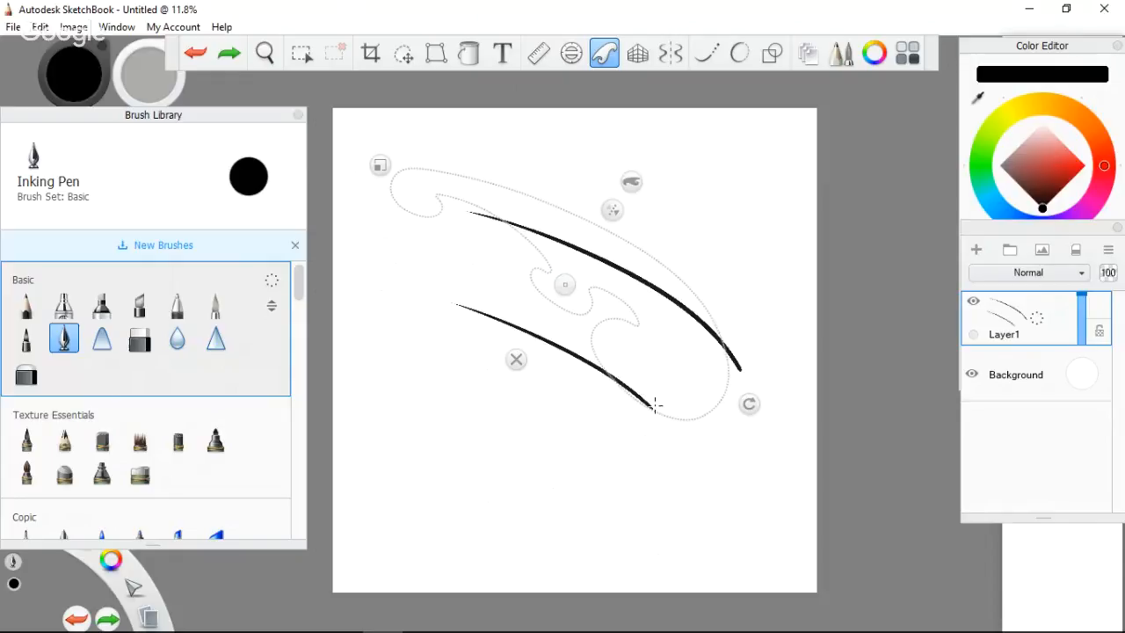
pyautogui.moveTo(657, 402)
pyautogui.mouseDown()
pyautogui.moveTo(650, 408)
pyautogui.moveTo(686, 426)
pyautogui.mouseUp()
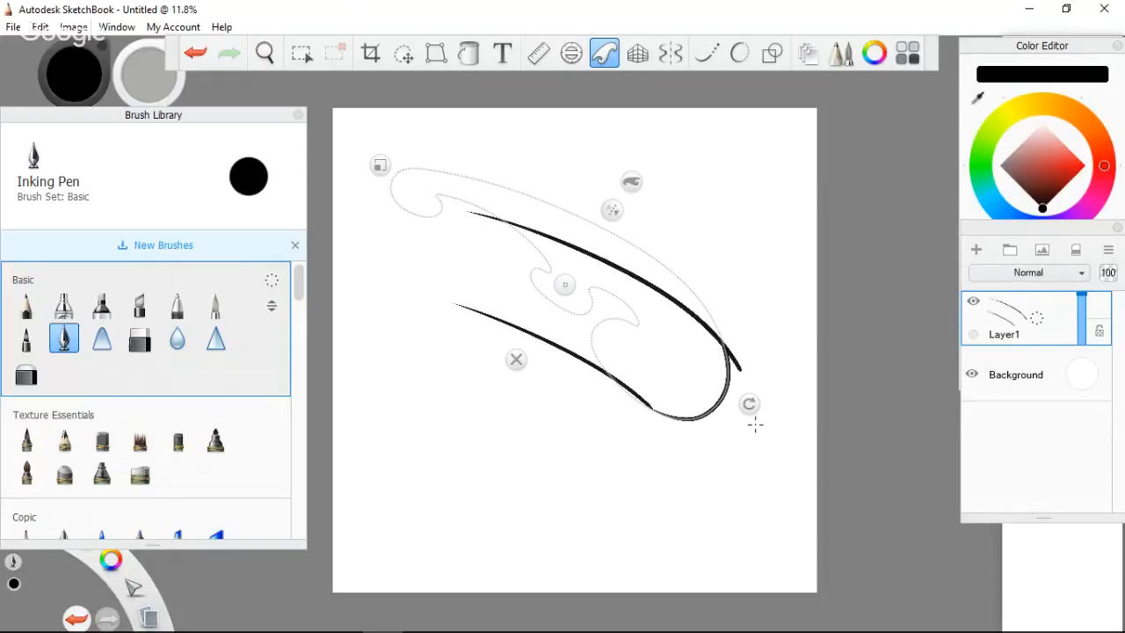
# Flip and rotate the French curve so that its wide rounded end spans the open left ends of the two arcs.
pyautogui.moveTo(755, 424); pyautogui.dragTo(747, 412)
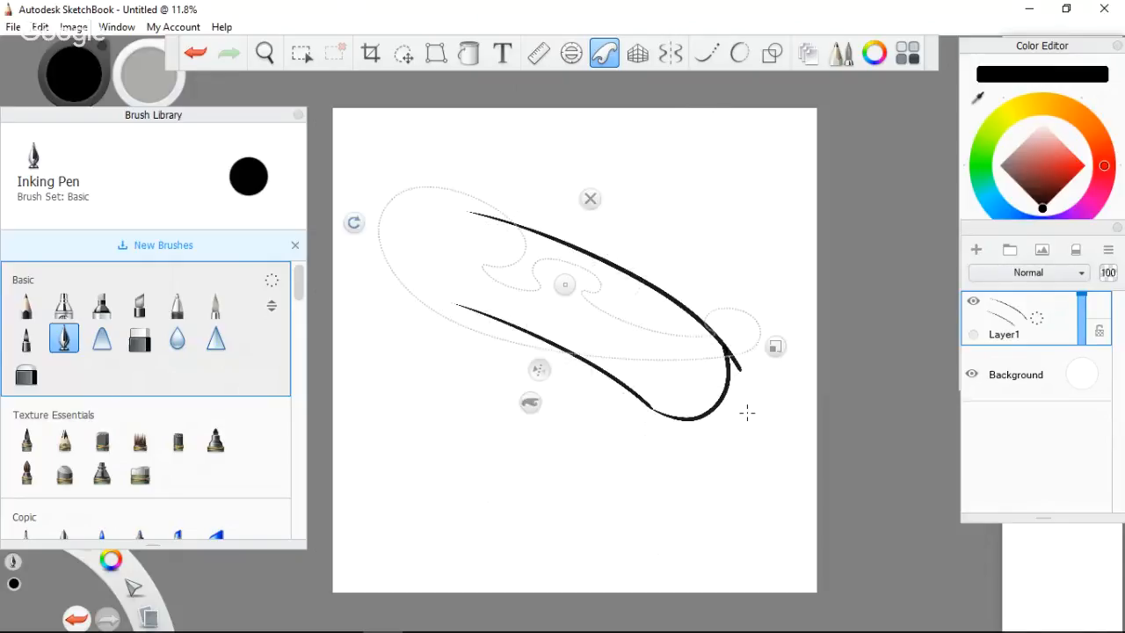
pyautogui.moveTo(355, 222); pyautogui.dragTo(345, 301)
pyautogui.click(527, 368)
pyautogui.moveTo(369, 189); pyautogui.dragTo(366, 188)
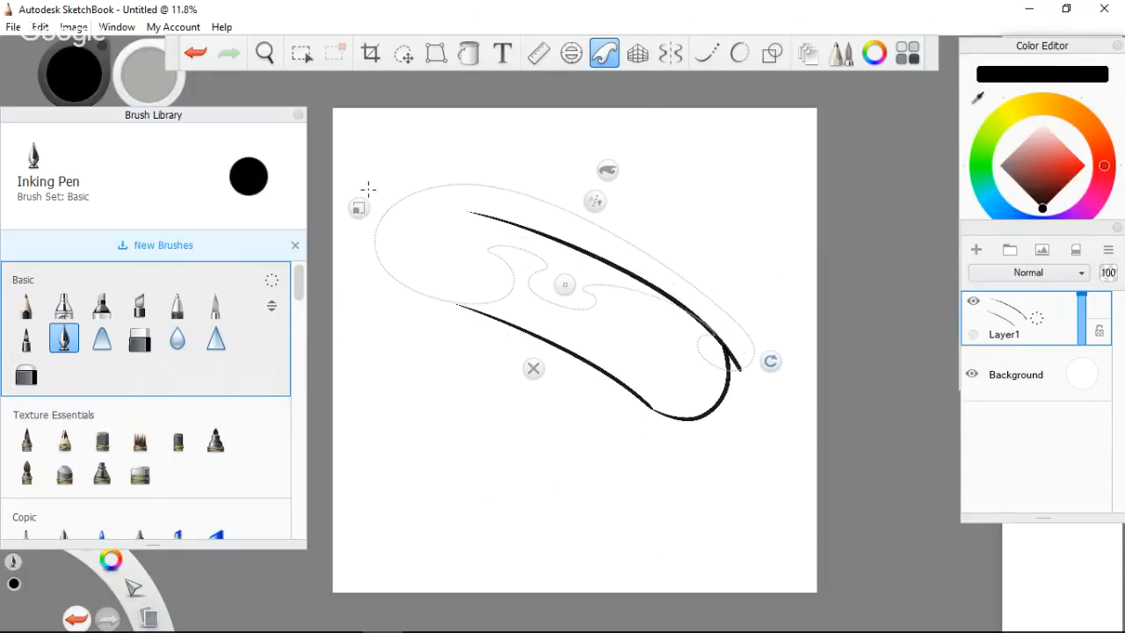
pyautogui.moveTo(567, 280); pyautogui.dragTo(561, 283)
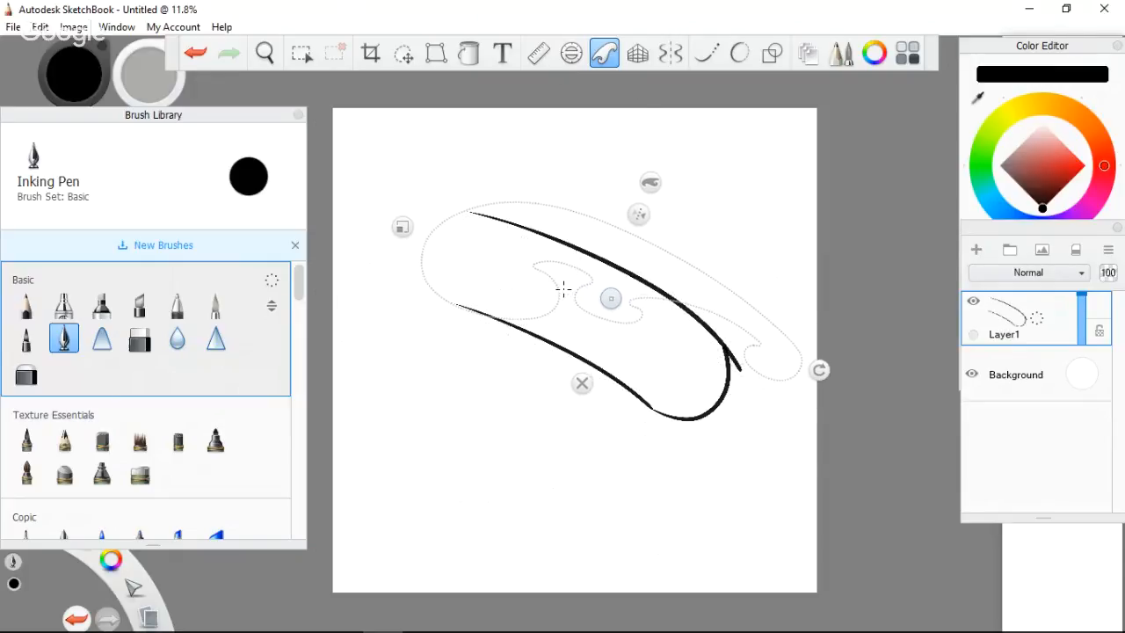
pyautogui.moveTo(816, 370); pyautogui.dragTo(799, 402)
pyautogui.moveTo(605, 288); pyautogui.dragTo(610, 302)
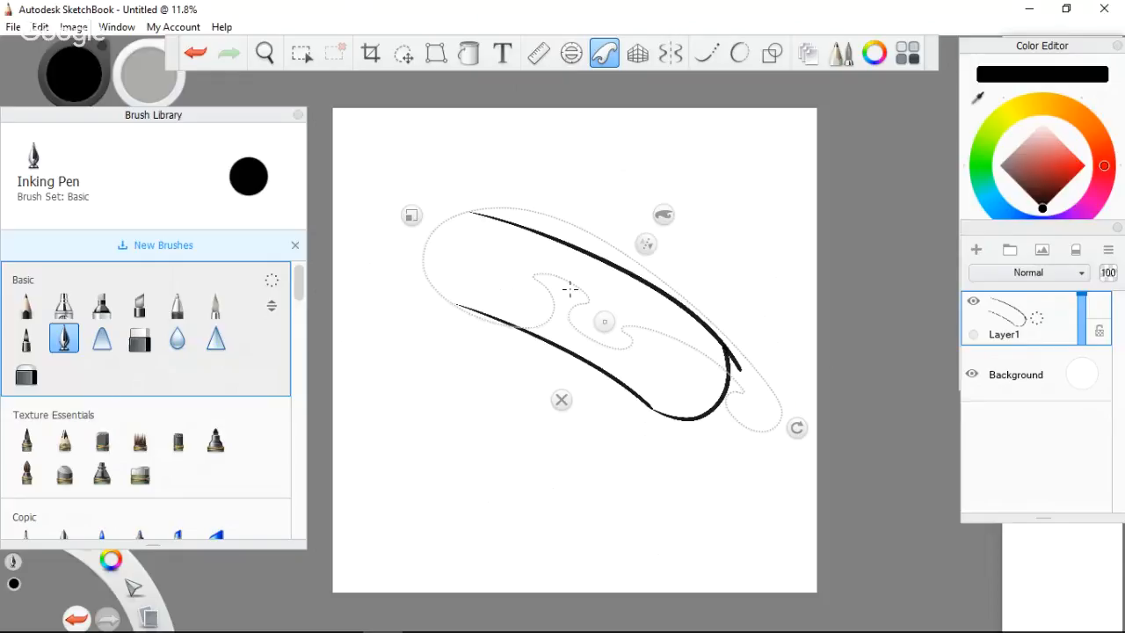
pyautogui.moveTo(805, 435); pyautogui.dragTo(799, 422)
pyautogui.moveTo(603, 320)
pyautogui.mouseDown()
pyautogui.moveTo(562, 314)
pyautogui.moveTo(587, 319)
pyautogui.moveTo(611, 305)
pyautogui.moveTo(598, 315)
pyautogui.mouseUp()
# Try inking a cap over the shape's open left end in two strokes along the French curve, and undo both strokes.
pyautogui.moveTo(461, 307); pyautogui.dragTo(448, 262)
pyautogui.moveTo(599, 302); pyautogui.dragTo(577, 315)
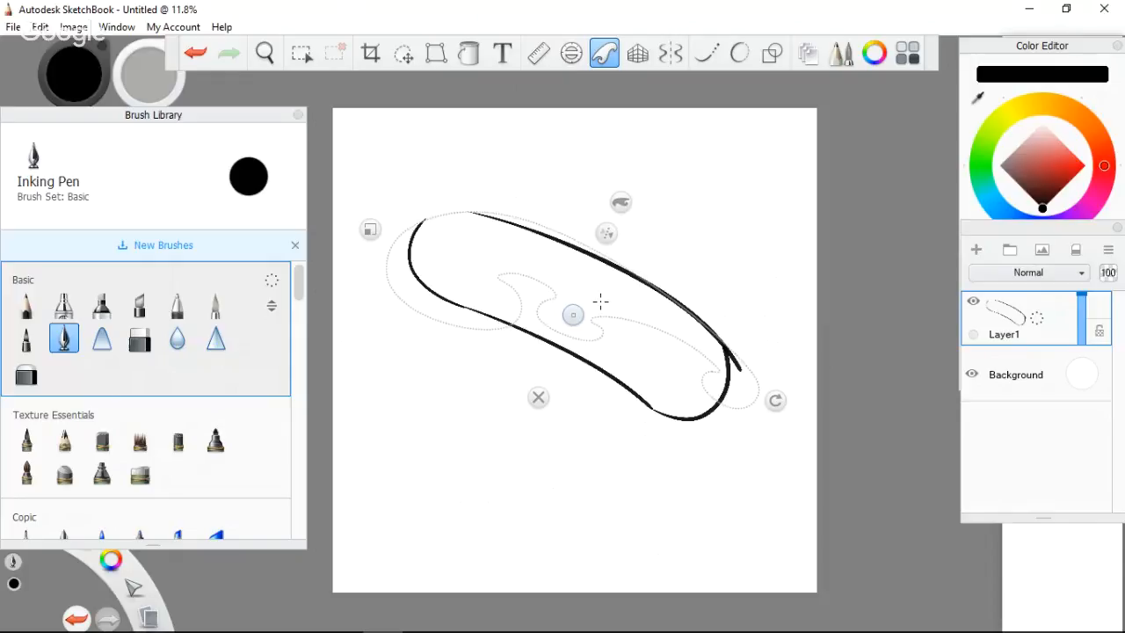
pyautogui.moveTo(419, 221); pyautogui.dragTo(494, 230)
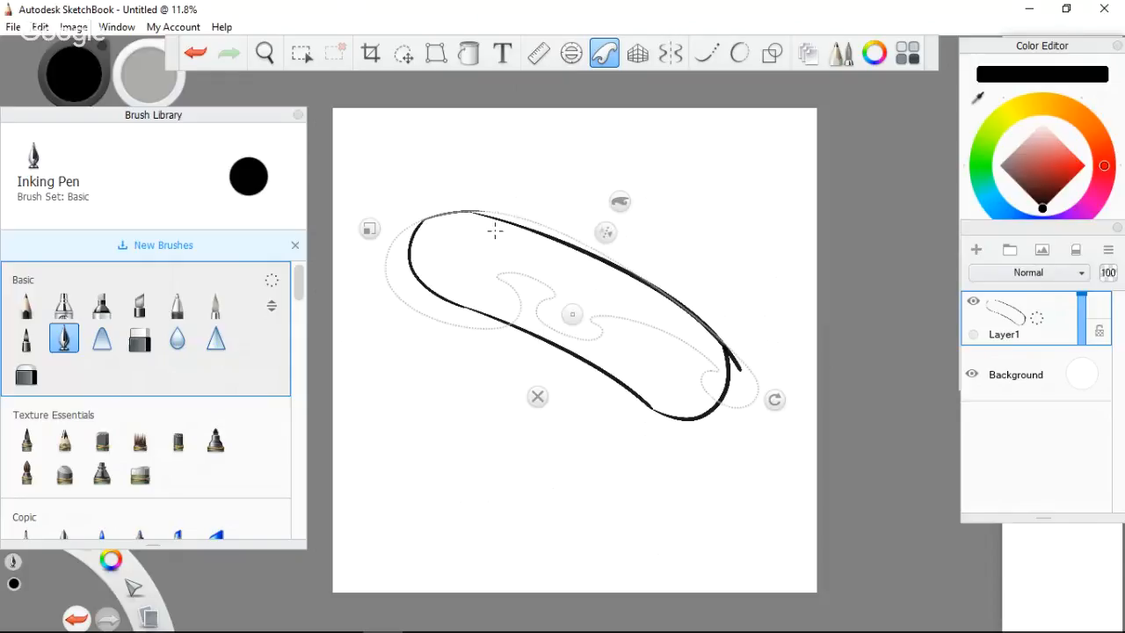
pyautogui.hotkey('ctrl', 'z')
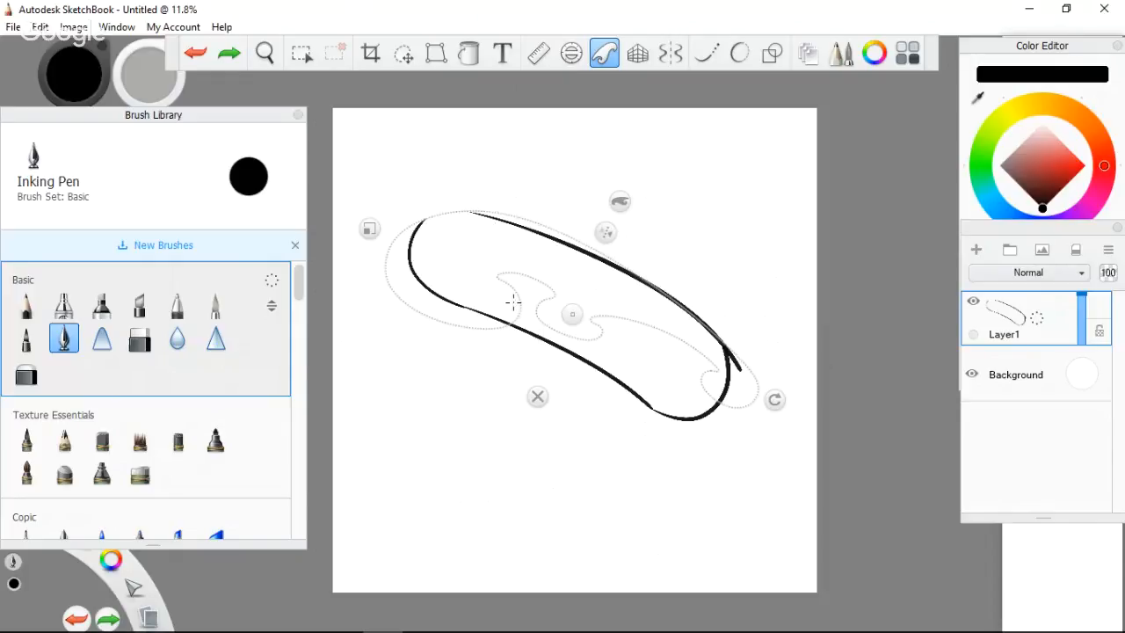
pyautogui.hotkey('ctrl', 'z')
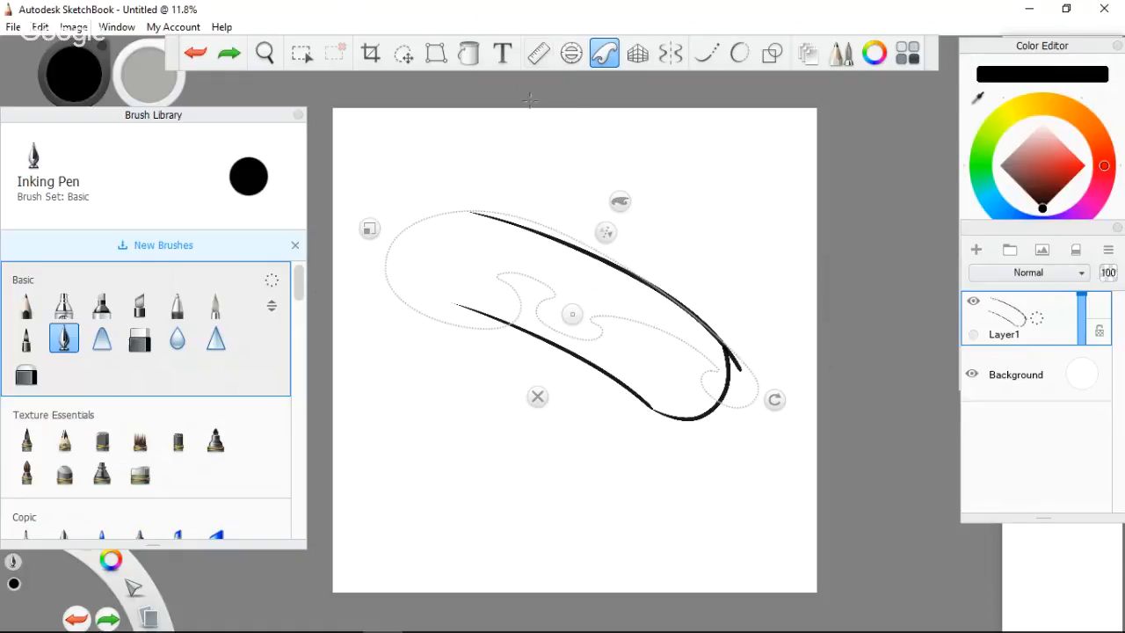
# Replace the French curve with the Ellipse guide, shrink it and fit it between the open left ends of the two arcs.
pyautogui.click(538, 396)
pyautogui.click(571, 54)
pyautogui.moveTo(424, 358); pyautogui.dragTo(499, 359)
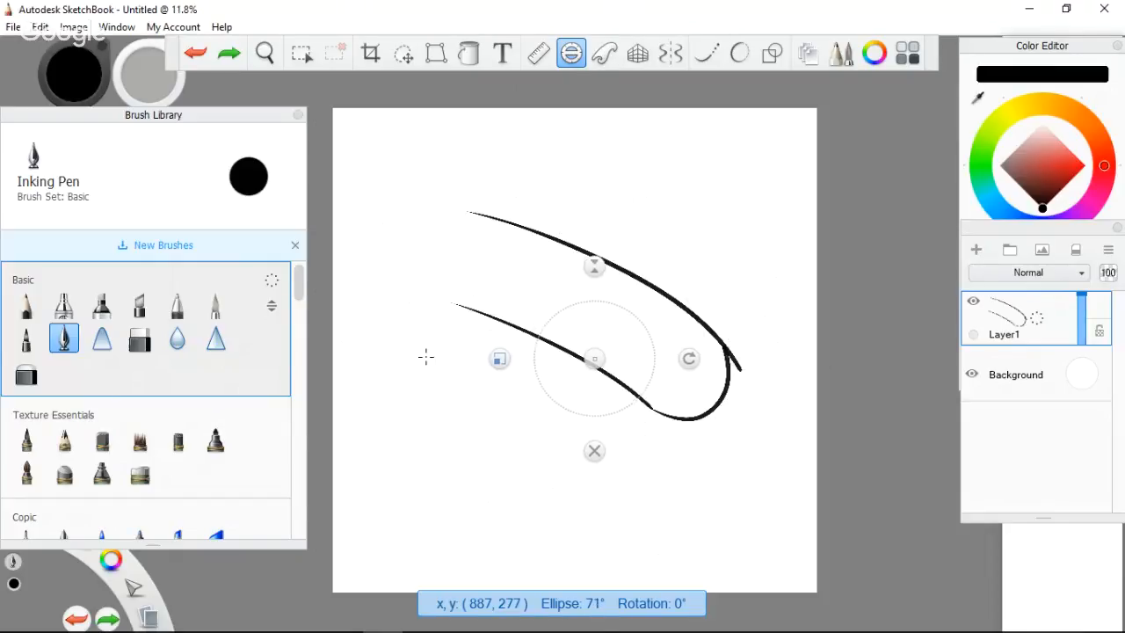
pyautogui.moveTo(594, 358); pyautogui.dragTo(371, 258)
pyautogui.moveTo(457, 256); pyautogui.dragTo(458, 263)
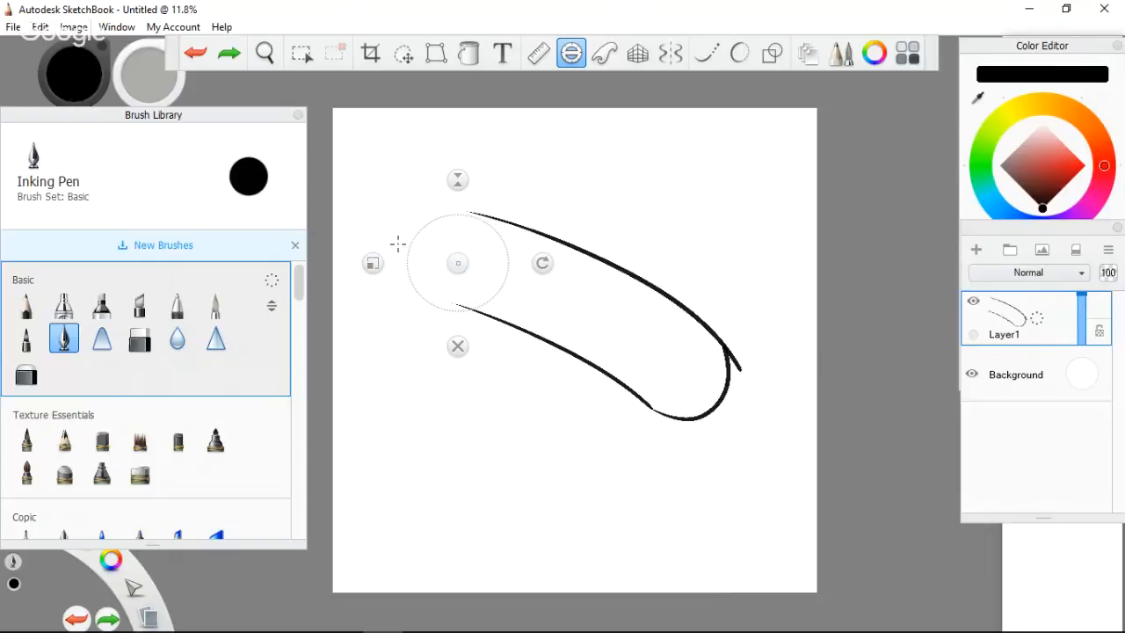
pyautogui.moveTo(375, 266); pyautogui.dragTo(378, 266)
pyautogui.moveTo(460, 266); pyautogui.dragTo(458, 261)
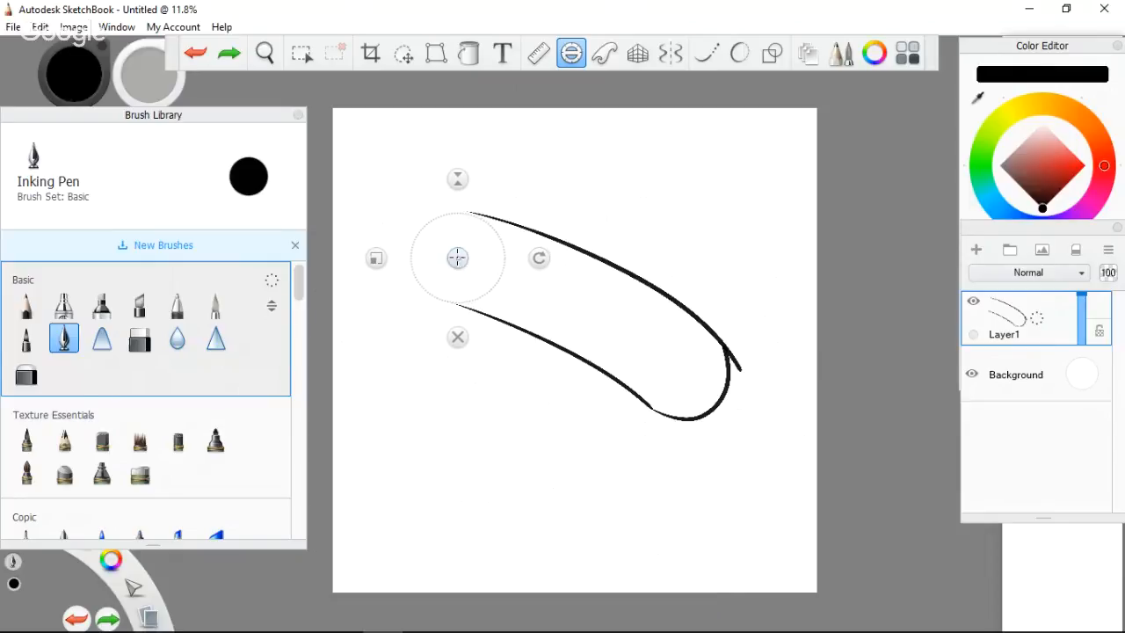
pyautogui.moveTo(376, 258); pyautogui.dragTo(374, 258)
pyautogui.moveTo(458, 257); pyautogui.dragTo(457, 261)
# Ink a round cap along the ellipse's left side to join the two arcs, undoing the first stroke and retracing the line.
pyautogui.moveTo(472, 211)
pyautogui.mouseDown()
pyautogui.moveTo(443, 214)
pyautogui.moveTo(411, 264)
pyautogui.moveTo(443, 299)
pyautogui.mouseUp()
pyautogui.hotkey('ctrl', 'z')
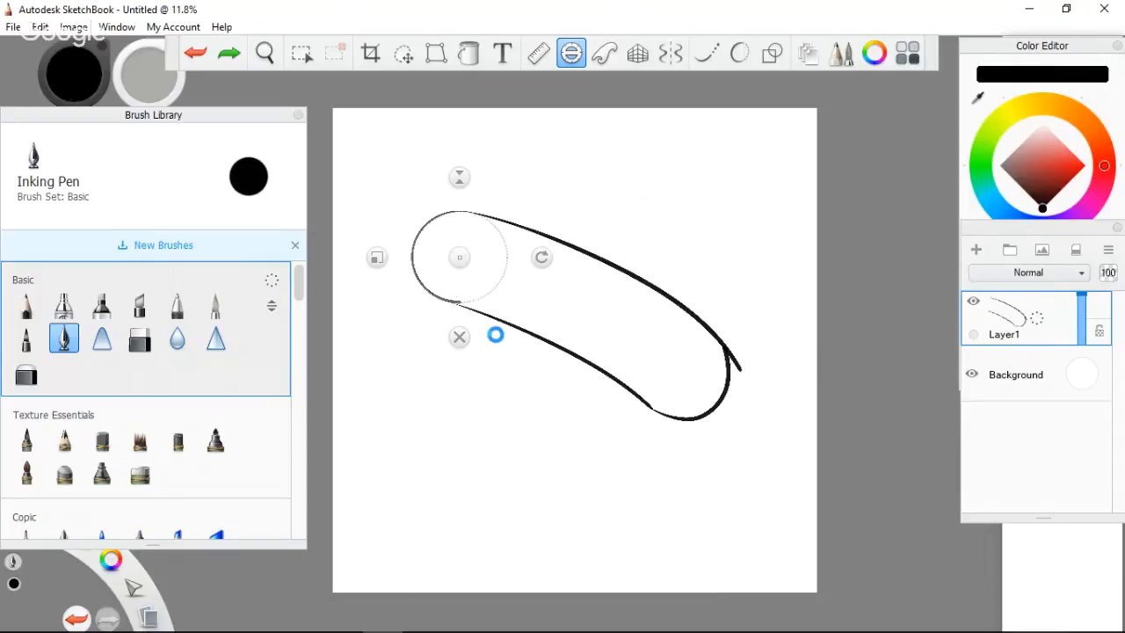
pyautogui.moveTo(472, 212)
pyautogui.mouseDown()
pyautogui.moveTo(411, 253)
pyautogui.moveTo(444, 301)
pyautogui.mouseUp()
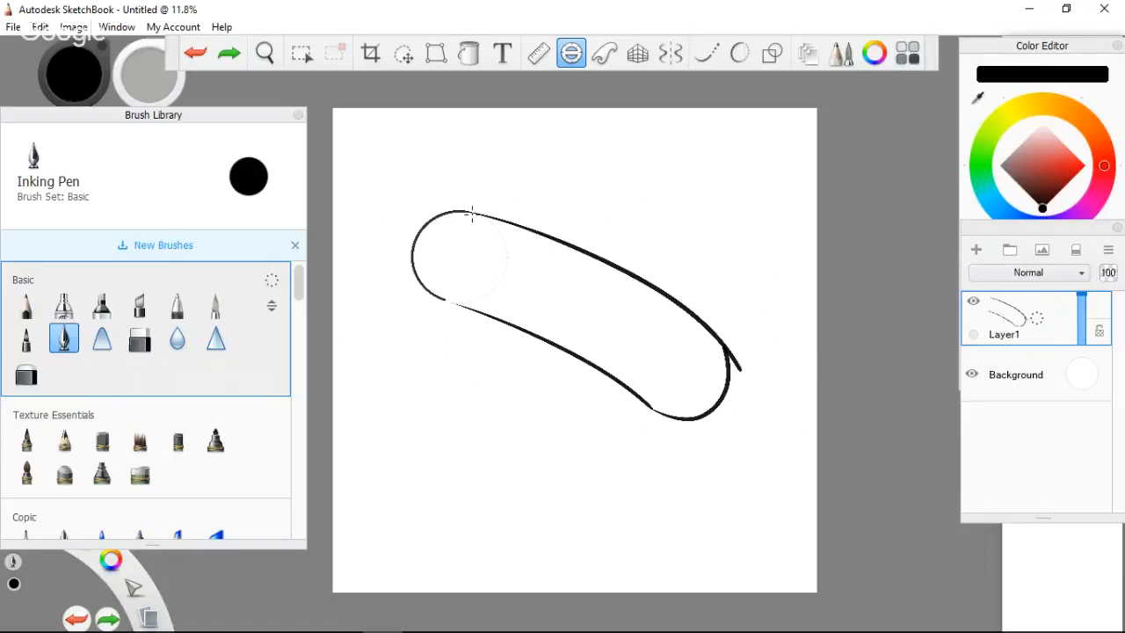
pyautogui.moveTo(472, 214); pyautogui.dragTo(458, 305)
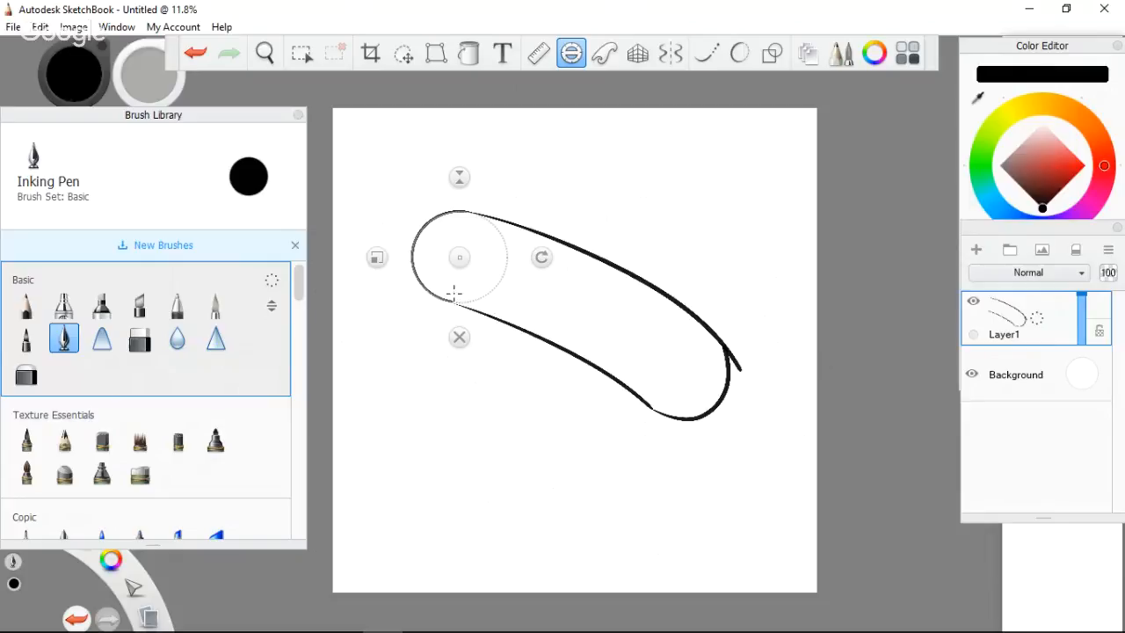
# Try inking two offset arcs outside the left cap by shifting and enlarging the ellipse guide, and undo both arcs.
pyautogui.moveTo(459, 258); pyautogui.dragTo(461, 266)
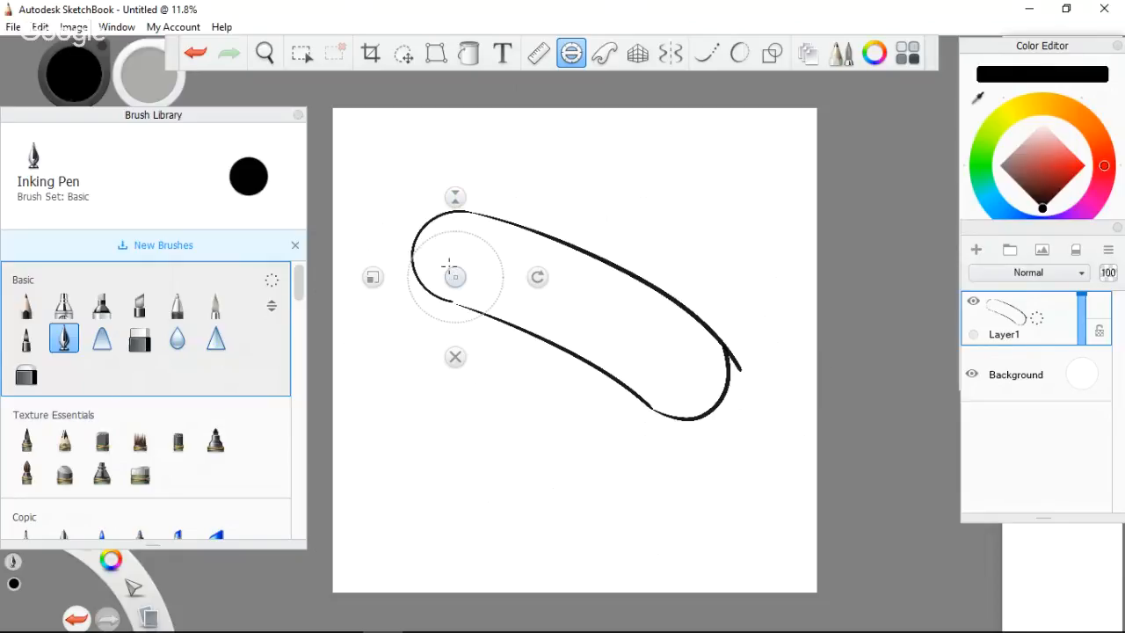
pyautogui.moveTo(460, 280)
pyautogui.mouseDown()
pyautogui.moveTo(454, 264)
pyautogui.moveTo(456, 276)
pyautogui.mouseUp()
pyautogui.moveTo(415, 226); pyautogui.dragTo(415, 226)
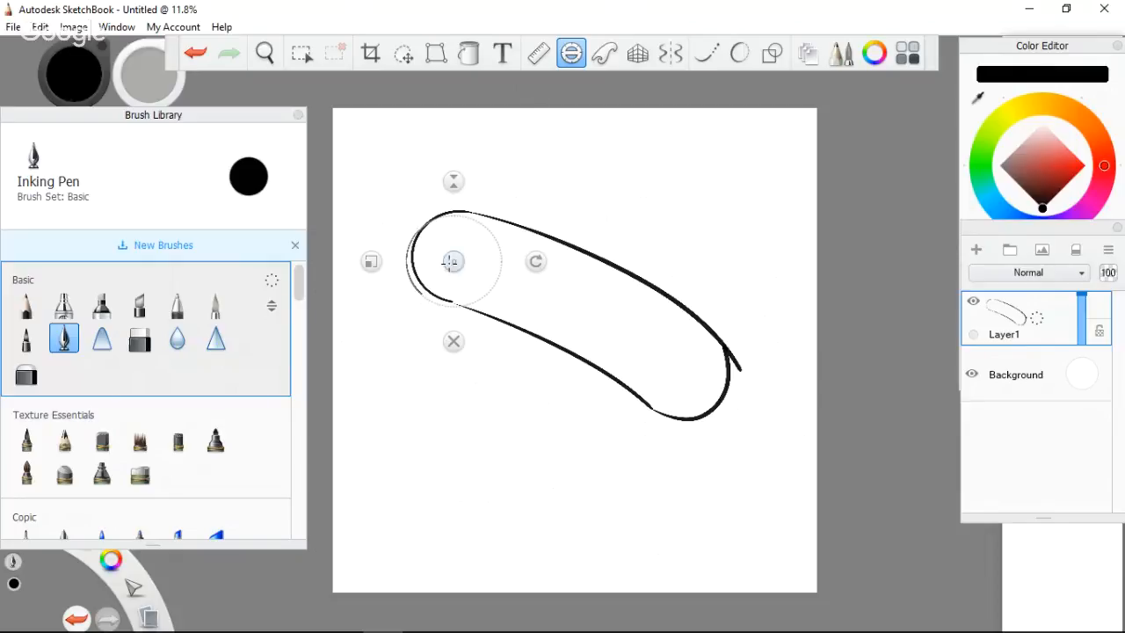
pyautogui.moveTo(454, 260); pyautogui.dragTo(448, 259)
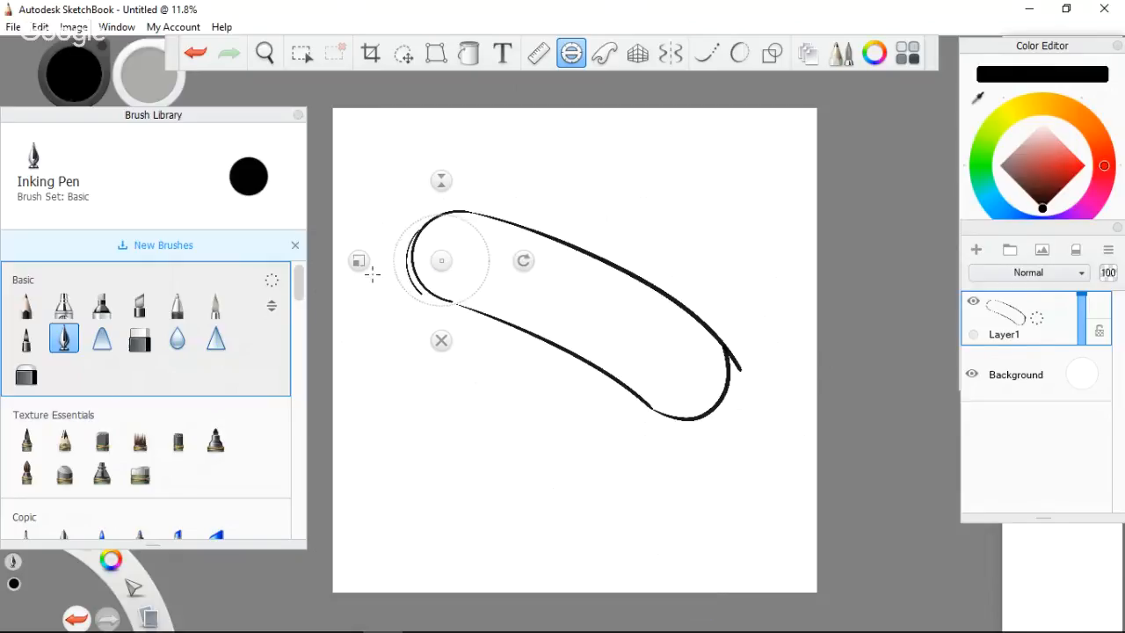
pyautogui.moveTo(358, 260); pyautogui.dragTo(347, 258)
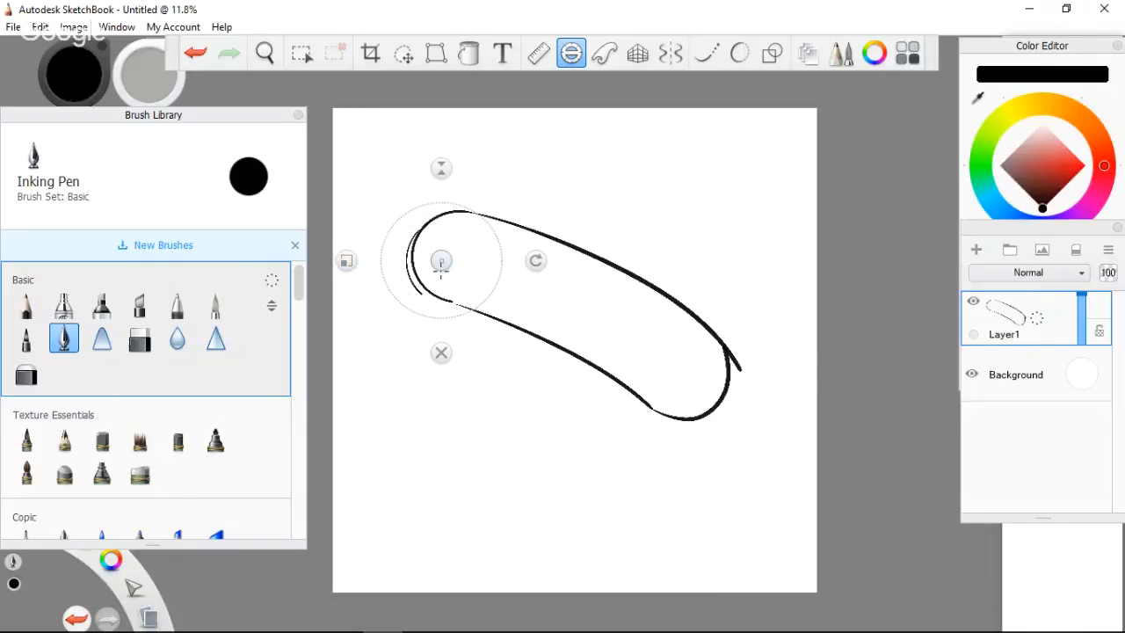
pyautogui.moveTo(440, 260)
pyautogui.mouseDown()
pyautogui.moveTo(440, 272)
pyautogui.moveTo(456, 268)
pyautogui.moveTo(440, 268)
pyautogui.mouseUp()
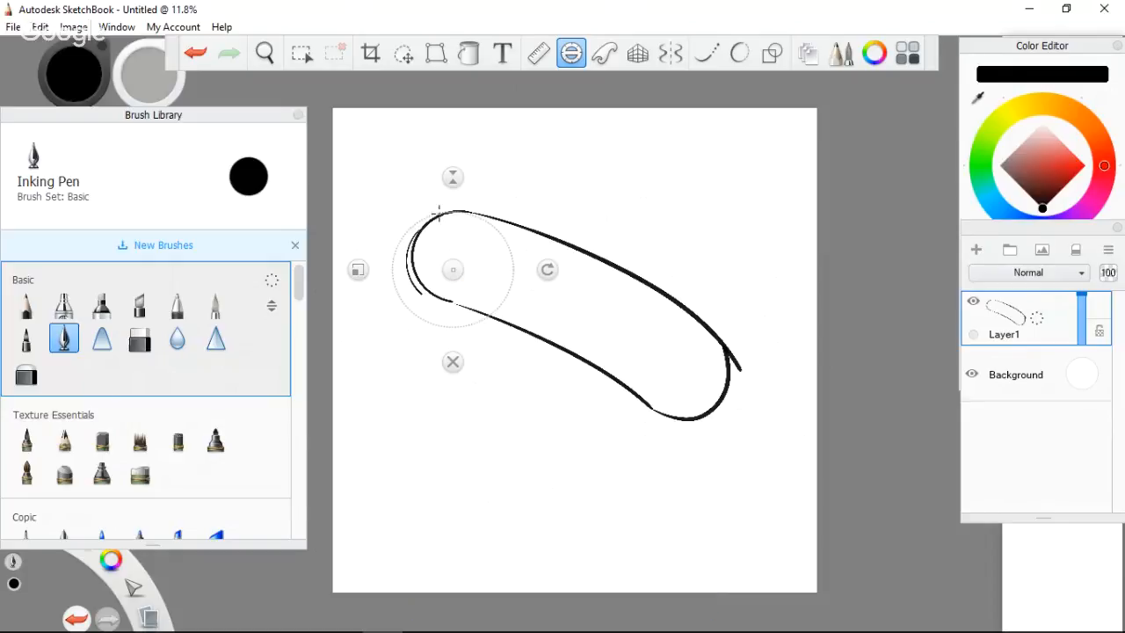
pyautogui.moveTo(439, 216)
pyautogui.mouseDown()
pyautogui.moveTo(422, 221)
pyautogui.moveTo(438, 214)
pyautogui.mouseUp()
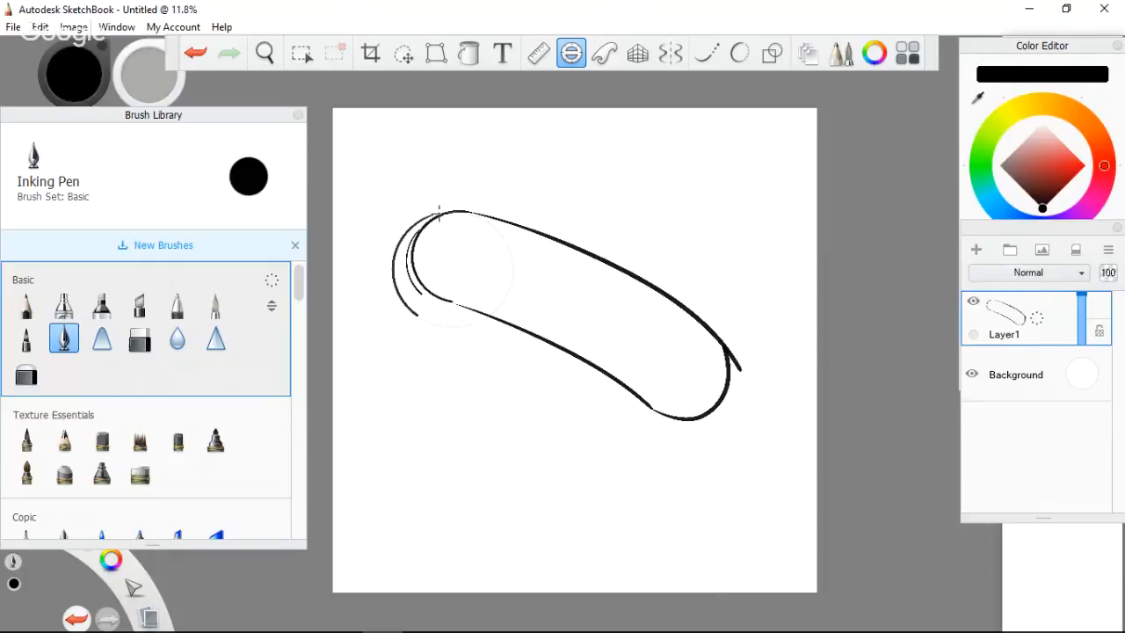
pyautogui.hotkey('ctrl', 'z')
pyautogui.hotkey('ctrl', 'z')
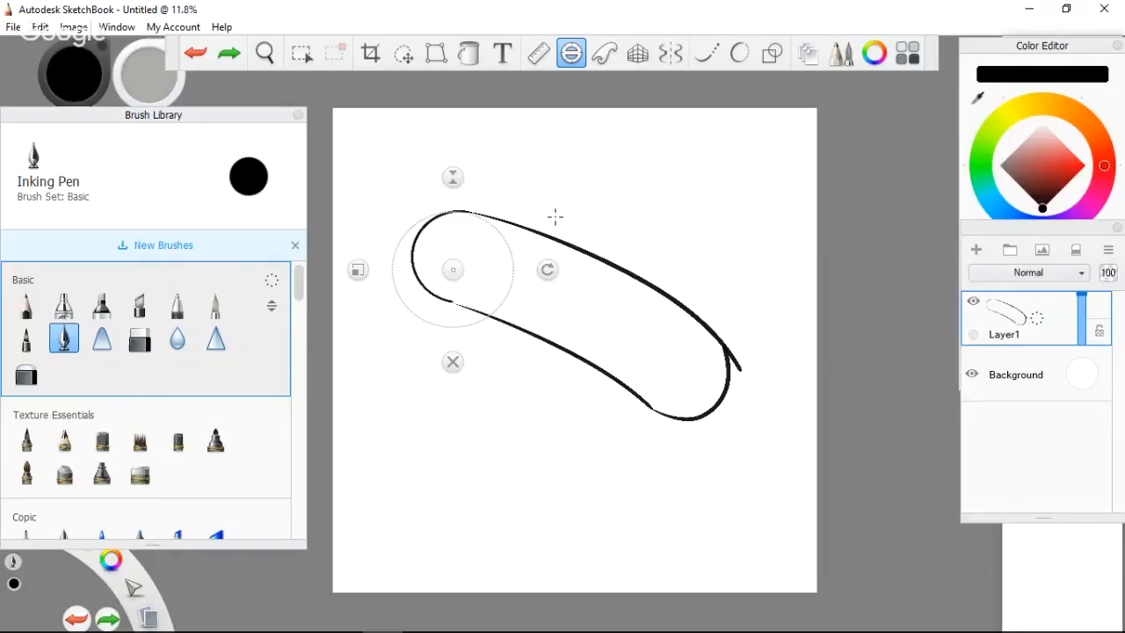
# Replace the Ellipse guide with the French curve and shift it slightly along the shape's upper arc.
pyautogui.click(452, 362)
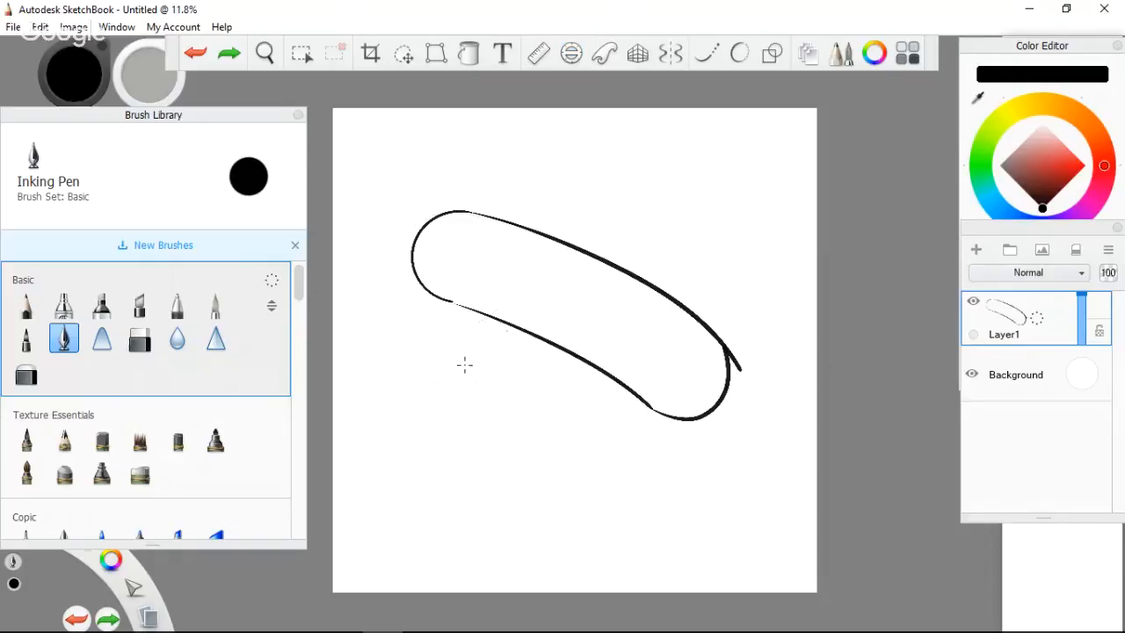
pyautogui.click(604, 54)
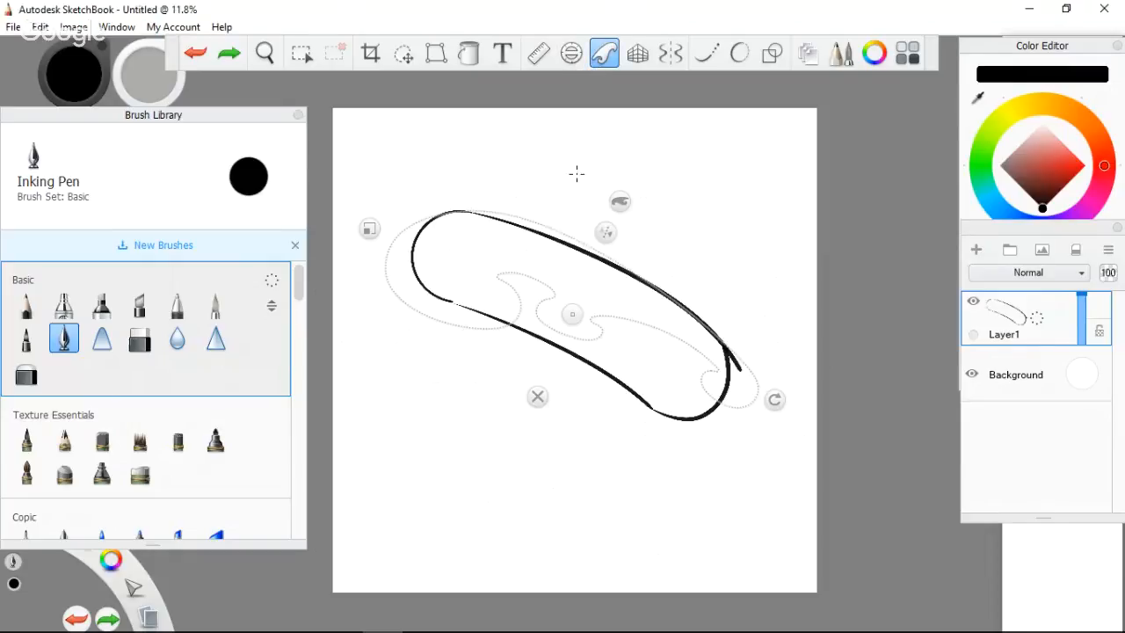
pyautogui.moveTo(572, 314)
pyautogui.mouseDown()
pyautogui.moveTo(603, 315)
pyautogui.moveTo(586, 309)
pyautogui.mouseUp()
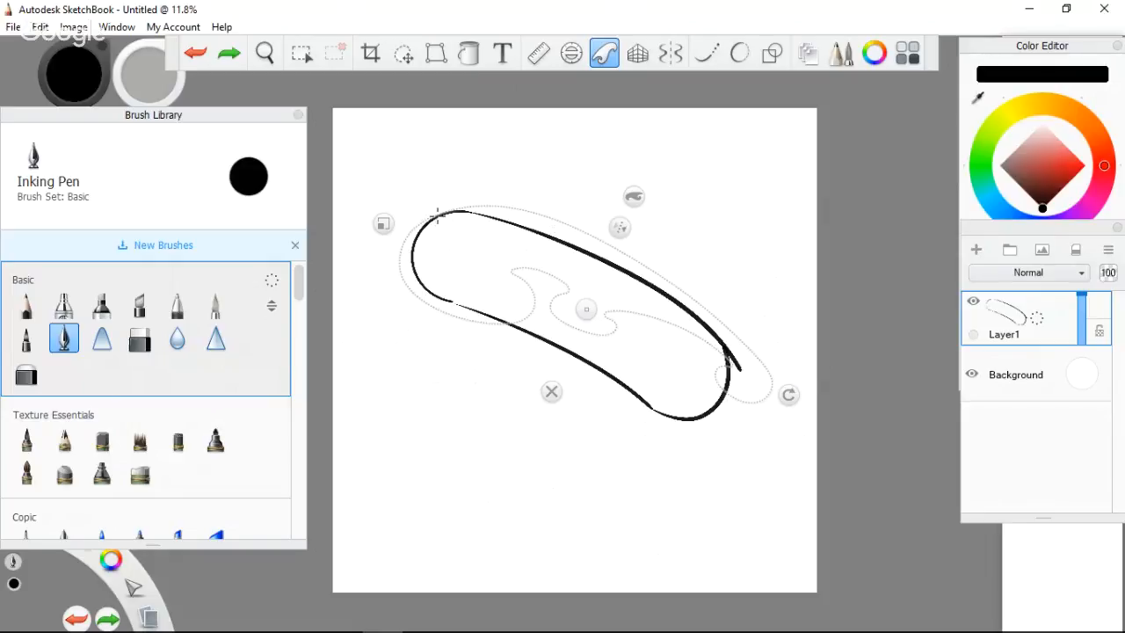
pyautogui.moveTo(586, 312); pyautogui.dragTo(589, 313)
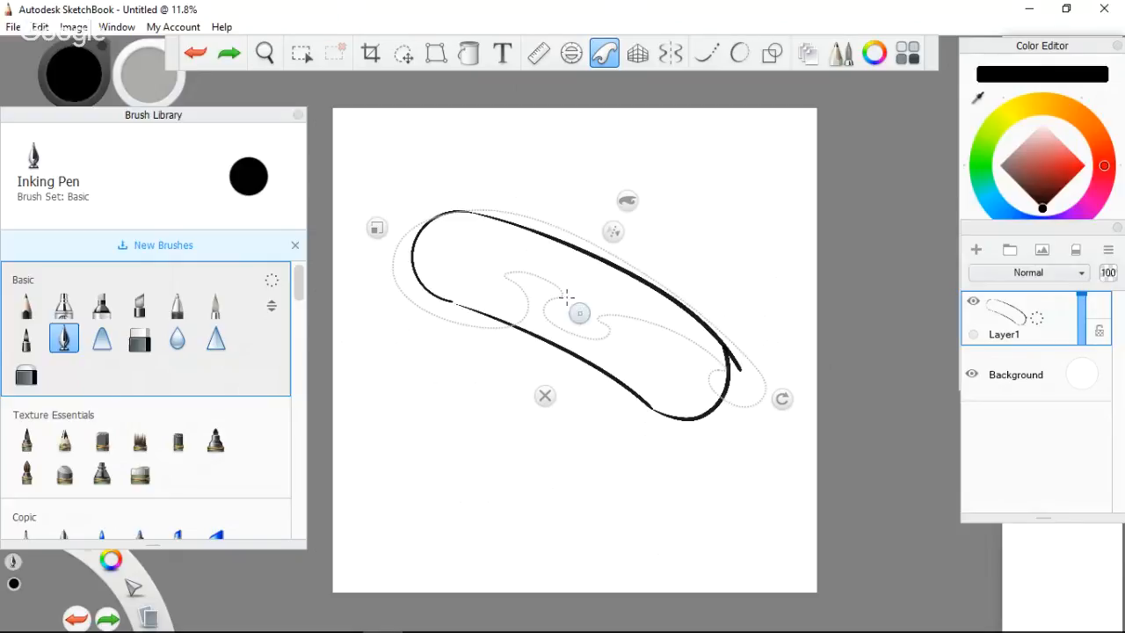
pyautogui.click(608, 58)
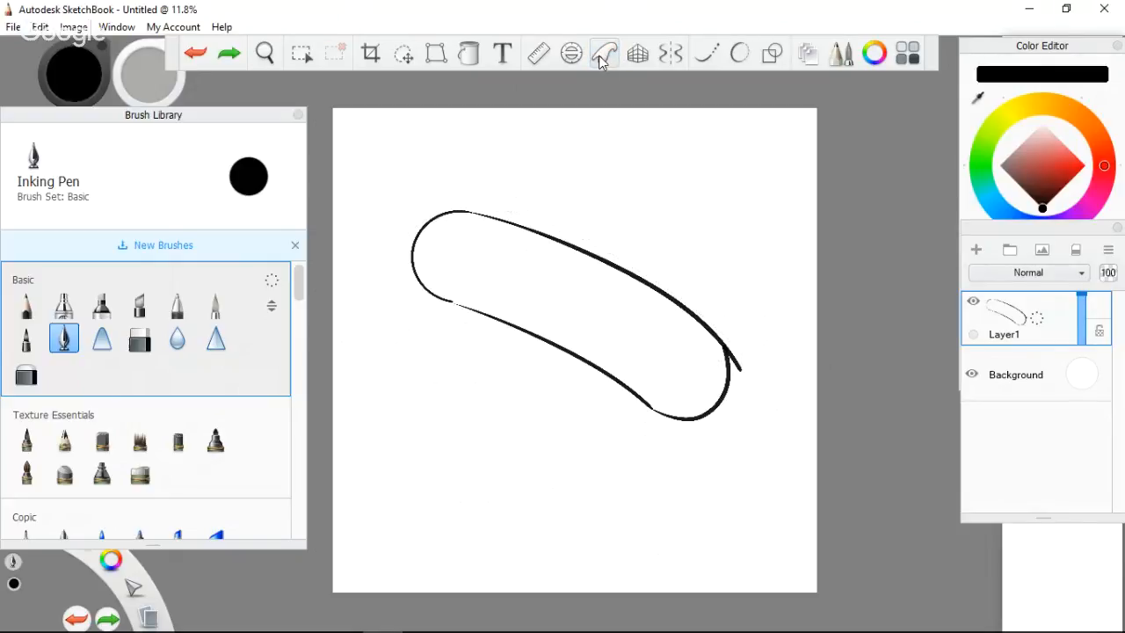
pyautogui.click(605, 57)
# Rotate the French curve, fit it around the outside of the shape's left cap, and ink an outer arc along its edge.
pyautogui.click(626, 201)
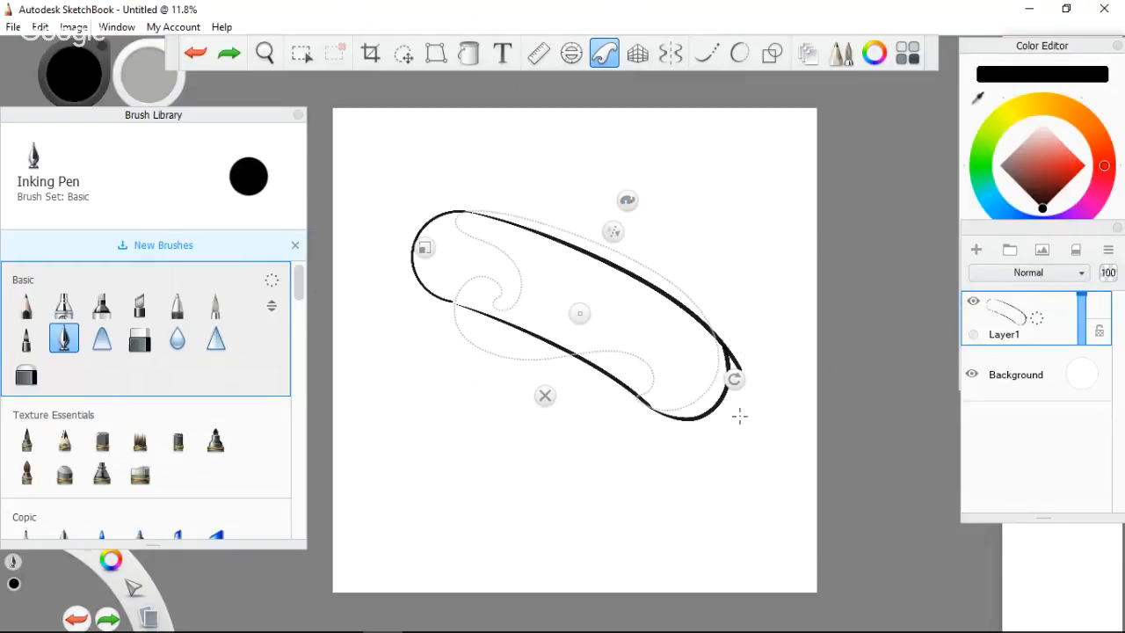
pyautogui.moveTo(735, 383); pyautogui.dragTo(419, 263)
pyautogui.moveTo(587, 316); pyautogui.dragTo(545, 309)
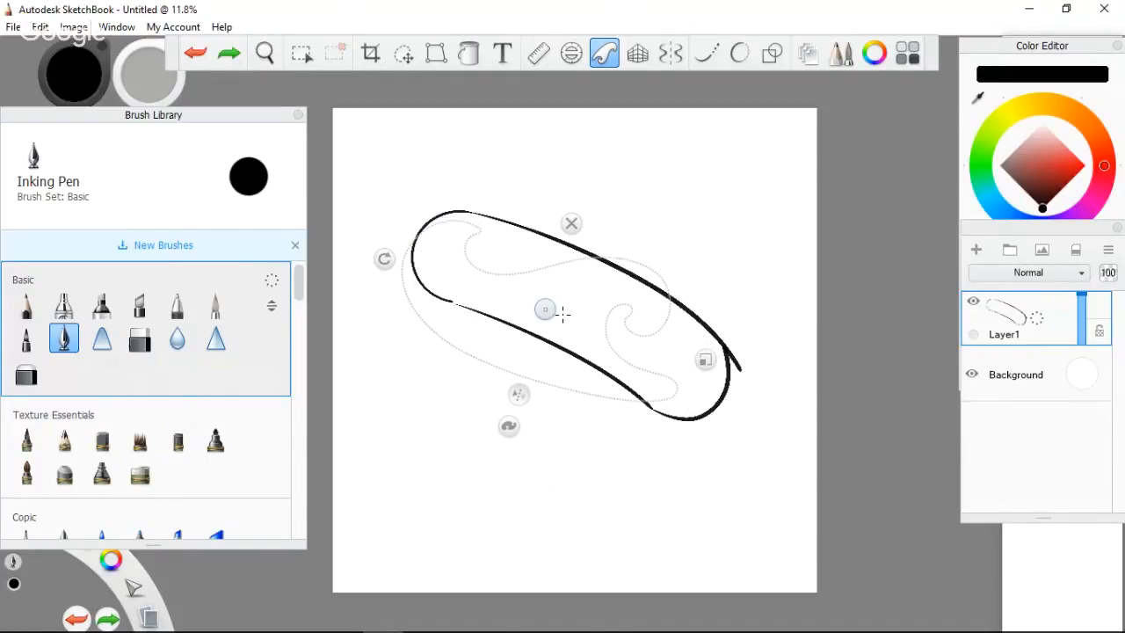
pyautogui.moveTo(384, 258); pyautogui.dragTo(379, 339)
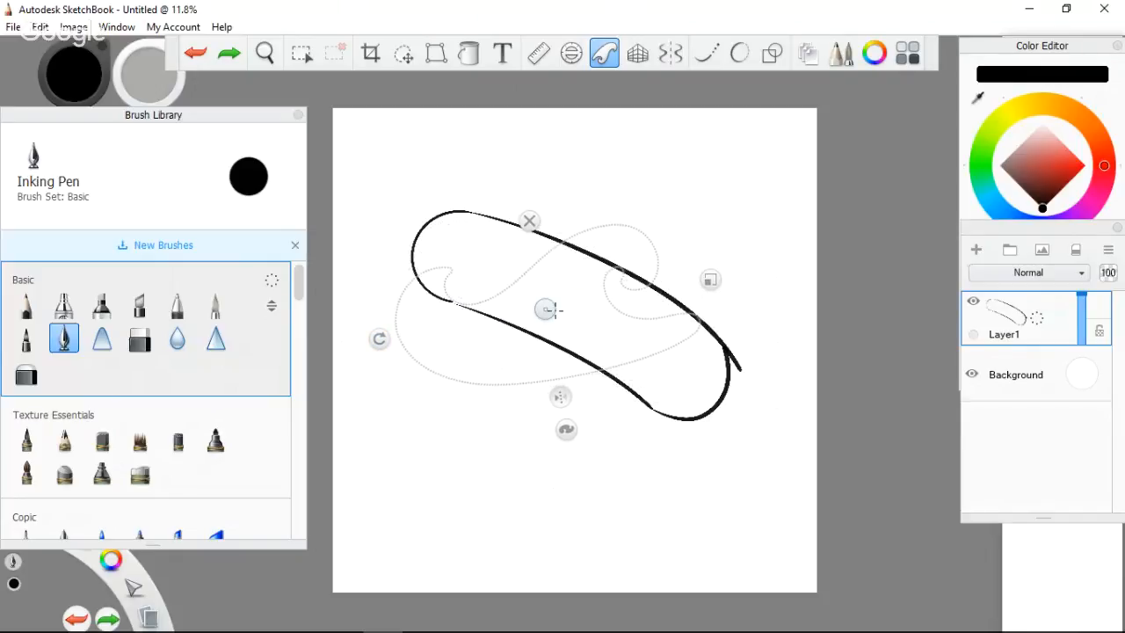
pyautogui.moveTo(555, 311)
pyautogui.mouseDown()
pyautogui.moveTo(561, 269)
pyautogui.moveTo(548, 262)
pyautogui.mouseUp()
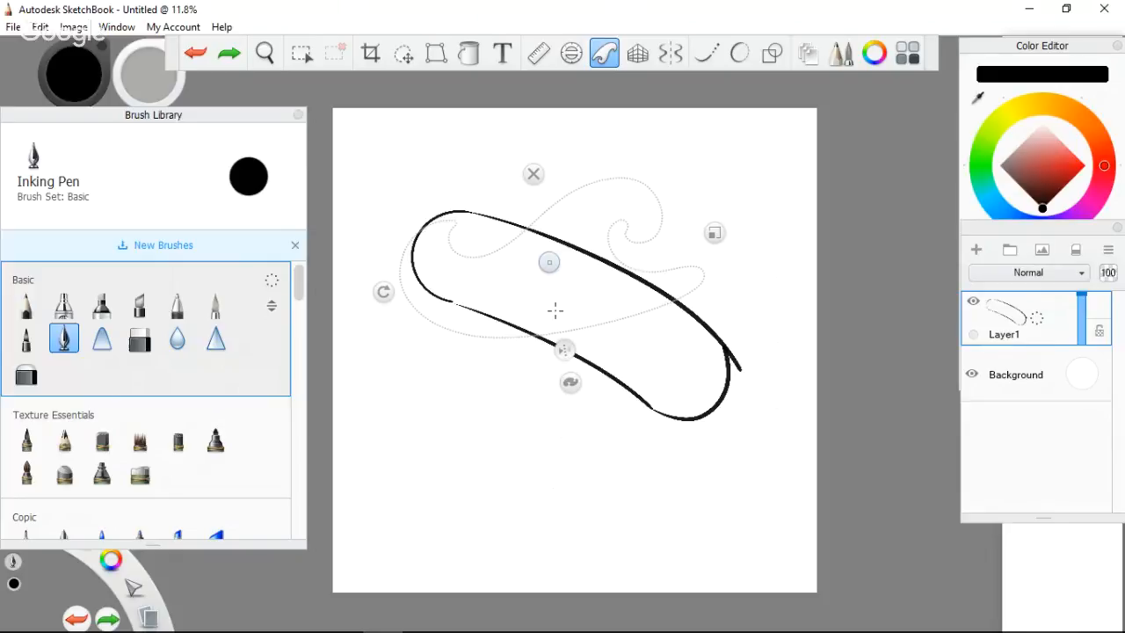
pyautogui.moveTo(550, 262); pyautogui.dragTo(548, 265)
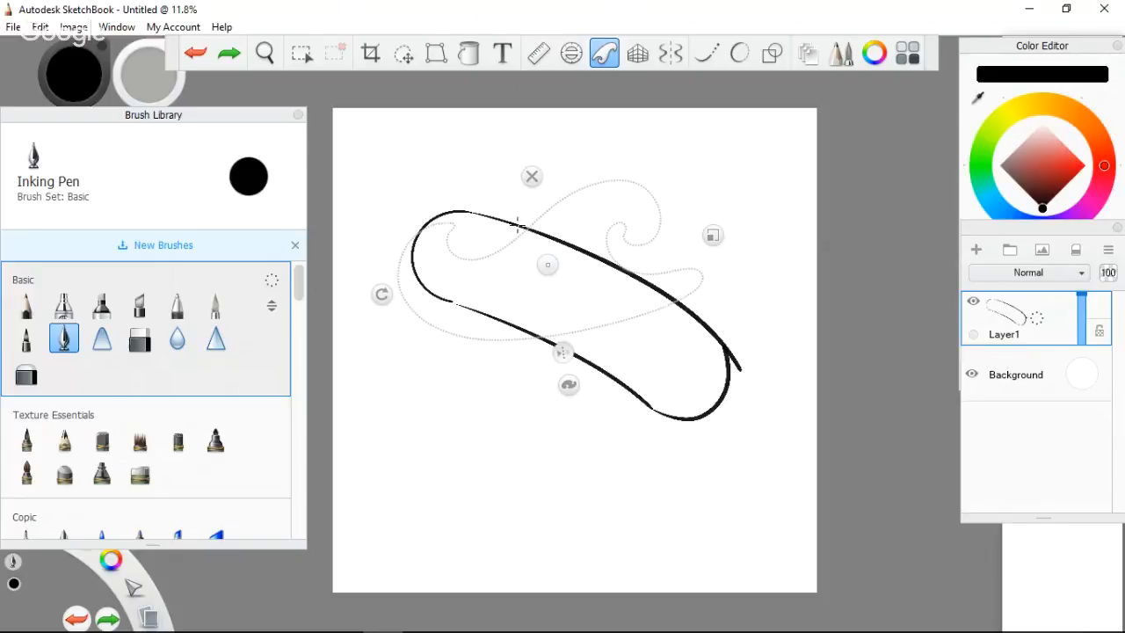
pyautogui.moveTo(549, 273); pyautogui.dragTo(549, 268)
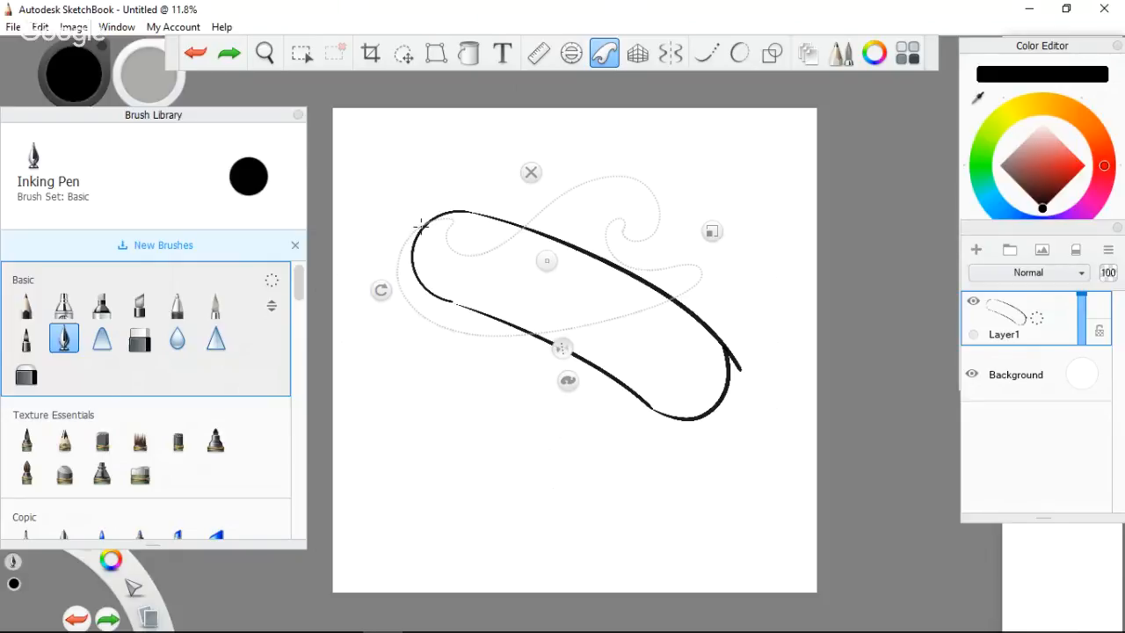
pyautogui.moveTo(421, 224); pyautogui.dragTo(422, 225)
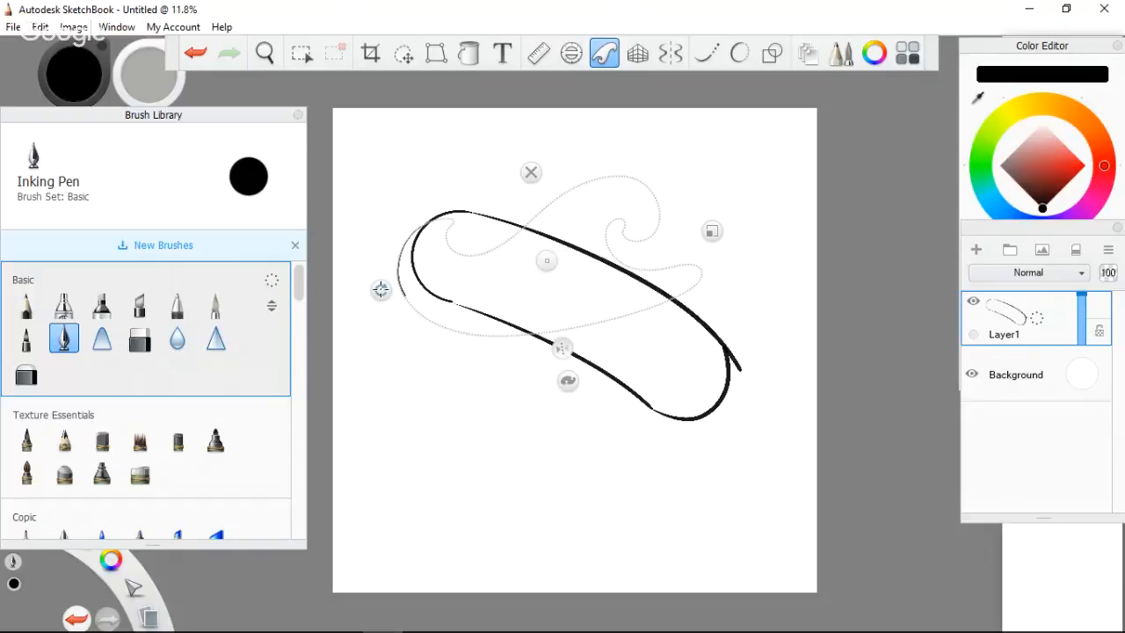
# Rotate and reposition the French curve to continue the outer left arc, and ink its extension down below the cap.
pyautogui.moveTo(380, 289); pyautogui.dragTo(385, 215)
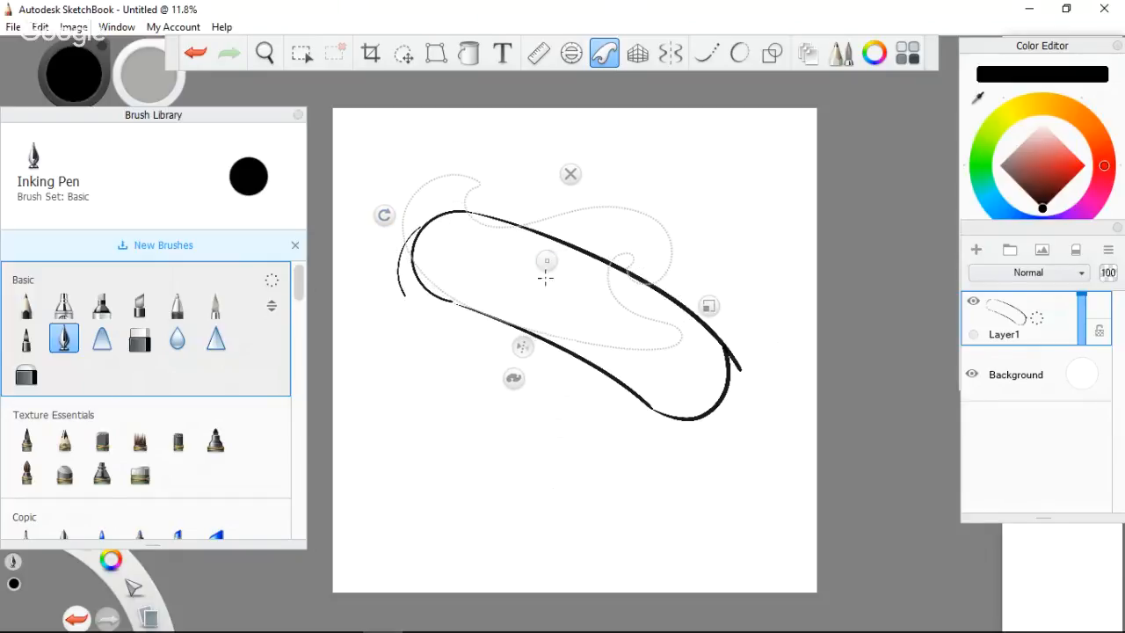
pyautogui.moveTo(549, 268)
pyautogui.mouseDown()
pyautogui.moveTo(530, 314)
pyautogui.moveTo(545, 317)
pyautogui.moveTo(540, 302)
pyautogui.mouseUp()
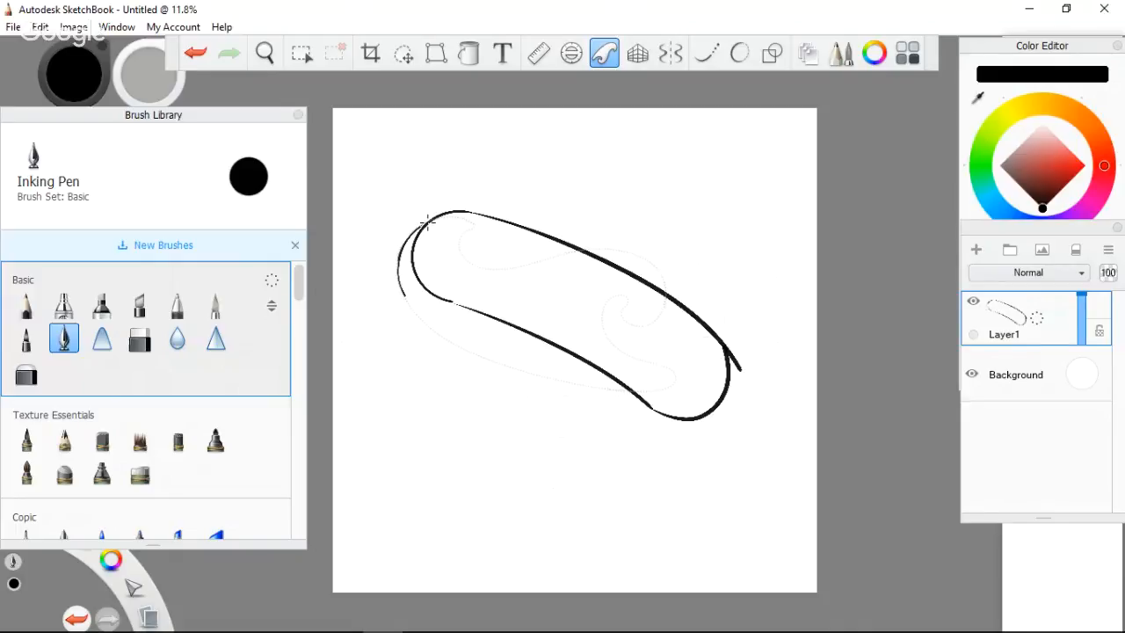
pyautogui.moveTo(401, 263)
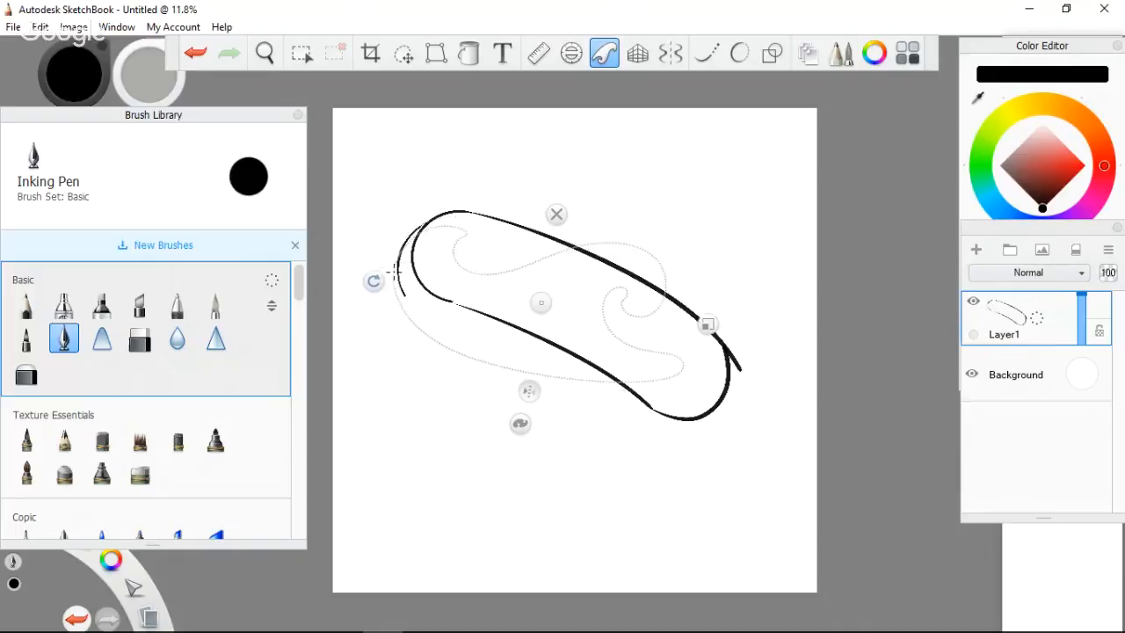
pyautogui.moveTo(379, 259); pyautogui.dragTo(694, 377)
pyautogui.moveTo(540, 305); pyautogui.dragTo(525, 284)
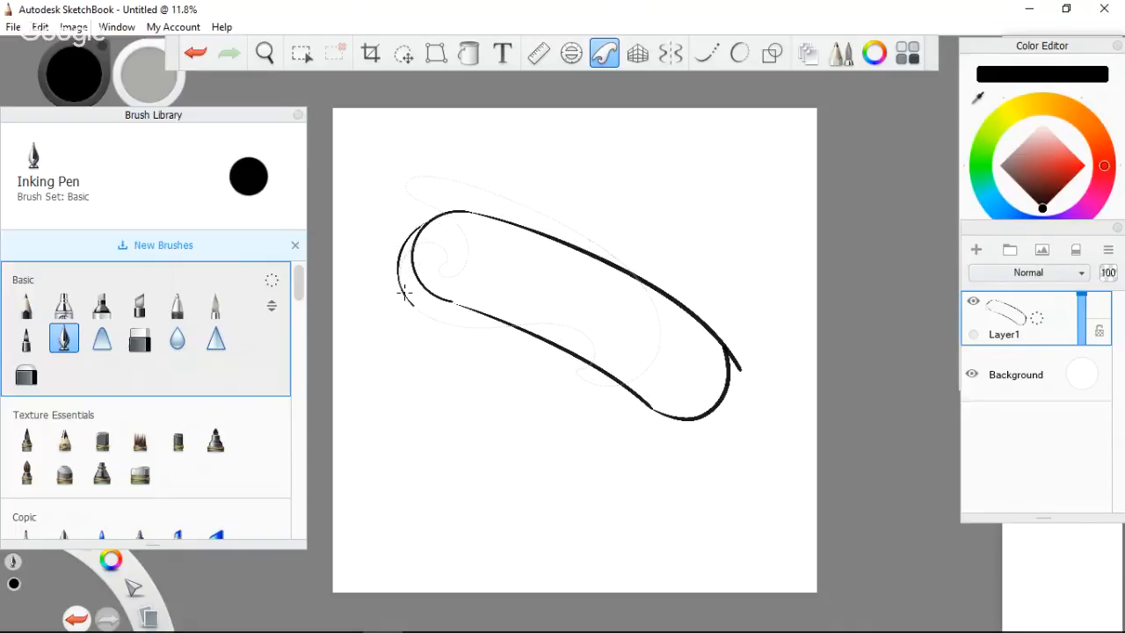
pyautogui.moveTo(405, 292); pyautogui.dragTo(422, 312)
# Try inking a line from the outer arc's lower end with the French curve moved below the shape, and undo it.
pyautogui.moveTo(532, 287)
pyautogui.mouseDown()
pyautogui.moveTo(537, 307)
pyautogui.moveTo(505, 423)
pyautogui.mouseUp()
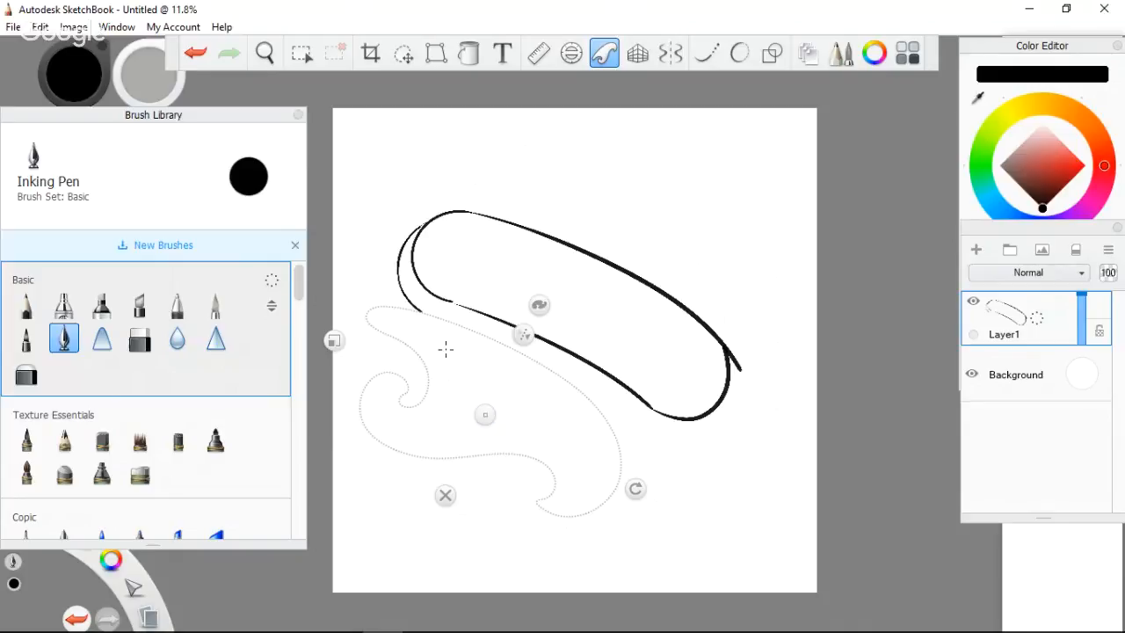
pyautogui.moveTo(425, 314)
pyautogui.mouseDown()
pyautogui.moveTo(493, 356)
pyautogui.moveTo(507, 399)
pyautogui.mouseUp()
pyautogui.hotkey('ctrl', 'z')
# Rotate the French curve, bring it back over the shape, and switch it to its longer, shallower template.
pyautogui.moveTo(635, 490)
pyautogui.mouseDown()
pyautogui.moveTo(480, 583)
pyautogui.moveTo(360, 302)
pyautogui.moveTo(335, 337)
pyautogui.mouseUp()
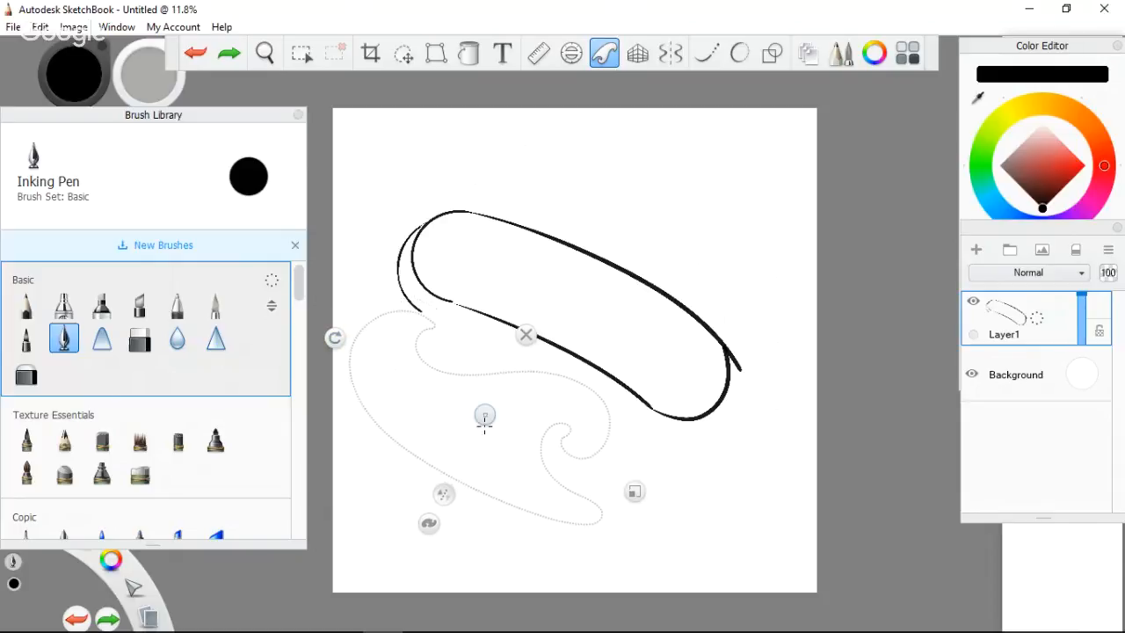
pyautogui.moveTo(429, 523)
pyautogui.mouseDown()
pyautogui.moveTo(489, 428)
pyautogui.moveTo(464, 396)
pyautogui.moveTo(490, 457)
pyautogui.mouseUp()
pyautogui.moveTo(400, 271); pyautogui.dragTo(699, 417)
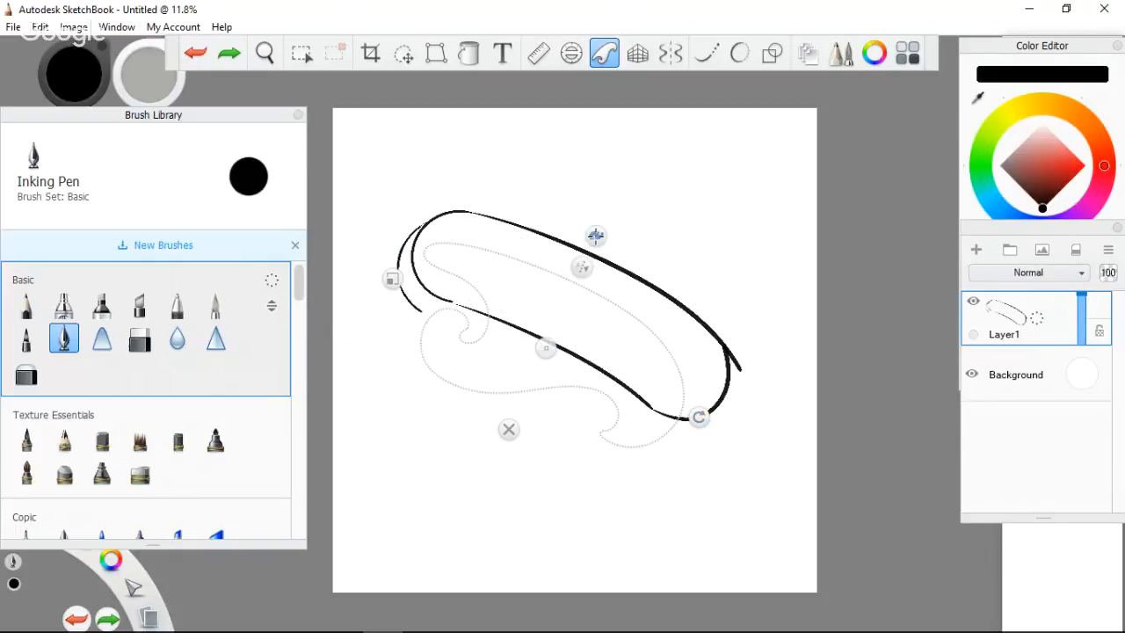
pyautogui.click(597, 235)
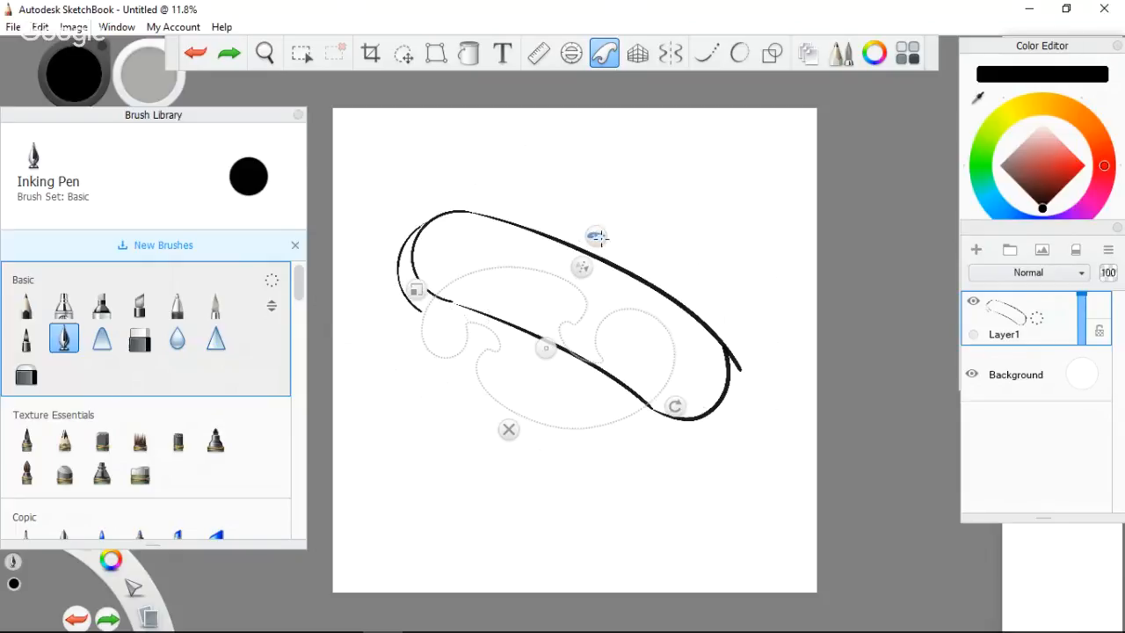
pyautogui.click(598, 237)
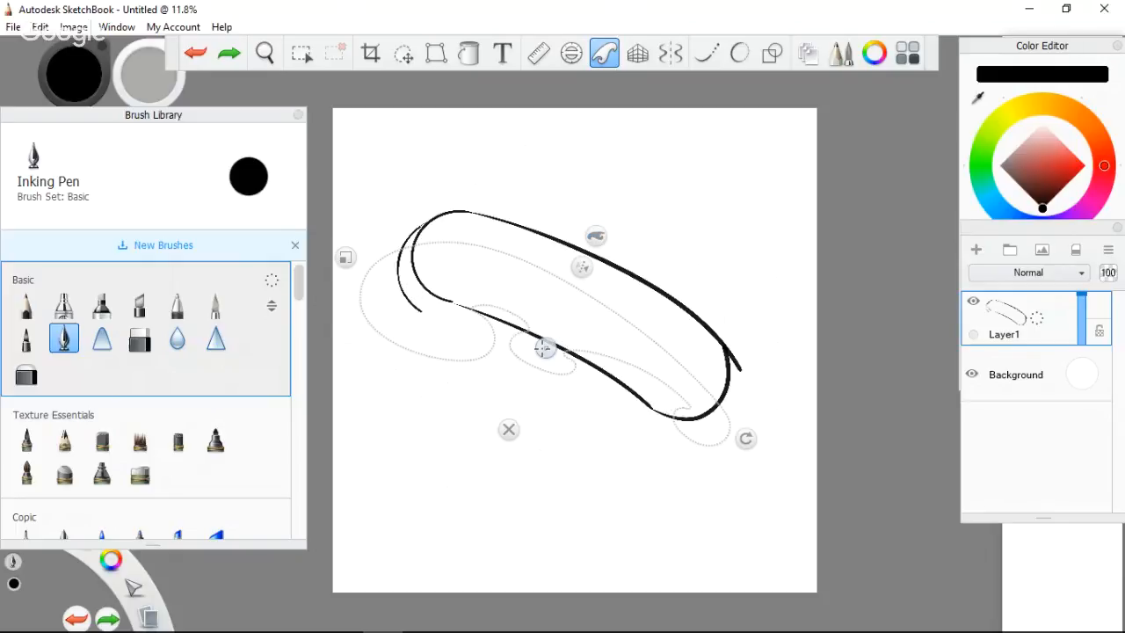
# Fit the longer template under the shape and ink a line parallel to its lower edge from the outer arc, undoing the overlong first stroke.
pyautogui.moveTo(546, 348)
pyautogui.mouseDown()
pyautogui.moveTo(490, 427)
pyautogui.moveTo(522, 416)
pyautogui.moveTo(438, 397)
pyautogui.mouseUp()
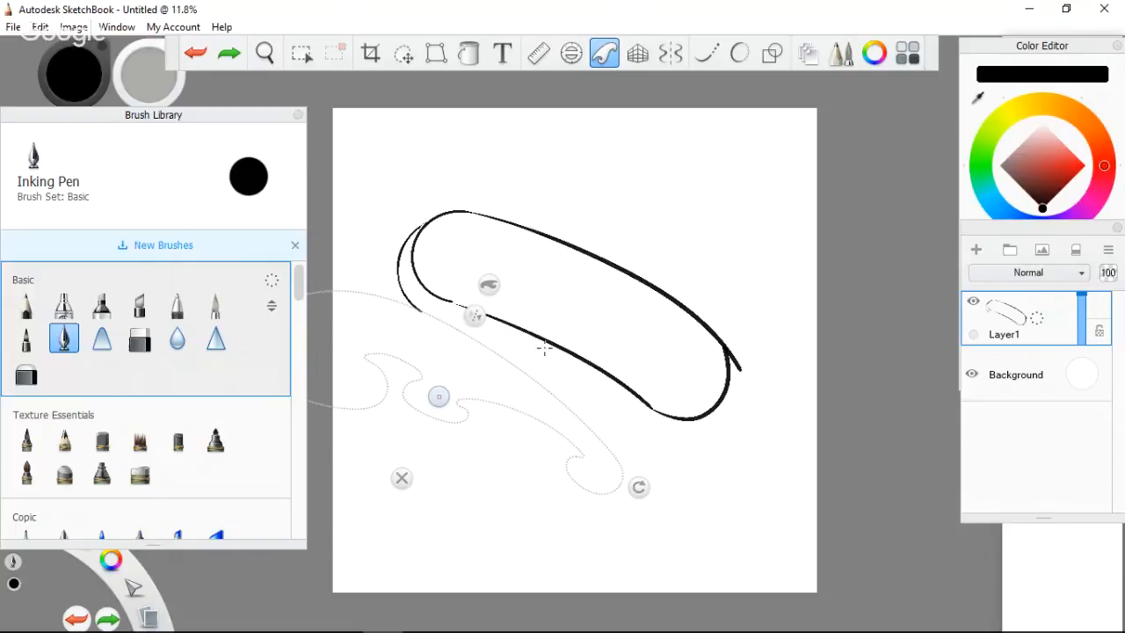
pyautogui.moveTo(639, 487)
pyautogui.mouseDown()
pyautogui.moveTo(646, 469)
pyautogui.moveTo(604, 447)
pyautogui.moveTo(647, 461)
pyautogui.moveTo(645, 441)
pyautogui.mouseUp()
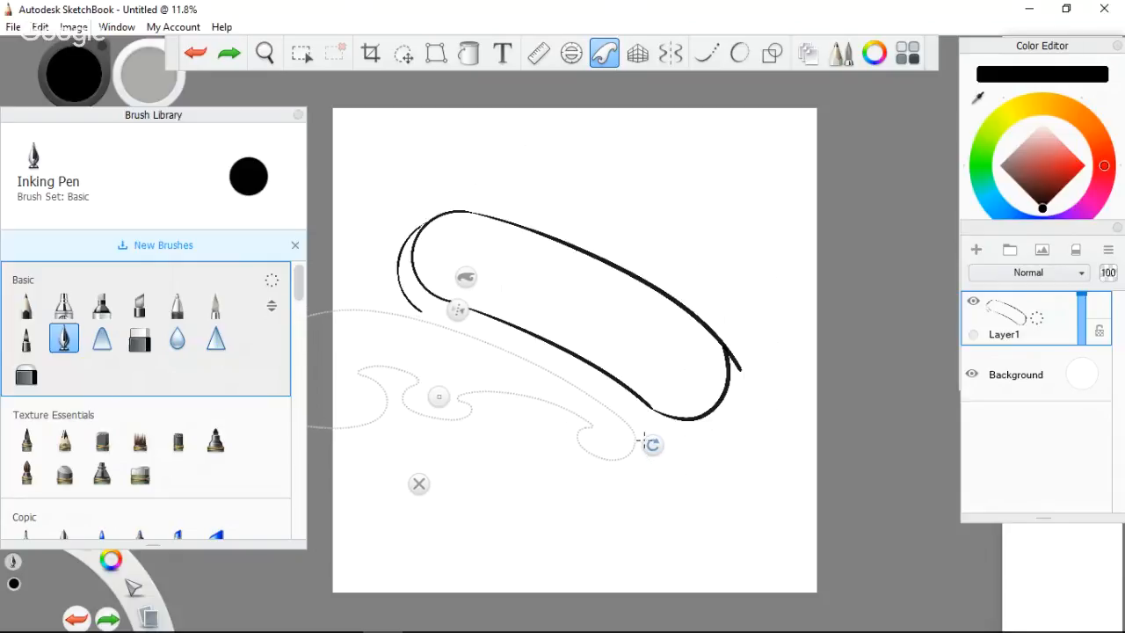
pyautogui.moveTo(439, 396); pyautogui.dragTo(443, 391)
pyautogui.moveTo(417, 320); pyautogui.dragTo(428, 339)
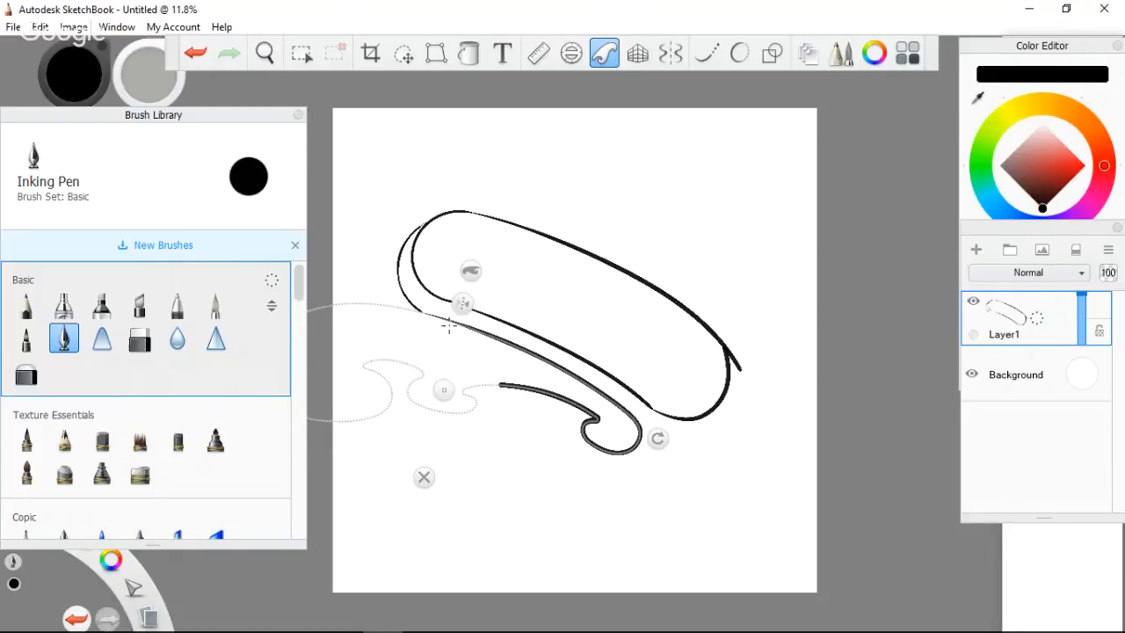
pyautogui.hotkey('ctrl', 'z')
pyautogui.moveTo(425, 316)
pyautogui.mouseDown()
pyautogui.moveTo(547, 360)
pyautogui.moveTo(613, 400)
pyautogui.mouseUp()
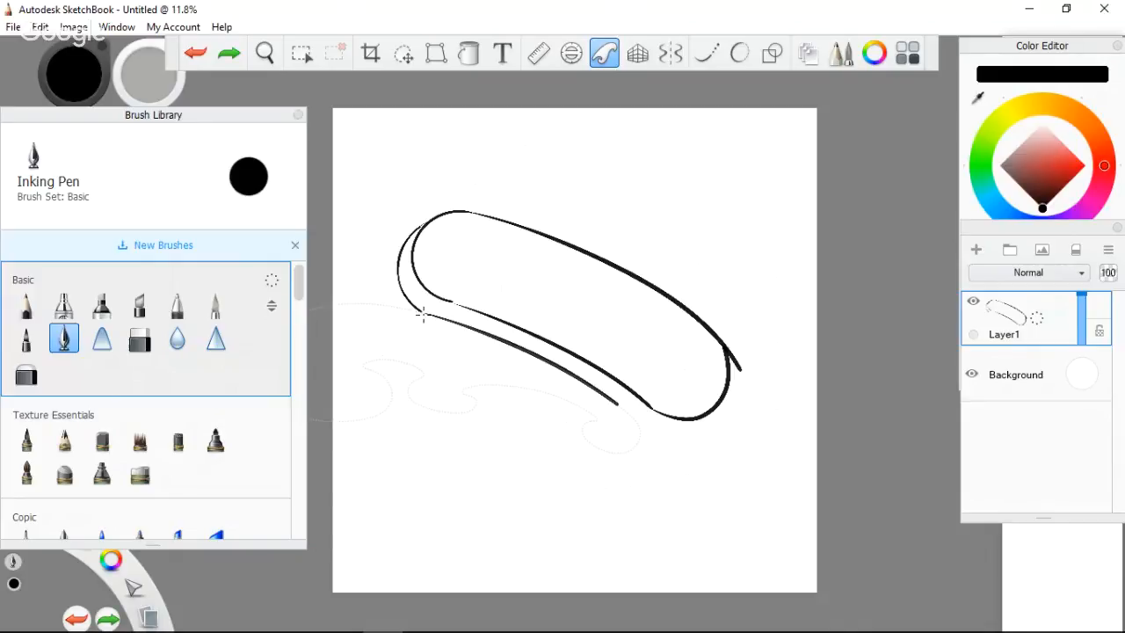
pyautogui.moveTo(423, 314); pyautogui.dragTo(586, 411)
# Fit the French curve at the shape's right end, ink an arc joining the outer lower line to the right cap, and close the guide.
pyautogui.moveTo(444, 390); pyautogui.dragTo(727, 413)
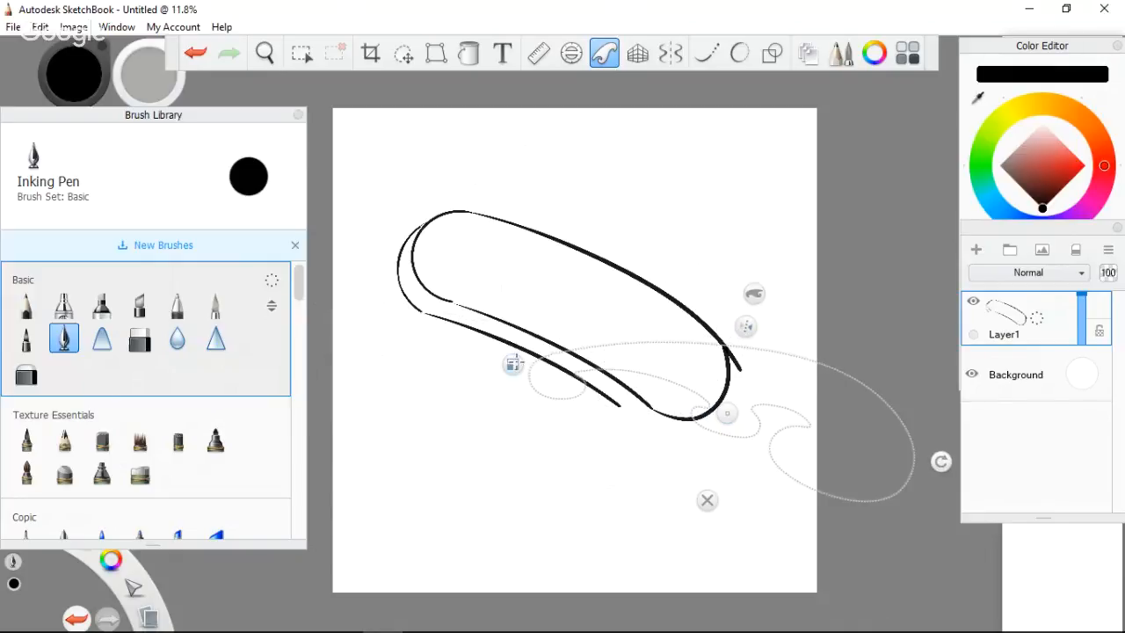
pyautogui.moveTo(941, 461); pyautogui.dragTo(925, 509)
pyautogui.moveTo(728, 413)
pyautogui.mouseDown()
pyautogui.moveTo(559, 308)
pyautogui.moveTo(533, 307)
pyautogui.moveTo(551, 313)
pyautogui.mouseUp()
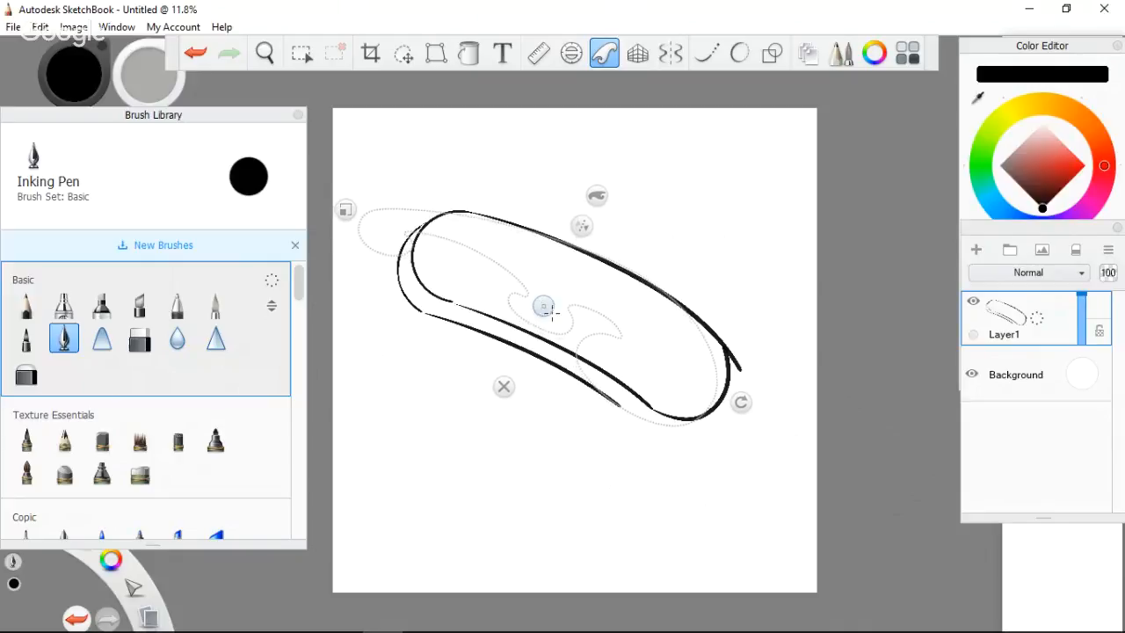
pyautogui.moveTo(620, 405); pyautogui.dragTo(680, 425)
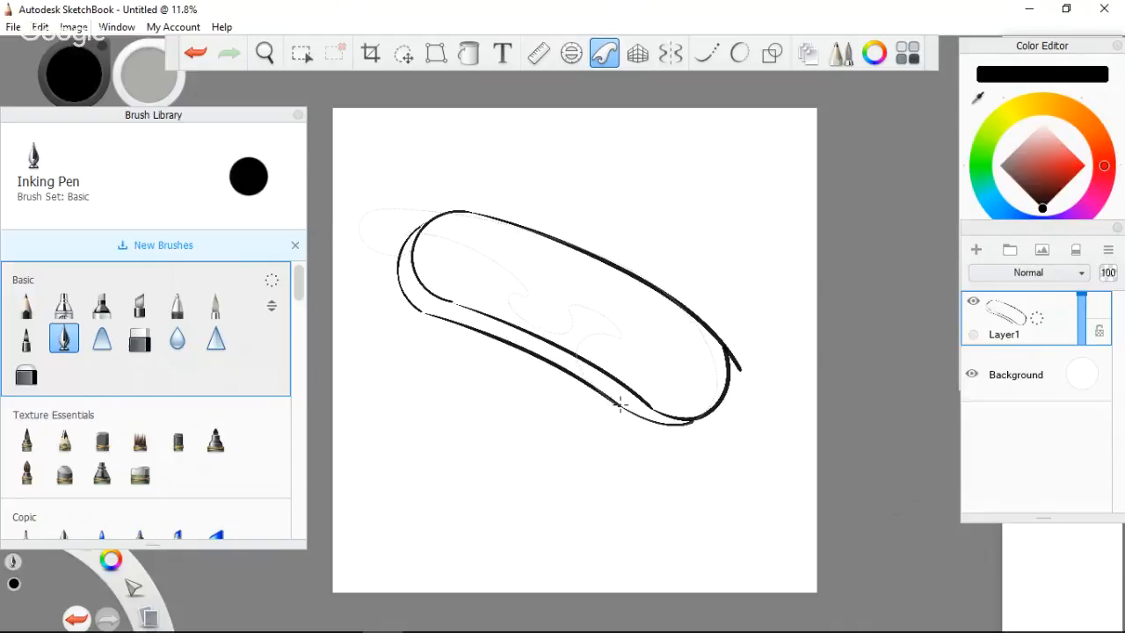
pyautogui.moveTo(610, 397)
pyautogui.mouseDown()
pyautogui.moveTo(675, 425)
pyautogui.moveTo(682, 413)
pyautogui.mouseUp()
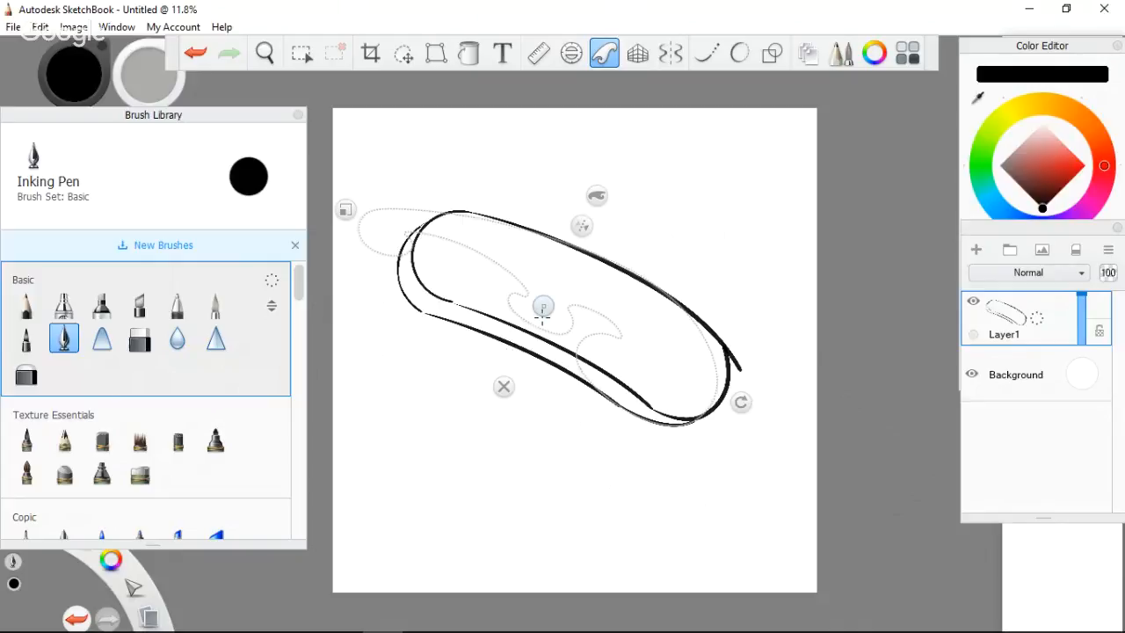
pyautogui.click(503, 387)
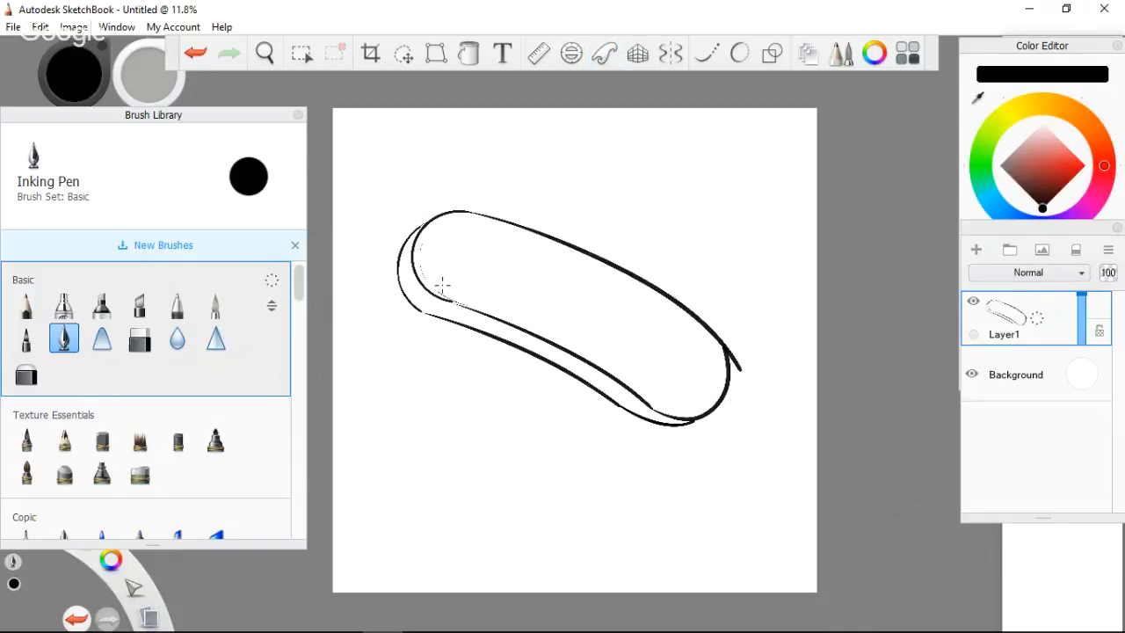
# Try freehand inner contour strokes inside the left cap and beneath its top edge, and undo them.
pyautogui.hotkey('ctrl', 'z')
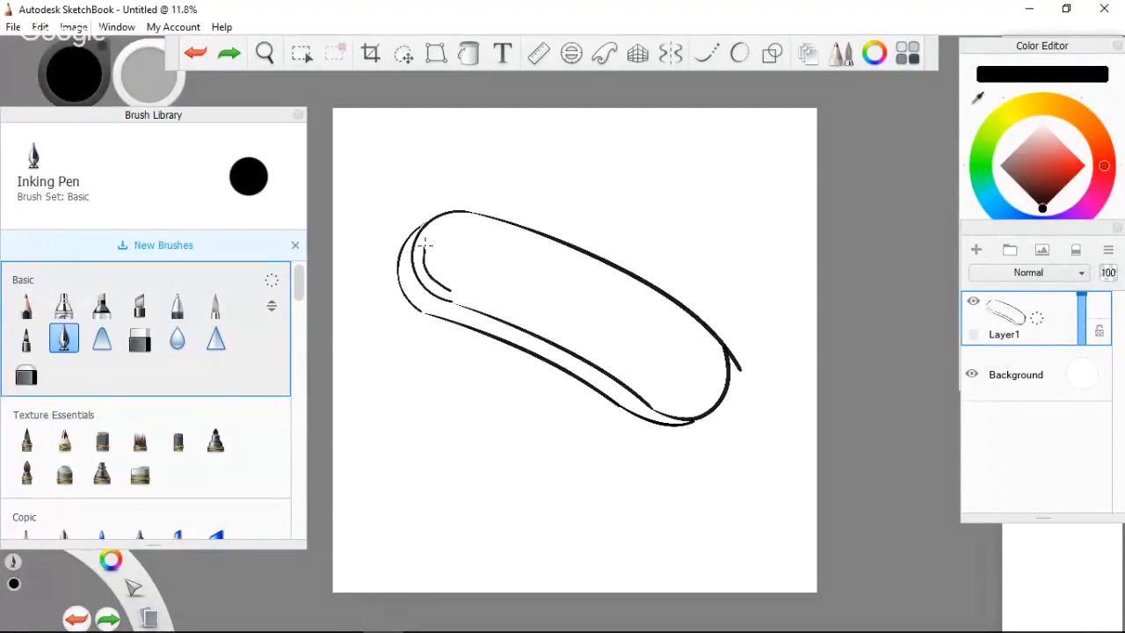
pyautogui.moveTo(425, 247); pyautogui.dragTo(467, 297)
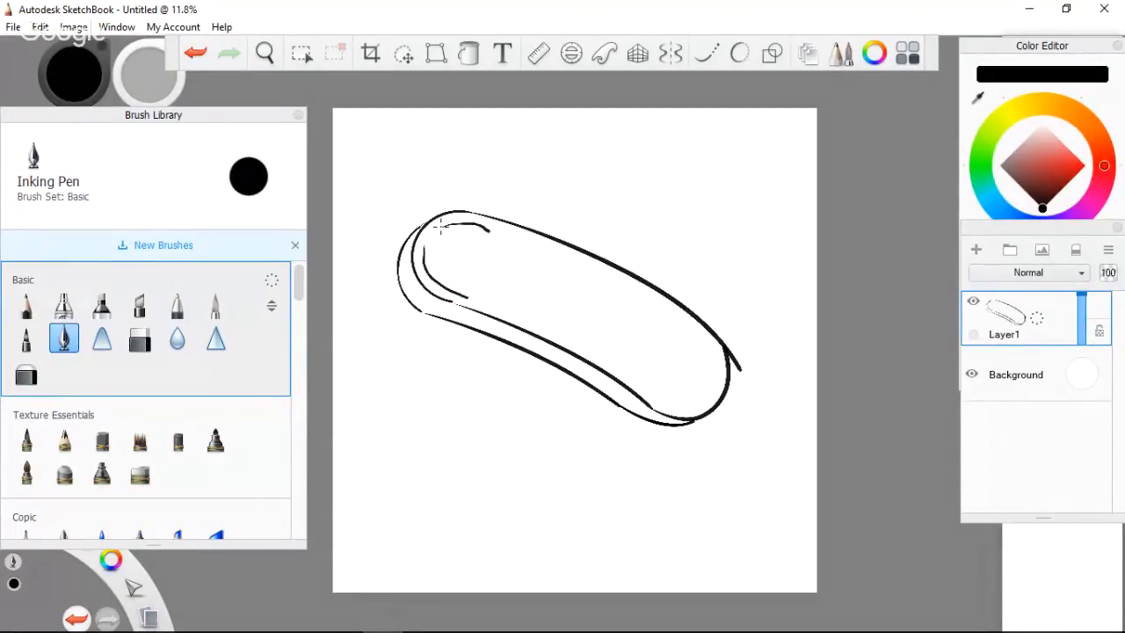
pyautogui.hotkey('ctrl', 'z')
pyautogui.hotkey('ctrl', 'z')
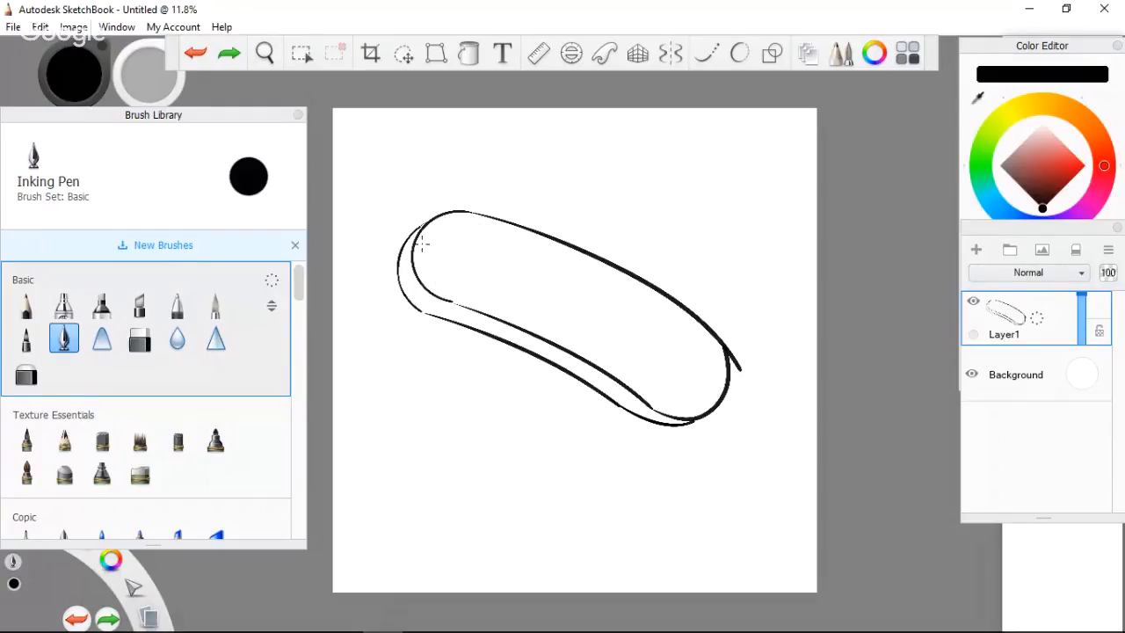
# Try further freehand contour strokes inside the left part of the shape, and undo them all.
pyautogui.moveTo(425, 247); pyautogui.dragTo(461, 286)
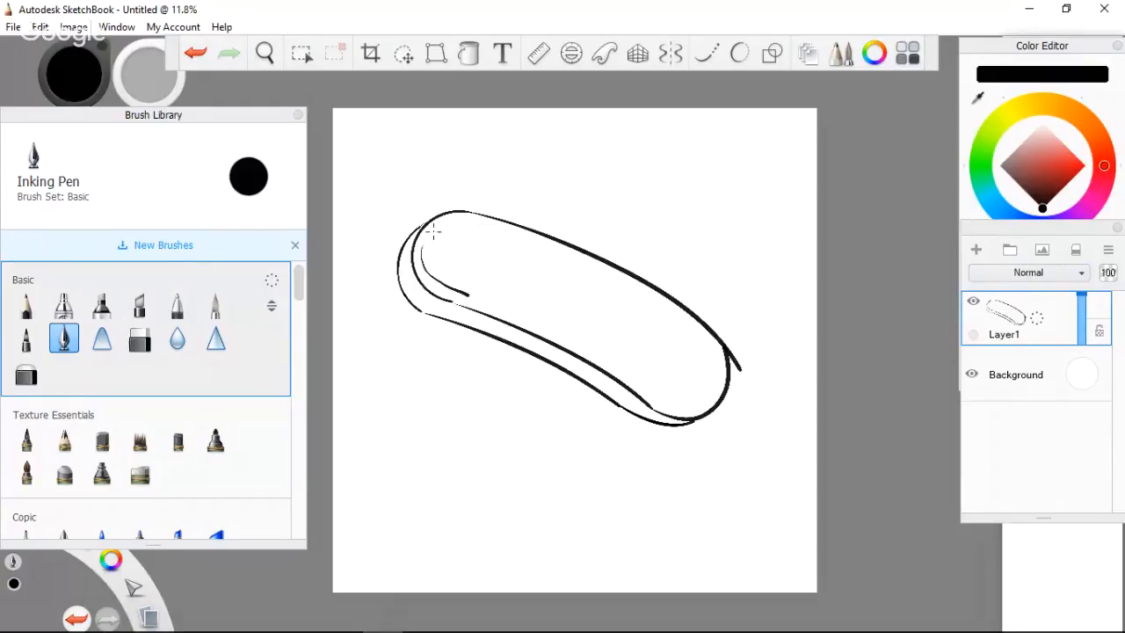
pyautogui.moveTo(435, 230); pyautogui.dragTo(484, 227)
pyautogui.moveTo(477, 295); pyautogui.dragTo(508, 264)
pyautogui.moveTo(559, 256); pyautogui.dragTo(535, 251)
pyautogui.hotkey('ctrl', 'z')
pyautogui.hotkey('ctrl', 'z')
pyautogui.hotkey('ctrl', 'z')
pyautogui.hotkey('ctrl', 'z')
pyautogui.hotkey('ctrl', 'z')
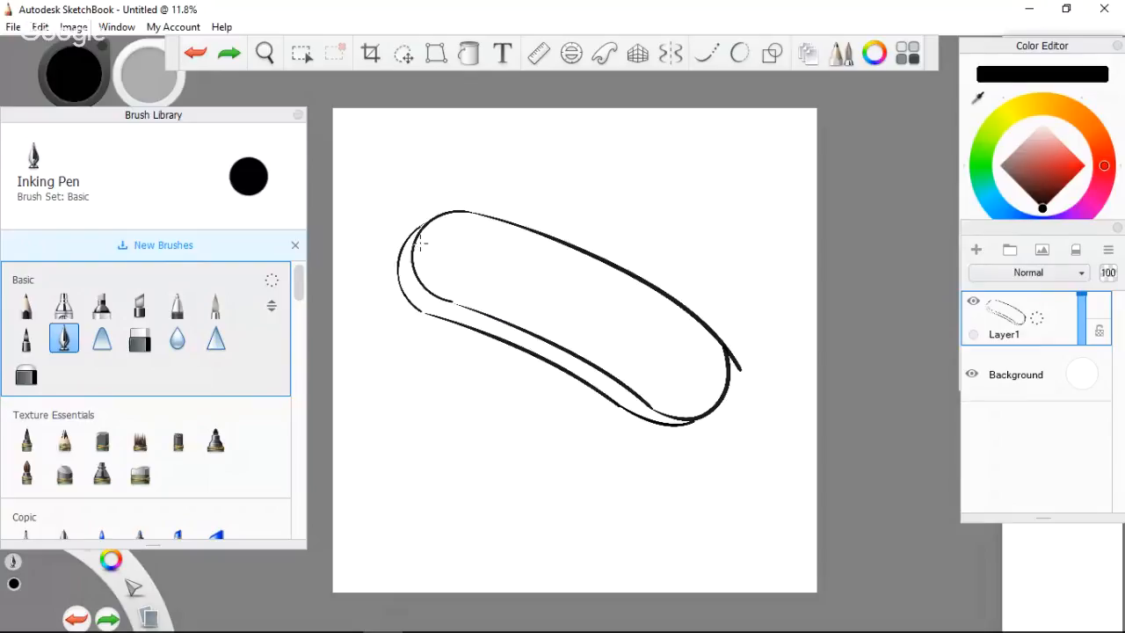
pyautogui.moveTo(422, 246)
pyautogui.mouseDown()
pyautogui.moveTo(437, 289)
pyautogui.moveTo(464, 299)
pyautogui.mouseUp()
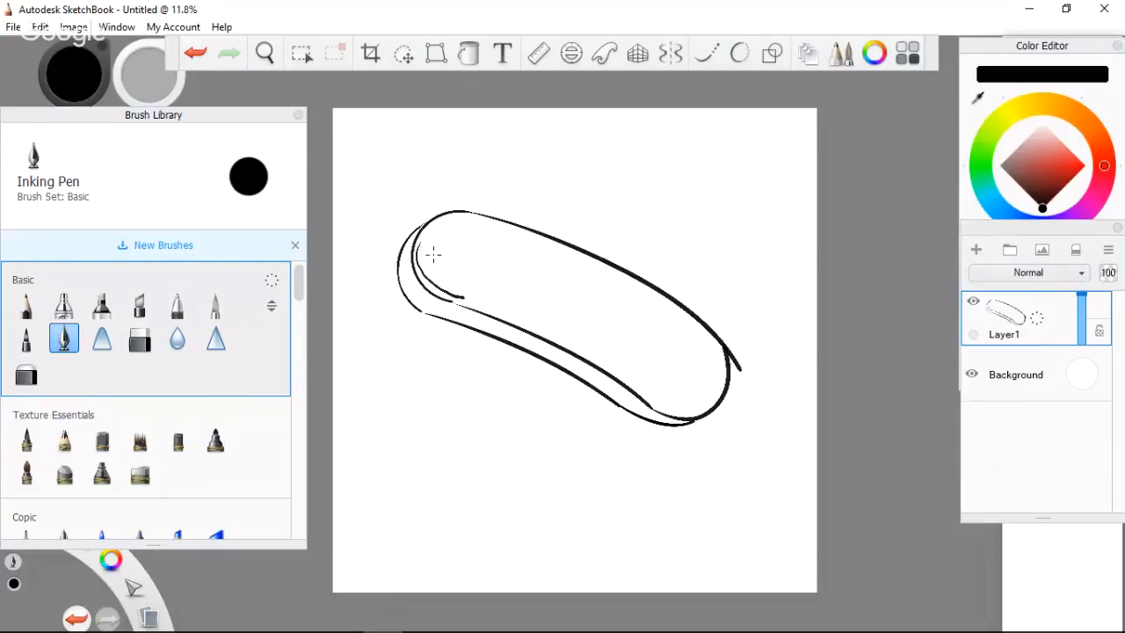
pyautogui.hotkey('ctrl', 'z')
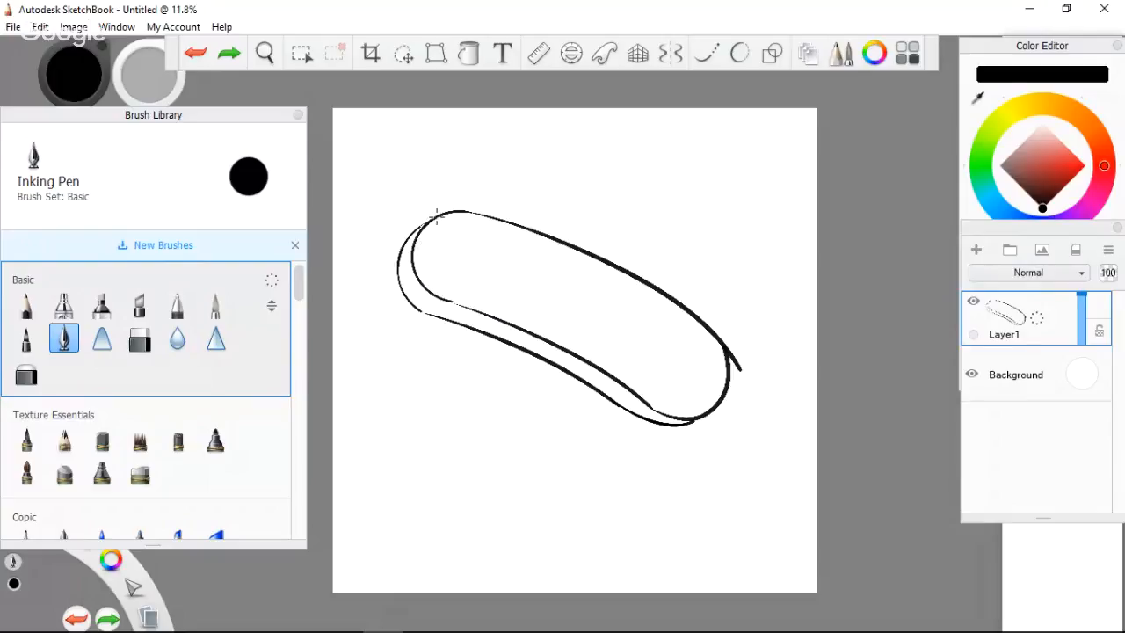
# Ink a freehand inner curve from the left cap's top around to its lower edge, undoing and redrawing the unsatisfactory strokes.
pyautogui.moveTo(437, 216)
pyautogui.mouseDown()
pyautogui.moveTo(422, 249)
pyautogui.moveTo(439, 280)
pyautogui.mouseUp()
pyautogui.hotkey('ctrl', 'z')
pyautogui.moveTo(438, 217)
pyautogui.mouseDown()
pyautogui.moveTo(455, 292)
pyautogui.moveTo(479, 304)
pyautogui.mouseUp()
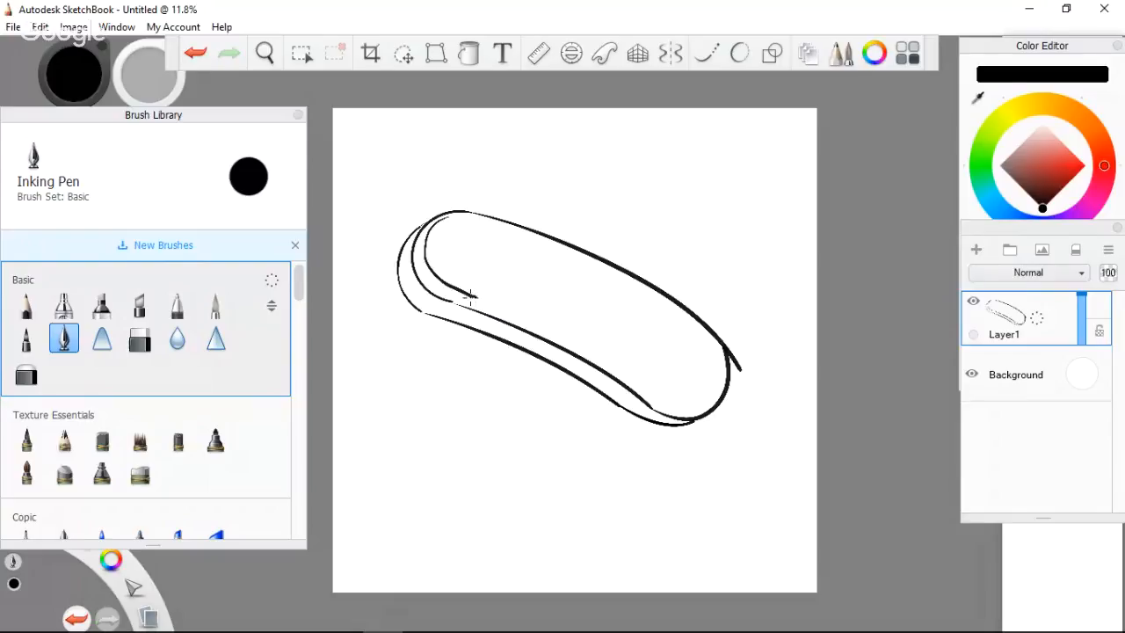
pyautogui.hotkey('ctrl', 'z')
pyautogui.moveTo(451, 221)
pyautogui.mouseDown()
pyautogui.moveTo(424, 268)
pyautogui.moveTo(477, 299)
pyautogui.mouseUp()
pyautogui.hotkey('ctrl', 'z')
pyautogui.moveTo(458, 220)
pyautogui.mouseDown()
pyautogui.moveTo(431, 231)
pyautogui.moveTo(437, 275)
pyautogui.moveTo(485, 302)
pyautogui.mouseUp()
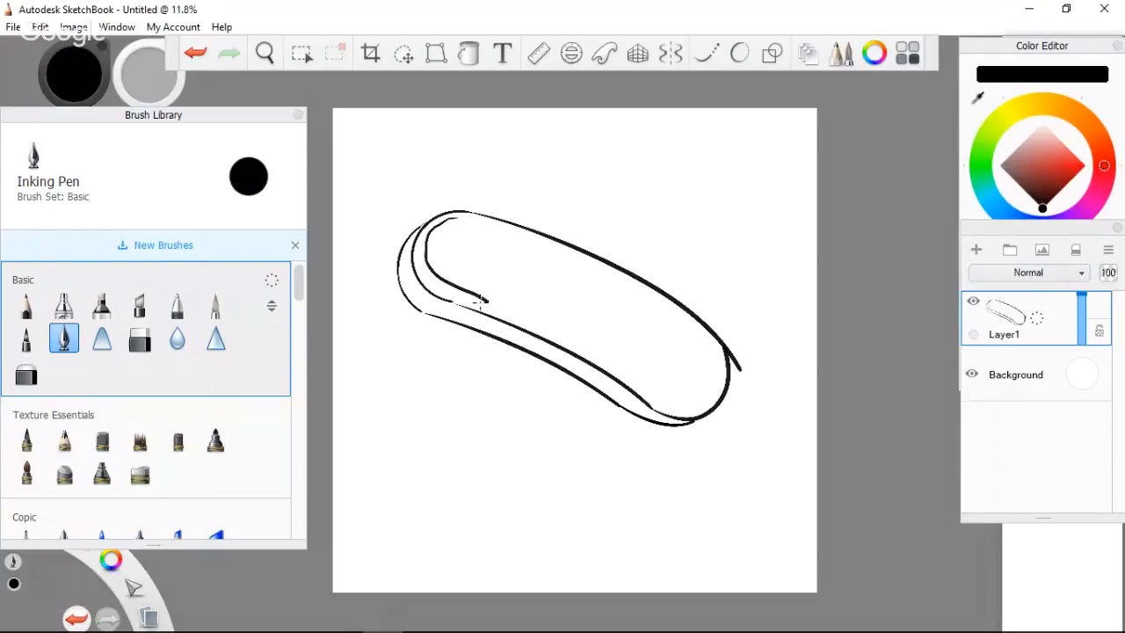
pyautogui.hotkey('ctrl', 'z')
pyautogui.moveTo(455, 221)
pyautogui.mouseDown()
pyautogui.moveTo(477, 279)
pyautogui.moveTo(447, 278)
pyautogui.mouseUp()
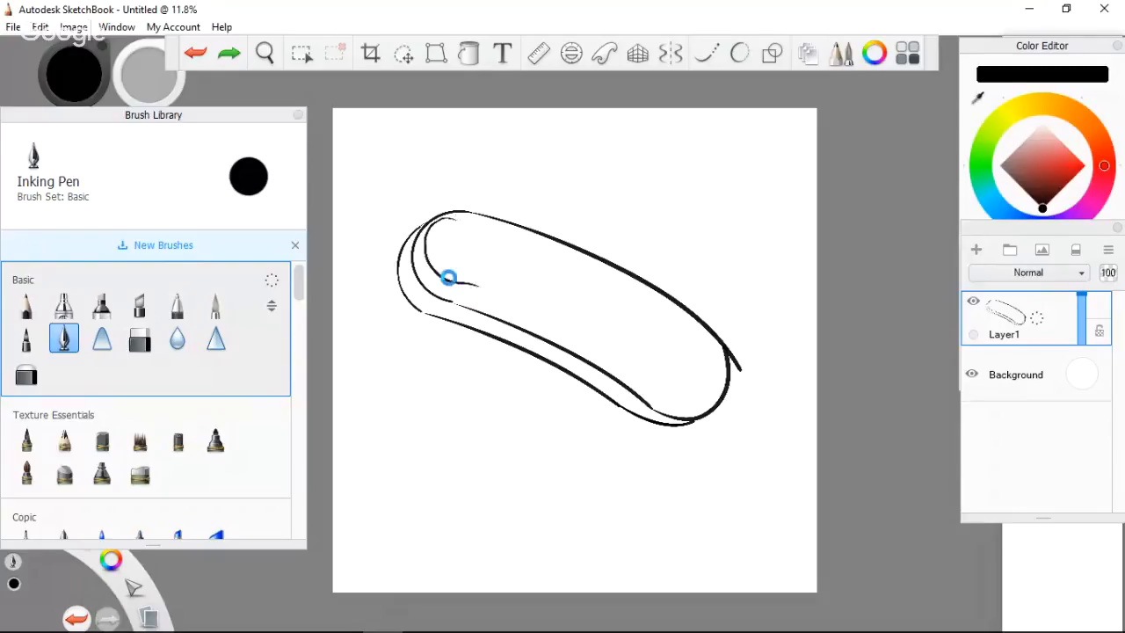
# Try several freehand inner curves from the left cap's top around to its lower edge, and undo them all.
pyautogui.hotkey('ctrl', 'z')
pyautogui.moveTo(462, 222)
pyautogui.mouseDown()
pyautogui.moveTo(432, 255)
pyautogui.moveTo(460, 291)
pyautogui.mouseUp()
pyautogui.hotkey('ctrl', 'z')
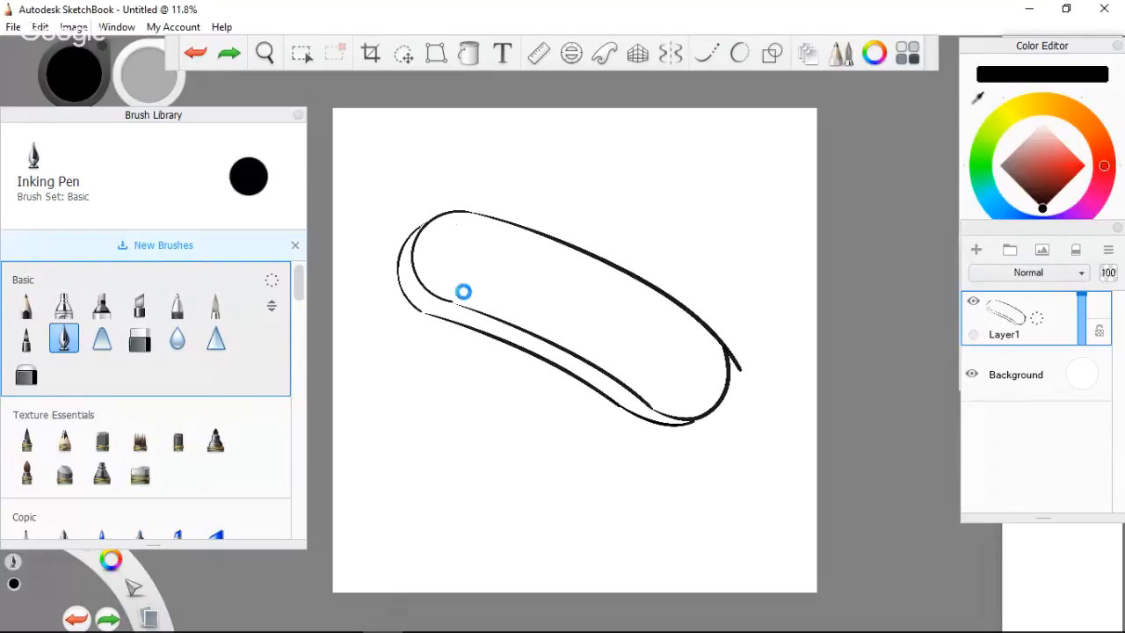
pyautogui.moveTo(460, 214)
pyautogui.mouseDown()
pyautogui.moveTo(429, 274)
pyautogui.moveTo(480, 304)
pyautogui.mouseUp()
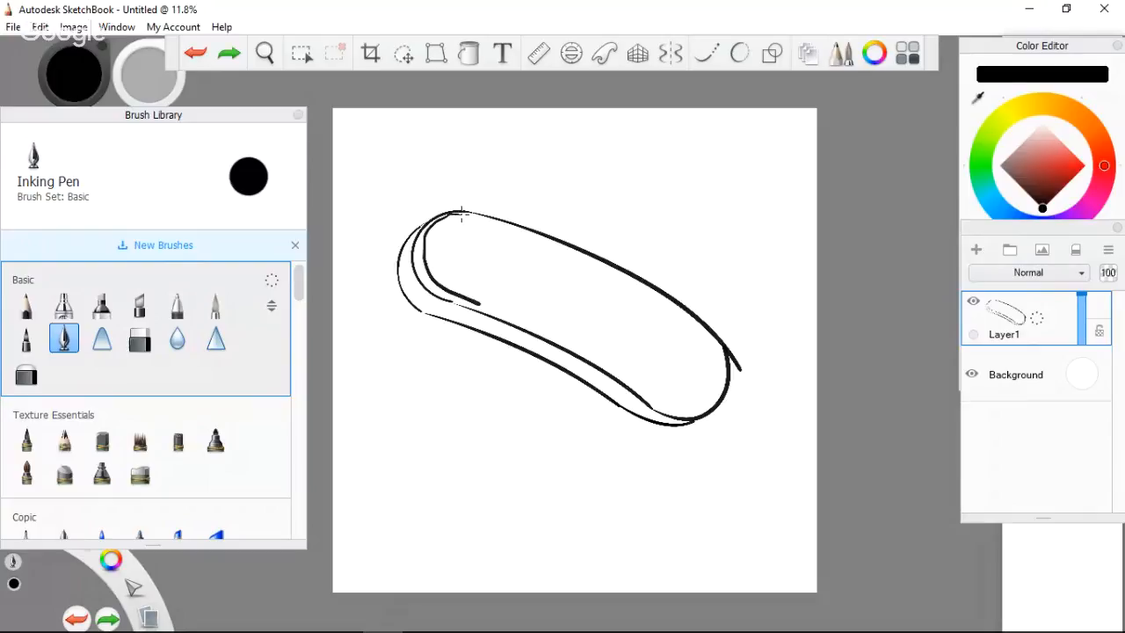
pyautogui.hotkey('ctrl', 'z')
pyautogui.moveTo(464, 222)
pyautogui.mouseDown()
pyautogui.moveTo(428, 242)
pyautogui.moveTo(443, 274)
pyautogui.moveTo(482, 293)
pyautogui.mouseUp()
pyautogui.hotkey('ctrl', 'z')
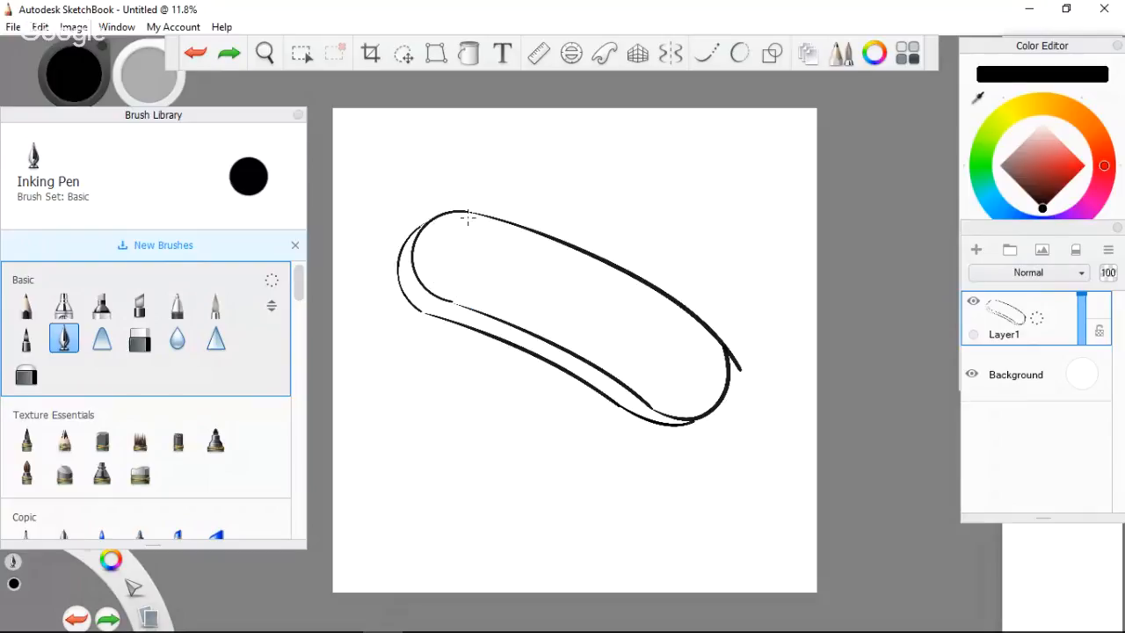
pyautogui.moveTo(468, 219)
pyautogui.mouseDown()
pyautogui.moveTo(424, 242)
pyautogui.moveTo(438, 280)
pyautogui.moveTo(482, 305)
pyautogui.mouseUp()
pyautogui.hotkey('ctrl', 'z')
pyautogui.moveTo(467, 215)
pyautogui.mouseDown()
pyautogui.moveTo(431, 234)
pyautogui.moveTo(427, 264)
pyautogui.moveTo(463, 291)
pyautogui.mouseUp()
pyautogui.hotkey('ctrl', 'z')
# Fit a rotated, slightly reduced French curve inside the left cap and ink an inner arc along it.
pyautogui.click(604, 54)
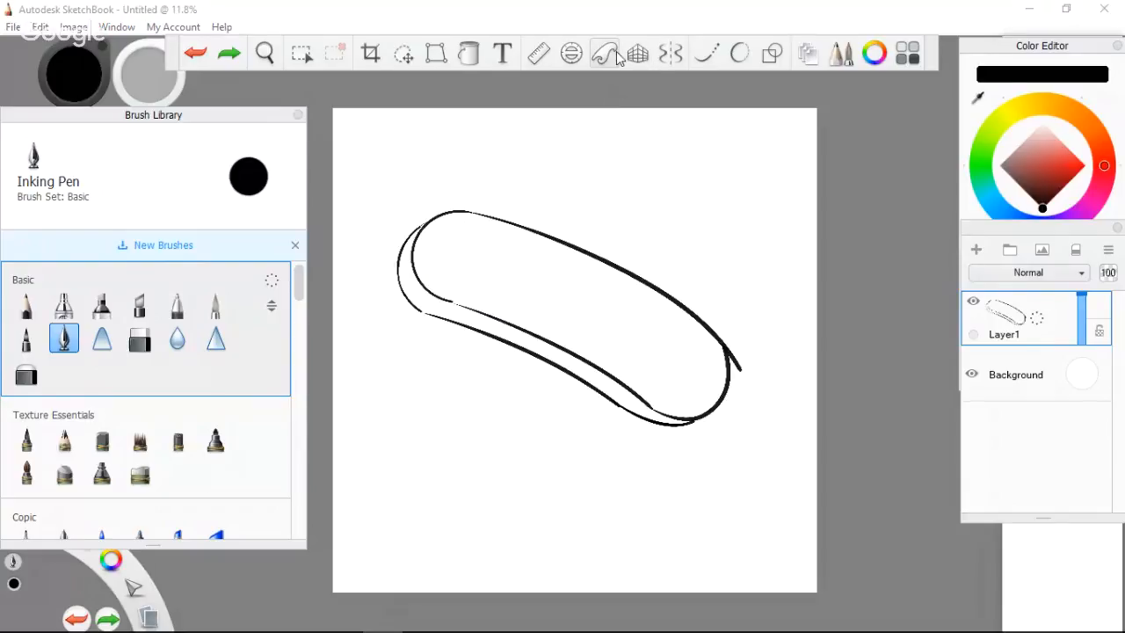
pyautogui.click(603, 202)
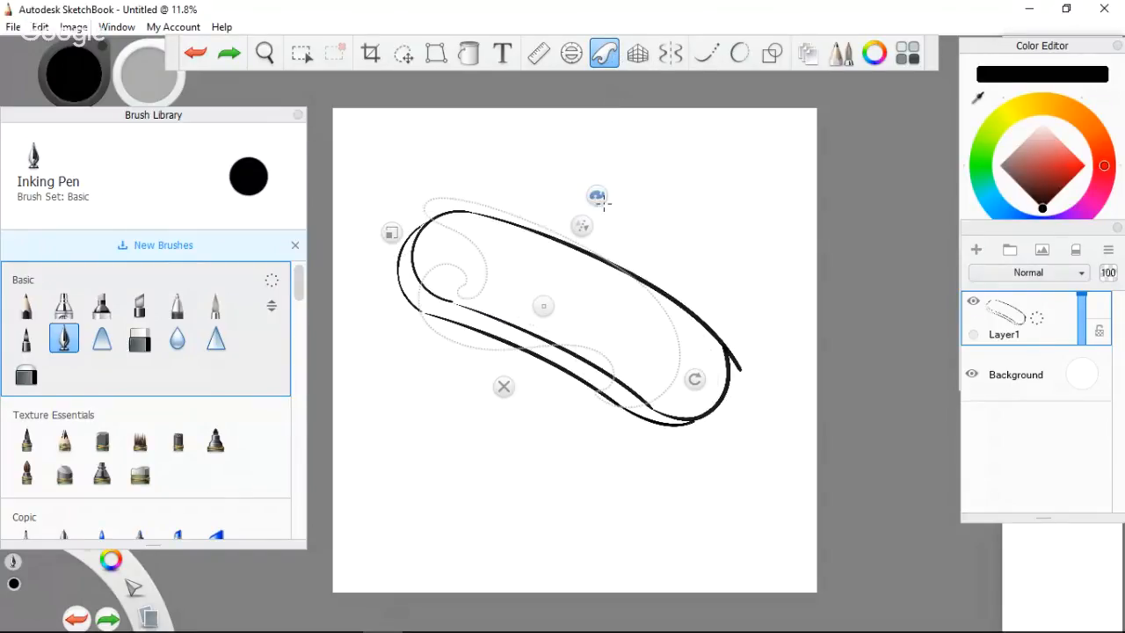
pyautogui.moveTo(697, 384); pyautogui.dragTo(382, 254)
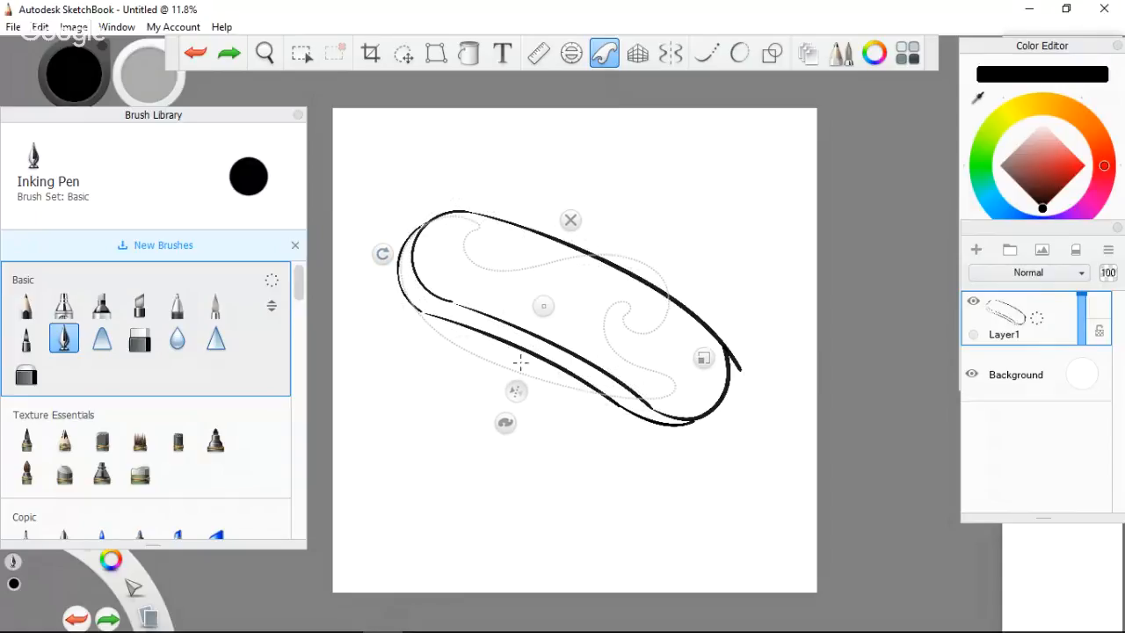
pyautogui.moveTo(704, 359); pyautogui.dragTo(675, 349)
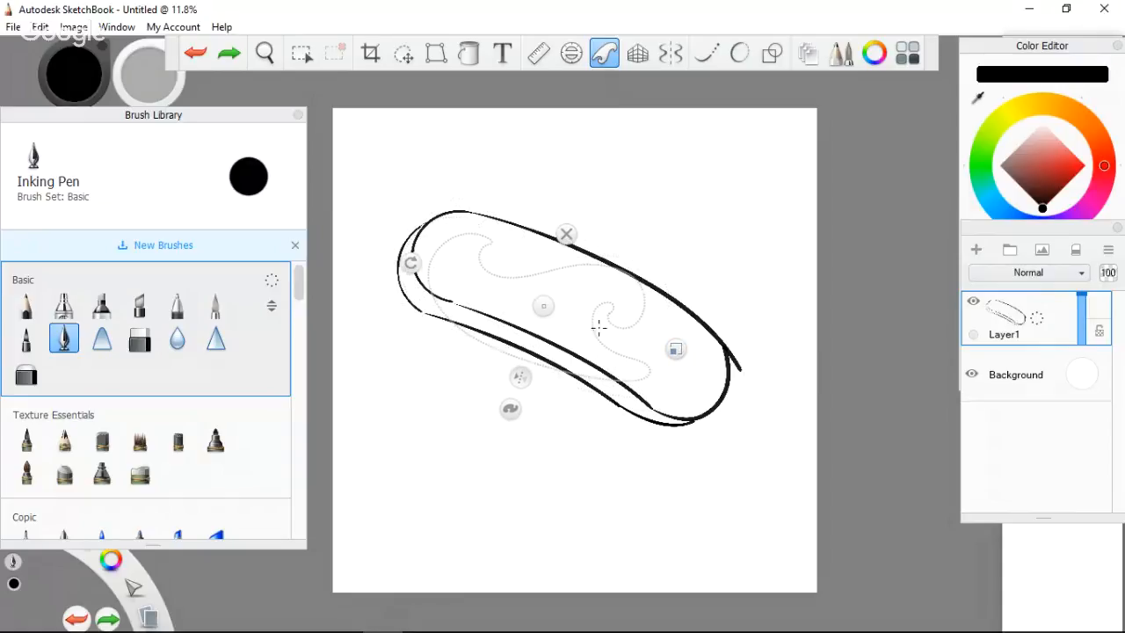
pyautogui.moveTo(539, 304)
pyautogui.mouseDown()
pyautogui.moveTo(532, 283)
pyautogui.moveTo(537, 300)
pyautogui.mouseUp()
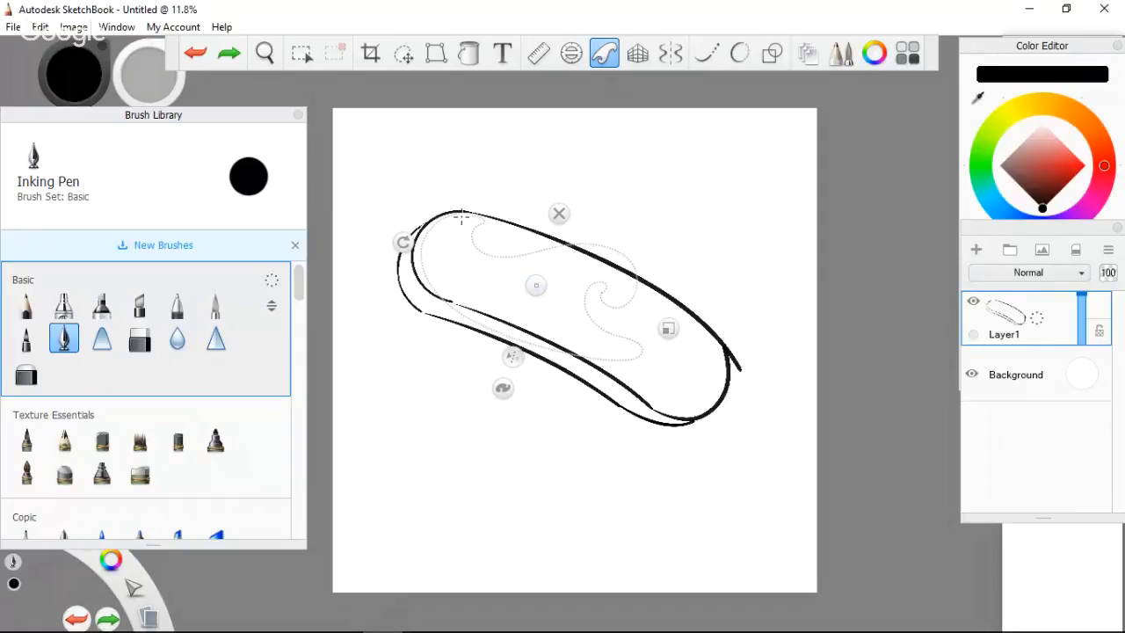
pyautogui.moveTo(464, 213)
pyautogui.mouseDown()
pyautogui.moveTo(433, 226)
pyautogui.moveTo(447, 261)
pyautogui.mouseUp()
pyautogui.hotkey('ctrl', 'z')
pyautogui.moveTo(470, 213); pyautogui.dragTo(471, 213)
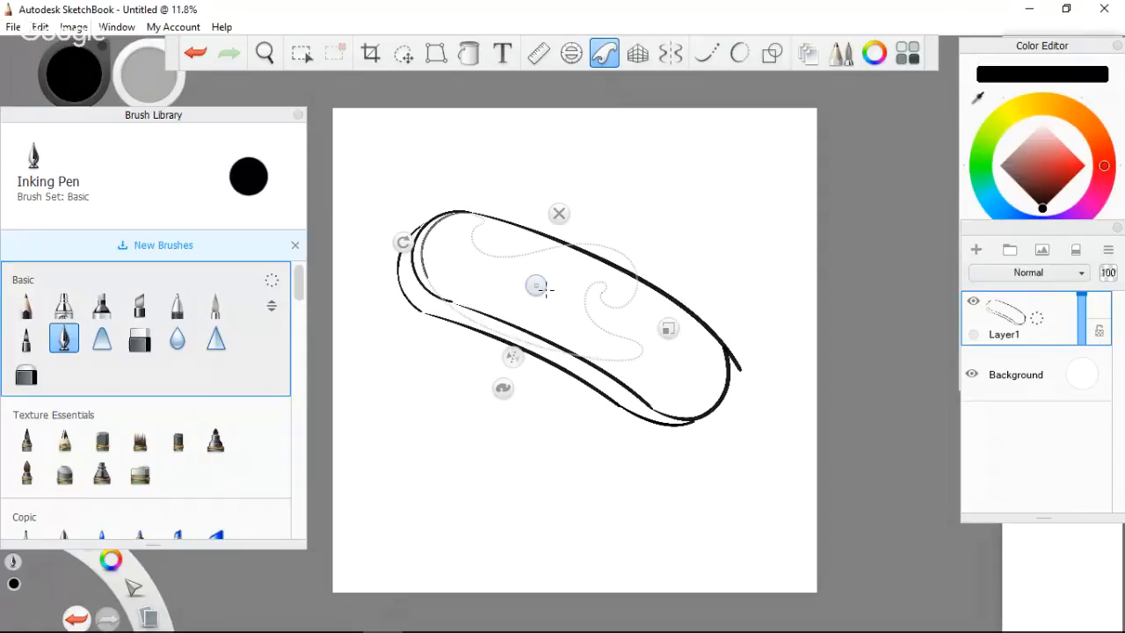
# Reposition and slightly enlarge the French curve, and extend the left cap's inner arc at its lower end.
pyautogui.moveTo(537, 285); pyautogui.dragTo(514, 256)
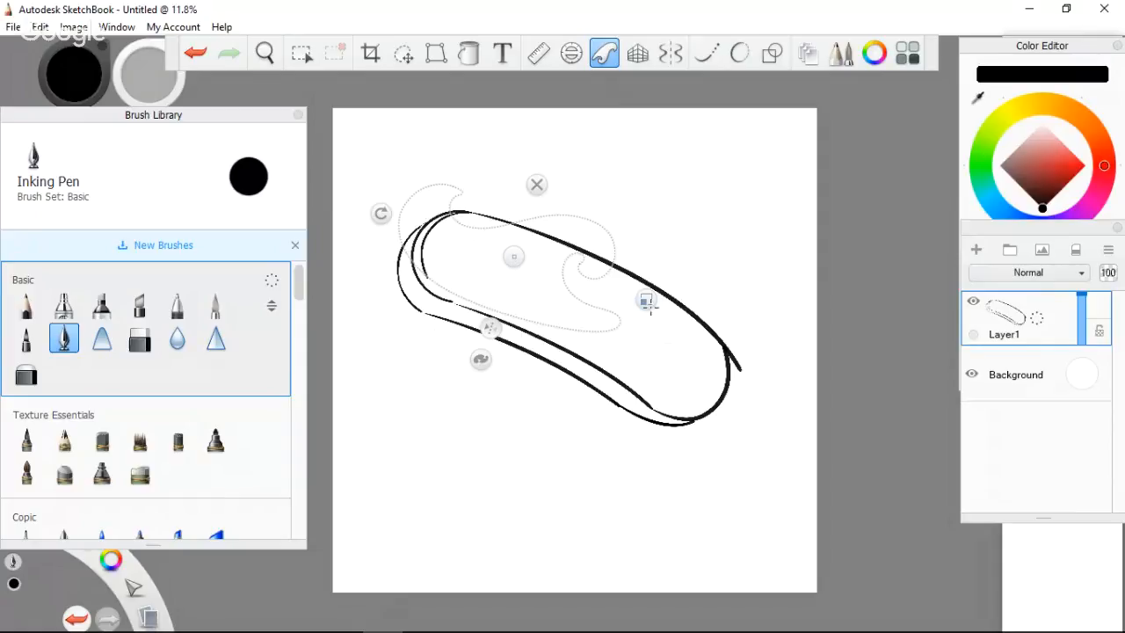
pyautogui.moveTo(648, 301); pyautogui.dragTo(651, 302)
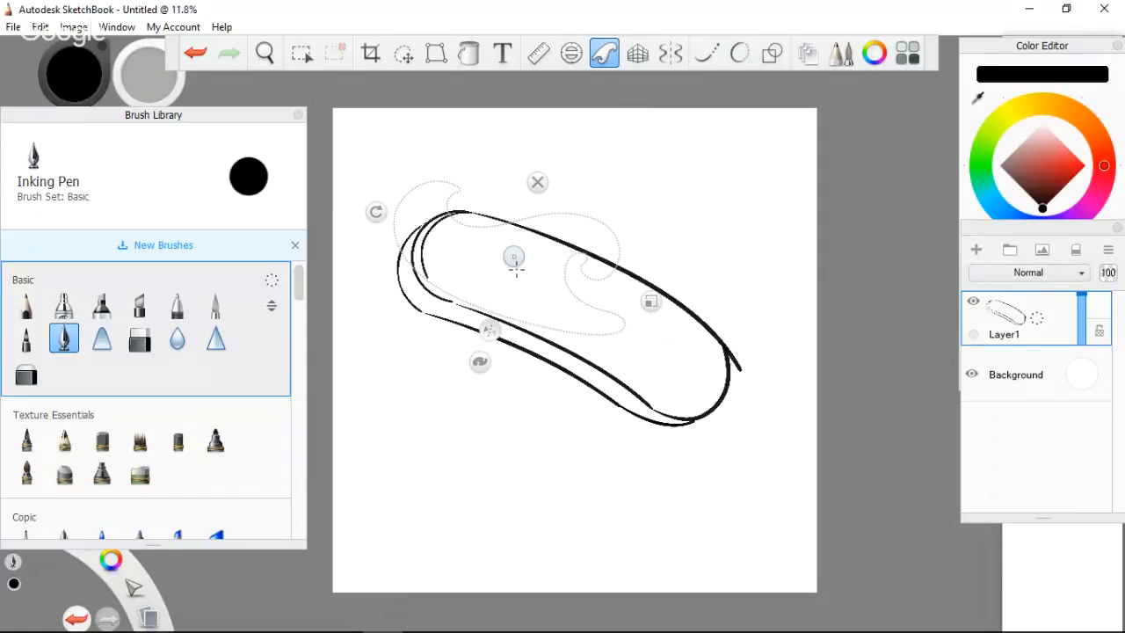
pyautogui.moveTo(515, 256); pyautogui.dragTo(541, 283)
pyautogui.moveTo(429, 278); pyautogui.dragTo(430, 279)
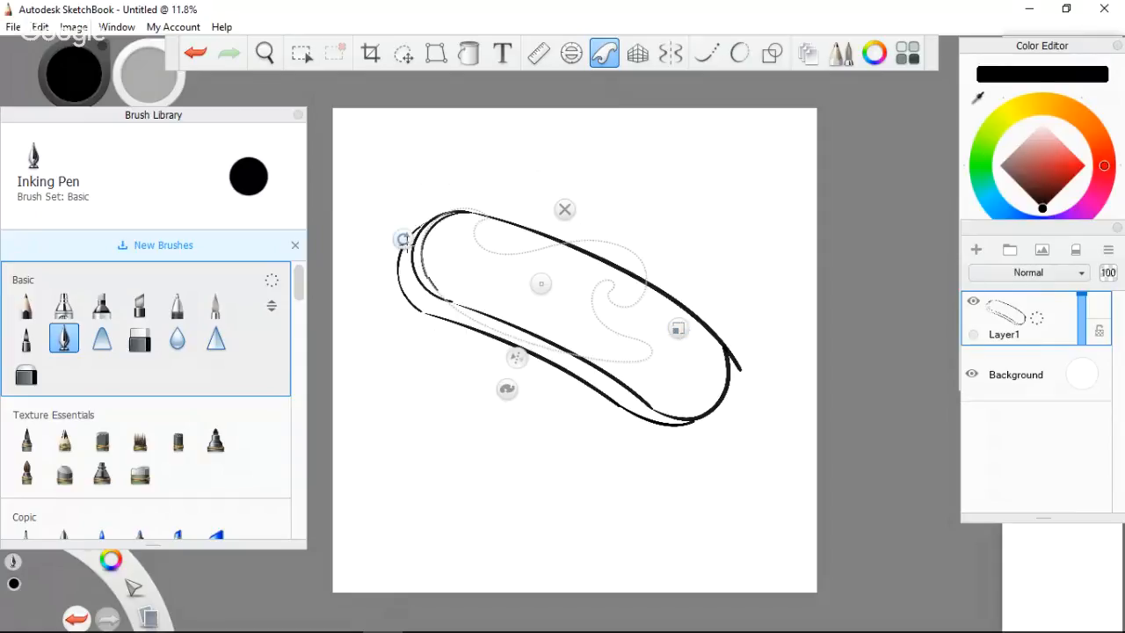
# Rotate and move the French curve to fit the lower end of the left cap's inner arc.
pyautogui.moveTo(403, 239); pyautogui.dragTo(680, 319)
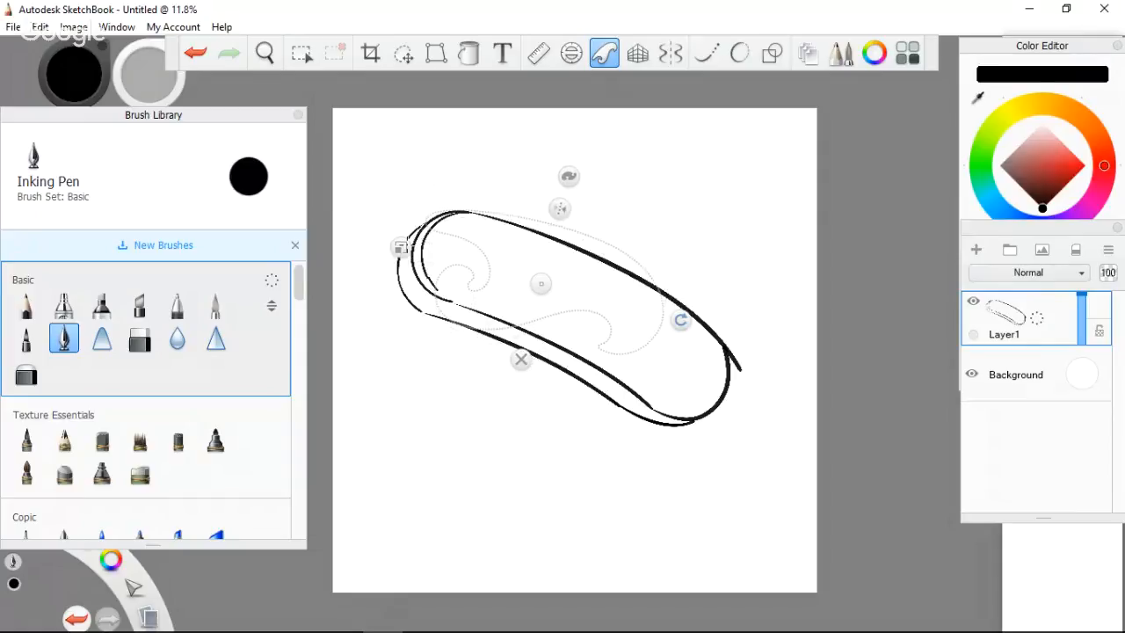
pyautogui.moveTo(545, 285)
pyautogui.mouseDown()
pyautogui.moveTo(502, 370)
pyautogui.moveTo(450, 356)
pyautogui.mouseUp()
pyautogui.moveTo(587, 392); pyautogui.dragTo(586, 402)
pyautogui.moveTo(449, 354); pyautogui.dragTo(526, 292)
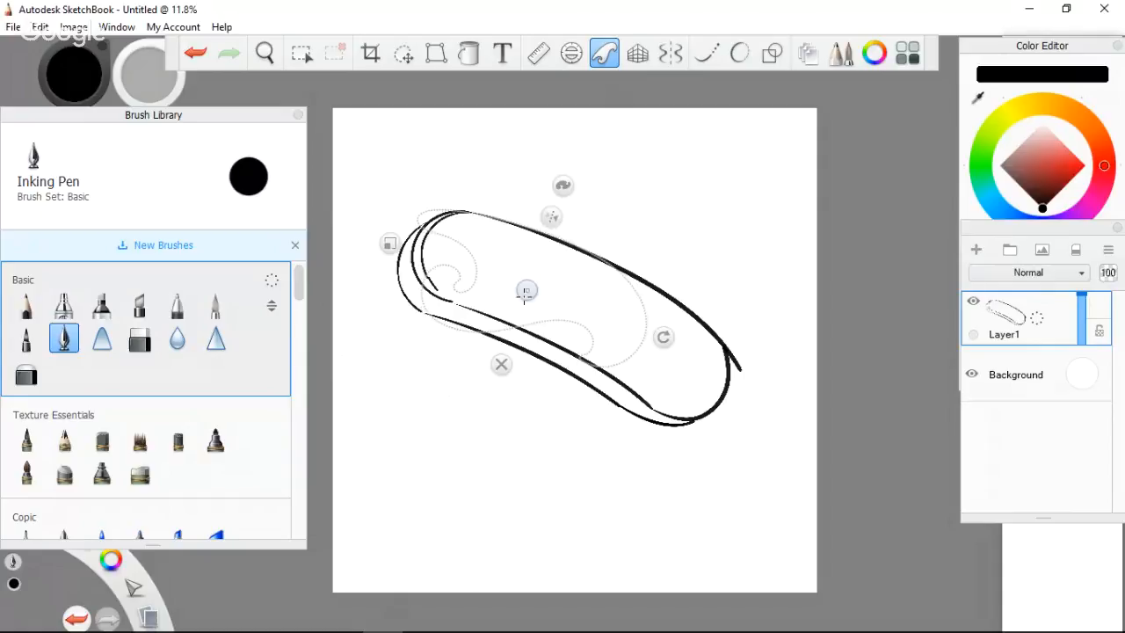
pyautogui.moveTo(662, 342); pyautogui.dragTo(389, 247)
pyautogui.moveTo(527, 291); pyautogui.dragTo(509, 254)
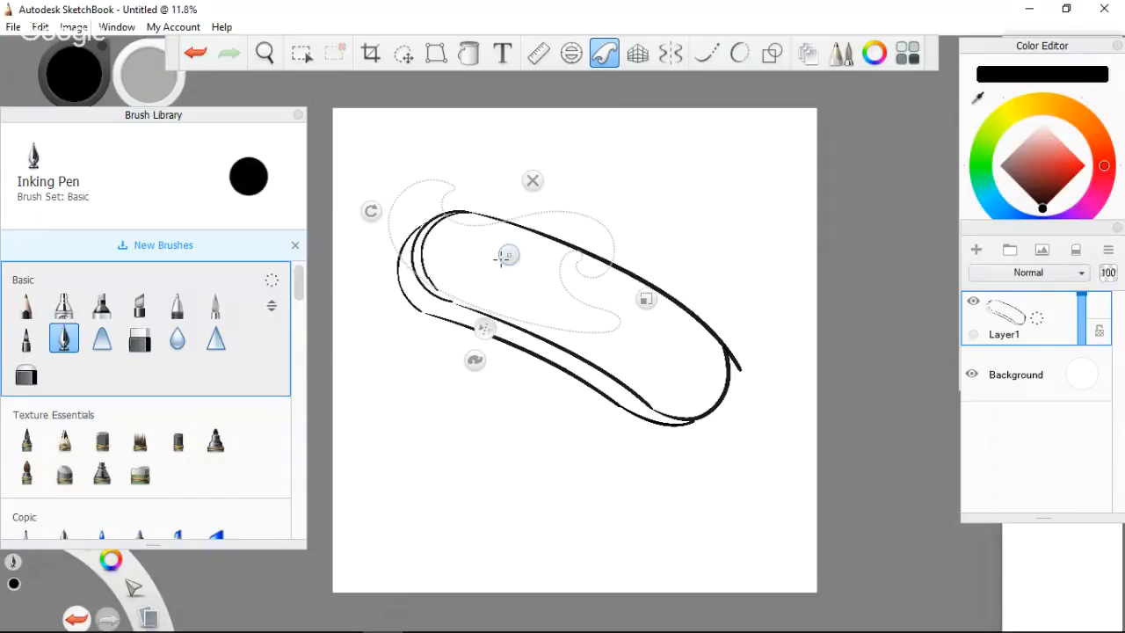
# Try a guided stroke along the lower inner edge, undo the inner arc strokes, and close the French curve.
pyautogui.moveTo(434, 288); pyautogui.dragTo(485, 308)
pyautogui.hotkey('ctrl', 'z')
pyautogui.hotkey('ctrl', 'z')
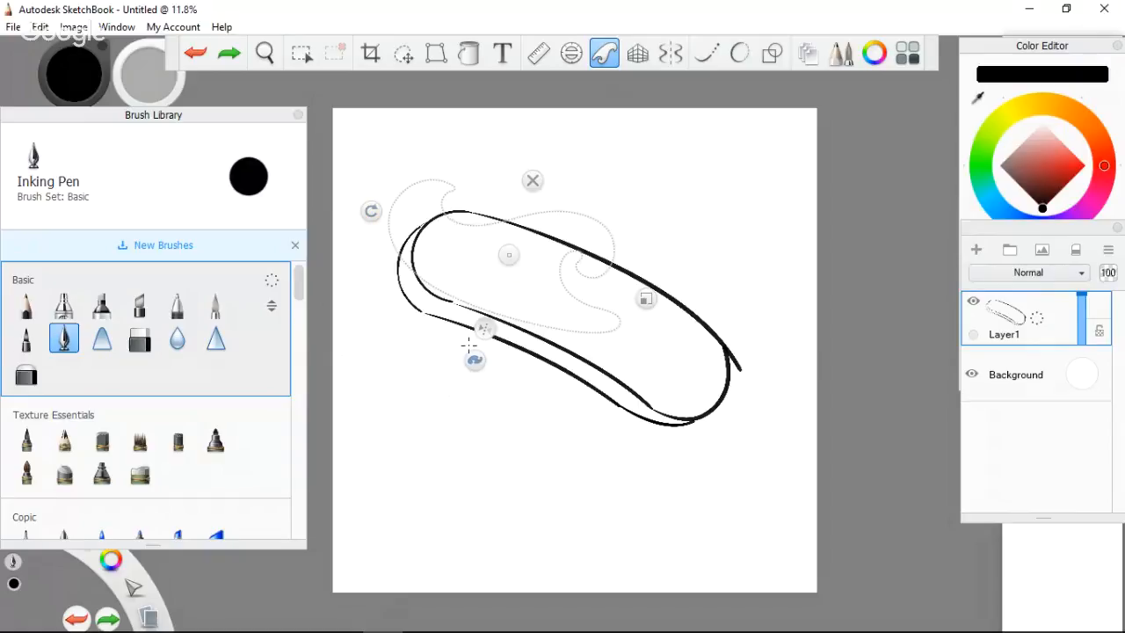
pyautogui.click(533, 180)
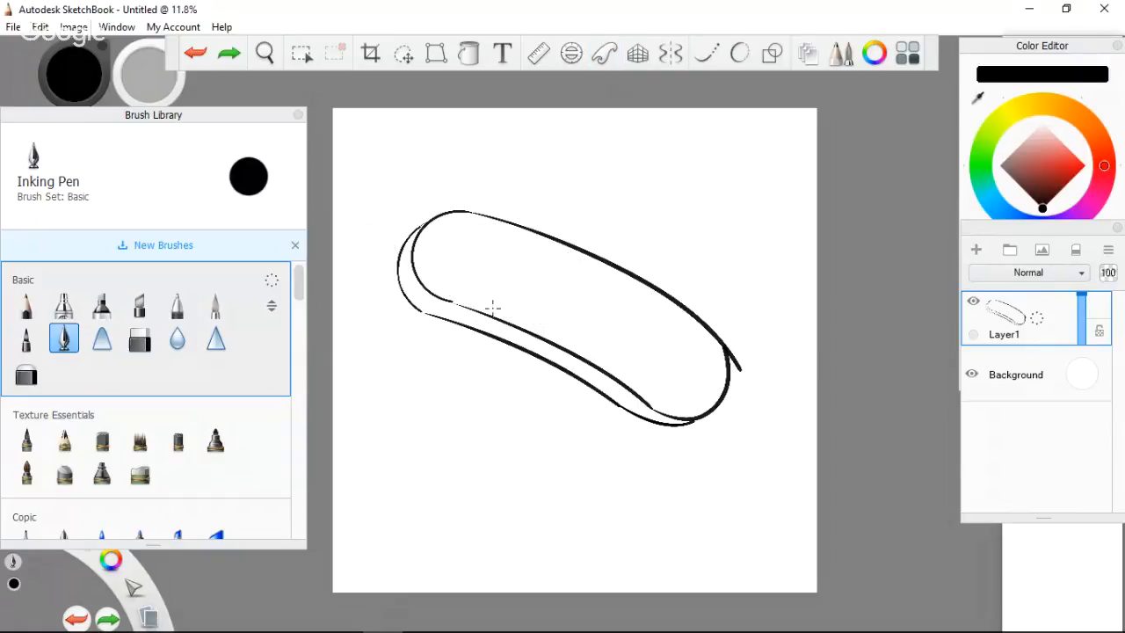
# Ink a short arc inside the left cap and freehand slanted section lines with short contour strokes across the middle of the shape.
pyautogui.moveTo(506, 261); pyautogui.dragTo(488, 301)
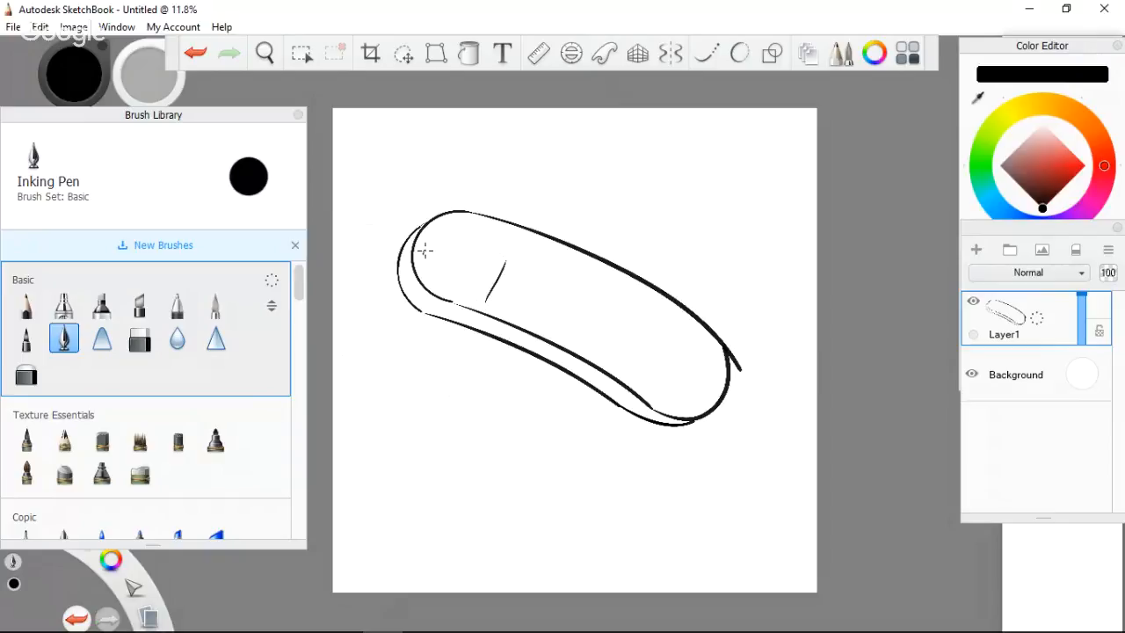
pyautogui.moveTo(425, 251); pyautogui.dragTo(437, 279)
pyautogui.moveTo(510, 282); pyautogui.dragTo(528, 245)
pyautogui.moveTo(560, 334); pyautogui.dragTo(579, 285)
pyautogui.moveTo(501, 309)
pyautogui.mouseDown()
pyautogui.moveTo(526, 323)
pyautogui.moveTo(510, 317)
pyautogui.moveTo(586, 307)
pyautogui.moveTo(615, 272)
pyautogui.moveTo(604, 276)
pyautogui.moveTo(639, 292)
pyautogui.moveTo(603, 275)
pyautogui.moveTo(648, 304)
pyautogui.mouseUp()
pyautogui.hotkey('ctrl', 'z')
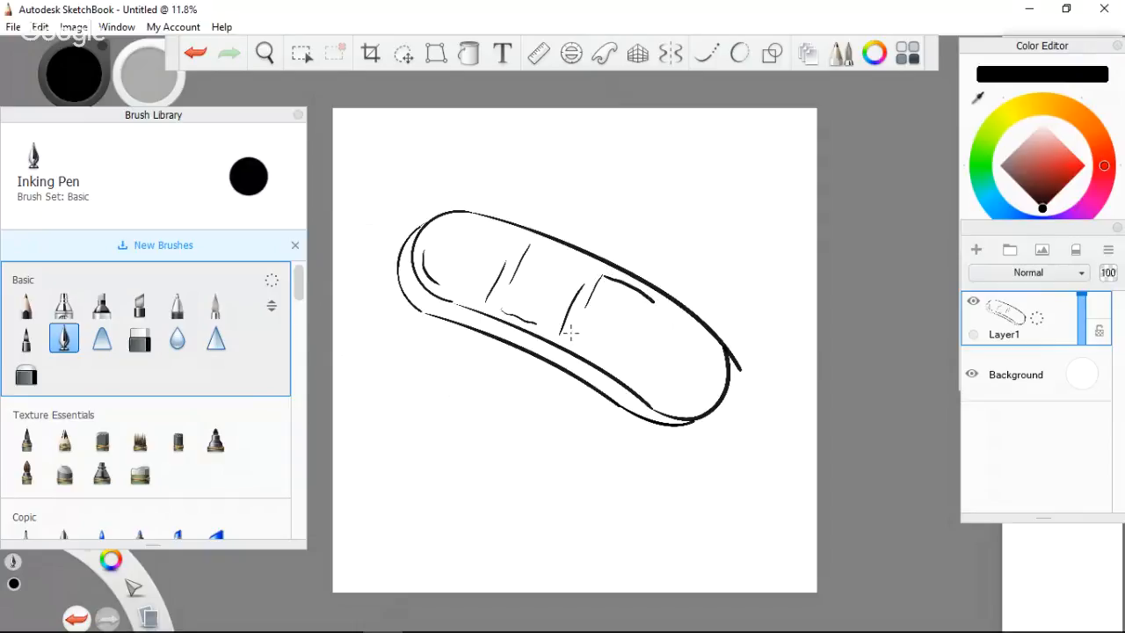
# Try freehand strokes for the lower-left corner of the right-hand panel, and undo them along with its upper corner strokes.
pyautogui.moveTo(570, 337); pyautogui.dragTo(616, 373)
pyautogui.hotkey('ctrl', 'z')
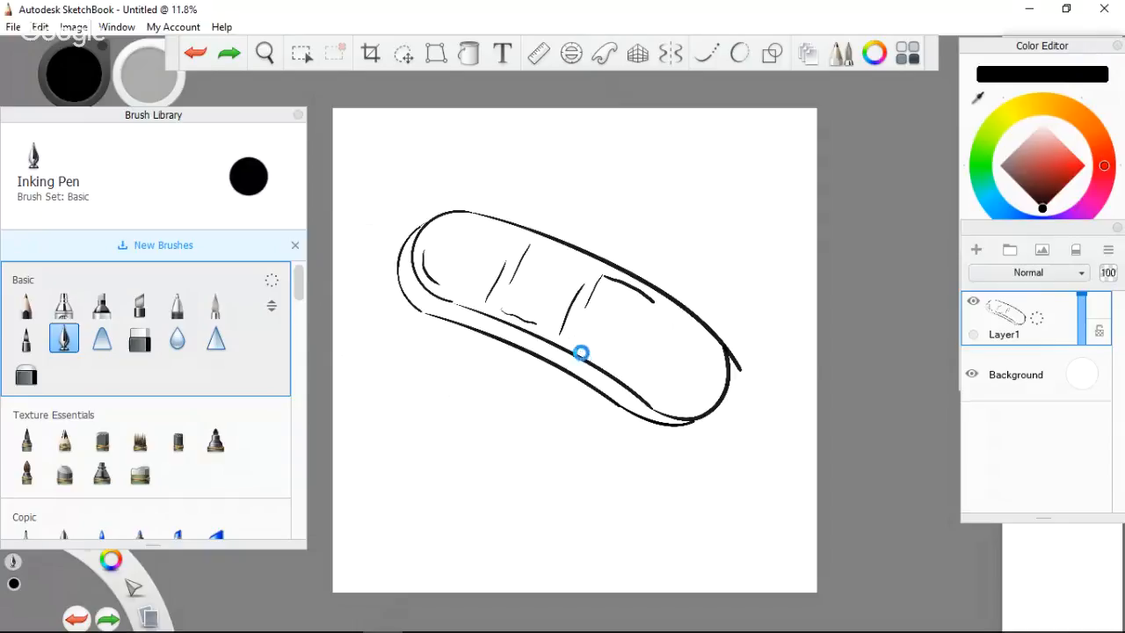
pyautogui.moveTo(573, 331); pyautogui.dragTo(612, 369)
pyautogui.hotkey('ctrl', 'z')
pyautogui.moveTo(574, 341)
pyautogui.mouseDown()
pyautogui.moveTo(579, 331)
pyautogui.moveTo(615, 369)
pyautogui.mouseUp()
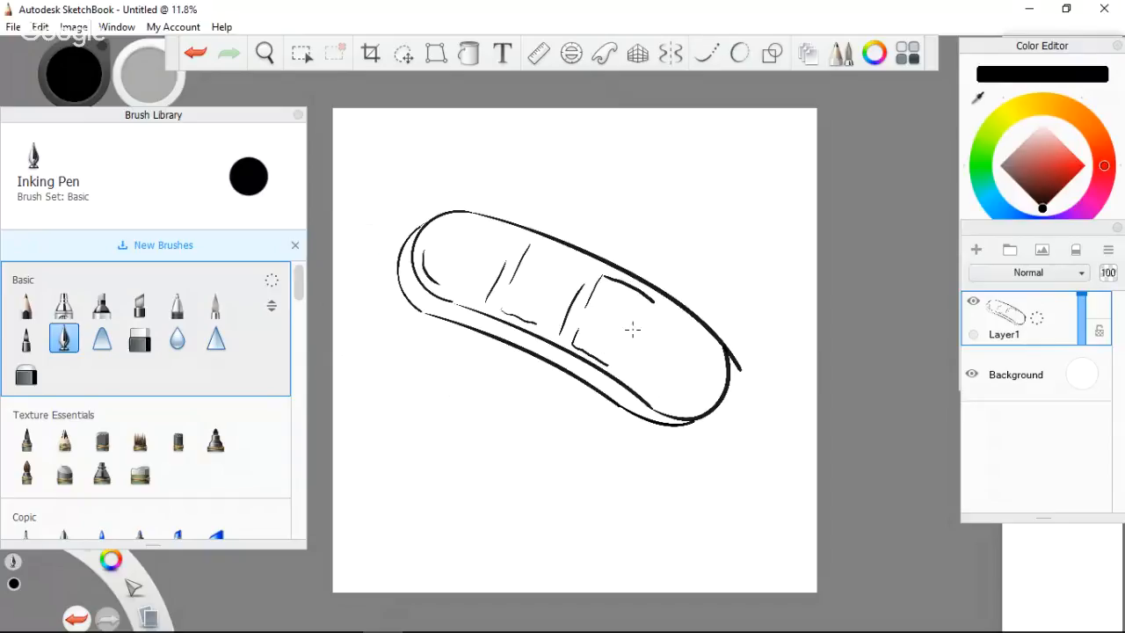
pyautogui.hotkey('ctrl', 'z')
pyautogui.hotkey('ctrl', 'z')
pyautogui.hotkey('ctrl', 'z')
pyautogui.hotkey('ctrl', 'z')
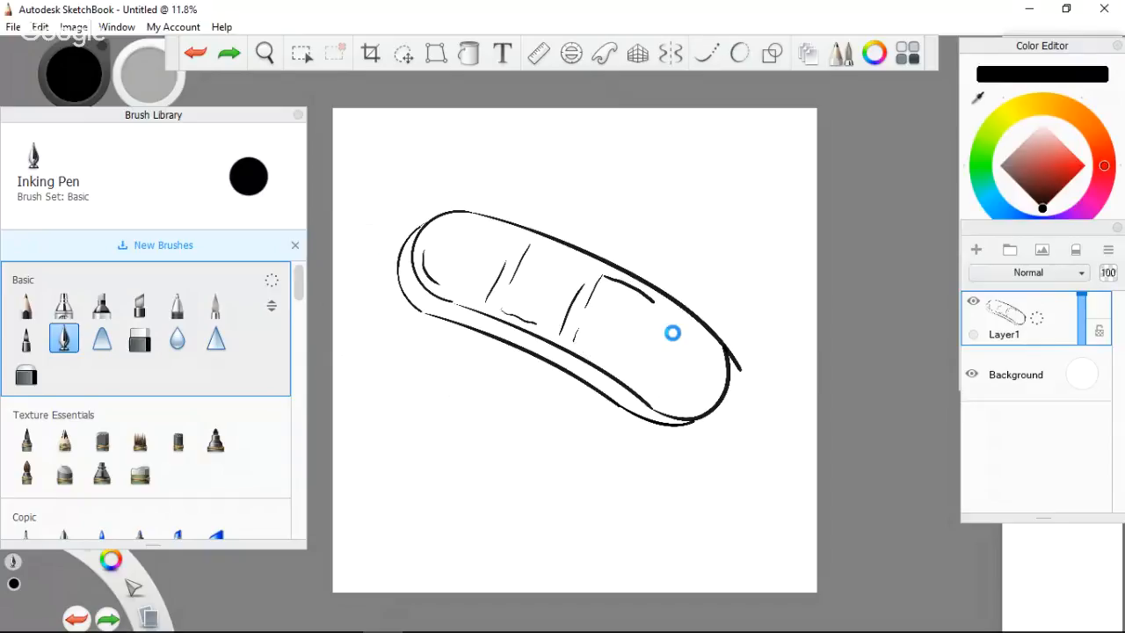
pyautogui.hotkey('ctrl', 'z')
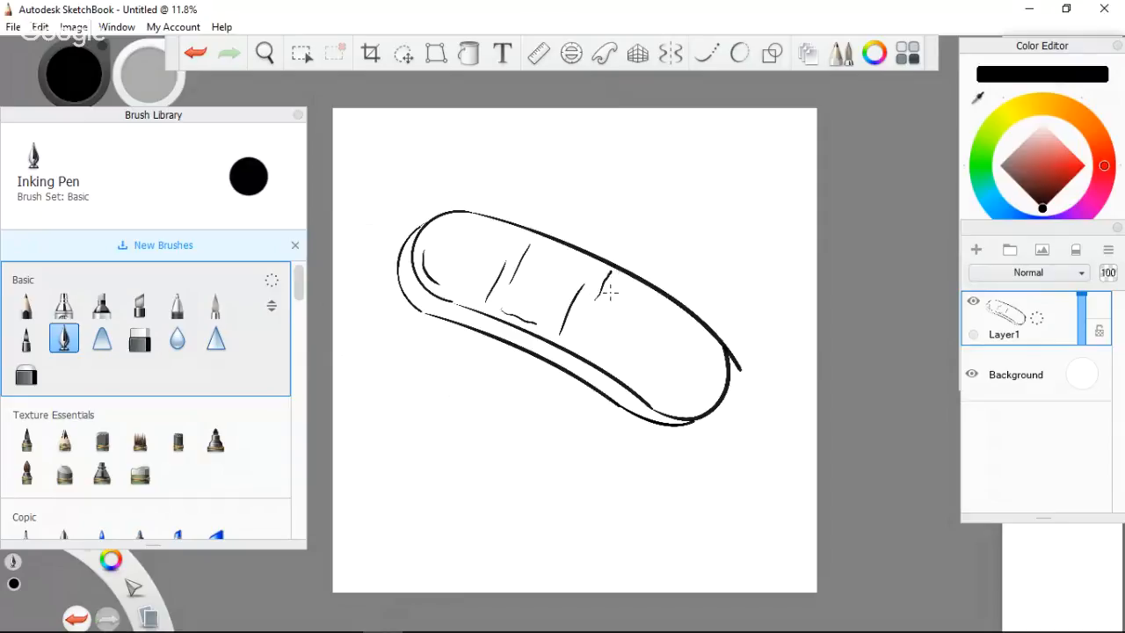
# Ink the right-hand panel's upper-left corner as a bent stroke meeting the shape's top edge, undoing stray strokes.
pyautogui.moveTo(589, 299)
pyautogui.mouseDown()
pyautogui.moveTo(603, 270)
pyautogui.moveTo(620, 276)
pyautogui.mouseUp()
pyautogui.hotkey('ctrl', 'z')
pyautogui.hotkey('ctrl', 'z')
pyautogui.moveTo(578, 338); pyautogui.dragTo(605, 361)
pyautogui.hotkey('ctrl', 'z')
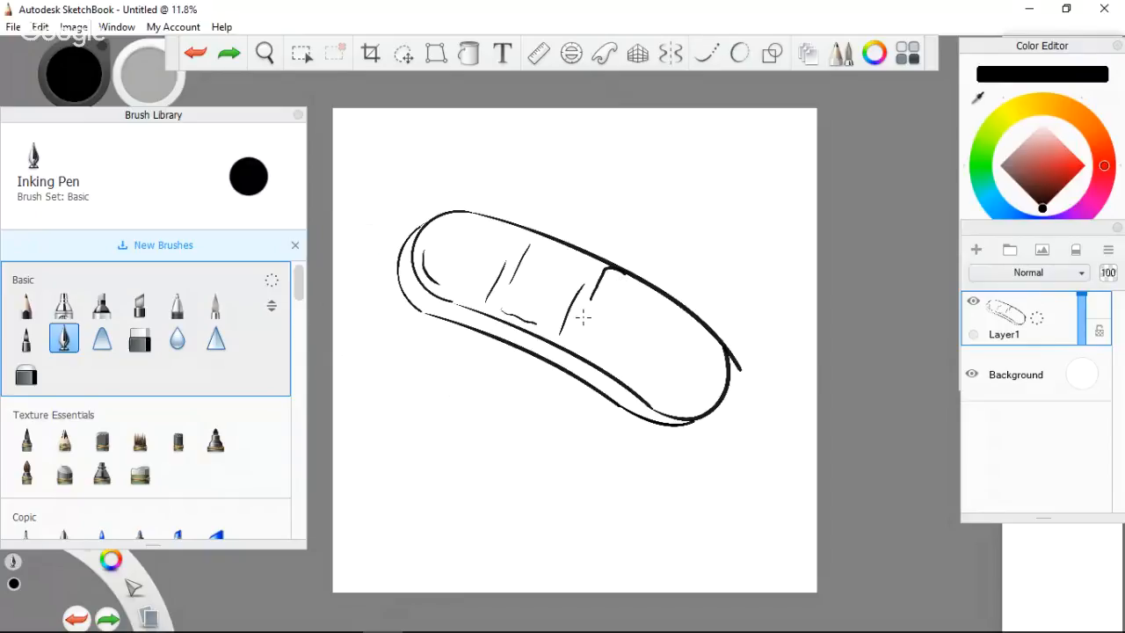
# Ink the right-hand panel's lower-left corner freehand, undoing and redrawing the unsatisfactory strokes.
pyautogui.moveTo(583, 317); pyautogui.dragTo(612, 367)
pyautogui.hotkey('ctrl', 'z')
pyautogui.moveTo(588, 309)
pyautogui.mouseDown()
pyautogui.moveTo(583, 330)
pyautogui.moveTo(611, 356)
pyautogui.mouseUp()
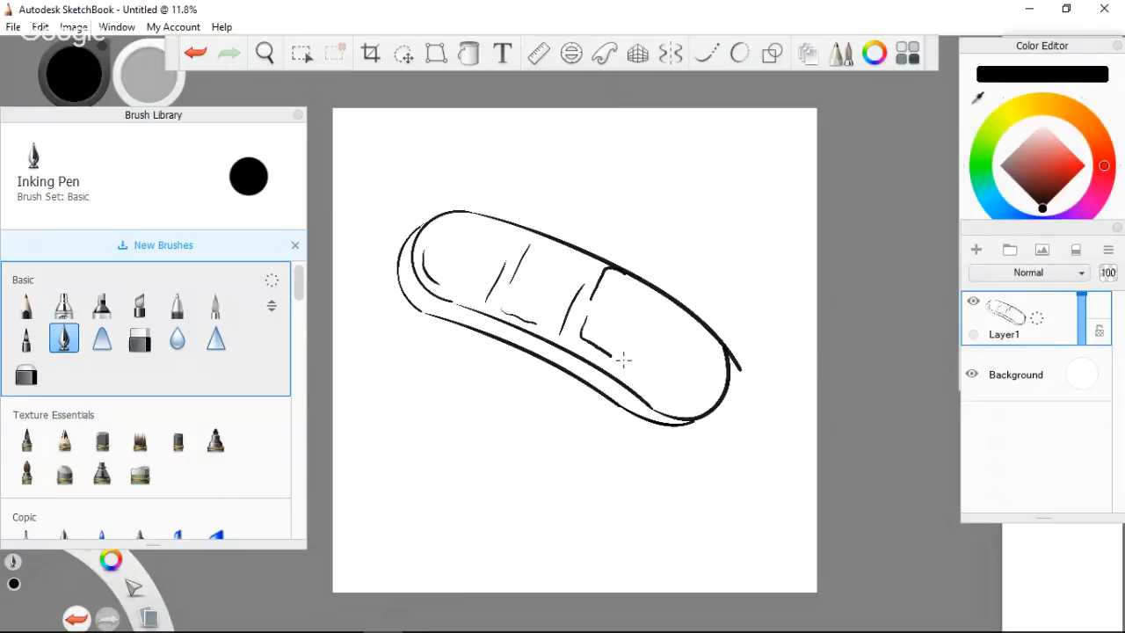
pyautogui.hotkey('ctrl', 'z')
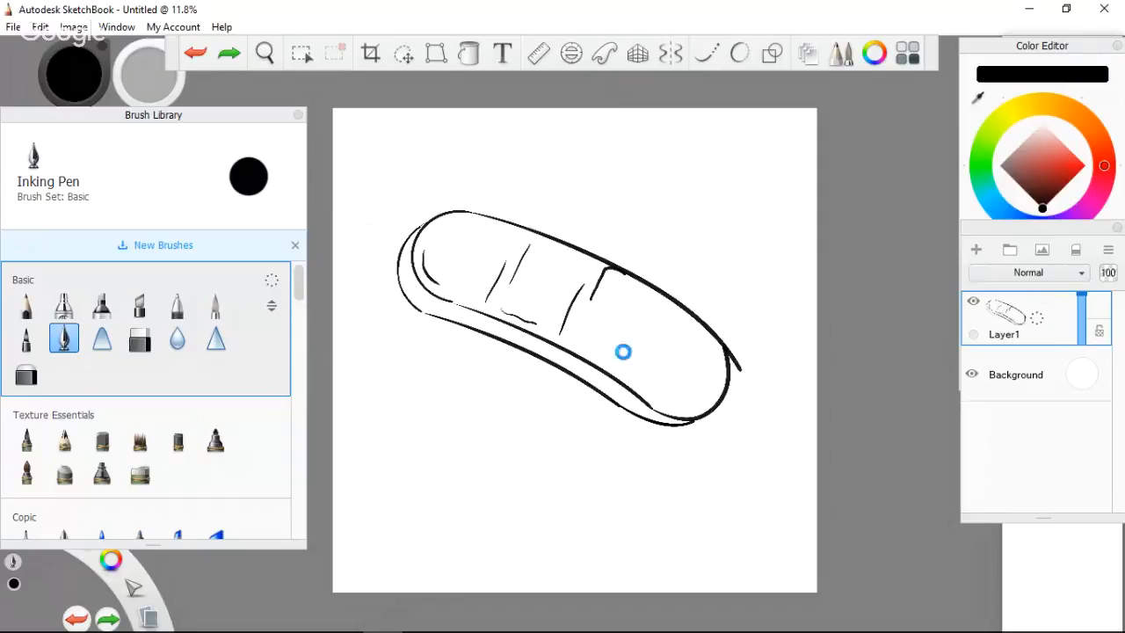
pyautogui.click(588, 311)
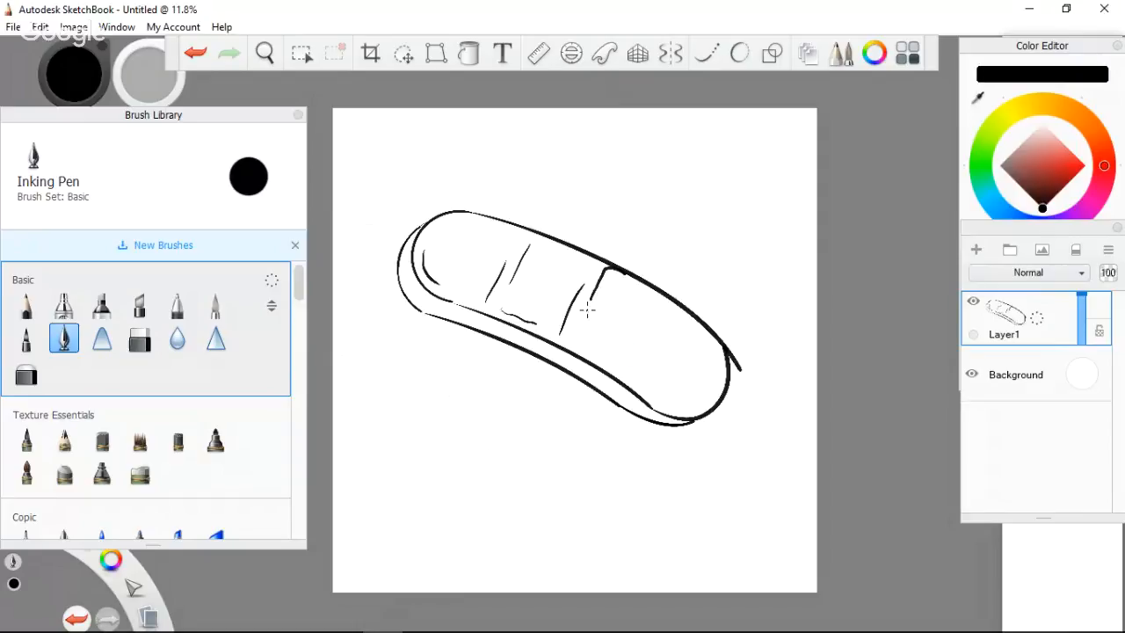
pyautogui.moveTo(582, 323)
pyautogui.mouseDown()
pyautogui.moveTo(576, 343)
pyautogui.moveTo(604, 363)
pyautogui.mouseUp()
pyautogui.hotkey('ctrl', 'z')
pyautogui.moveTo(584, 310)
pyautogui.mouseDown()
pyautogui.moveTo(577, 332)
pyautogui.moveTo(607, 362)
pyautogui.mouseUp()
# Ink the panel's right side and lower-right corner, plus a section line and inner contour around the right cap.
pyautogui.moveTo(628, 373); pyautogui.dragTo(655, 349)
pyautogui.moveTo(673, 306); pyautogui.dragTo(667, 322)
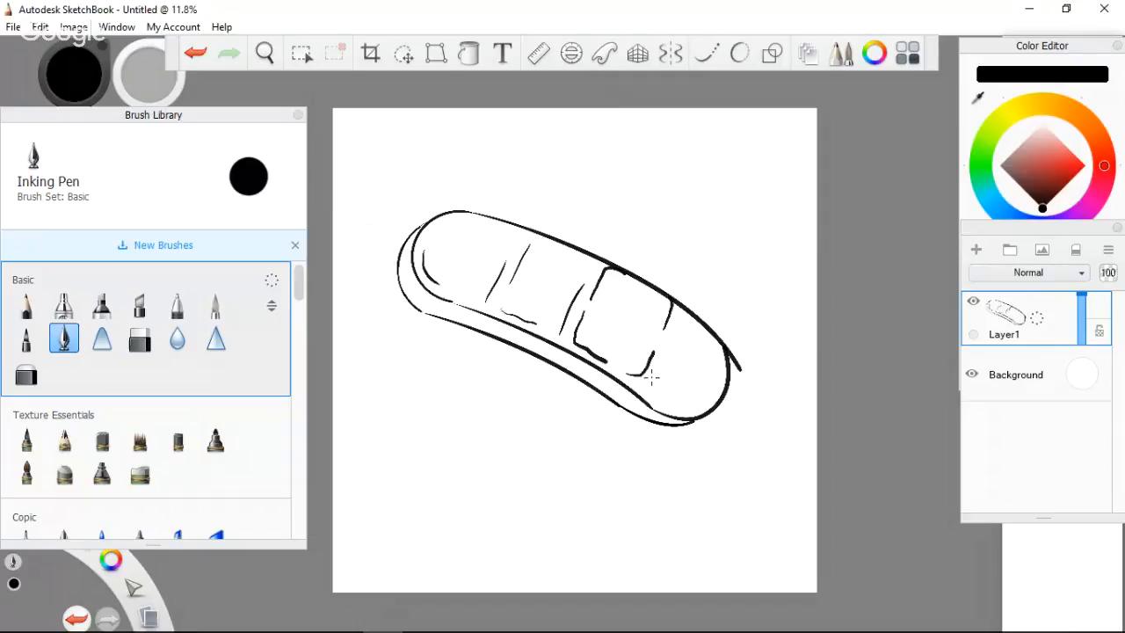
pyautogui.moveTo(652, 376); pyautogui.dragTo(682, 306)
pyautogui.moveTo(651, 380)
pyautogui.mouseDown()
pyautogui.moveTo(670, 413)
pyautogui.moveTo(703, 416)
pyautogui.moveTo(726, 380)
pyautogui.mouseUp()
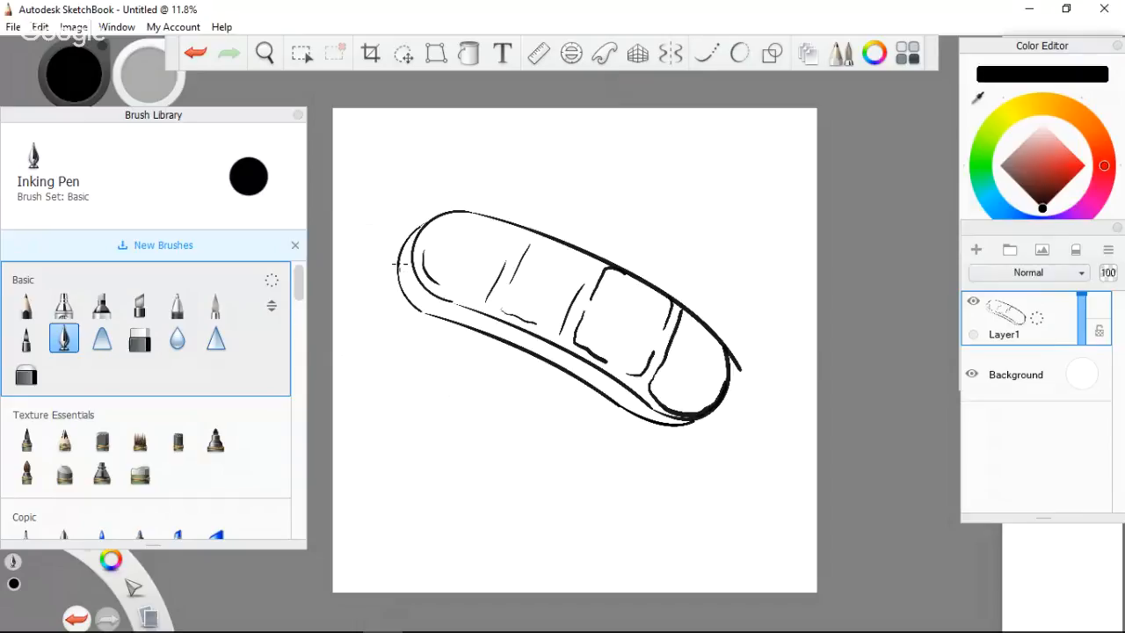
# Try freehand drip outlines hanging from the left cap, and undo them.
pyautogui.moveTo(398, 261)
pyautogui.mouseDown()
pyautogui.moveTo(400, 408)
pyautogui.moveTo(409, 431)
pyautogui.moveTo(418, 377)
pyautogui.moveTo(426, 485)
pyautogui.mouseUp()
pyautogui.moveTo(430, 442); pyautogui.dragTo(435, 354)
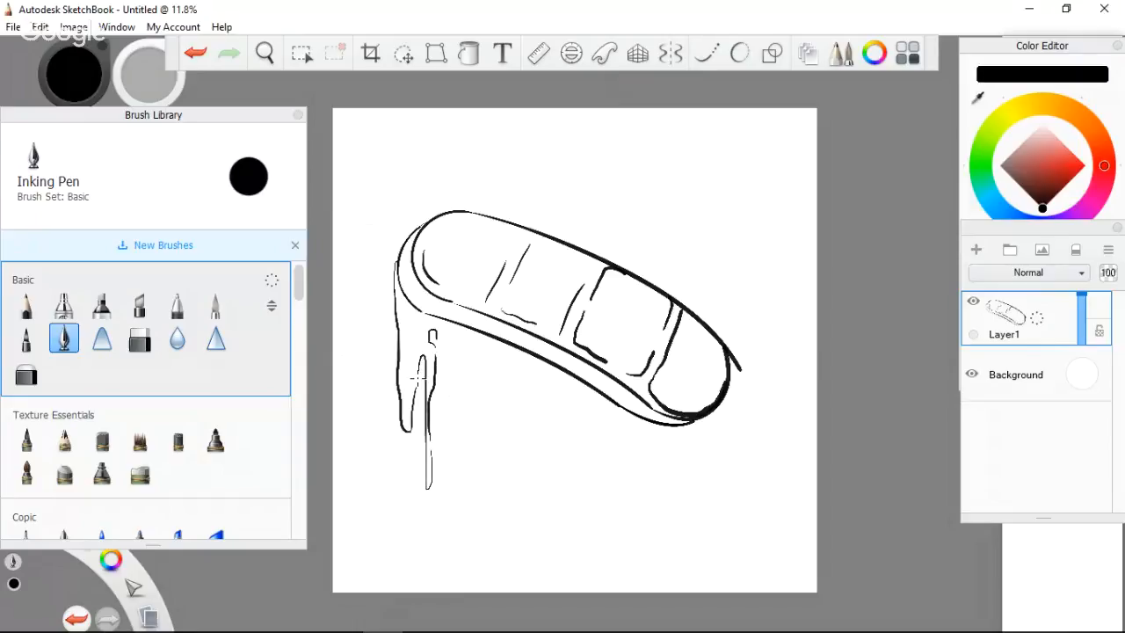
pyautogui.hotkey('ctrl', 'z')
pyautogui.hotkey('ctrl', 'z')
pyautogui.hotkey('ctrl', 'z')
pyautogui.hotkey('ctrl', 'z')
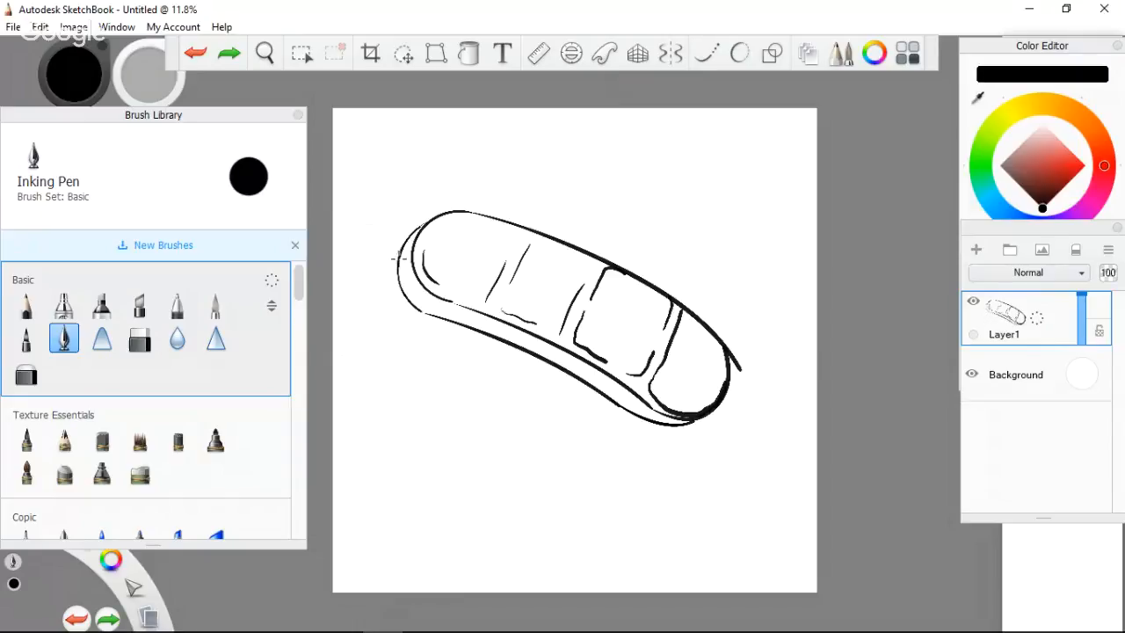
# Try single downward drip lines from the left cap's outer edge, and undo them.
pyautogui.moveTo(395, 261); pyautogui.dragTo(407, 452)
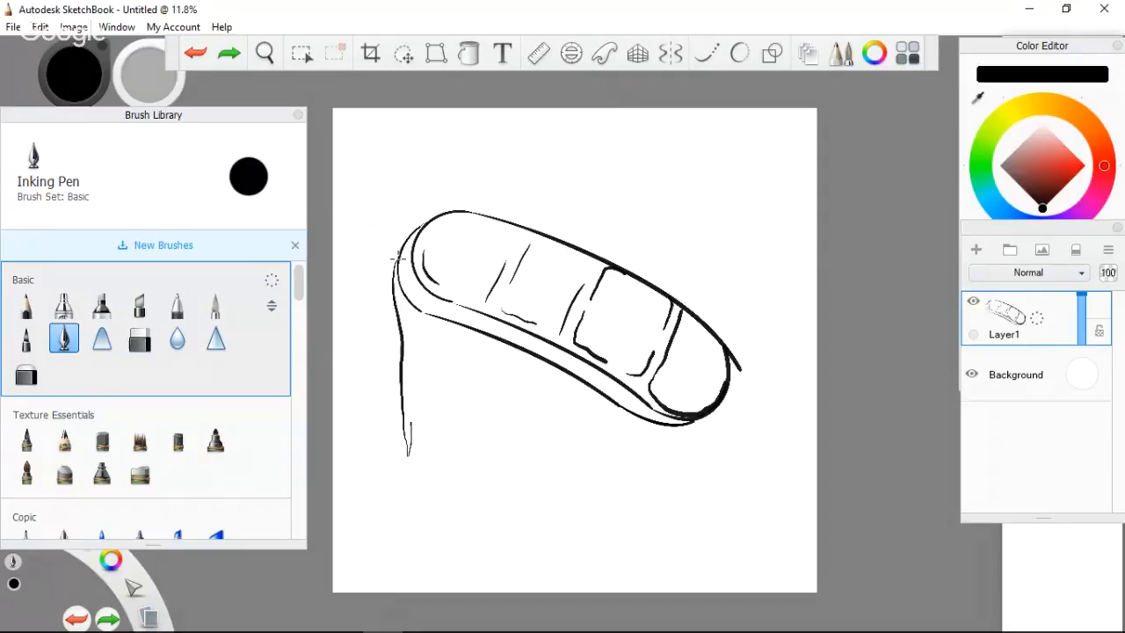
pyautogui.hotkey('ctrl', 'z')
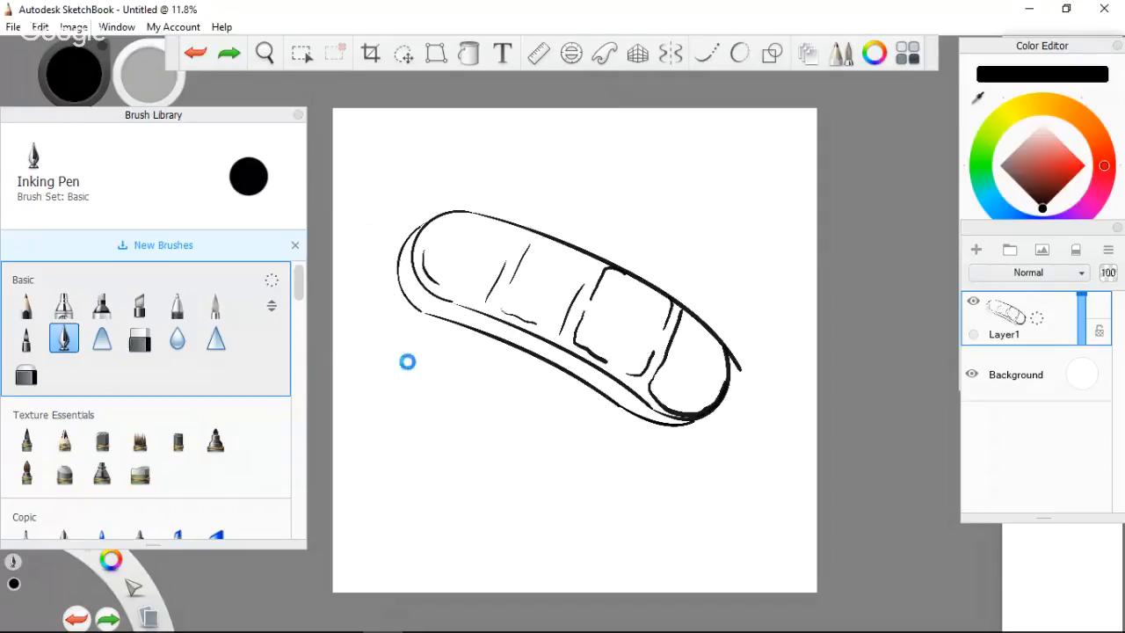
pyautogui.moveTo(398, 250); pyautogui.dragTo(385, 319)
pyautogui.hotkey('ctrl', 'z')
# Try a row of drips of varying length beneath the left half of the outer outline, and undo them.
pyautogui.moveTo(415, 227)
pyautogui.mouseDown()
pyautogui.moveTo(394, 341)
pyautogui.moveTo(399, 401)
pyautogui.moveTo(407, 417)
pyautogui.moveTo(417, 335)
pyautogui.moveTo(442, 369)
pyautogui.moveTo(444, 496)
pyautogui.moveTo(453, 354)
pyautogui.moveTo(471, 360)
pyautogui.moveTo(482, 409)
pyautogui.moveTo(486, 372)
pyautogui.mouseUp()
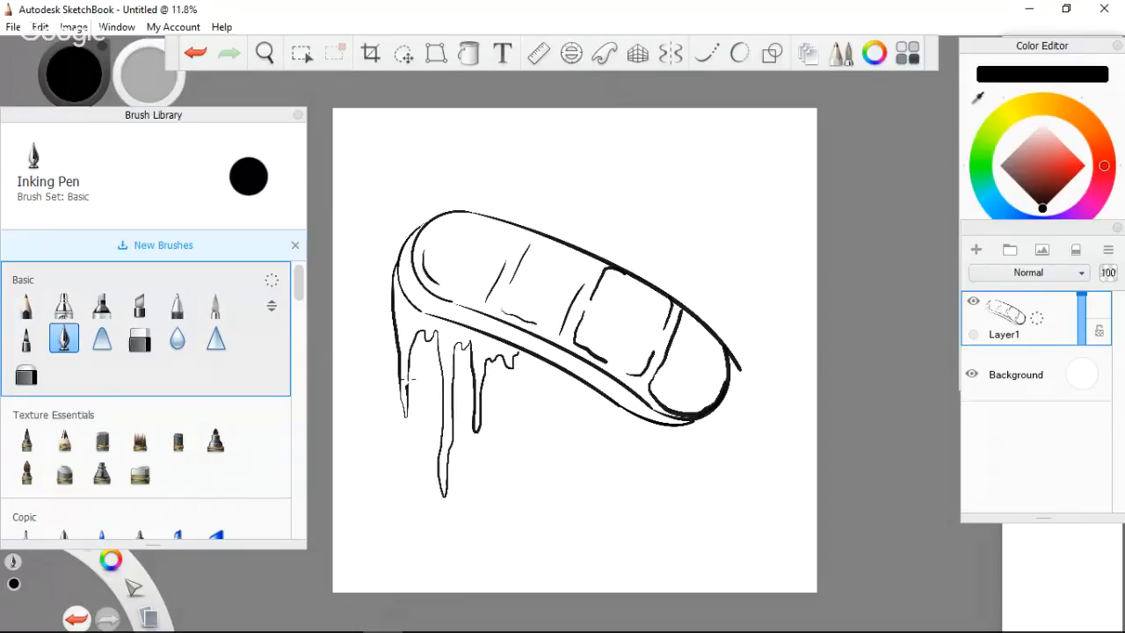
pyautogui.hotkey('ctrl', 'z')
pyautogui.hotkey('ctrl', 'z')
pyautogui.hotkey('ctrl', 'z')
pyautogui.hotkey('ctrl', 'z')
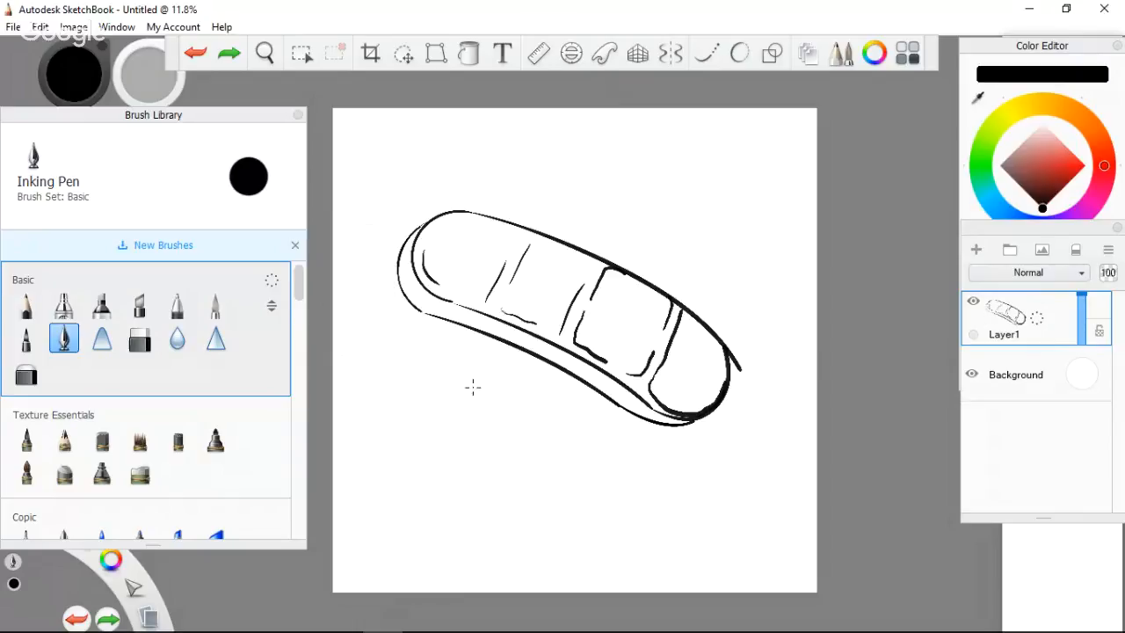
# Ink a drip outline falling from the left cap's outer edge, with one long and one short drip returning to the lower outline.
pyautogui.click(402, 253)
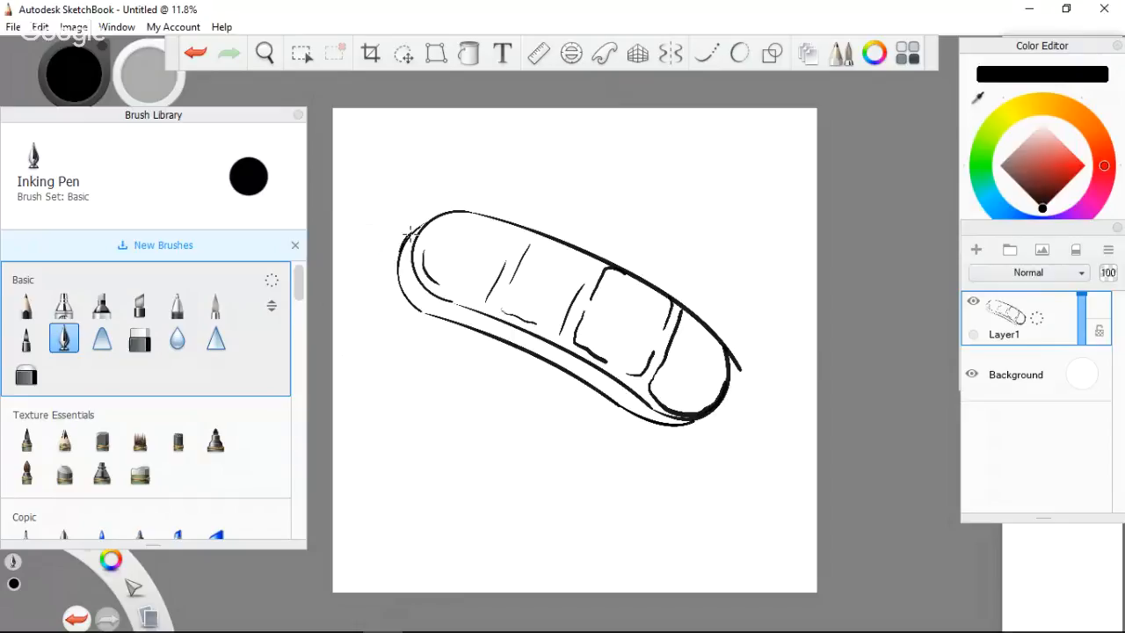
pyautogui.moveTo(410, 233)
pyautogui.mouseDown()
pyautogui.moveTo(394, 327)
pyautogui.moveTo(410, 487)
pyautogui.moveTo(429, 377)
pyautogui.moveTo(441, 356)
pyautogui.moveTo(451, 381)
pyautogui.moveTo(455, 369)
pyautogui.moveTo(432, 370)
pyautogui.moveTo(459, 341)
pyautogui.mouseUp()
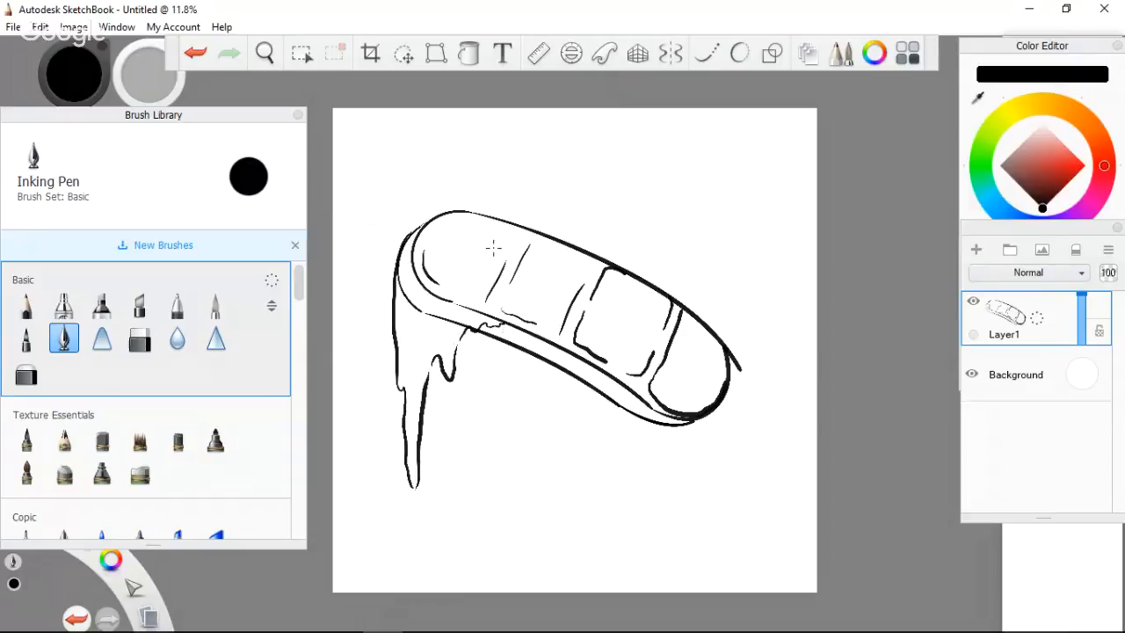
# Ink a vertical stream pouring from the canvas top onto the left cap, plus a ragged dripping edge across the body.
pyautogui.moveTo(440, 197); pyautogui.dragTo(451, 123)
pyautogui.hotkey('ctrl', 'z')
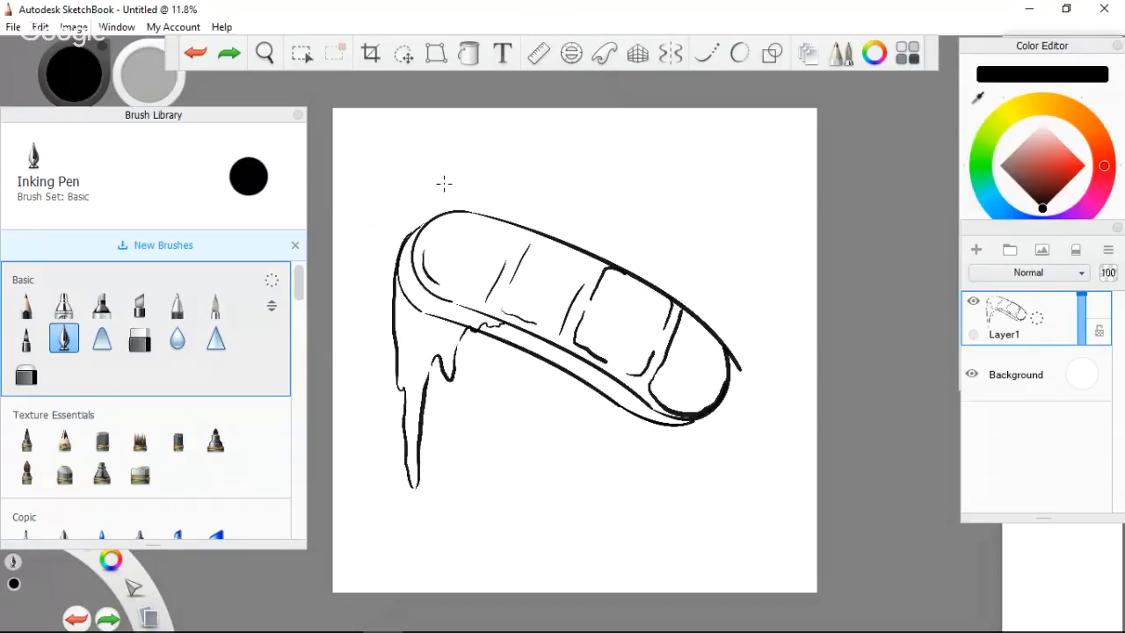
pyautogui.moveTo(440, 194); pyautogui.dragTo(442, 107)
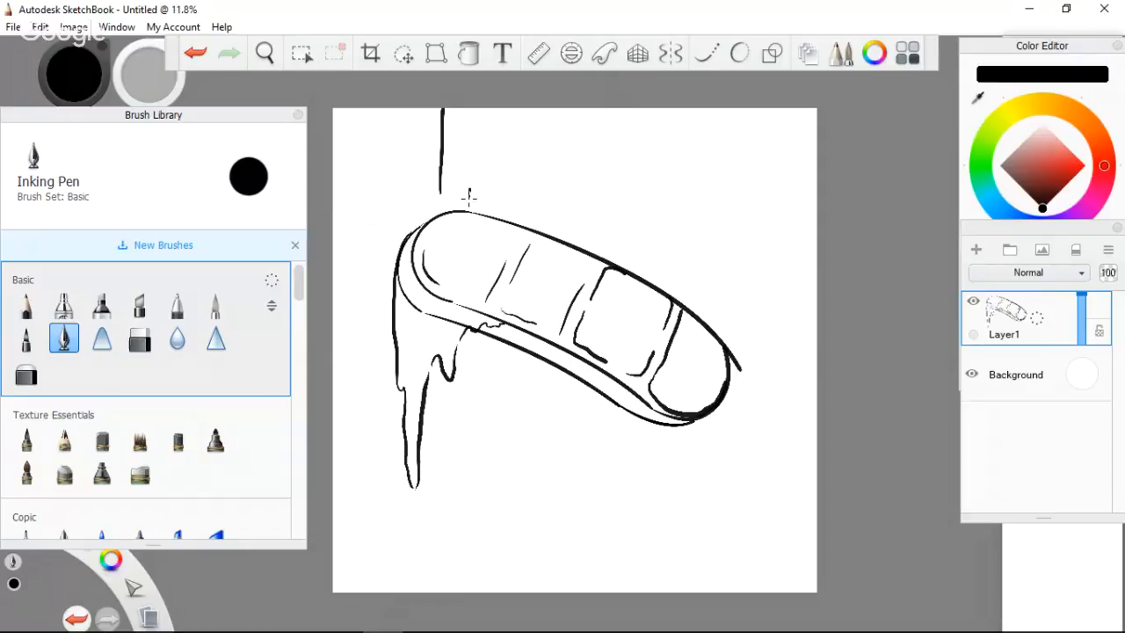
pyautogui.moveTo(468, 193); pyautogui.dragTo(476, 107)
pyautogui.moveTo(428, 212)
pyautogui.mouseDown()
pyautogui.moveTo(437, 202)
pyautogui.moveTo(407, 240)
pyautogui.mouseUp()
pyautogui.moveTo(470, 202); pyautogui.dragTo(525, 226)
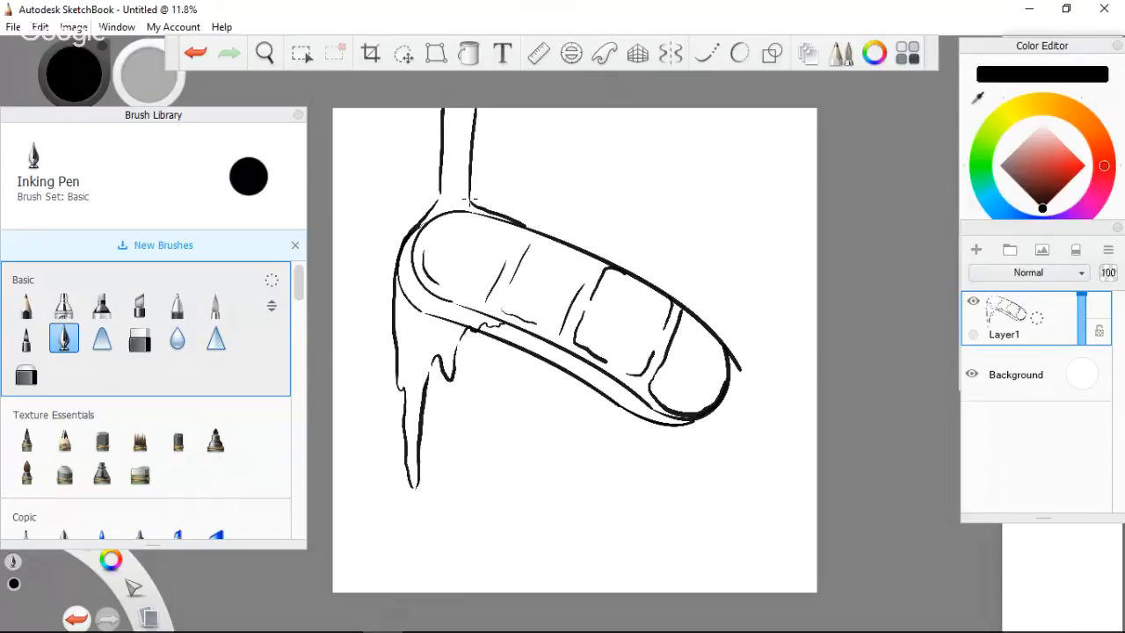
pyautogui.moveTo(472, 201); pyautogui.dragTo(543, 234)
pyautogui.moveTo(520, 304)
pyautogui.mouseDown()
pyautogui.moveTo(552, 303)
pyautogui.moveTo(560, 263)
pyautogui.mouseUp()
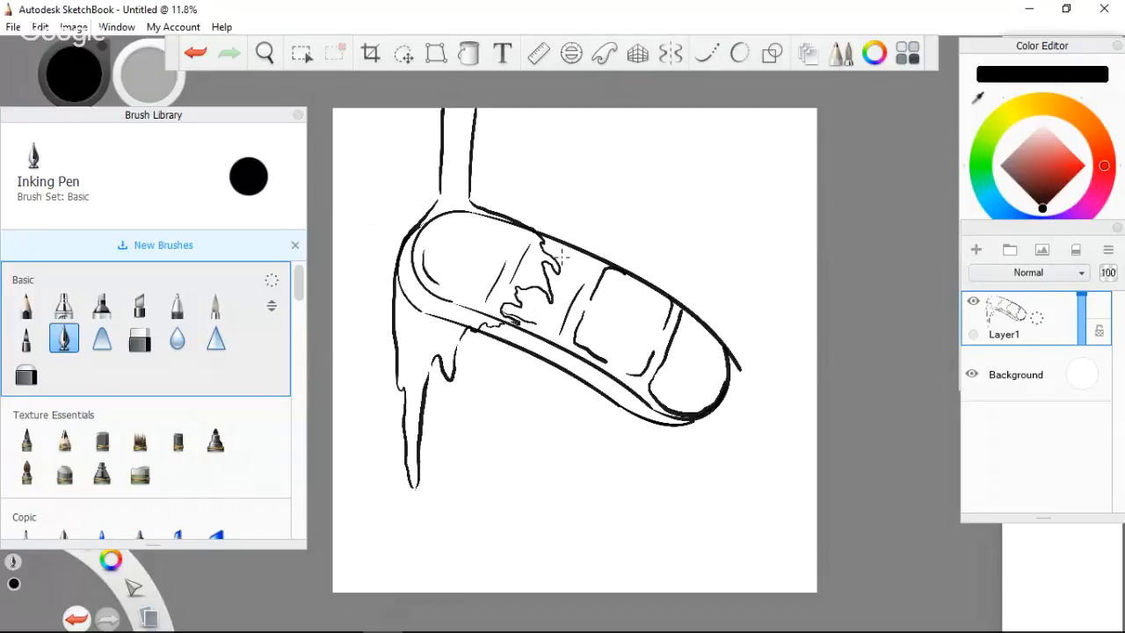
# Erase the cap outlines, inner contour and section lines inside the poured-over left area with a resized Hard Eraser.
pyautogui.click(139, 339)
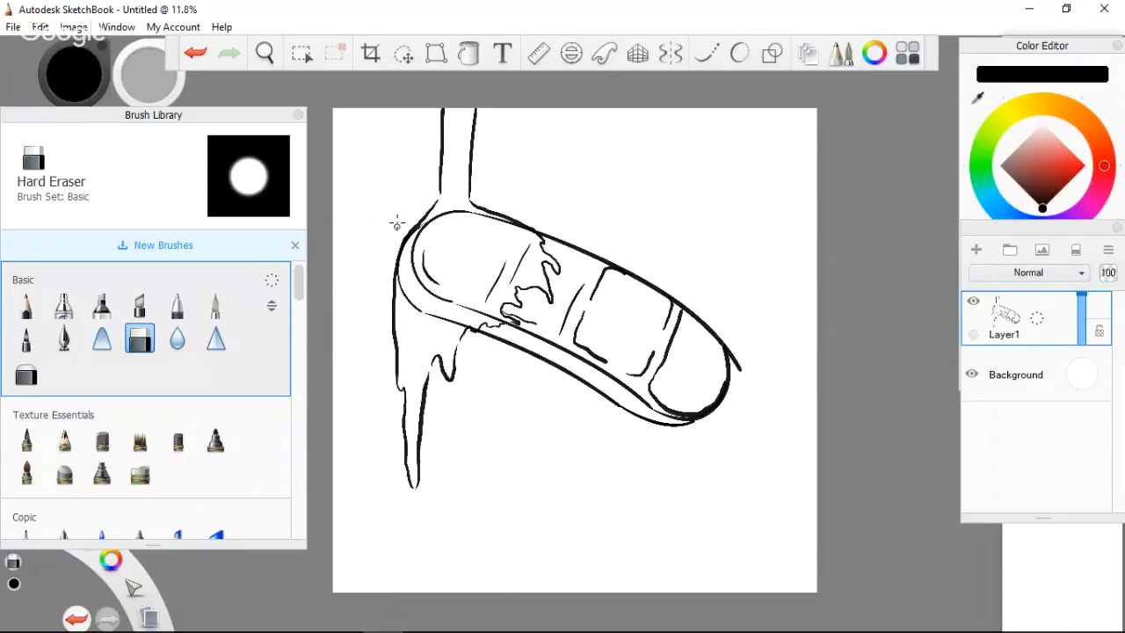
pyautogui.moveTo(160, 82); pyautogui.dragTo(162, 62)
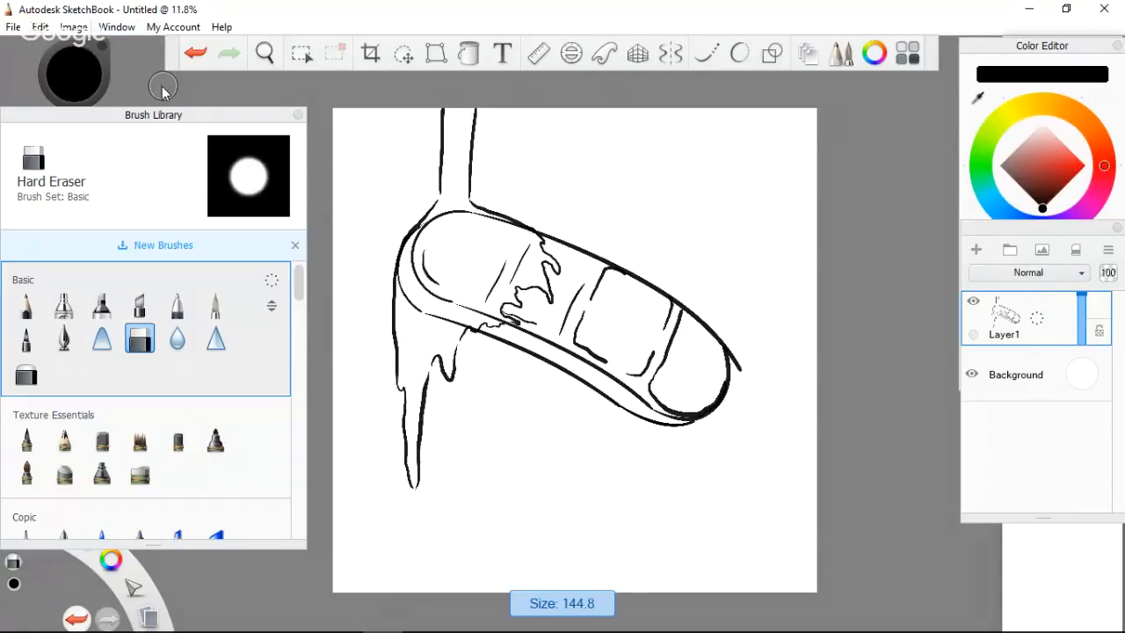
pyautogui.moveTo(438, 273)
pyautogui.mouseDown()
pyautogui.moveTo(415, 271)
pyautogui.moveTo(404, 290)
pyautogui.moveTo(431, 225)
pyautogui.moveTo(443, 232)
pyautogui.mouseUp()
pyautogui.hotkey('ctrl', 'z')
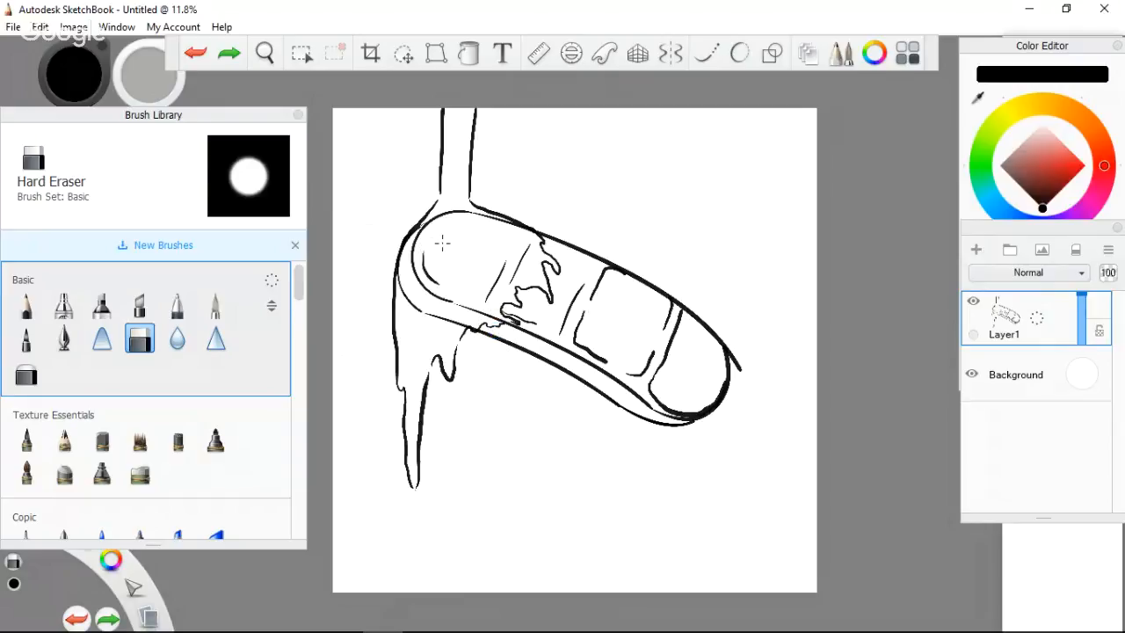
pyautogui.moveTo(403, 296)
pyautogui.mouseDown()
pyautogui.moveTo(398, 268)
pyautogui.moveTo(432, 220)
pyautogui.moveTo(461, 210)
pyautogui.moveTo(522, 225)
pyautogui.moveTo(518, 269)
pyautogui.moveTo(452, 322)
pyautogui.moveTo(479, 321)
pyautogui.mouseUp()
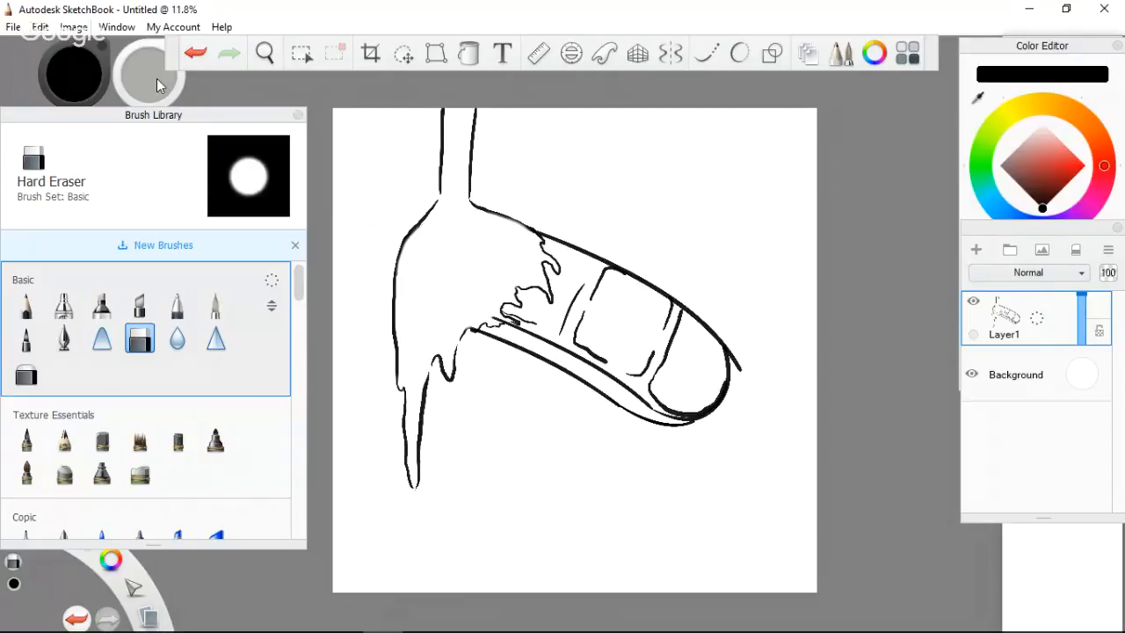
pyautogui.moveTo(156, 78); pyautogui.dragTo(167, 86)
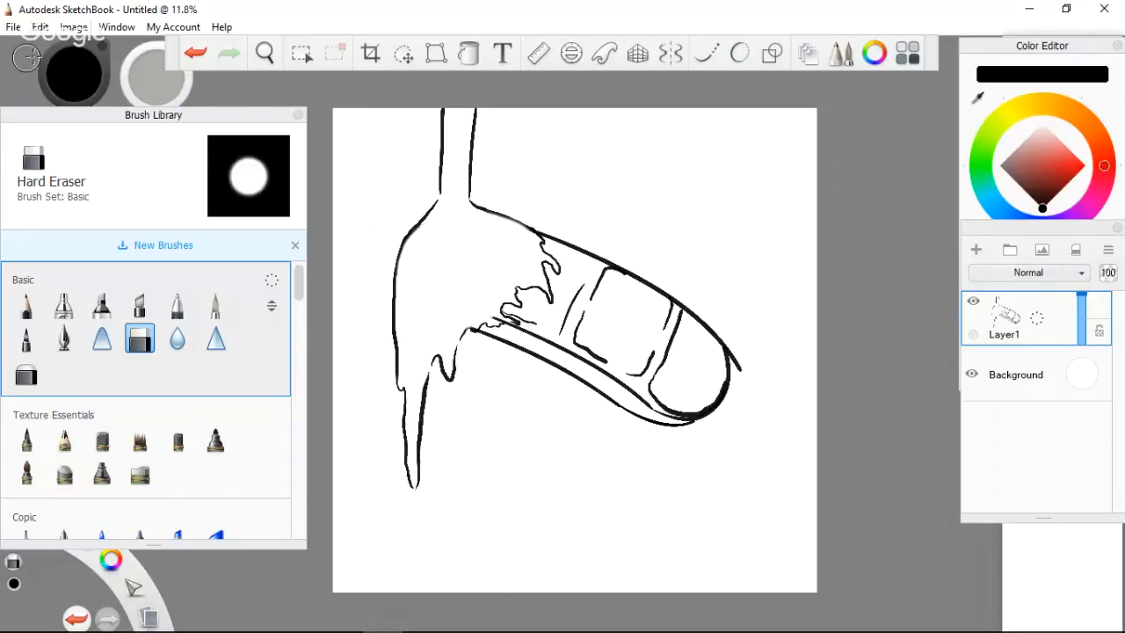
pyautogui.moveTo(164, 88); pyautogui.dragTo(169, 88)
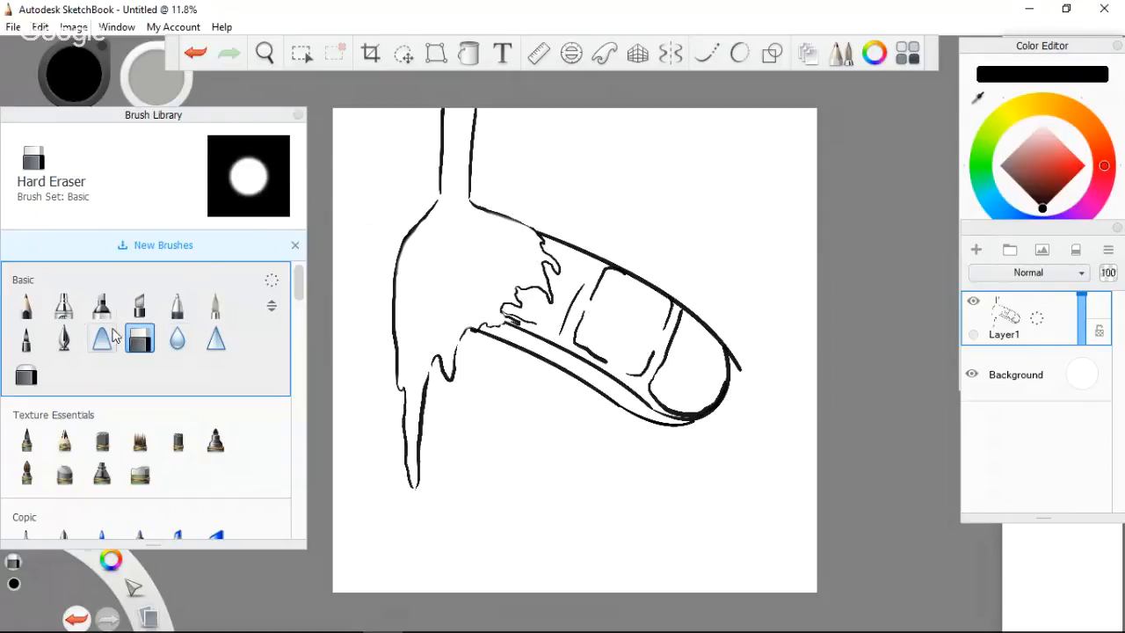
# Switch to the Inking Pen and add a new layer beneath Layer1.
pyautogui.click(63, 338)
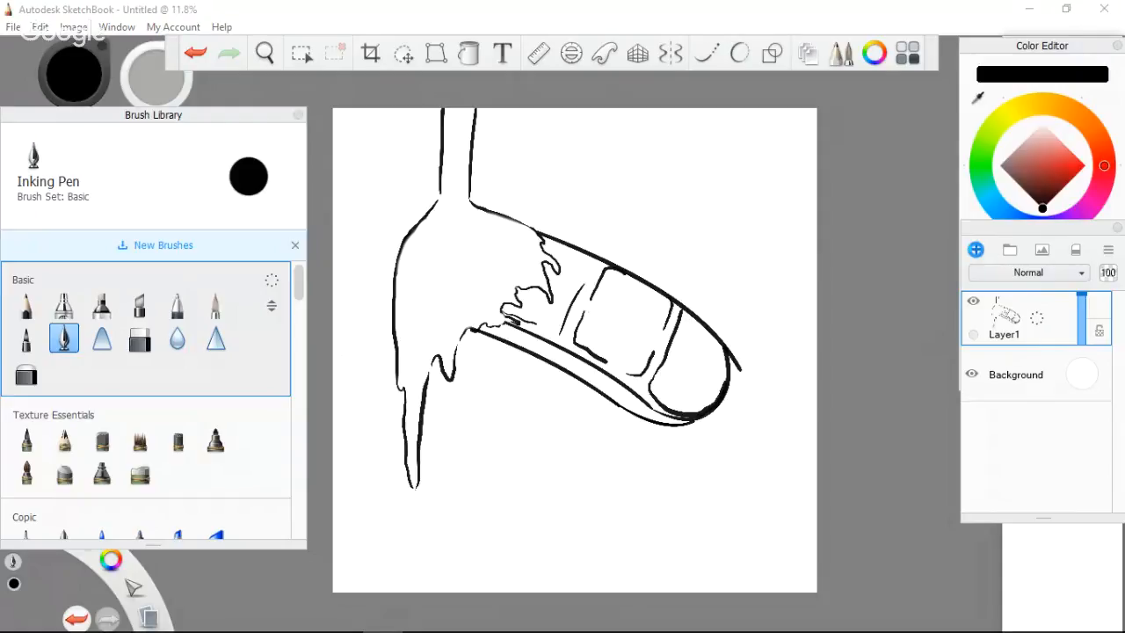
pyautogui.click(975, 250)
pyautogui.moveTo(1099, 307); pyautogui.dragTo(1099, 415)
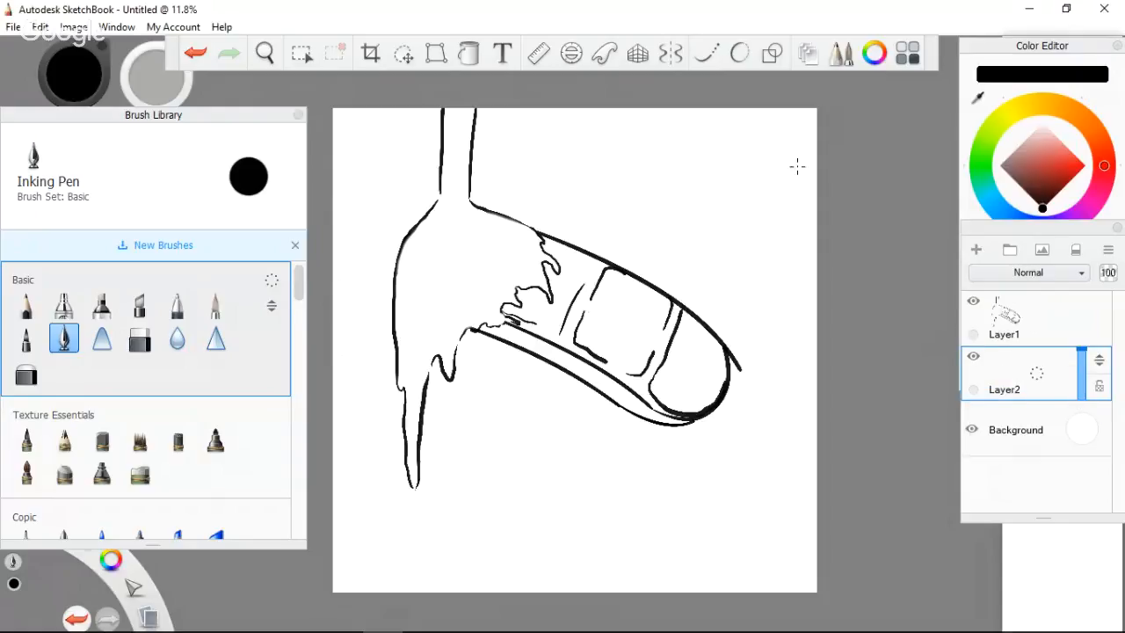
# Ink a large ring behind the subject with an enlarged ellipse guide, leaving gaps where the subject covers it.
pyautogui.click(571, 53)
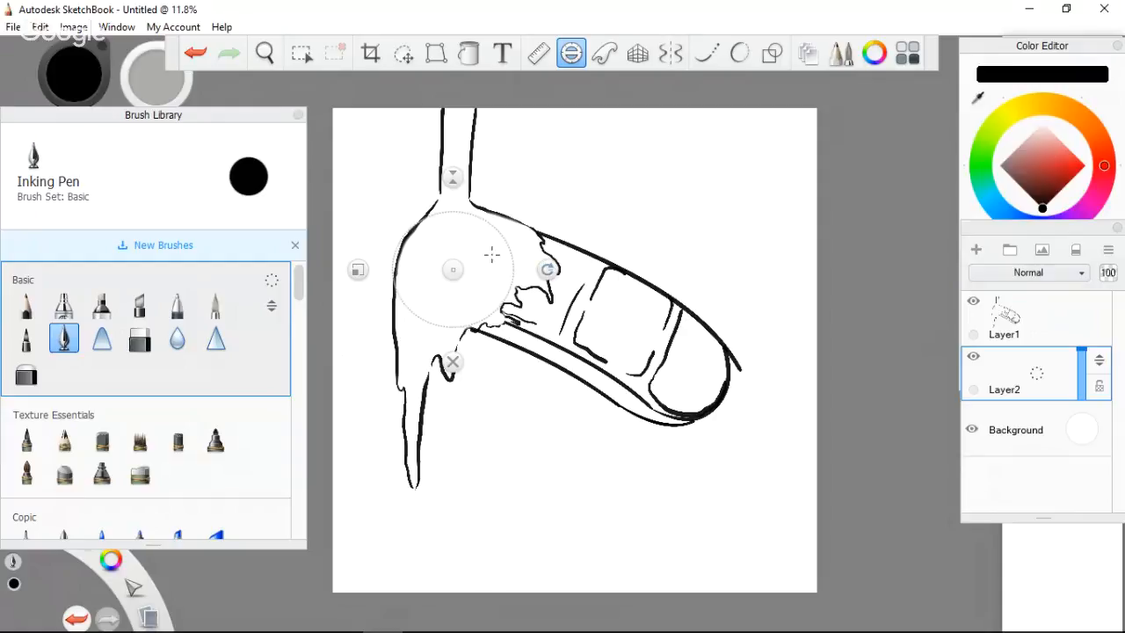
pyautogui.moveTo(579, 319); pyautogui.dragTo(600, 326)
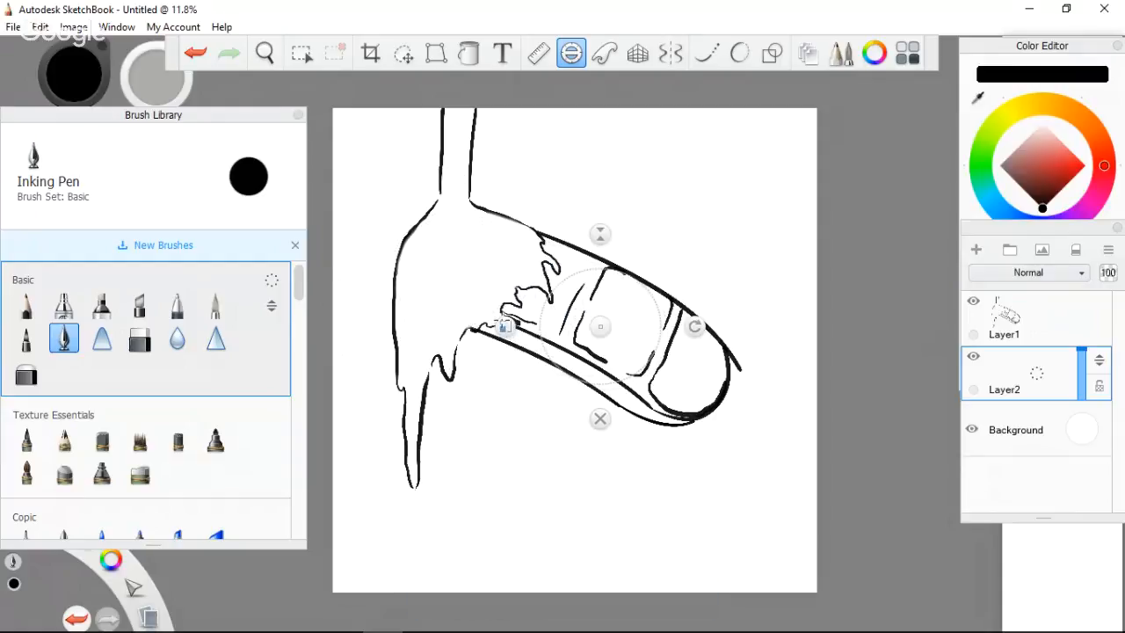
pyautogui.moveTo(508, 328); pyautogui.dragTo(408, 327)
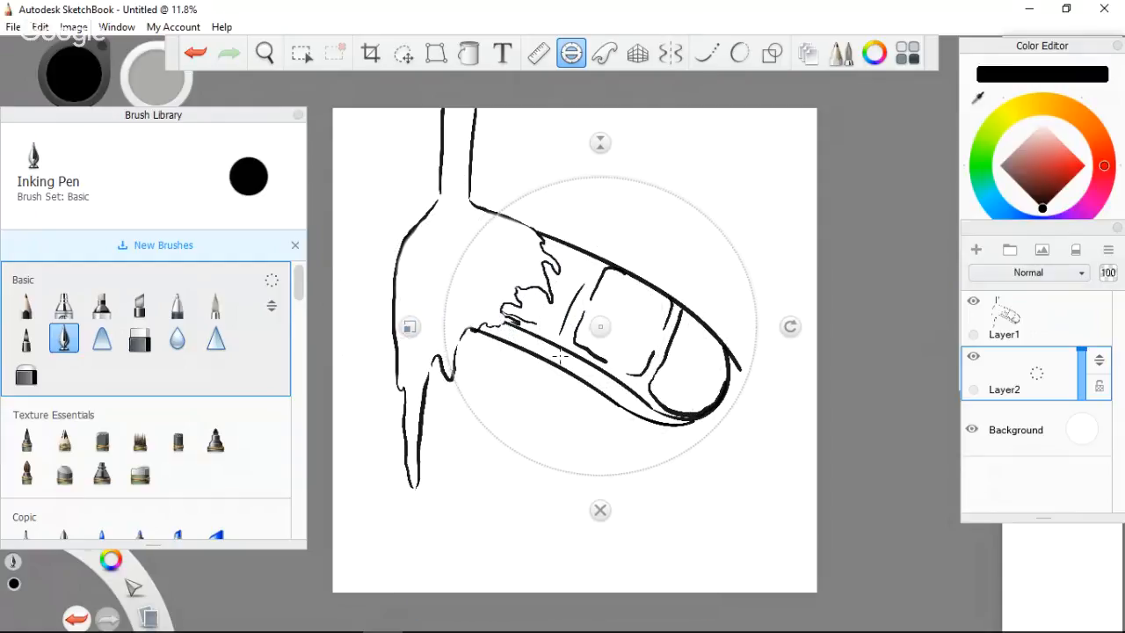
pyautogui.moveTo(601, 326)
pyautogui.mouseDown()
pyautogui.moveTo(566, 312)
pyautogui.moveTo(598, 320)
pyautogui.mouseUp()
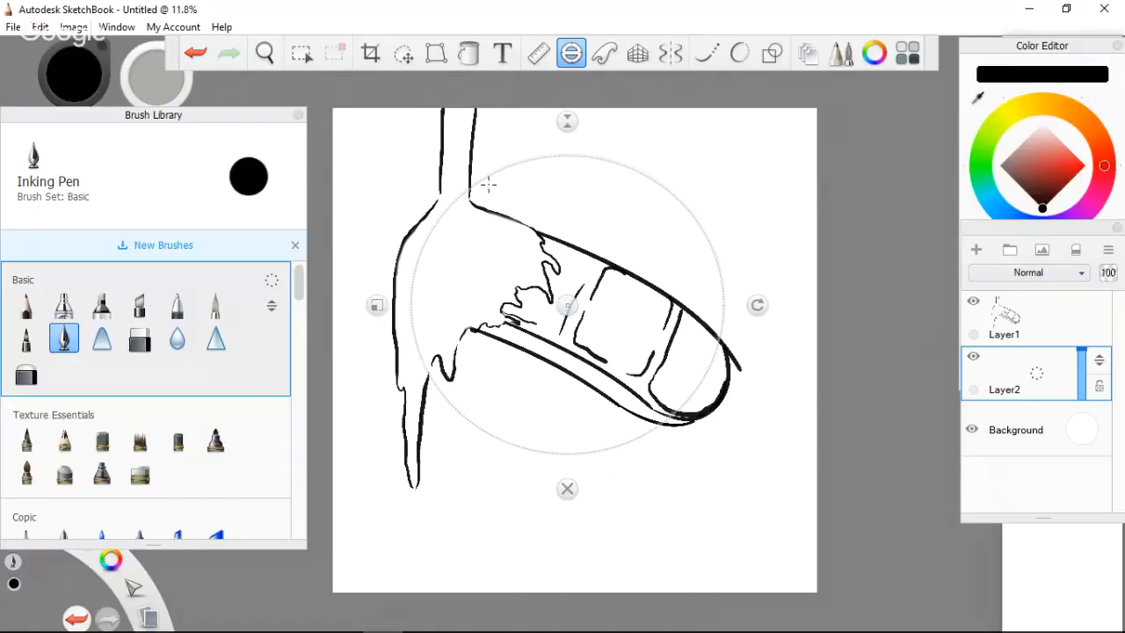
pyautogui.moveTo(472, 190)
pyautogui.mouseDown()
pyautogui.moveTo(506, 167)
pyautogui.moveTo(565, 156)
pyautogui.moveTo(658, 183)
pyautogui.moveTo(713, 248)
pyautogui.moveTo(722, 336)
pyautogui.mouseUp()
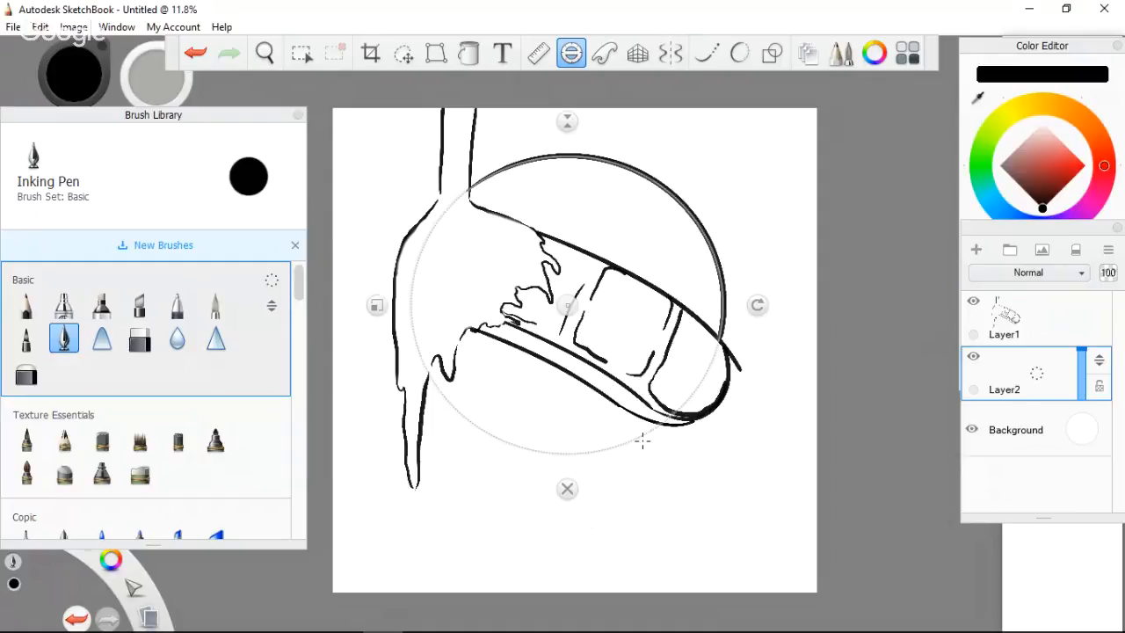
pyautogui.moveTo(634, 440)
pyautogui.mouseDown()
pyautogui.moveTo(661, 424)
pyautogui.moveTo(508, 448)
pyautogui.moveTo(429, 373)
pyautogui.mouseUp()
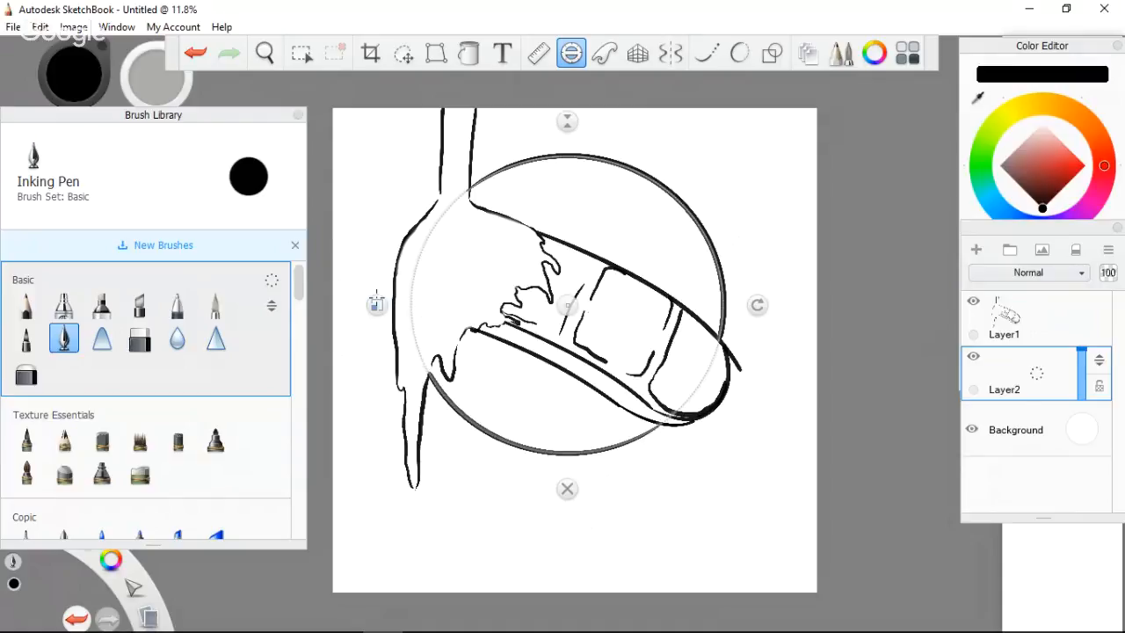
# Shrink the ellipse guide about the same center and ink a smaller concentric ring, skipping the parts behind the subject.
pyautogui.moveTo(376, 302); pyautogui.dragTo(376, 305)
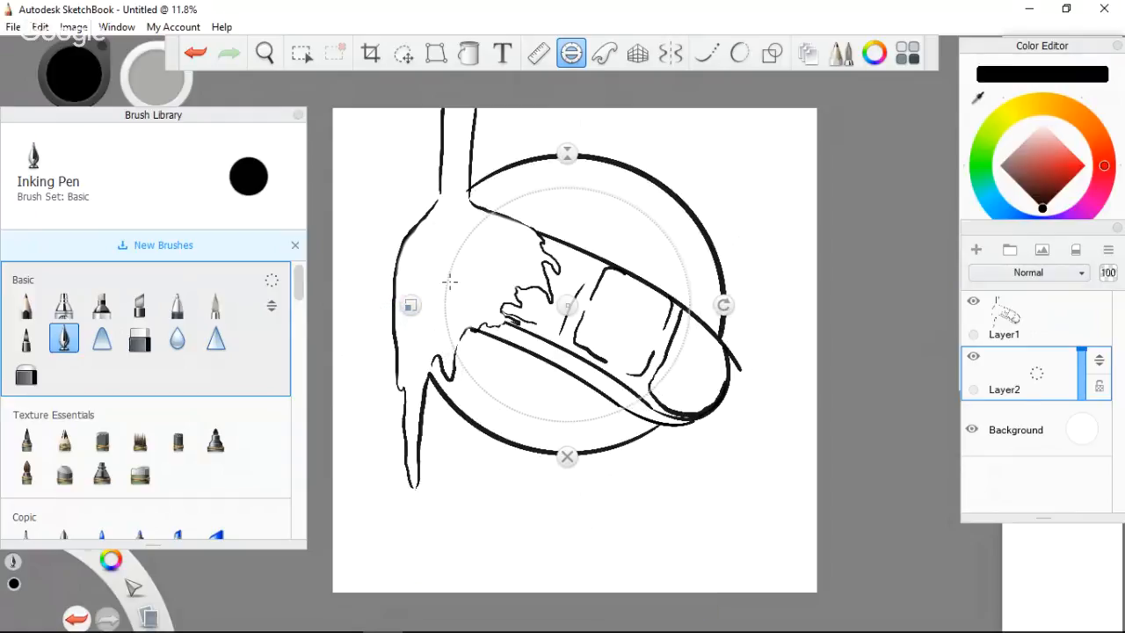
pyautogui.moveTo(494, 215); pyautogui.dragTo(496, 211)
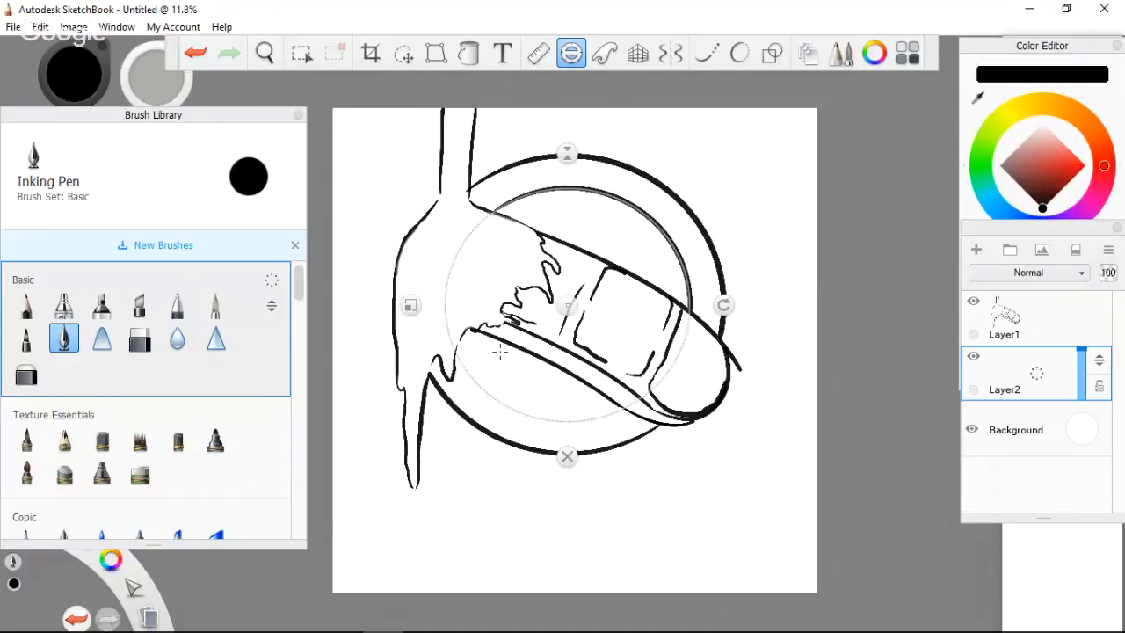
pyautogui.moveTo(456, 352)
pyautogui.mouseDown()
pyautogui.moveTo(487, 390)
pyautogui.moveTo(559, 421)
pyautogui.moveTo(602, 403)
pyautogui.mouseUp()
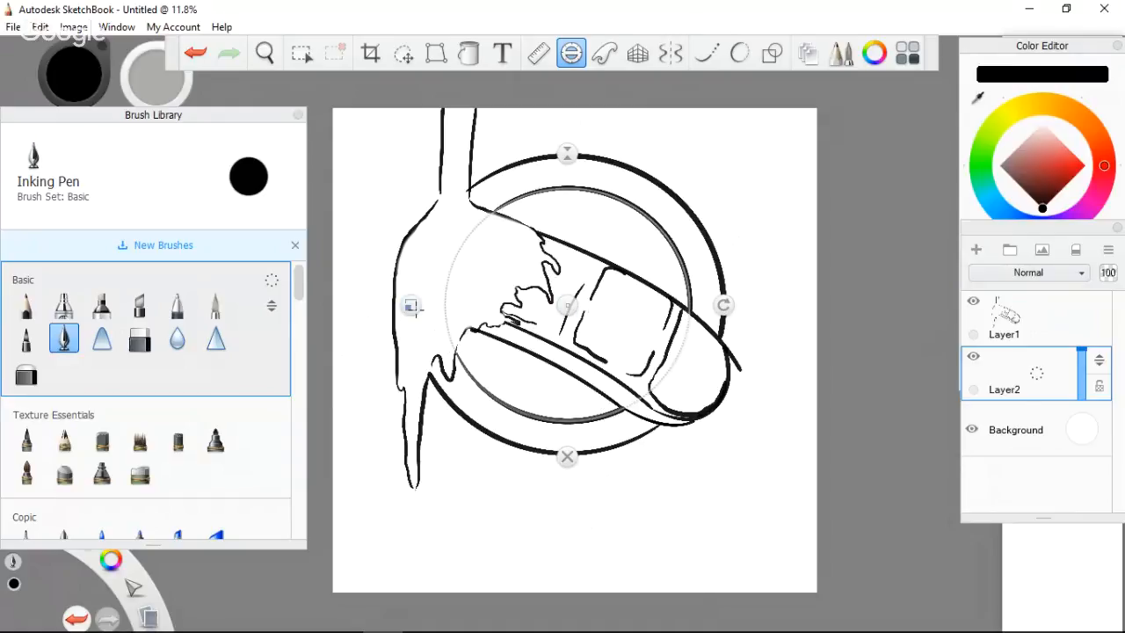
# Shrink the ellipse guide further and move it up to touch the top of the inner ring.
pyautogui.moveTo(411, 305)
pyautogui.mouseDown()
pyautogui.moveTo(427, 306)
pyautogui.moveTo(417, 309)
pyautogui.mouseUp()
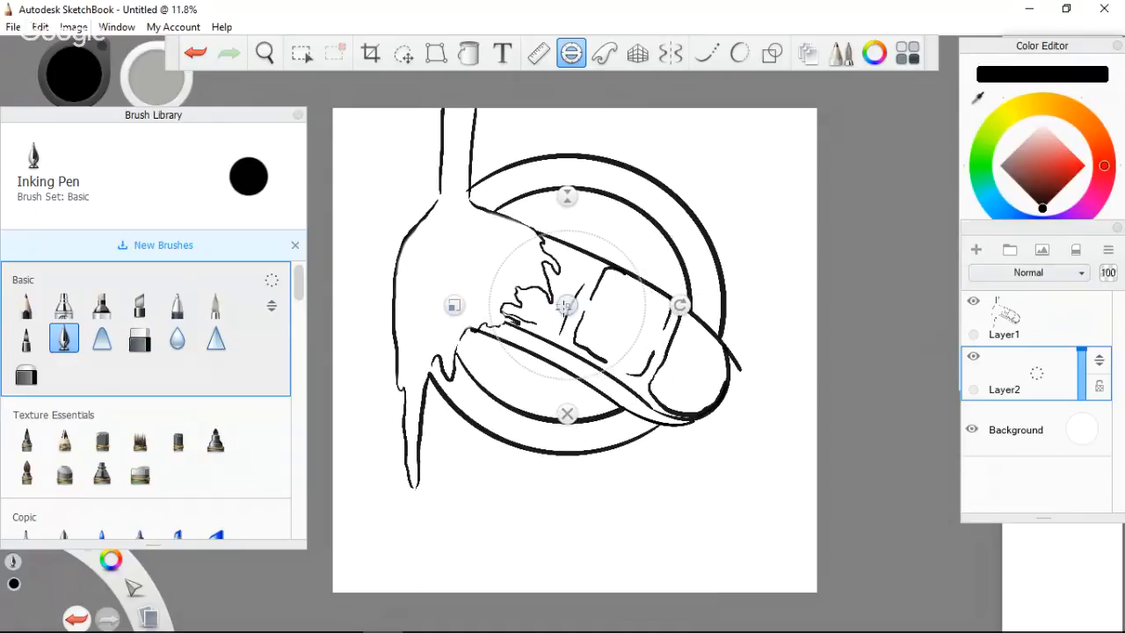
pyautogui.moveTo(567, 305)
pyautogui.mouseDown()
pyautogui.moveTo(560, 264)
pyautogui.moveTo(576, 262)
pyautogui.moveTo(568, 295)
pyautogui.moveTo(572, 283)
pyautogui.mouseUp()
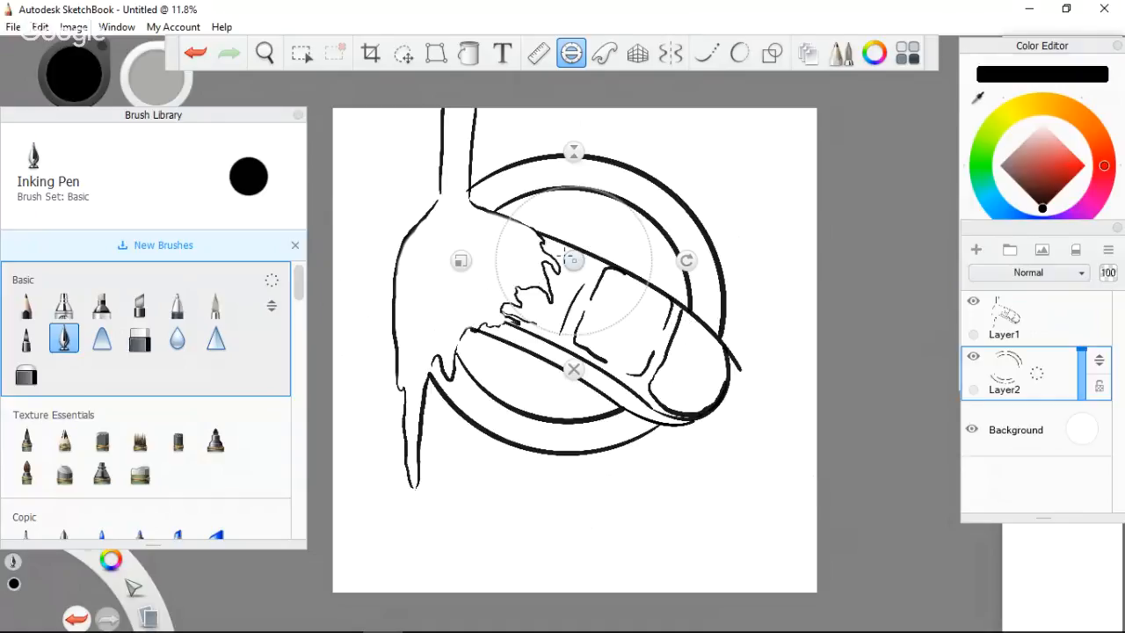
pyautogui.moveTo(576, 261); pyautogui.dragTo(569, 263)
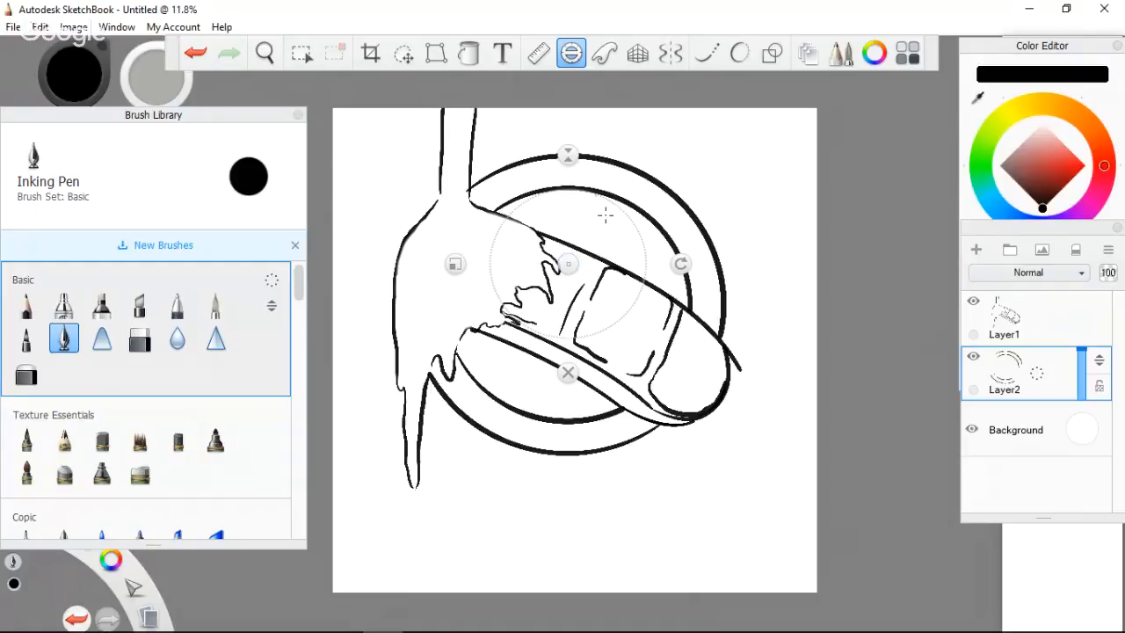
# Try inking arcs of a small circle inside the inner ring's upper part, and undo them.
pyautogui.moveTo(587, 195)
pyautogui.mouseDown()
pyautogui.moveTo(641, 233)
pyautogui.moveTo(647, 279)
pyautogui.mouseUp()
pyautogui.moveTo(552, 190)
pyautogui.mouseDown()
pyautogui.moveTo(511, 213)
pyautogui.moveTo(516, 226)
pyautogui.mouseUp()
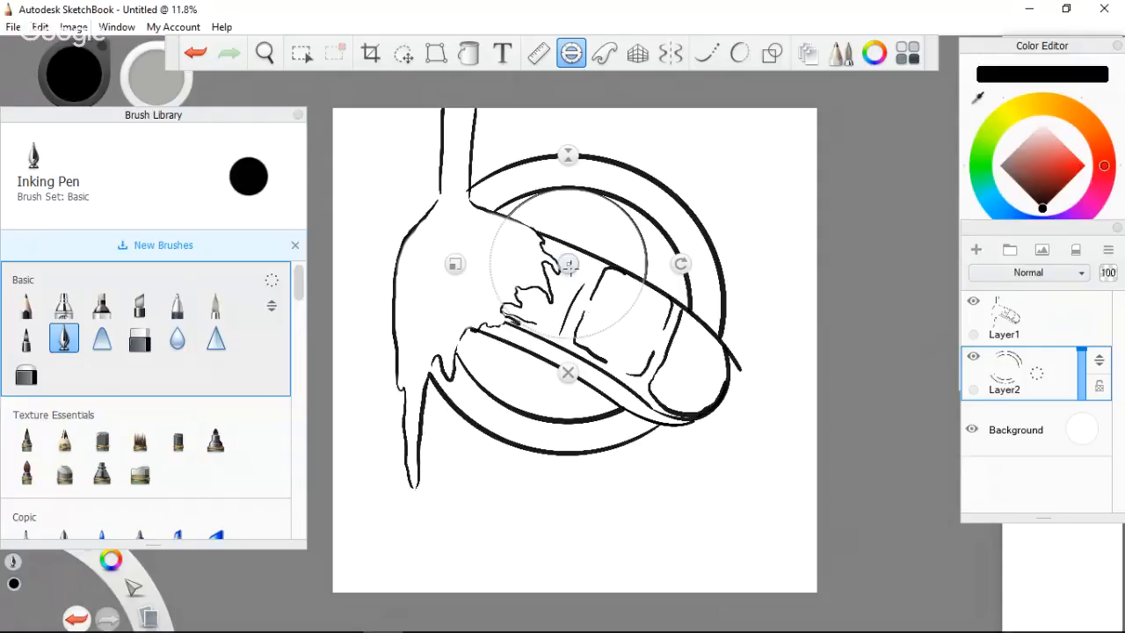
pyautogui.hotkey('ctrl', 'z')
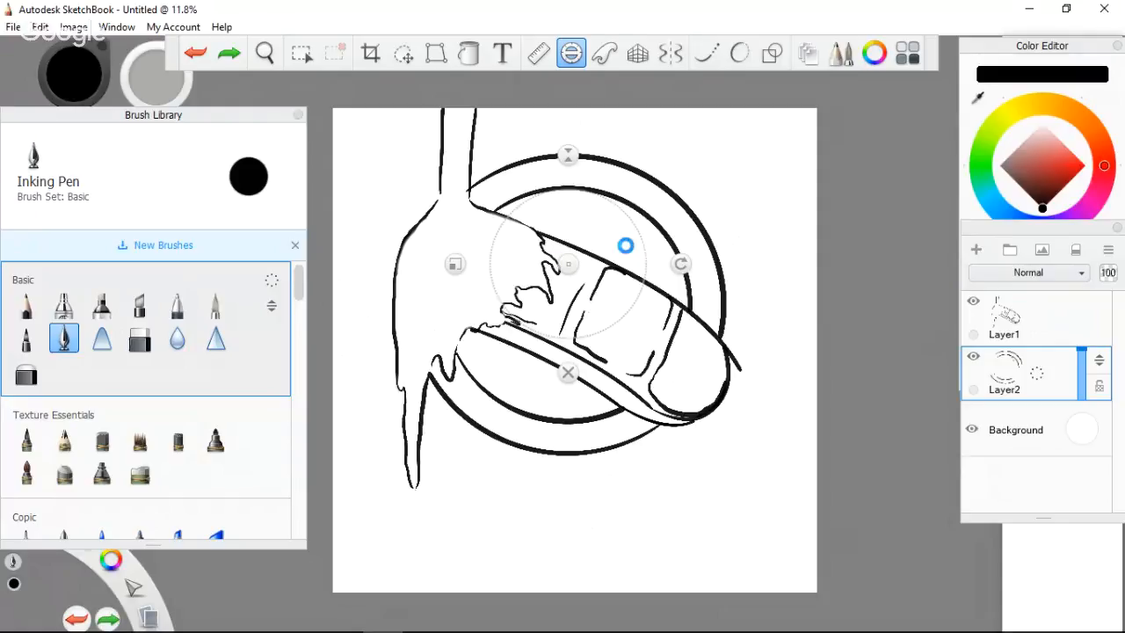
# Turn on radial symmetry with 4 sectors and place its center at the middle of the rings.
pyautogui.click(669, 54)
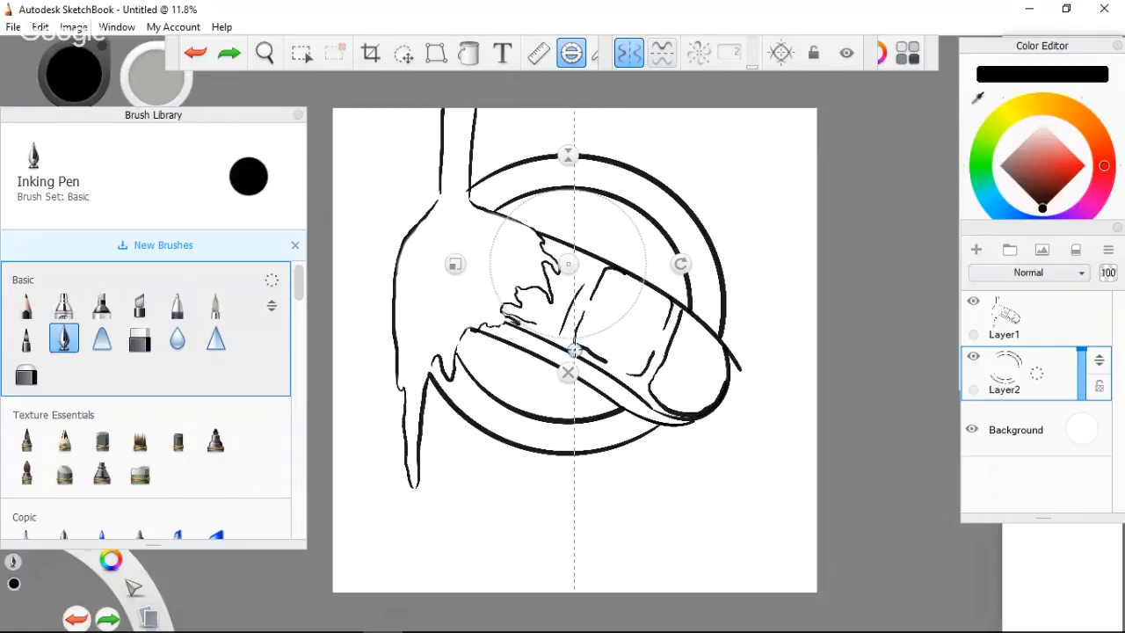
pyautogui.moveTo(574, 350); pyautogui.dragTo(564, 303)
pyautogui.click(701, 54)
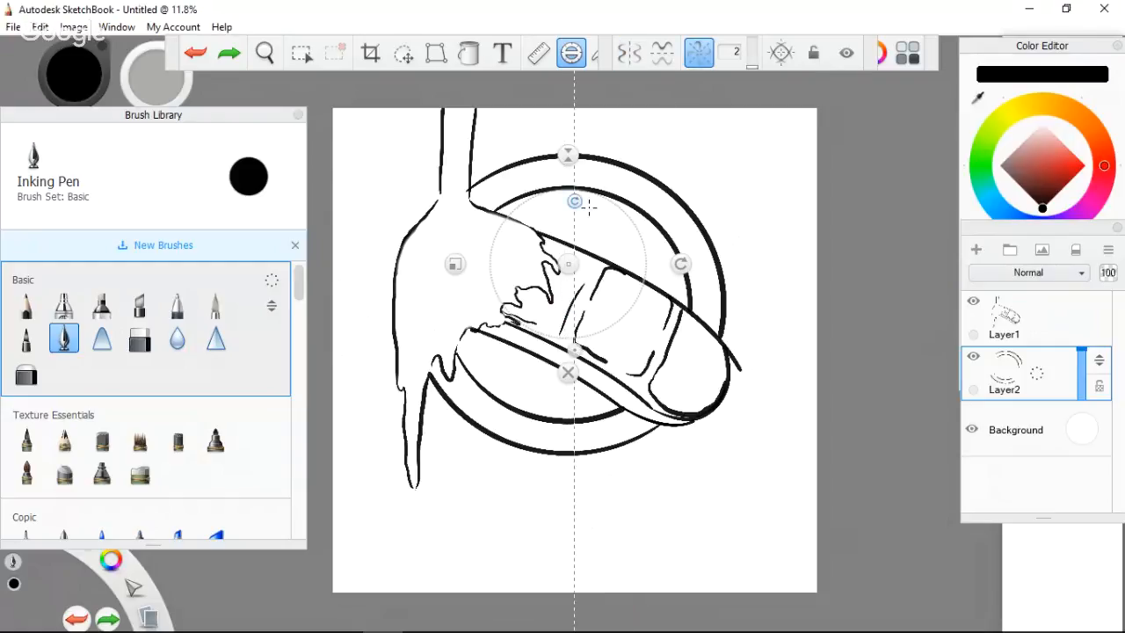
pyautogui.moveTo(572, 350); pyautogui.dragTo(562, 305)
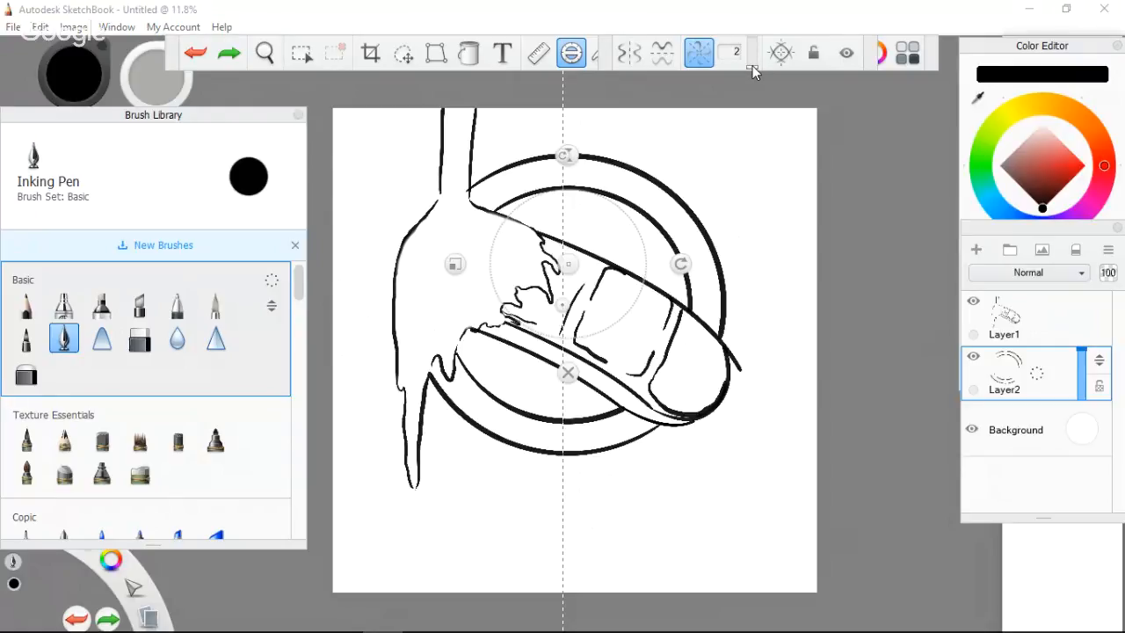
pyautogui.moveTo(752, 65); pyautogui.dragTo(753, 53)
pyautogui.click(751, 62)
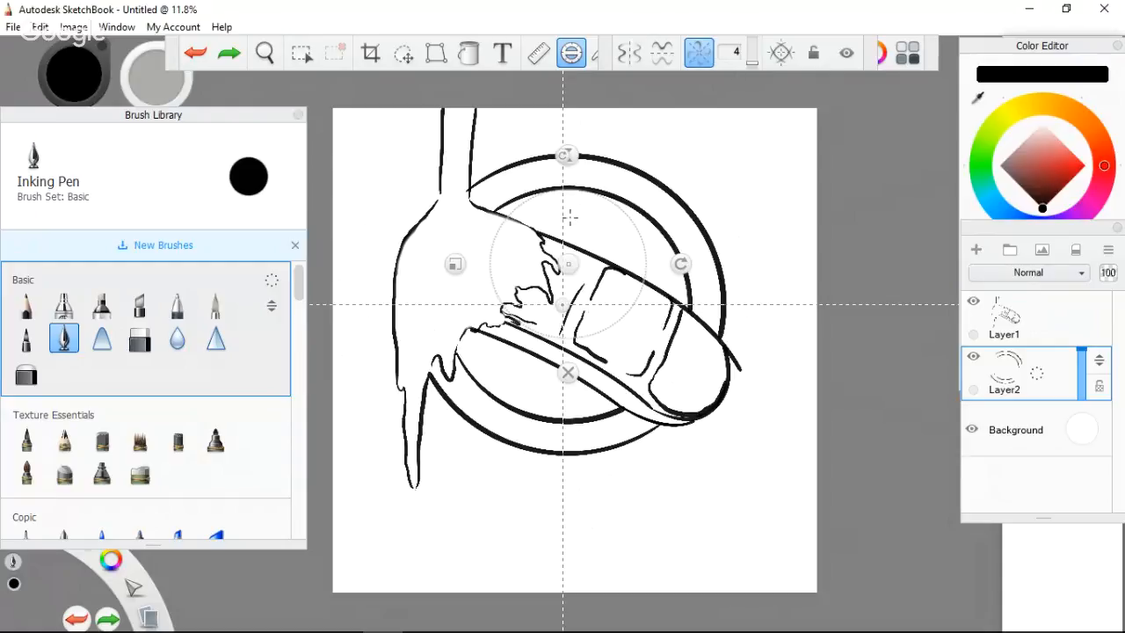
# Ink the full small circle along the ellipse guide with radial symmetry, making overlapping circles inside the inner ring.
pyautogui.moveTo(587, 190); pyautogui.dragTo(587, 195)
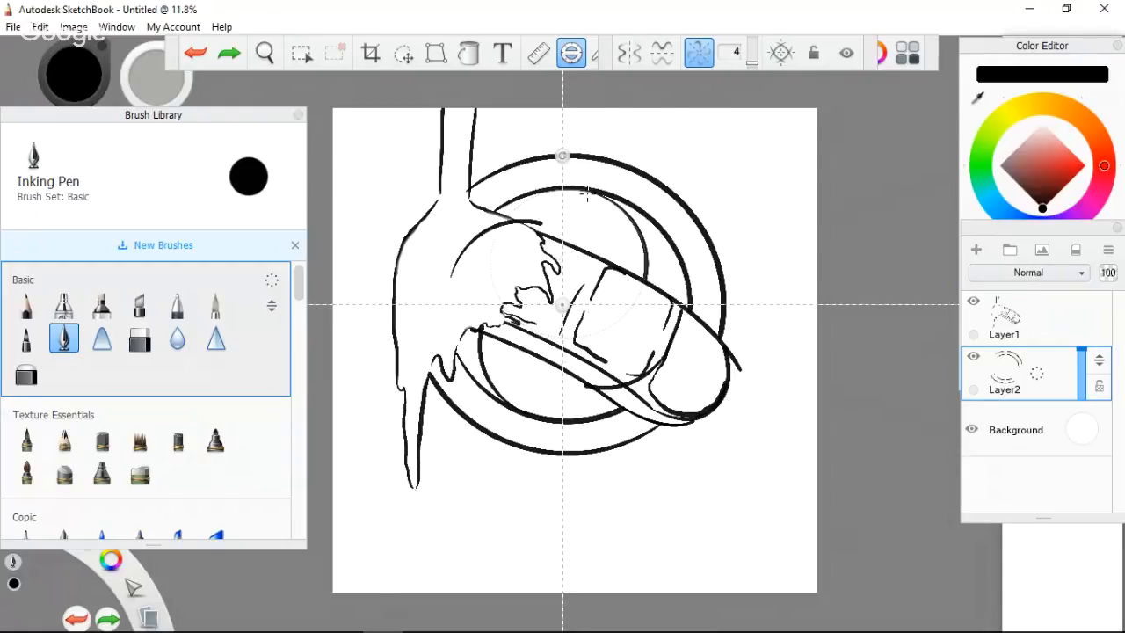
pyautogui.hotkey('ctrl', 'z')
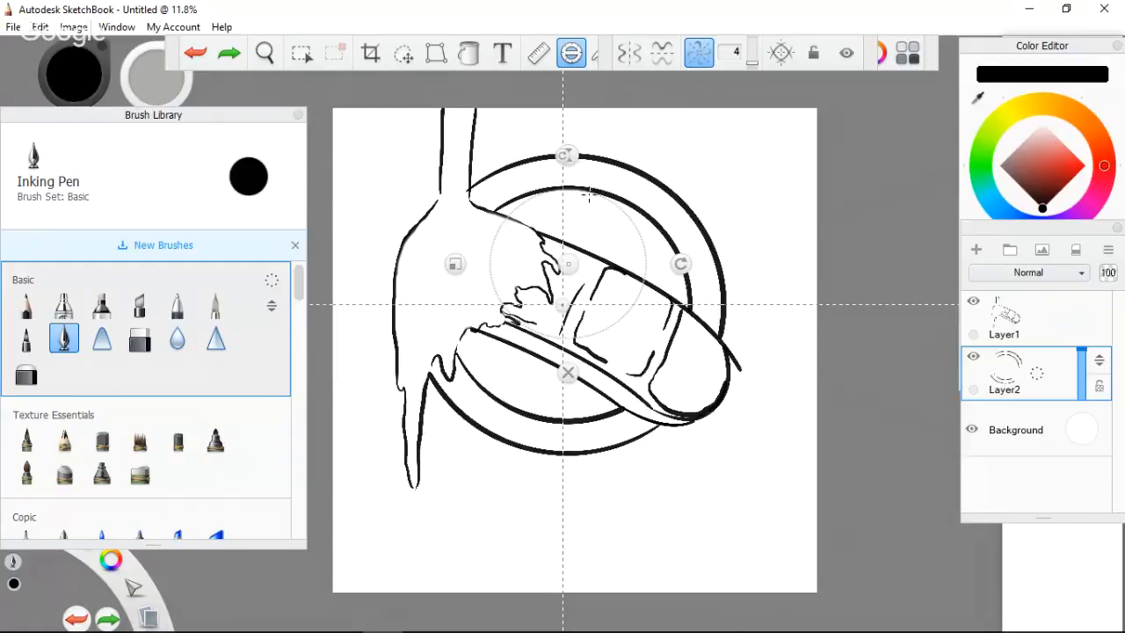
pyautogui.moveTo(589, 195)
pyautogui.mouseDown()
pyautogui.moveTo(634, 298)
pyautogui.moveTo(569, 340)
pyautogui.moveTo(603, 195)
pyautogui.moveTo(631, 224)
pyautogui.mouseUp()
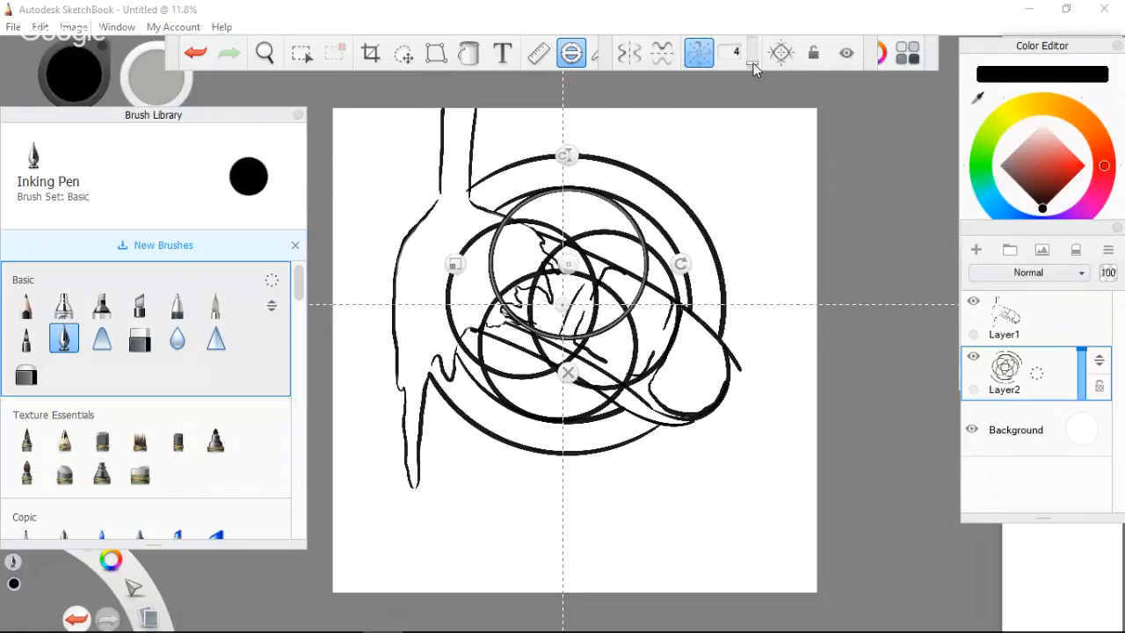
# Raise the radial symmetry to 6 and 8 sectors, inking the small circle along the ellipse guide at each setting.
pyautogui.moveTo(753, 69); pyautogui.dragTo(752, 61)
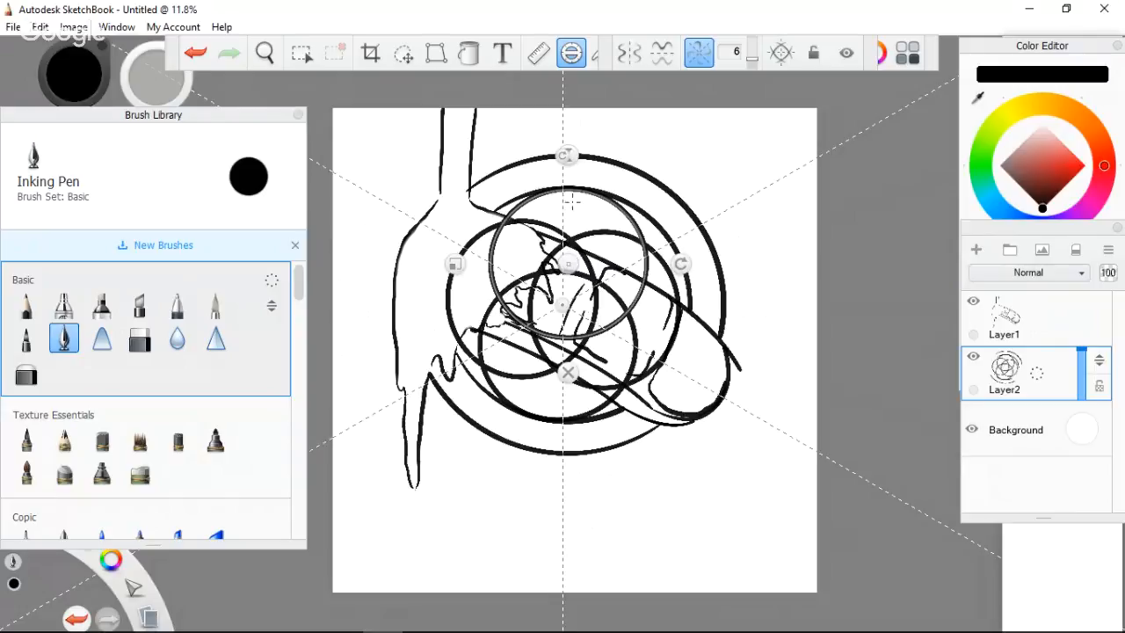
pyautogui.moveTo(569, 191)
pyautogui.mouseDown()
pyautogui.moveTo(644, 238)
pyautogui.moveTo(502, 317)
pyautogui.moveTo(567, 191)
pyautogui.mouseUp()
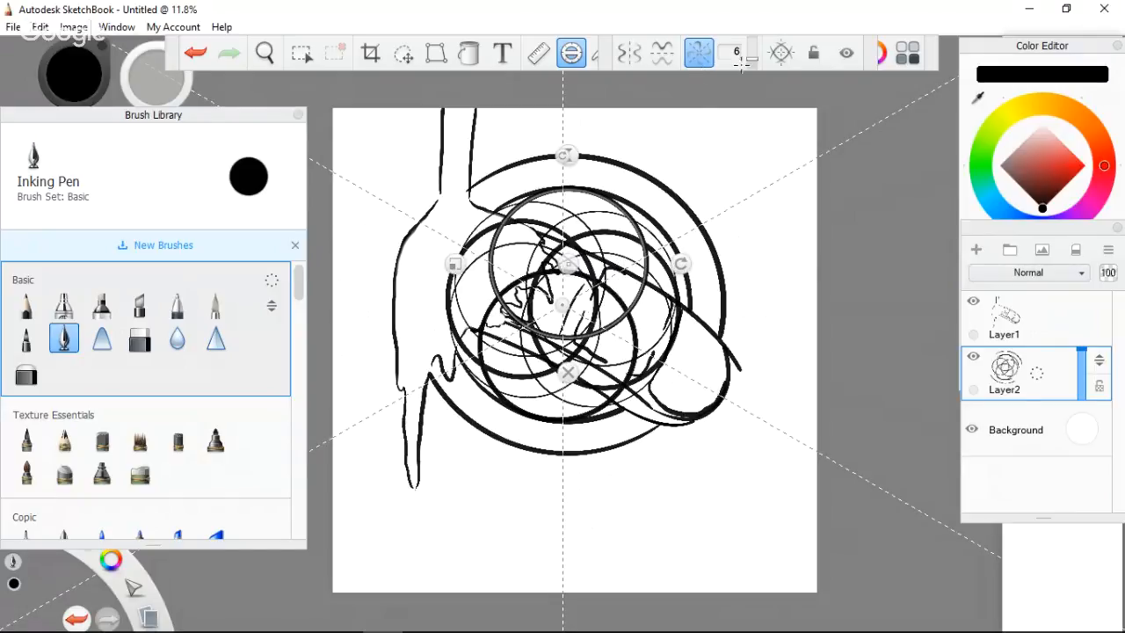
pyautogui.moveTo(753, 57); pyautogui.dragTo(753, 54)
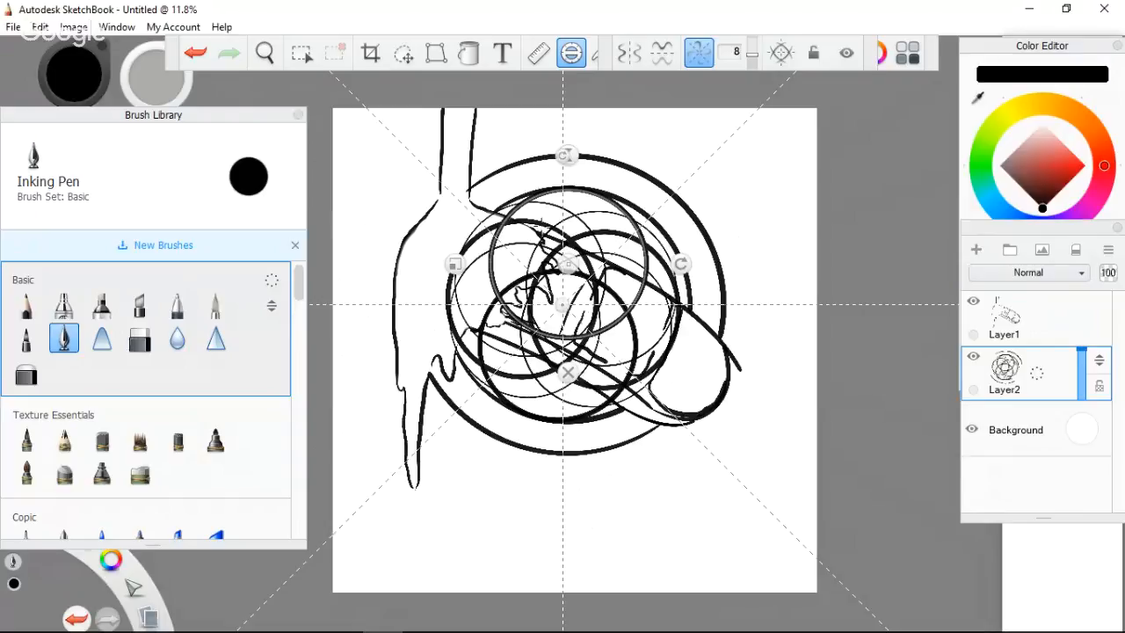
pyautogui.moveTo(542, 193)
pyautogui.mouseDown()
pyautogui.moveTo(584, 190)
pyautogui.moveTo(505, 229)
pyautogui.moveTo(567, 191)
pyautogui.mouseUp()
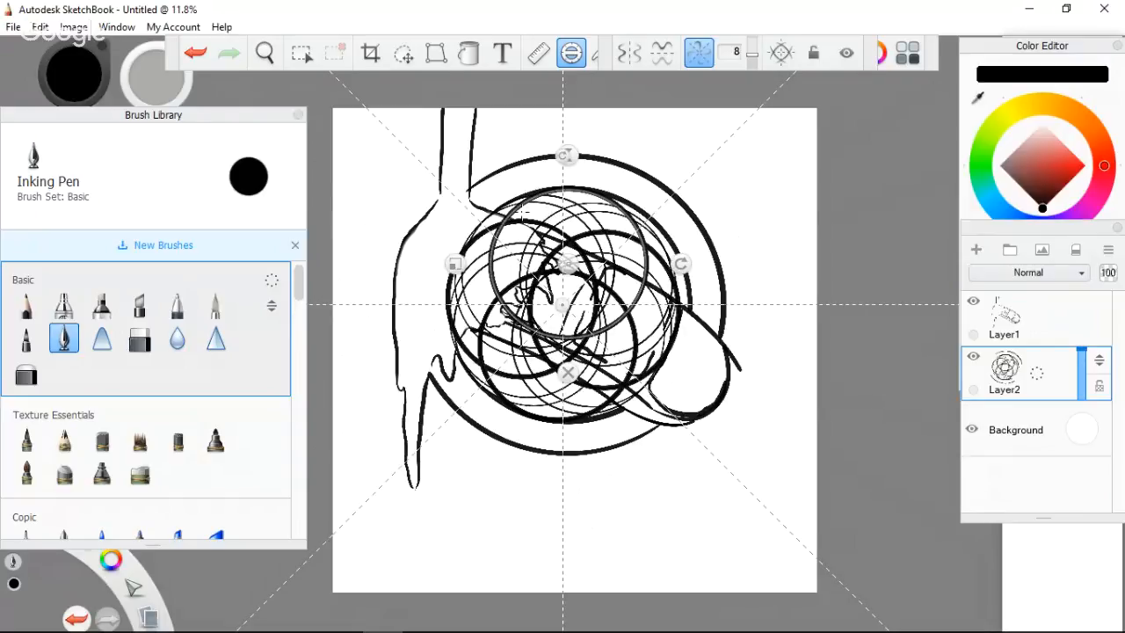
pyautogui.moveTo(504, 224); pyautogui.dragTo(546, 197)
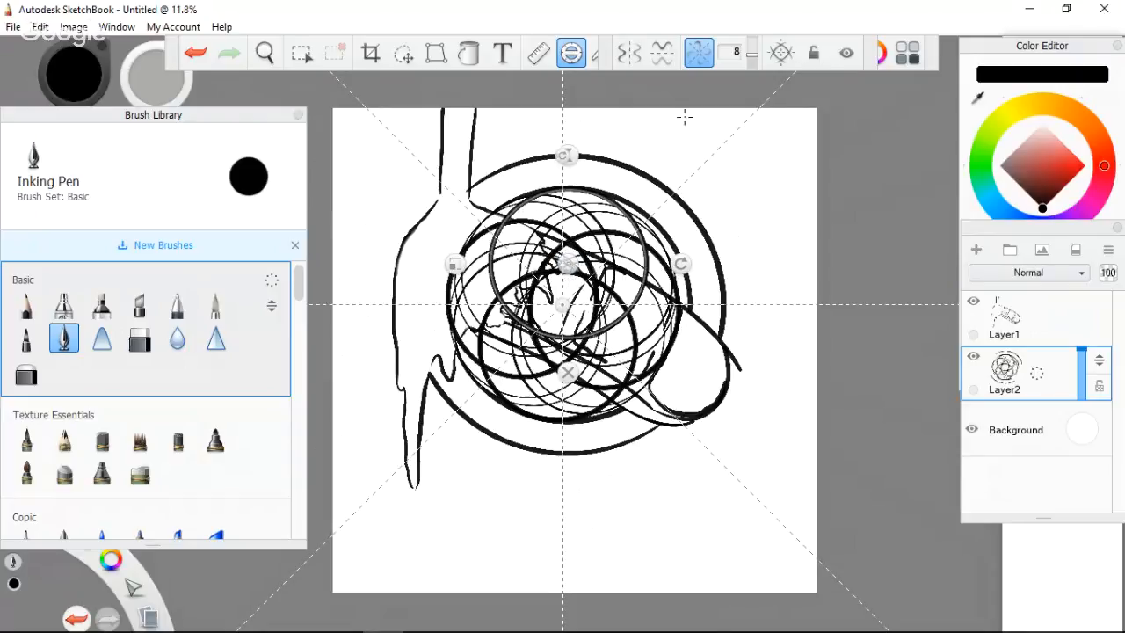
# Set radial symmetry to 11 sectors and ink the small circle, repeating it after rotating the symmetry axes to densify the pattern.
pyautogui.moveTo(753, 54); pyautogui.dragTo(753, 49)
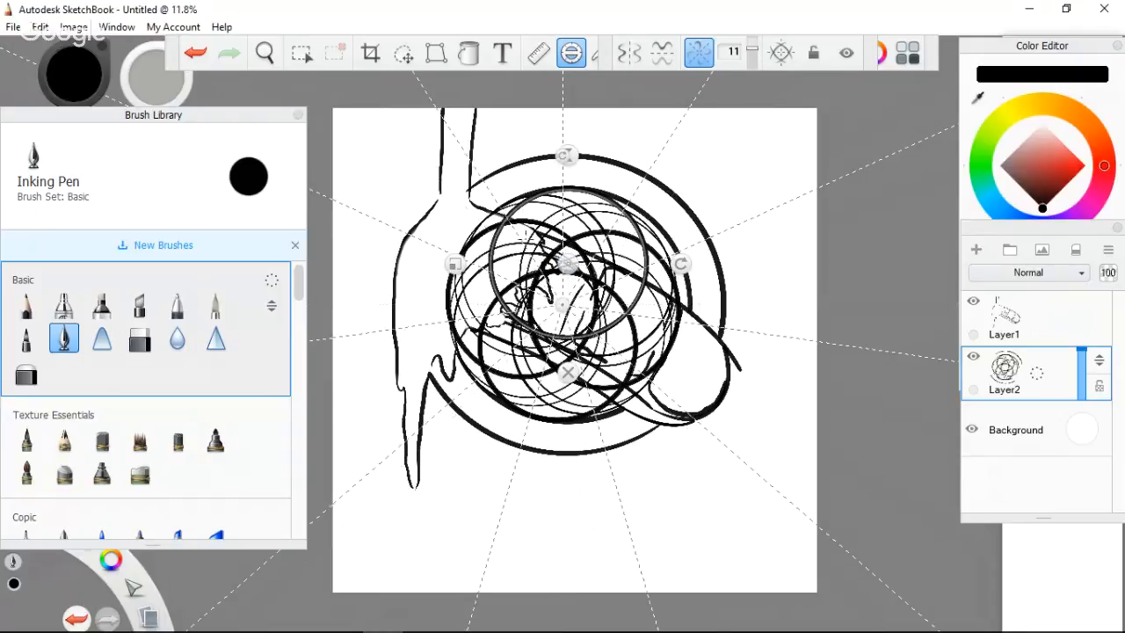
pyautogui.moveTo(539, 201); pyautogui.dragTo(567, 336)
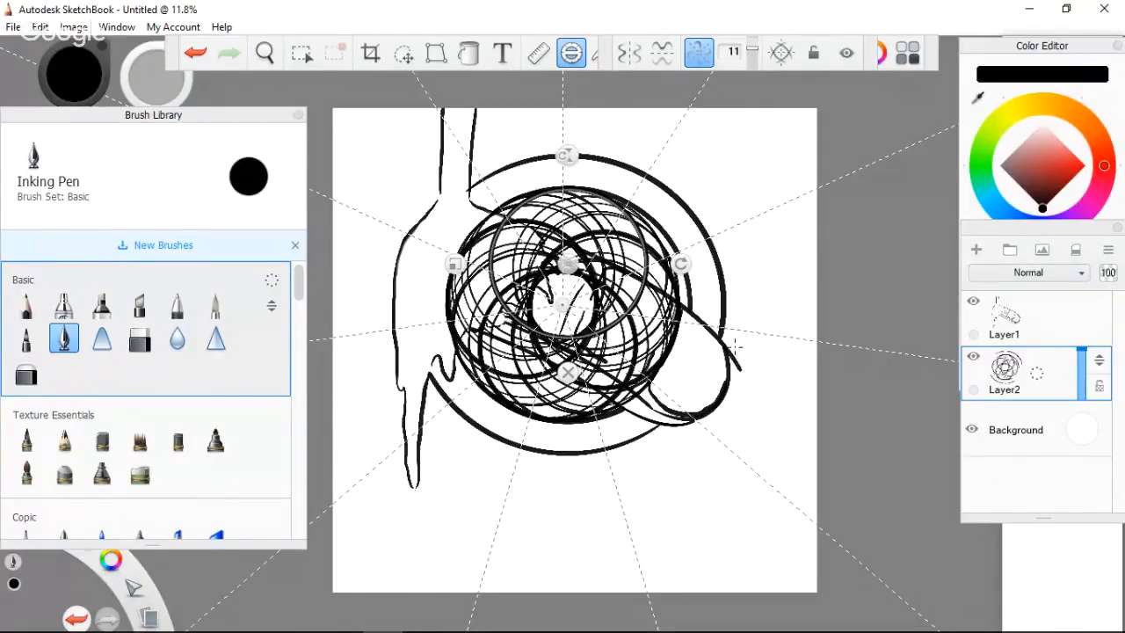
pyautogui.moveTo(564, 155); pyautogui.dragTo(657, 212)
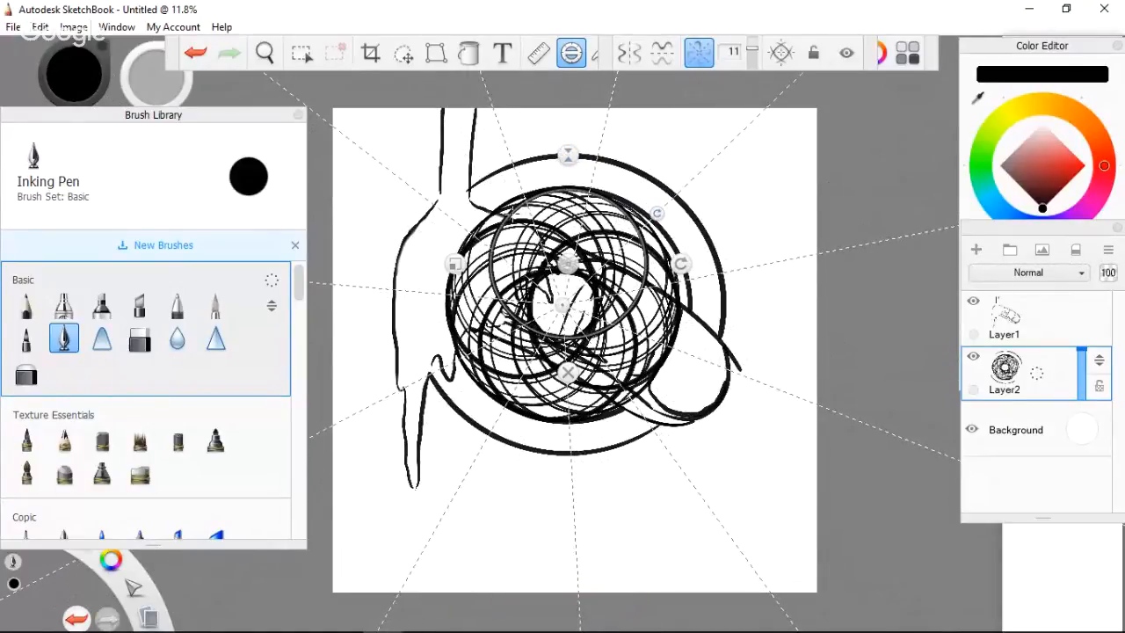
pyautogui.moveTo(557, 188)
pyautogui.mouseDown()
pyautogui.moveTo(634, 223)
pyautogui.moveTo(646, 251)
pyautogui.mouseUp()
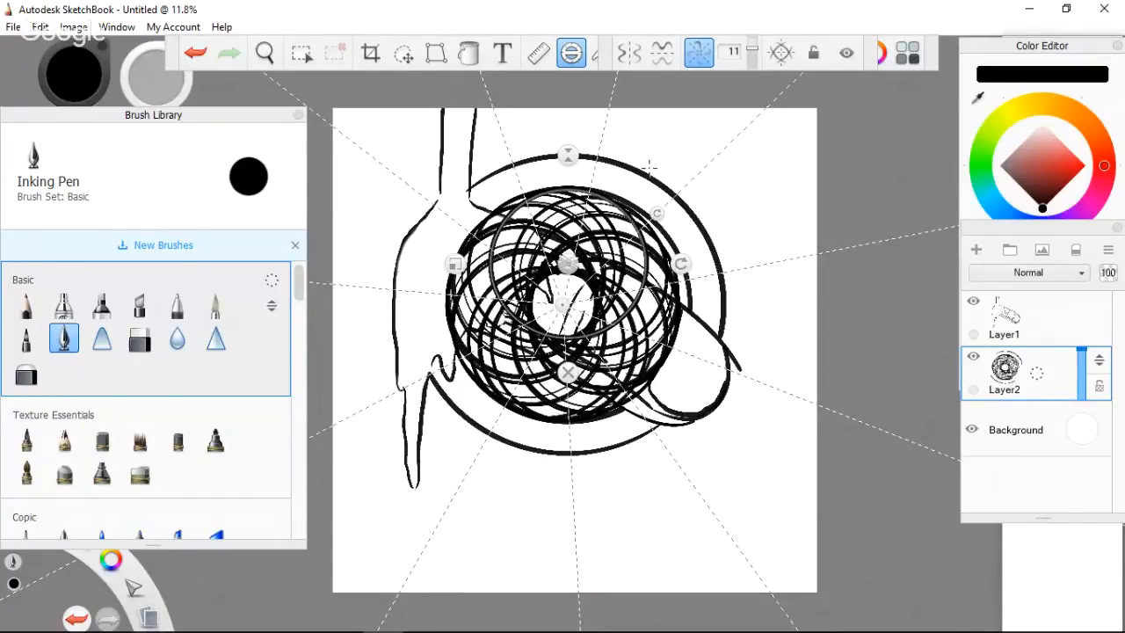
# Turn off the radial symmetry and ellipse guides, and lower Layer2's opacity to 39.
pyautogui.click(699, 54)
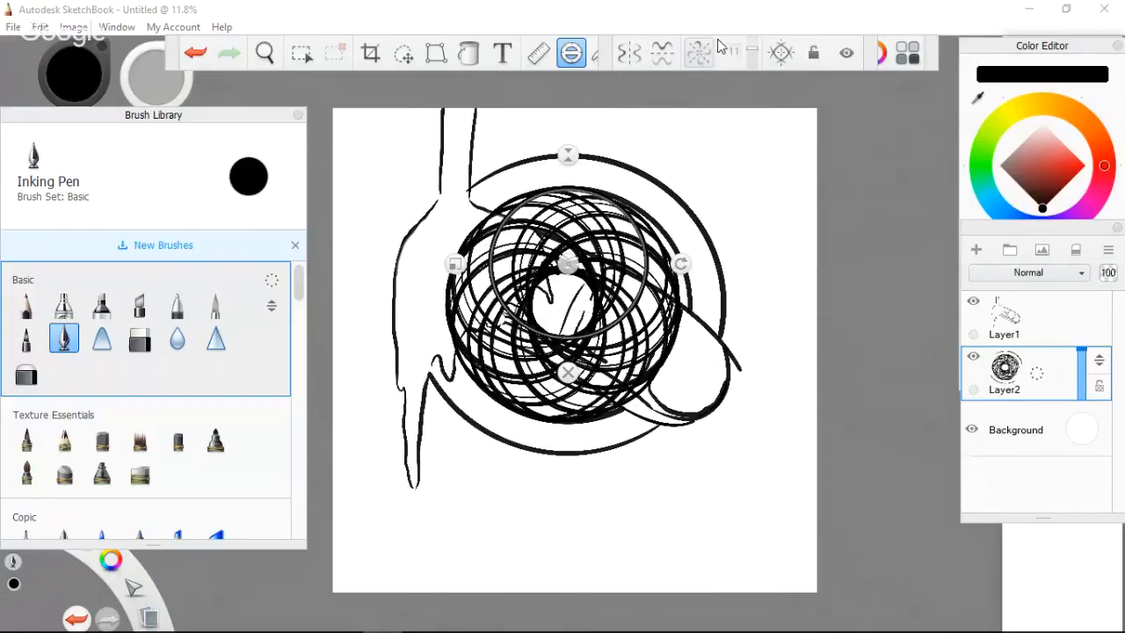
pyautogui.click(871, 54)
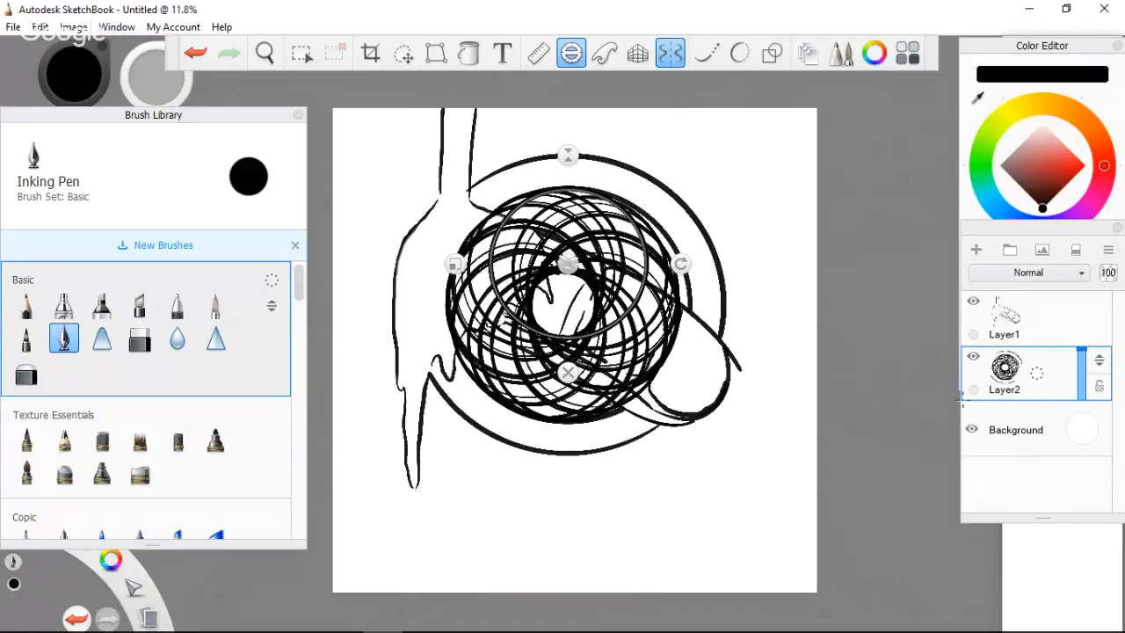
pyautogui.click(140, 339)
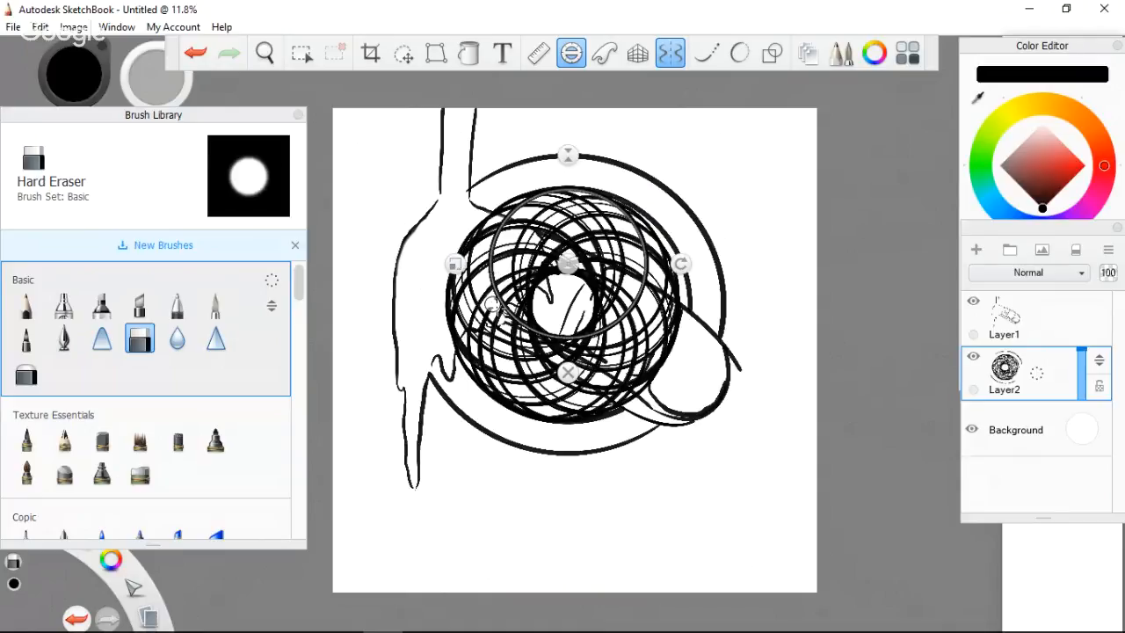
pyautogui.click(570, 378)
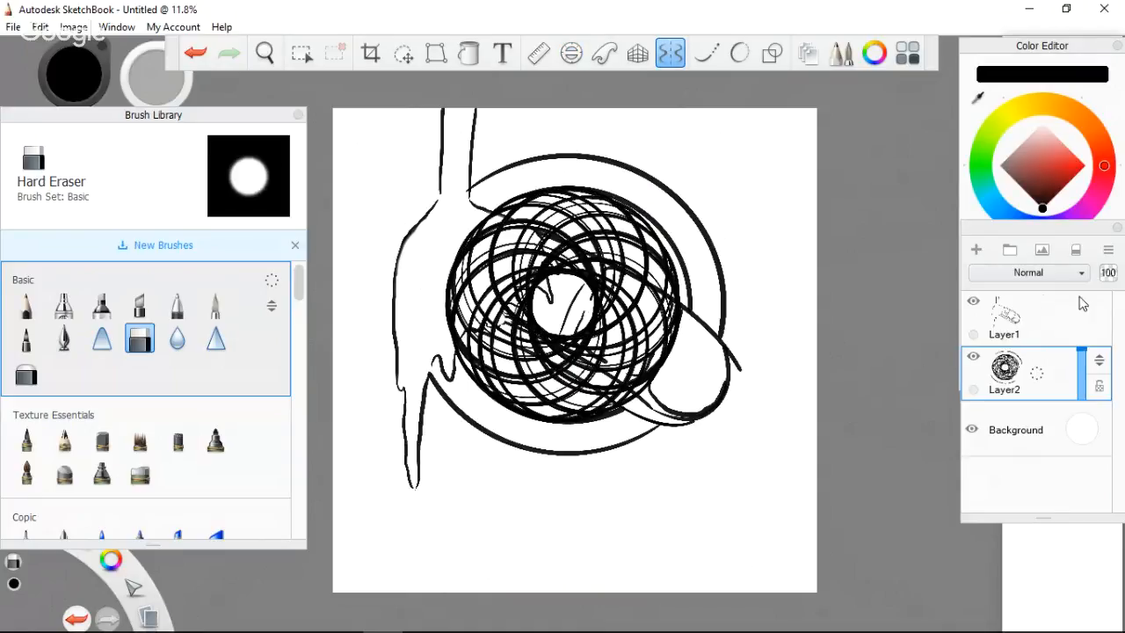
pyautogui.moveTo(1083, 372); pyautogui.dragTo(1088, 388)
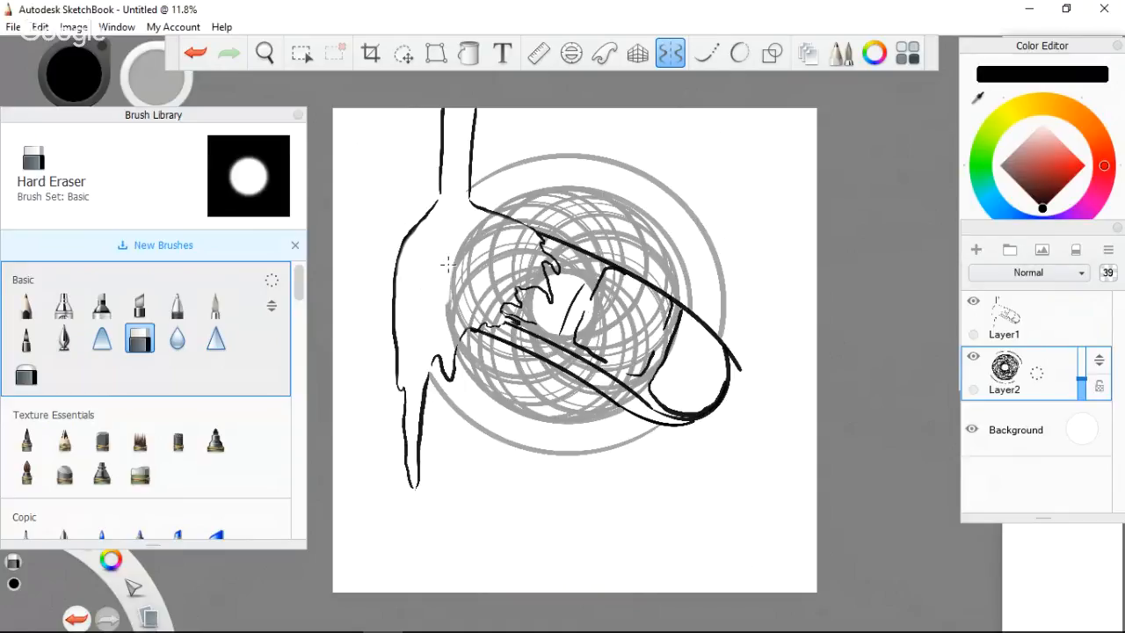
# Try erasing the circle pattern inside the pour and the elongated subject with the Hard Eraser, and undo the erasing.
pyautogui.moveTo(449, 264)
pyautogui.mouseDown()
pyautogui.moveTo(499, 274)
pyautogui.moveTo(510, 255)
pyautogui.mouseUp()
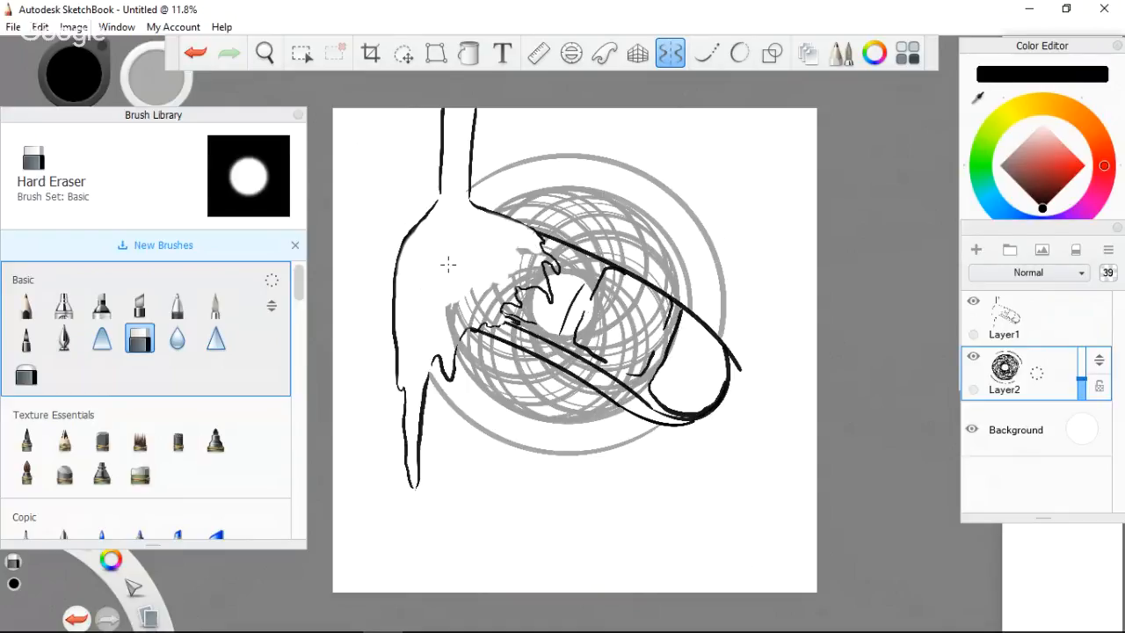
pyautogui.moveTo(540, 253)
pyautogui.mouseDown()
pyautogui.moveTo(587, 264)
pyautogui.moveTo(612, 284)
pyautogui.mouseUp()
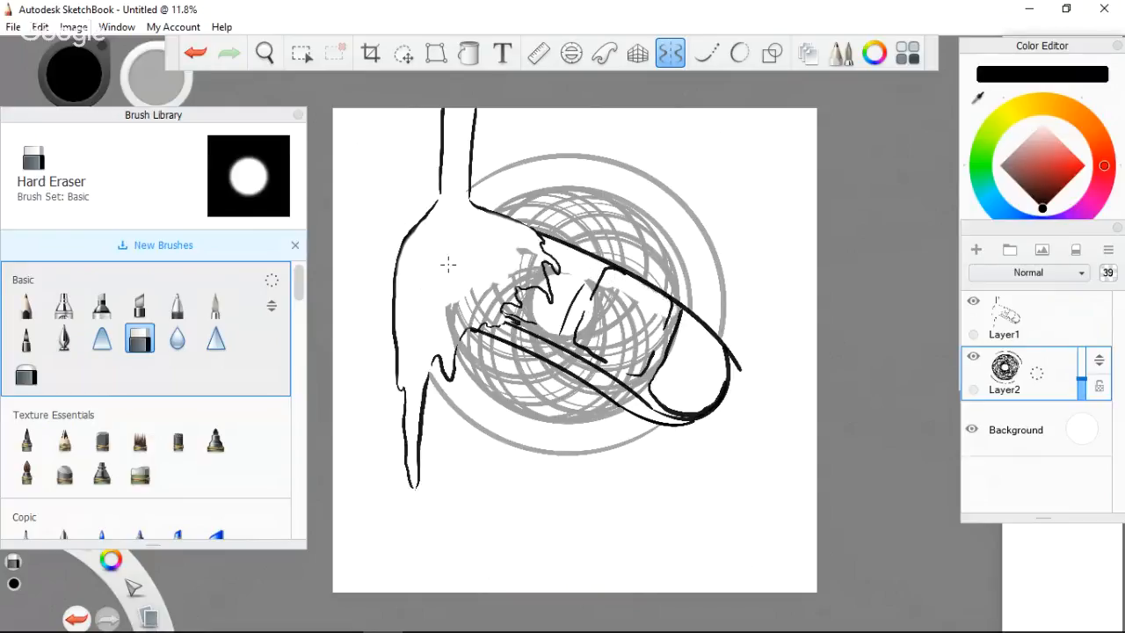
pyautogui.moveTo(675, 326)
pyautogui.mouseDown()
pyautogui.moveTo(611, 313)
pyautogui.moveTo(639, 358)
pyautogui.mouseUp()
pyautogui.moveTo(599, 326)
pyautogui.mouseDown()
pyautogui.moveTo(619, 378)
pyautogui.moveTo(588, 351)
pyautogui.moveTo(582, 369)
pyautogui.moveTo(557, 362)
pyautogui.moveTo(612, 375)
pyautogui.moveTo(594, 368)
pyautogui.mouseUp()
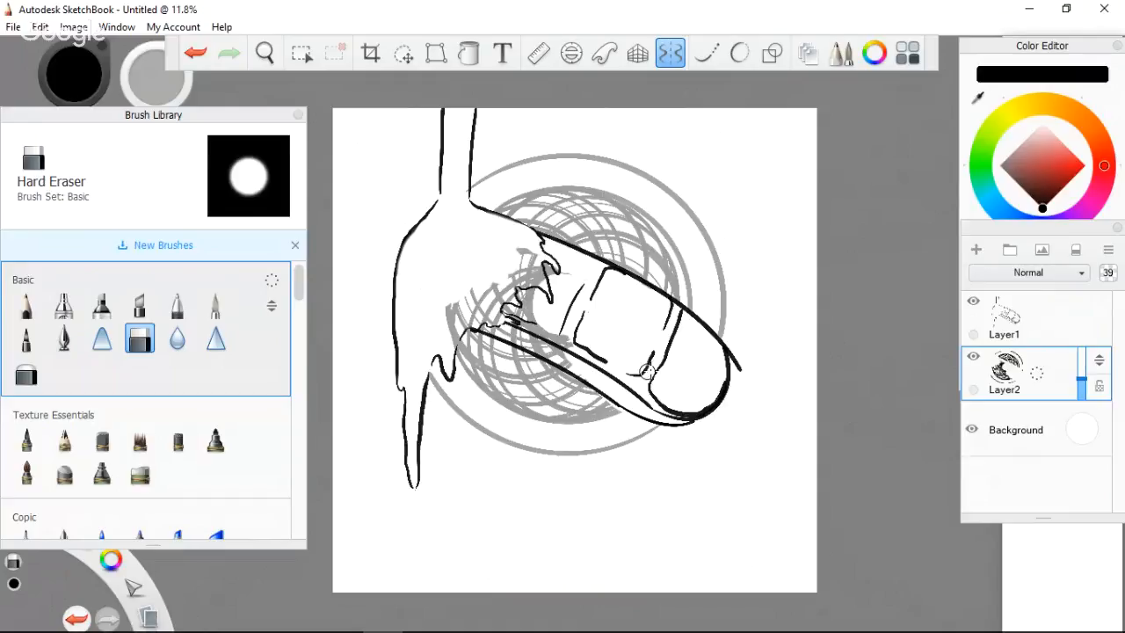
pyautogui.hotkey('ctrl', 'z')
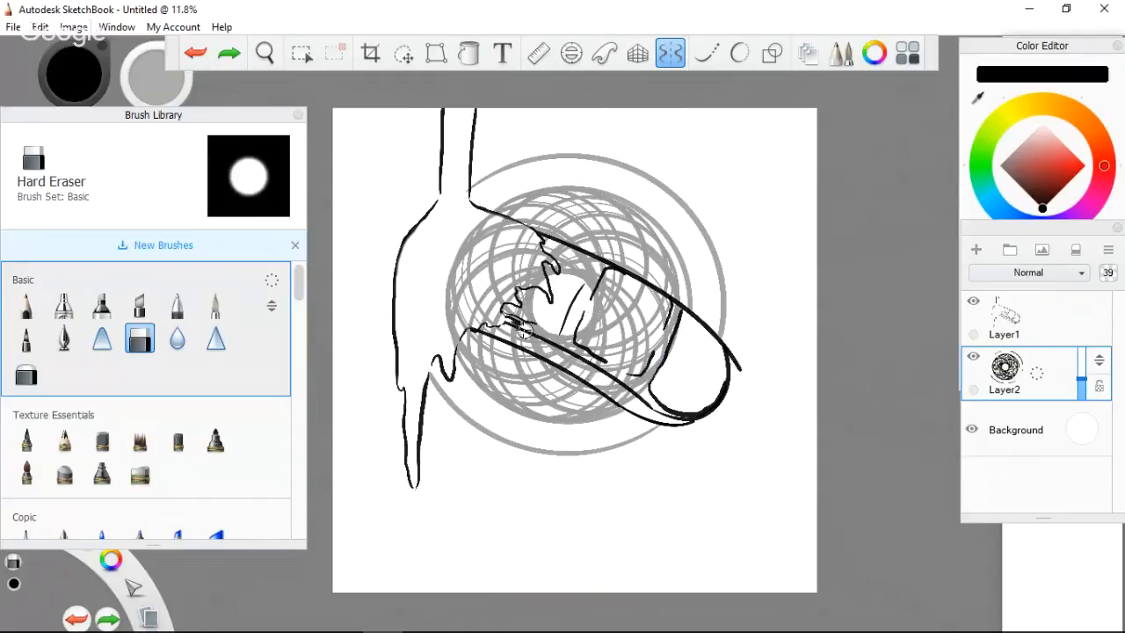
# Erase the parts of Layer2's circle pattern that overlap the elongated subject and the dripping pour, using the Hard Eraser.
pyautogui.moveTo(523, 329)
pyautogui.mouseDown()
pyautogui.moveTo(530, 346)
pyautogui.moveTo(638, 383)
pyautogui.moveTo(666, 316)
pyautogui.mouseUp()
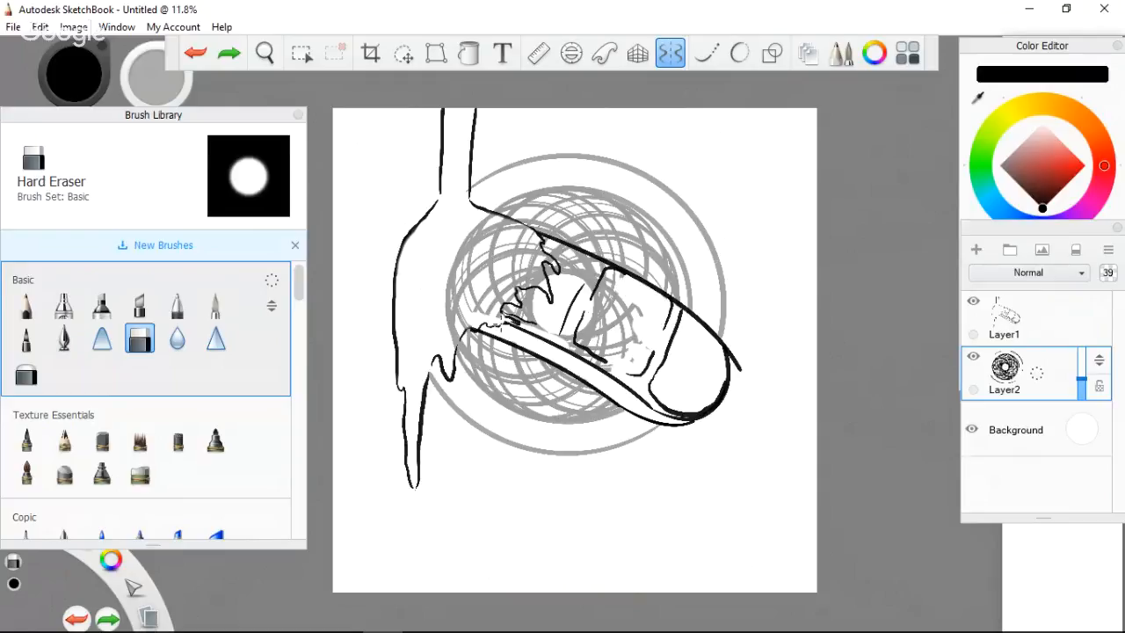
pyautogui.moveTo(600, 262)
pyautogui.mouseDown()
pyautogui.moveTo(568, 255)
pyautogui.moveTo(550, 266)
pyautogui.moveTo(533, 242)
pyautogui.mouseUp()
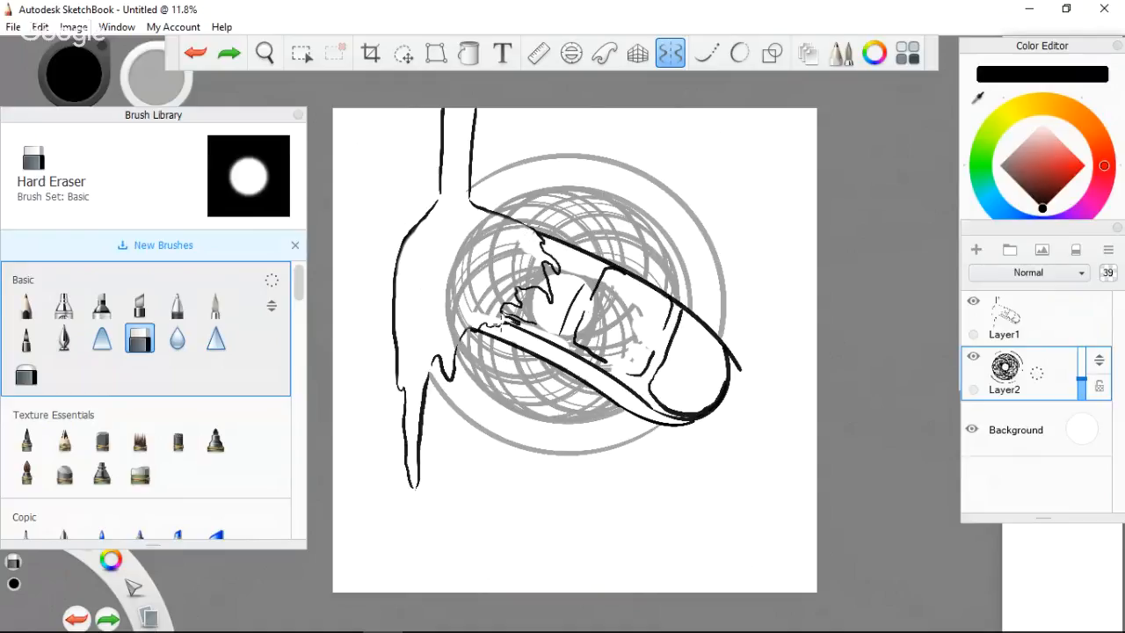
pyautogui.moveTo(527, 225)
pyautogui.mouseDown()
pyautogui.moveTo(501, 223)
pyautogui.moveTo(448, 287)
pyautogui.moveTo(482, 257)
pyautogui.moveTo(506, 263)
pyautogui.moveTo(486, 247)
pyautogui.moveTo(541, 277)
pyautogui.moveTo(559, 270)
pyautogui.moveTo(615, 307)
pyautogui.moveTo(634, 338)
pyautogui.moveTo(580, 356)
pyautogui.moveTo(523, 312)
pyautogui.moveTo(523, 277)
pyautogui.mouseUp()
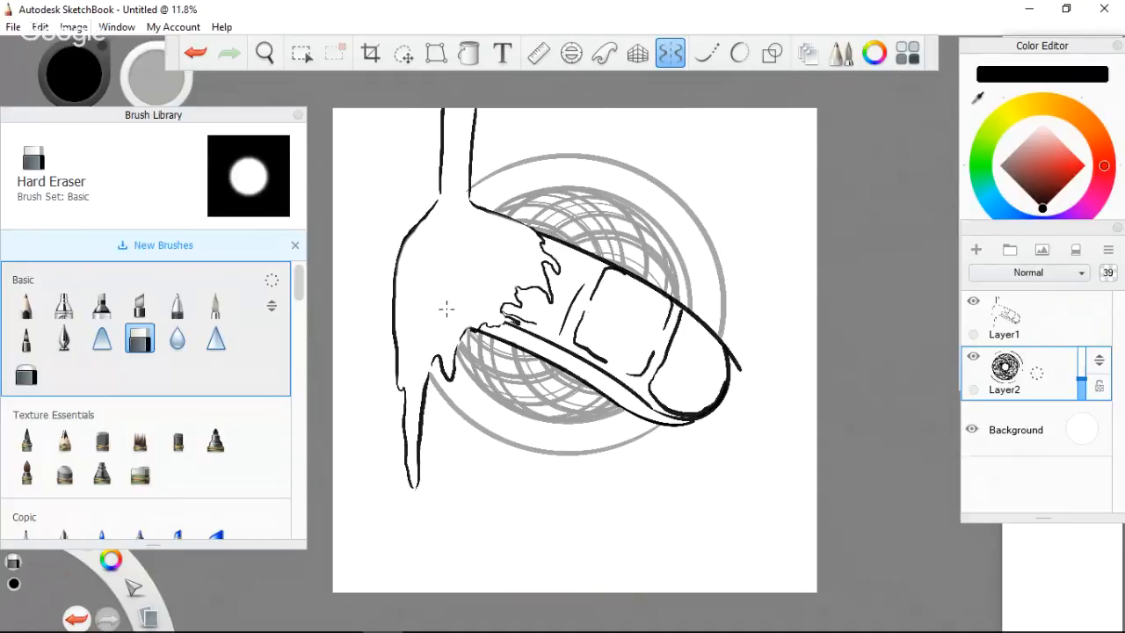
pyautogui.hotkey('ctrl', 'z')
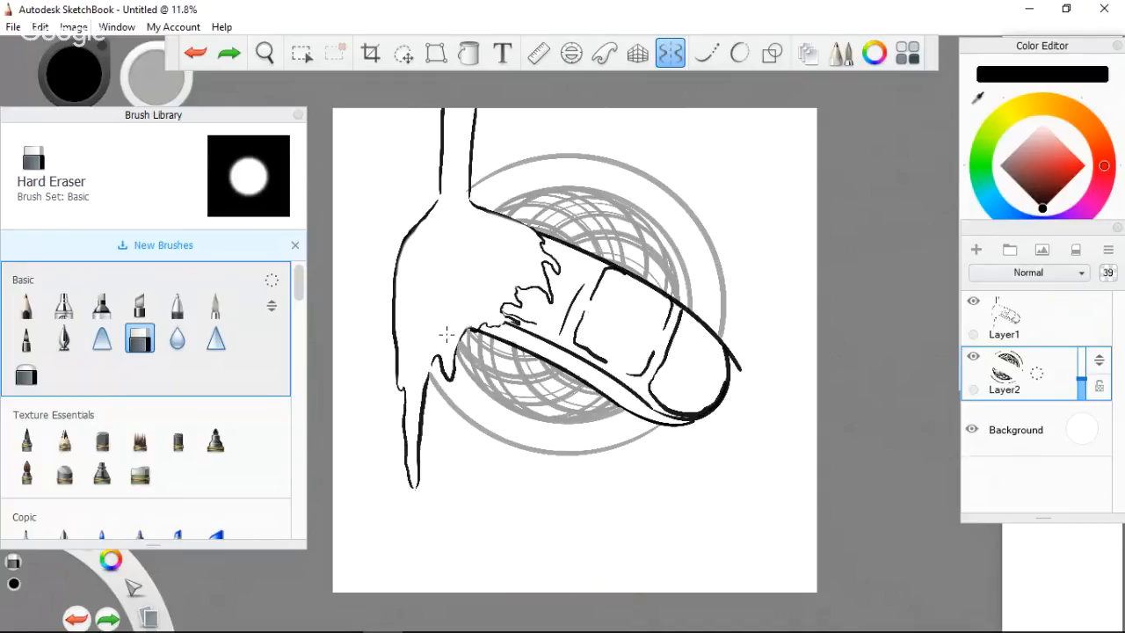
pyautogui.moveTo(446, 334); pyautogui.dragTo(450, 330)
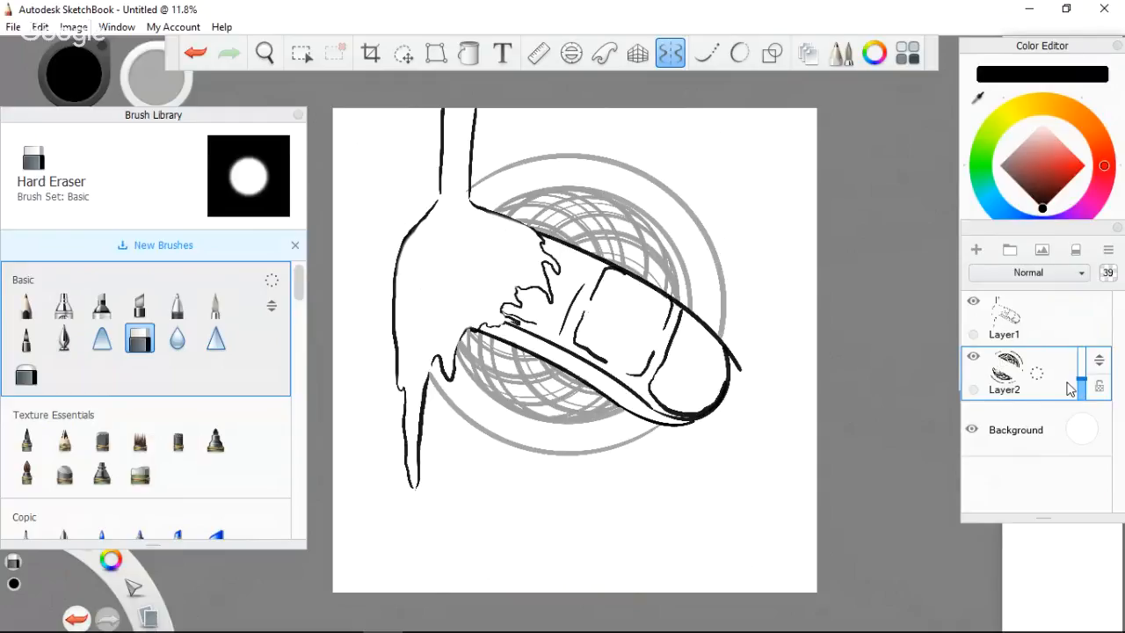
# Set Layer2's opacity back to 100 and erase leftover pattern marks near the pour's ragged lower edge.
pyautogui.moveTo(1068, 383); pyautogui.dragTo(1070, 371)
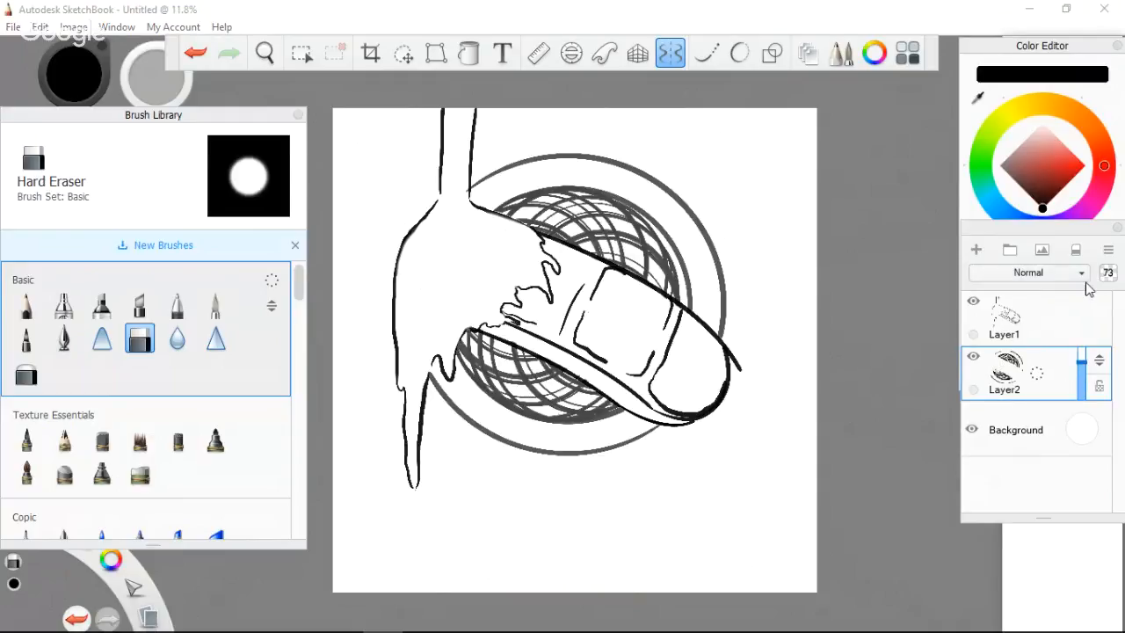
pyautogui.click(1082, 367)
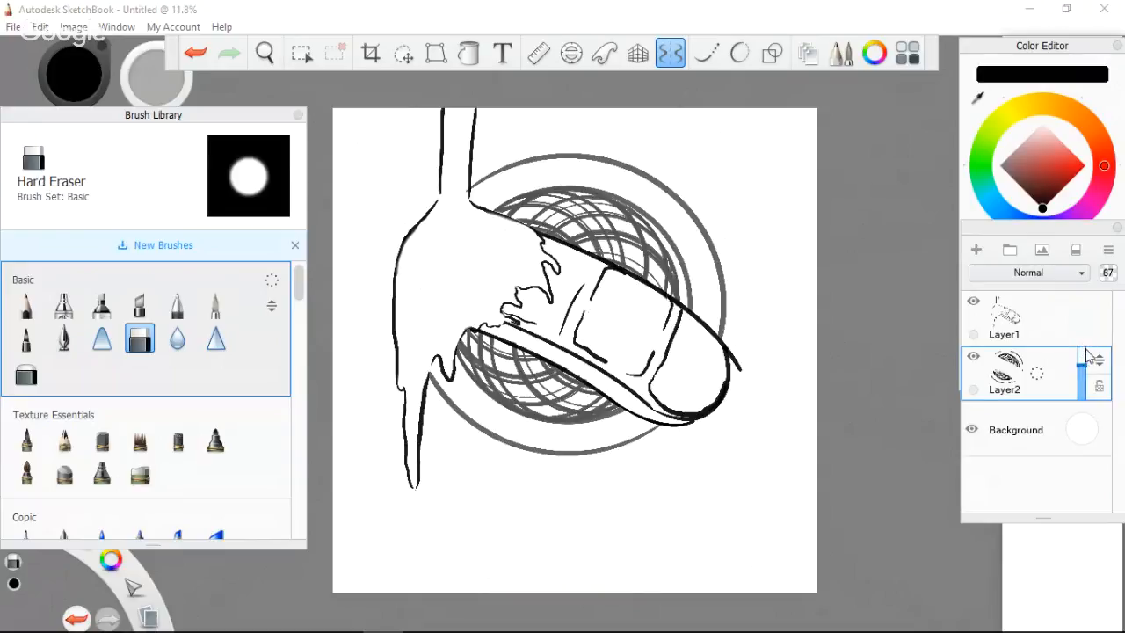
pyautogui.moveTo(1083, 355)
pyautogui.mouseDown()
pyautogui.moveTo(1091, 406)
pyautogui.moveTo(1086, 307)
pyautogui.mouseUp()
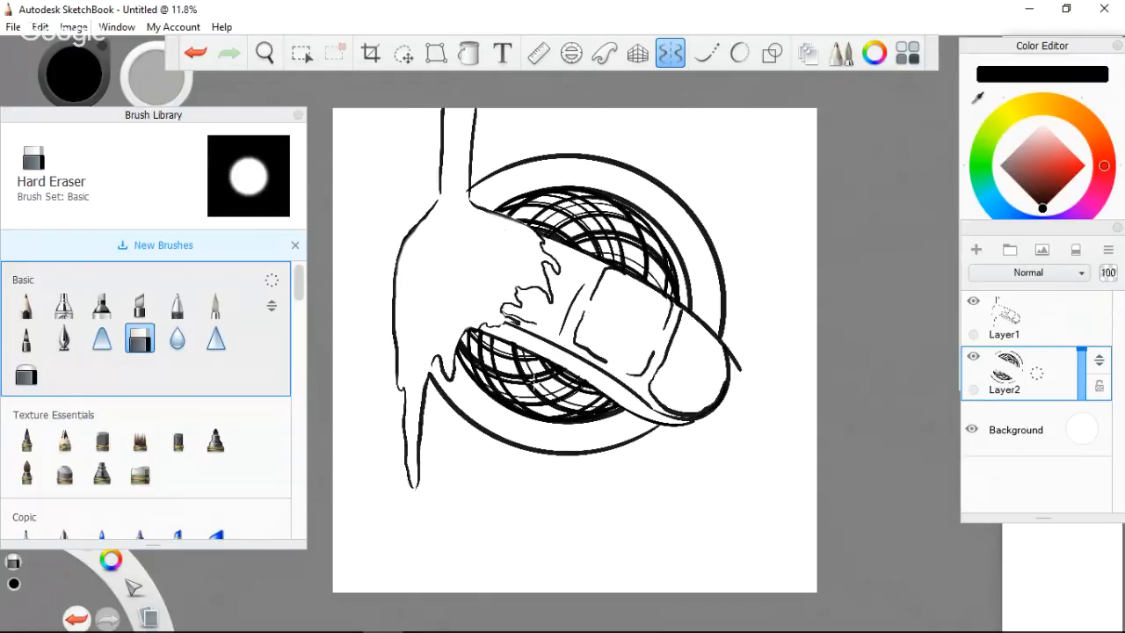
pyautogui.moveTo(517, 323); pyautogui.dragTo(530, 326)
# Add a new layer and place it between Layer2 and the background.
pyautogui.click(976, 251)
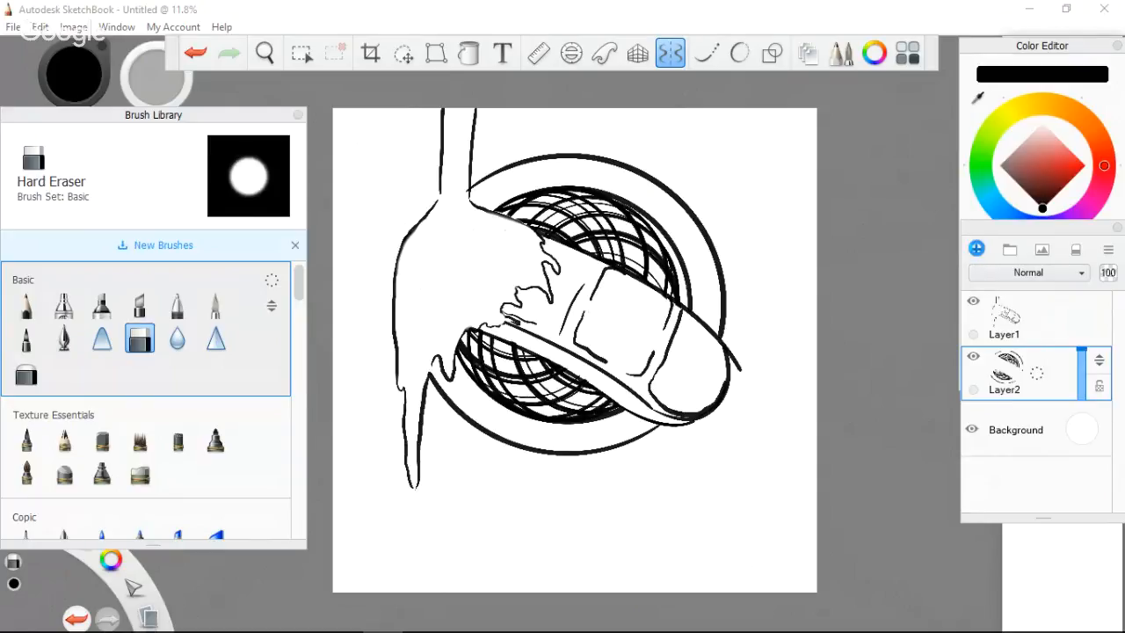
pyautogui.moveTo(1100, 362); pyautogui.dragTo(1097, 452)
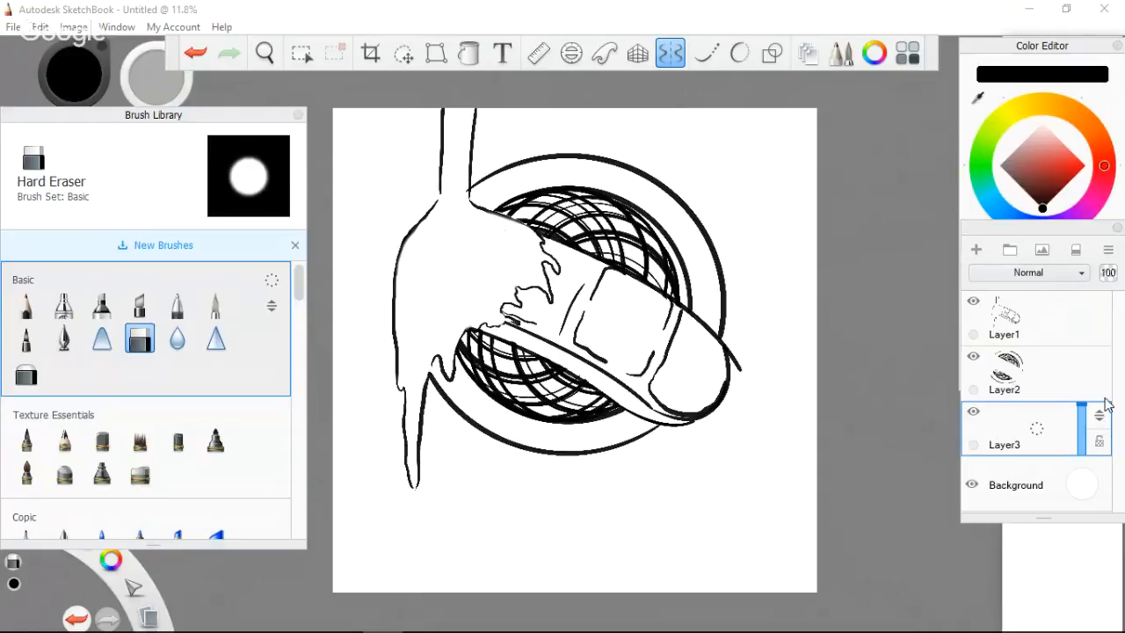
# Choose R27 Cadmium Red from the red illustration colors of the Copic Library as the drawing color.
pyautogui.click(1077, 174)
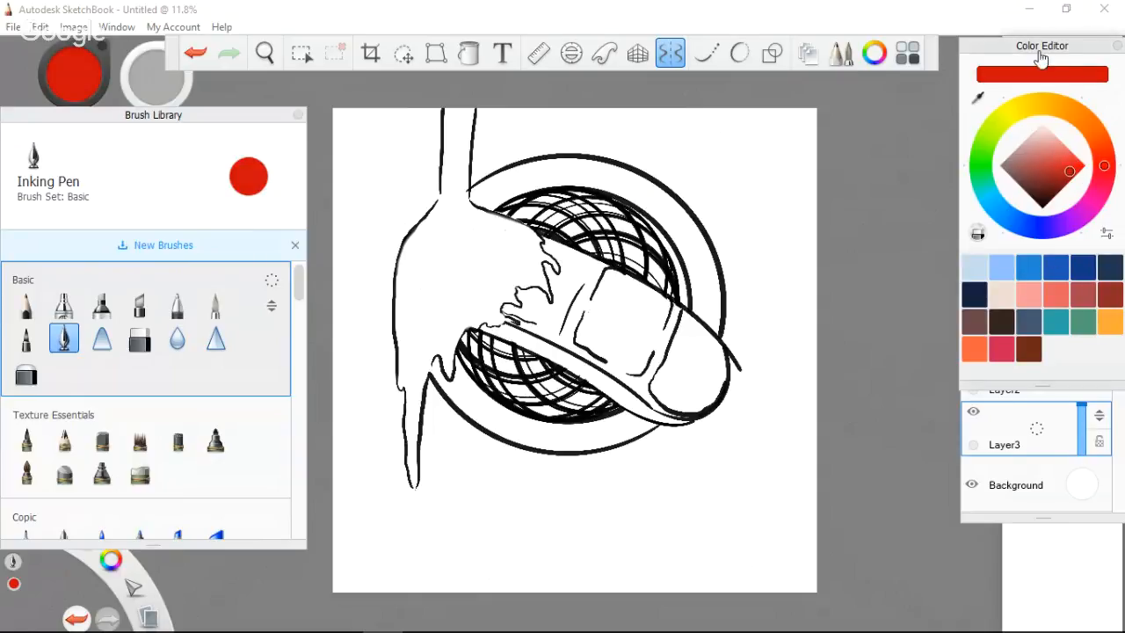
pyautogui.click(1118, 45)
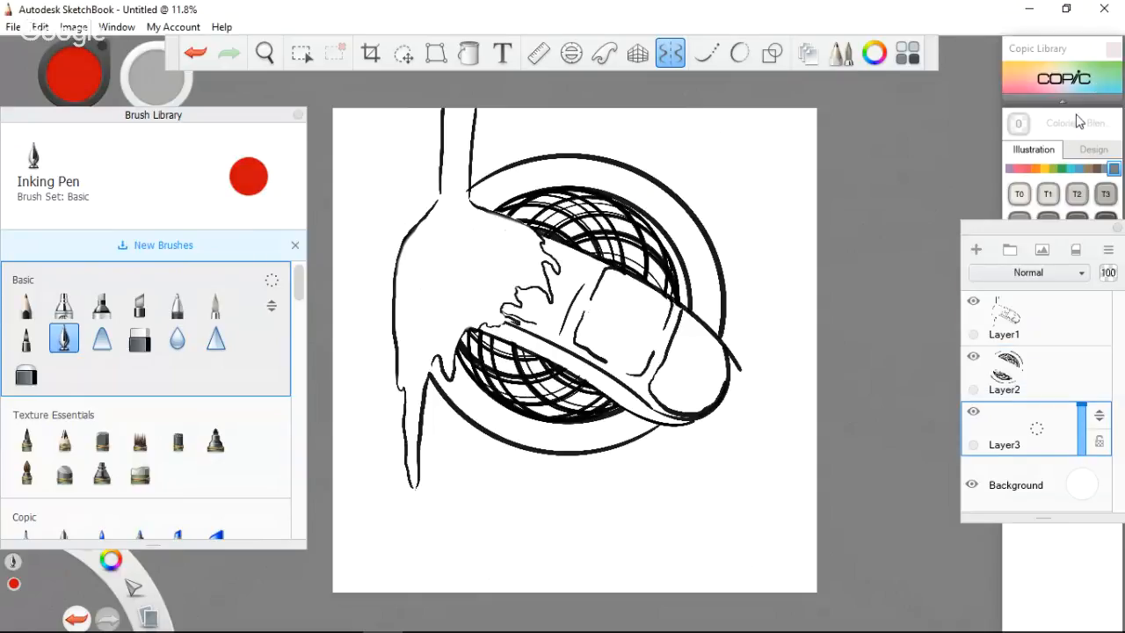
pyautogui.click(1069, 58)
pyautogui.click(1027, 168)
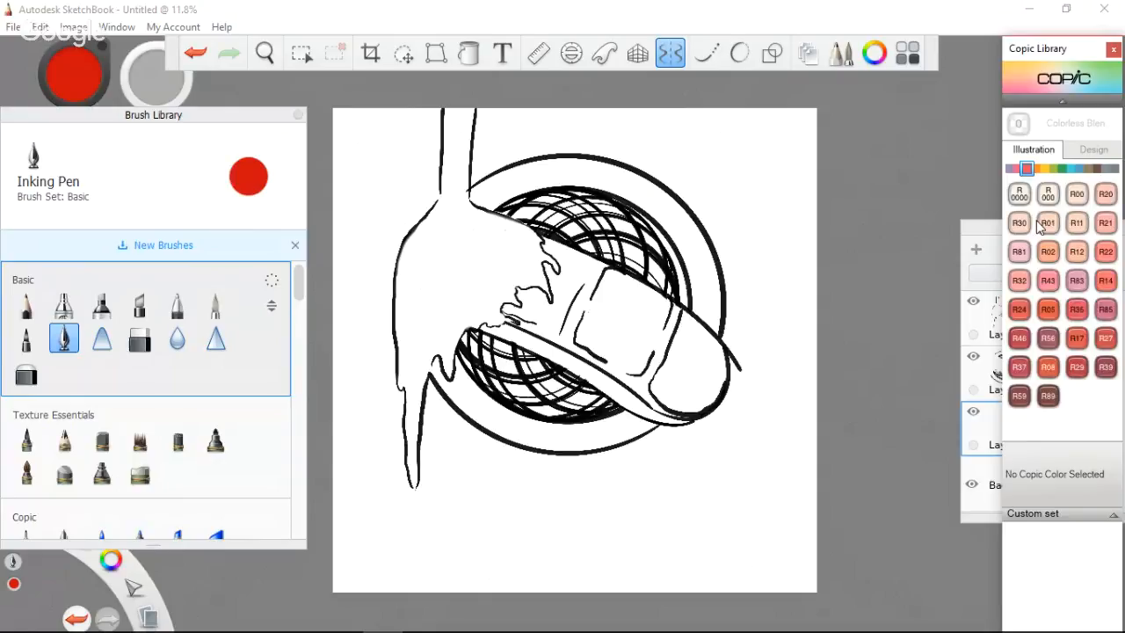
pyautogui.click(1082, 366)
pyautogui.click(1106, 338)
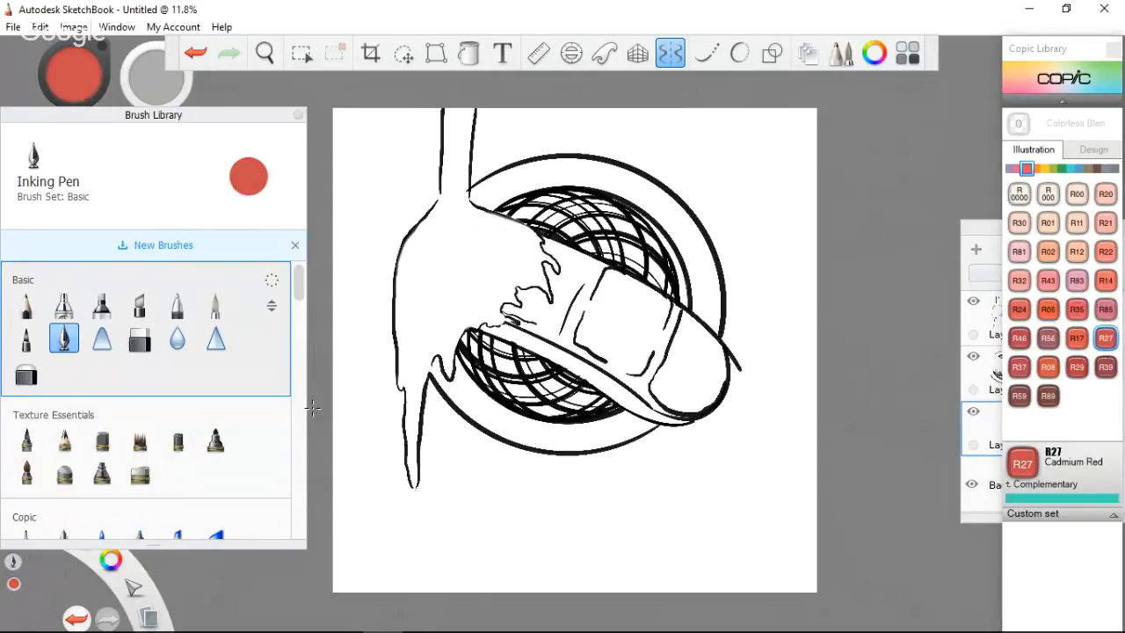
# Select the Copic Extra Broad Nib from the Copic brush set.
pyautogui.moveTo(297, 290); pyautogui.dragTo(322, 512)
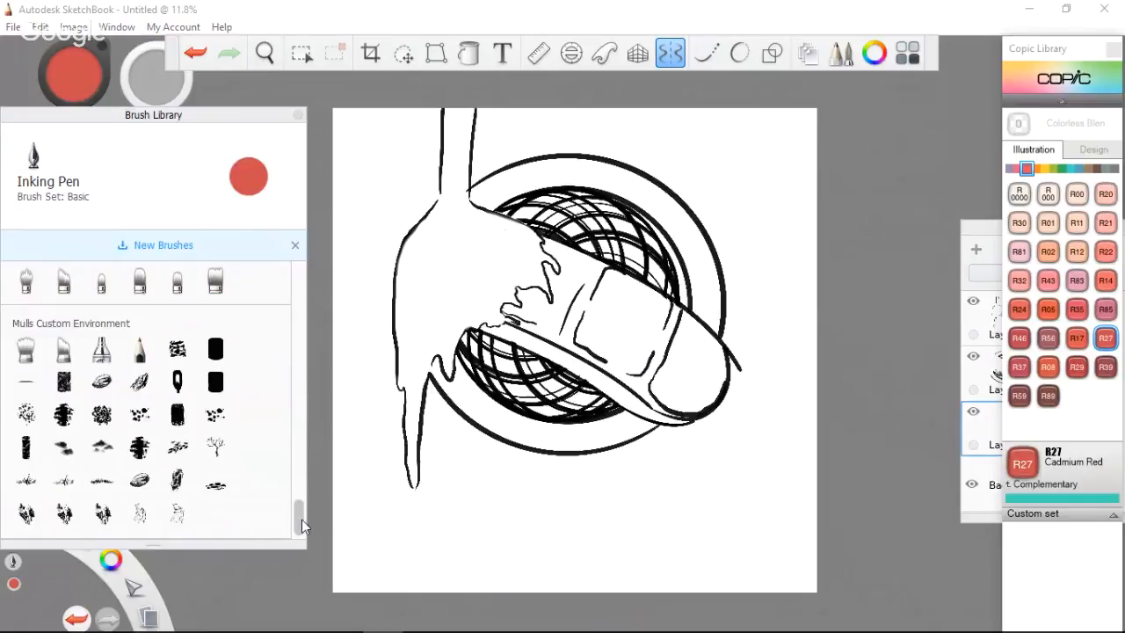
pyautogui.moveTo(301, 521)
pyautogui.mouseDown()
pyautogui.moveTo(291, 427)
pyautogui.moveTo(286, 473)
pyautogui.moveTo(298, 309)
pyautogui.mouseUp()
pyautogui.click(216, 382)
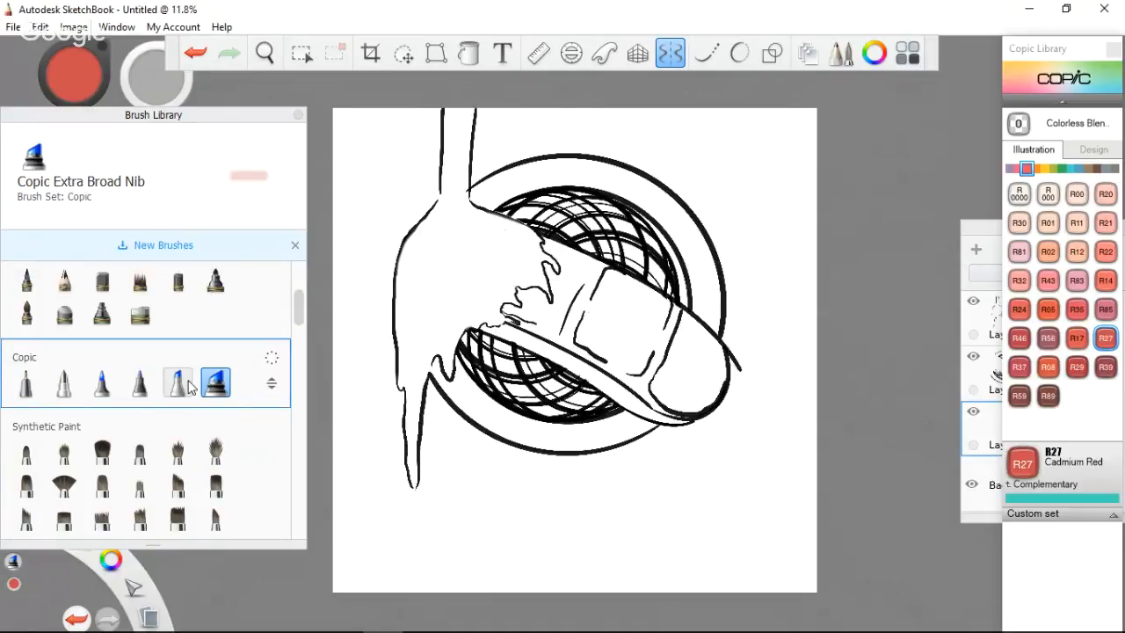
# Select the paint splash area on Layer1 with the Magic Wand, clearing the whole-canvas selection made on Layer3.
pyautogui.click(301, 54)
pyautogui.click(678, 53)
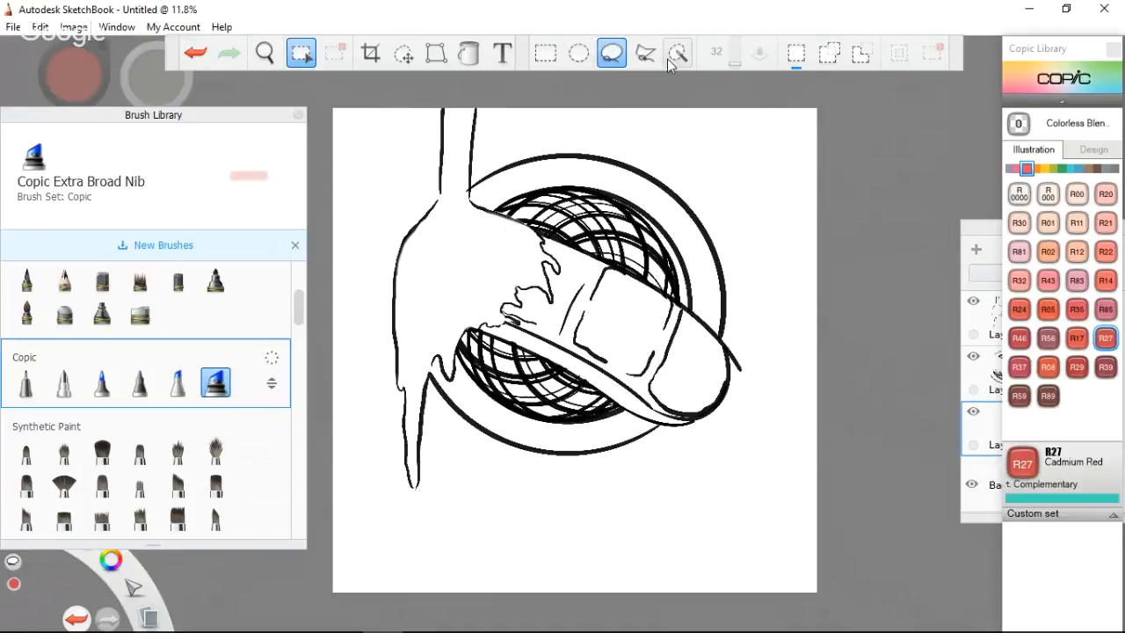
pyautogui.click(473, 281)
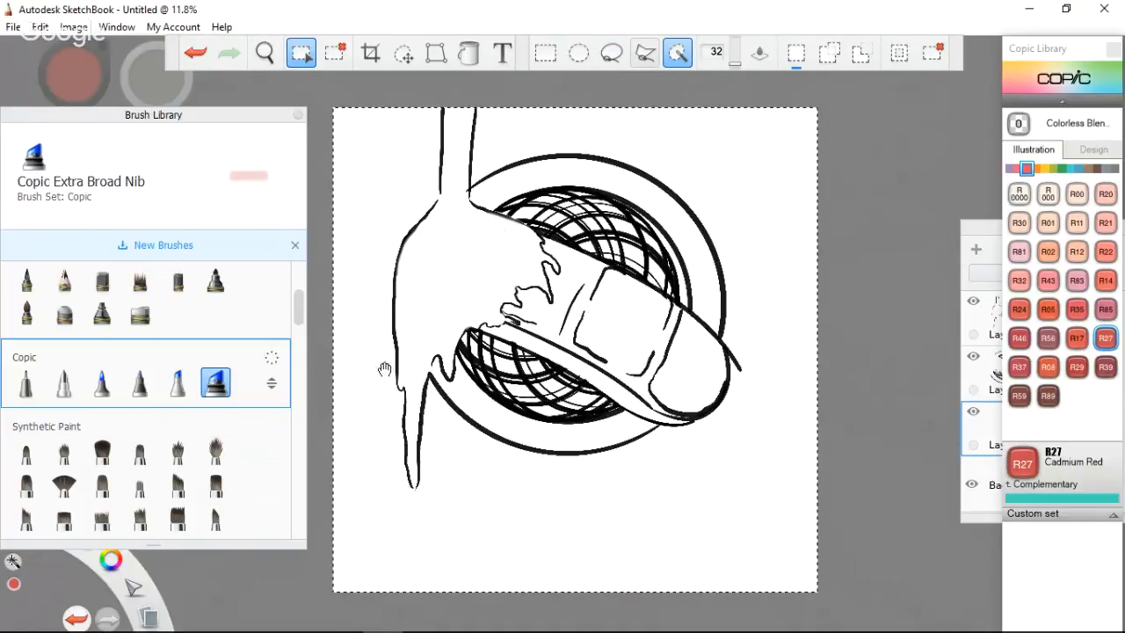
pyautogui.click(989, 320)
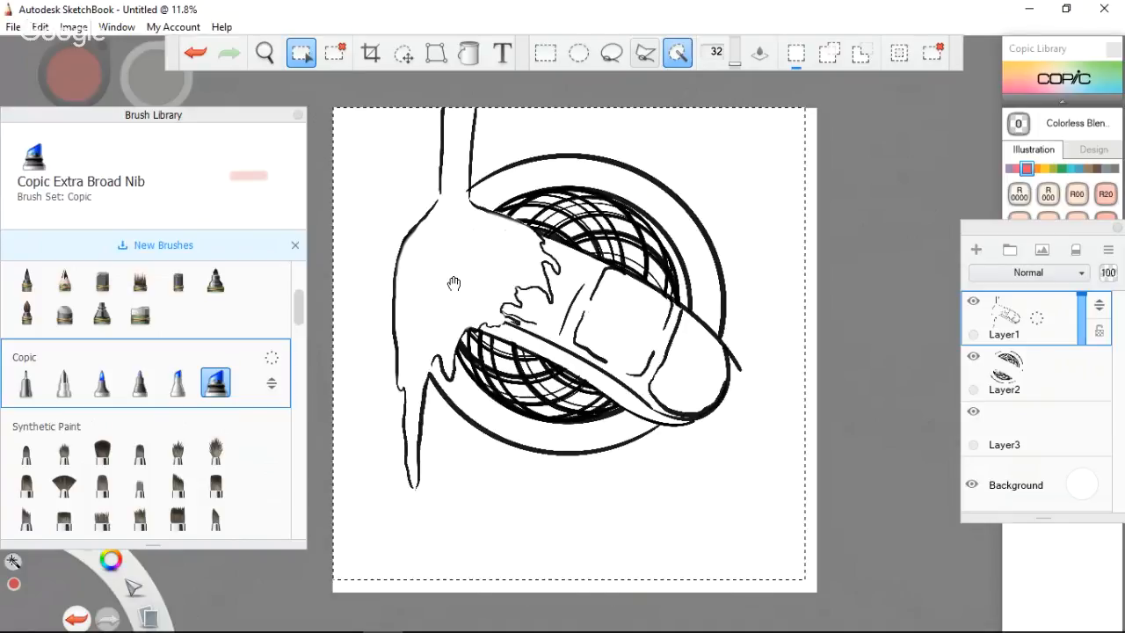
pyautogui.click(338, 54)
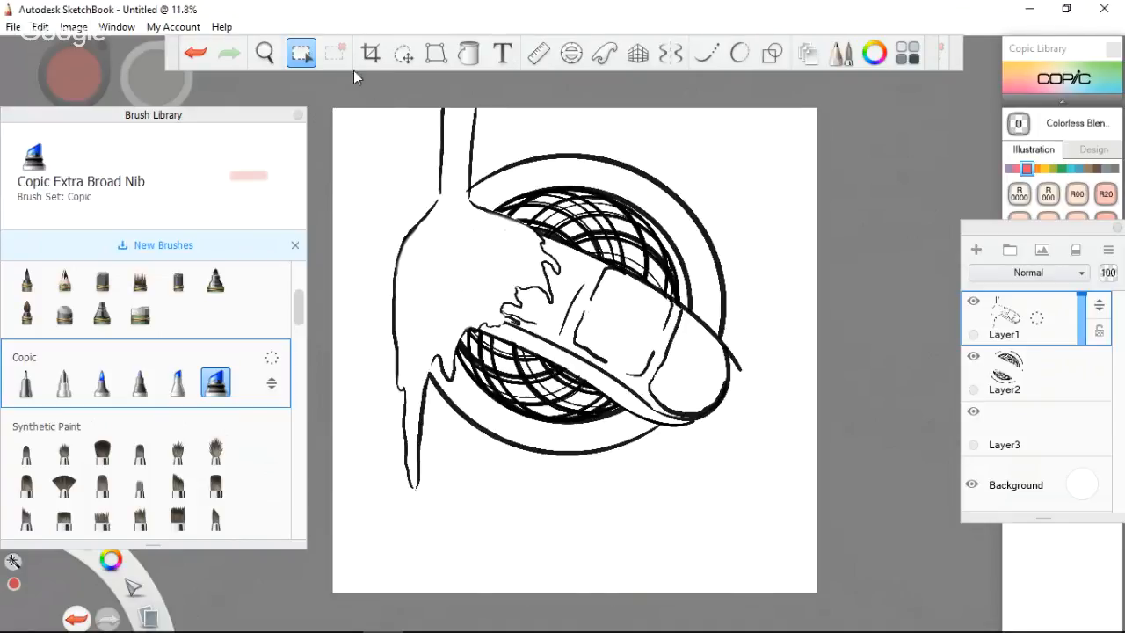
pyautogui.click(463, 272)
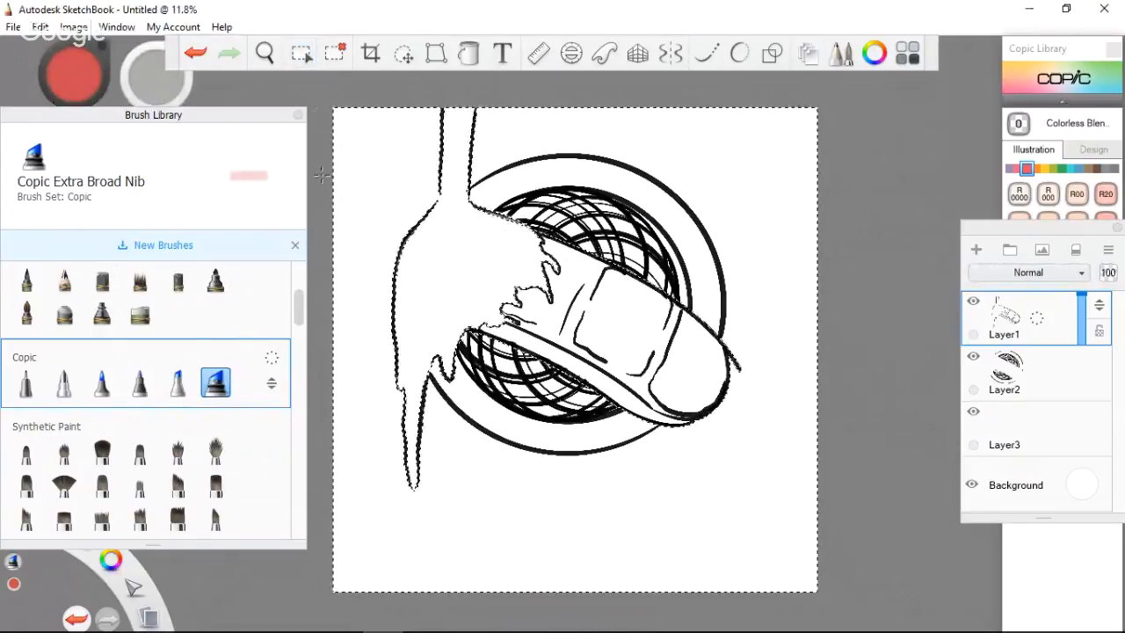
# Try R27 Cadmium Red strokes inside the splash with the Copic Extra Broad Nib and undo them.
pyautogui.moveTo(425, 297)
pyautogui.mouseDown()
pyautogui.moveTo(417, 361)
pyautogui.moveTo(457, 322)
pyautogui.moveTo(465, 289)
pyautogui.moveTo(515, 300)
pyautogui.mouseUp()
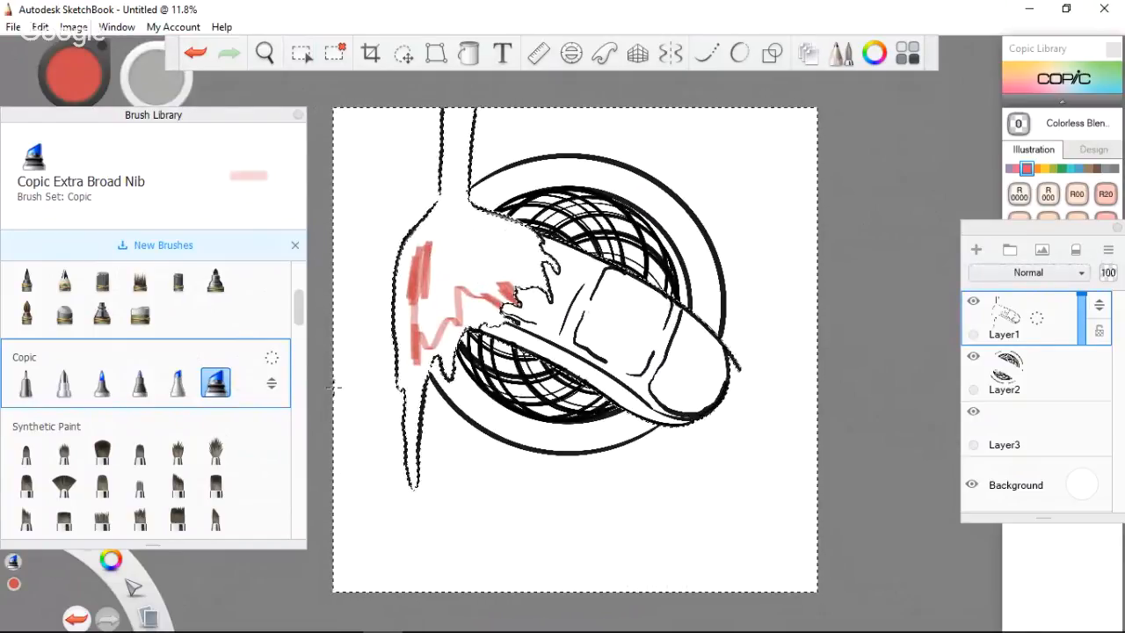
pyautogui.hotkey('ctrl', 'z')
pyautogui.hotkey('ctrl', 'z')
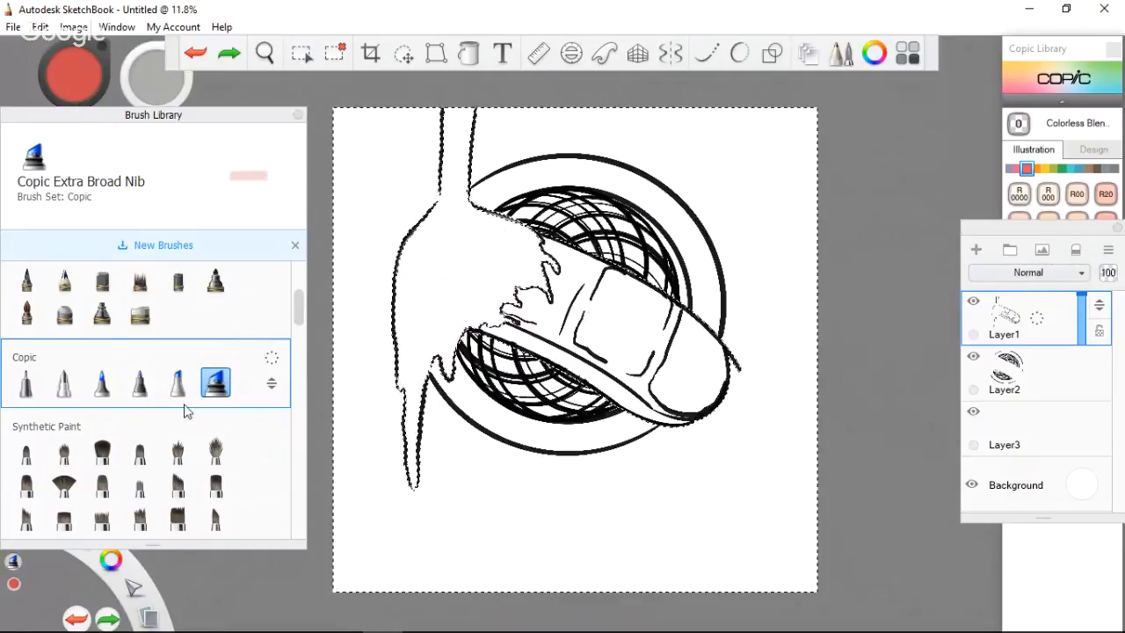
# Test the Synthetic Round Bristle Brush with a short red stroke in the splash and undo it.
pyautogui.click(102, 451)
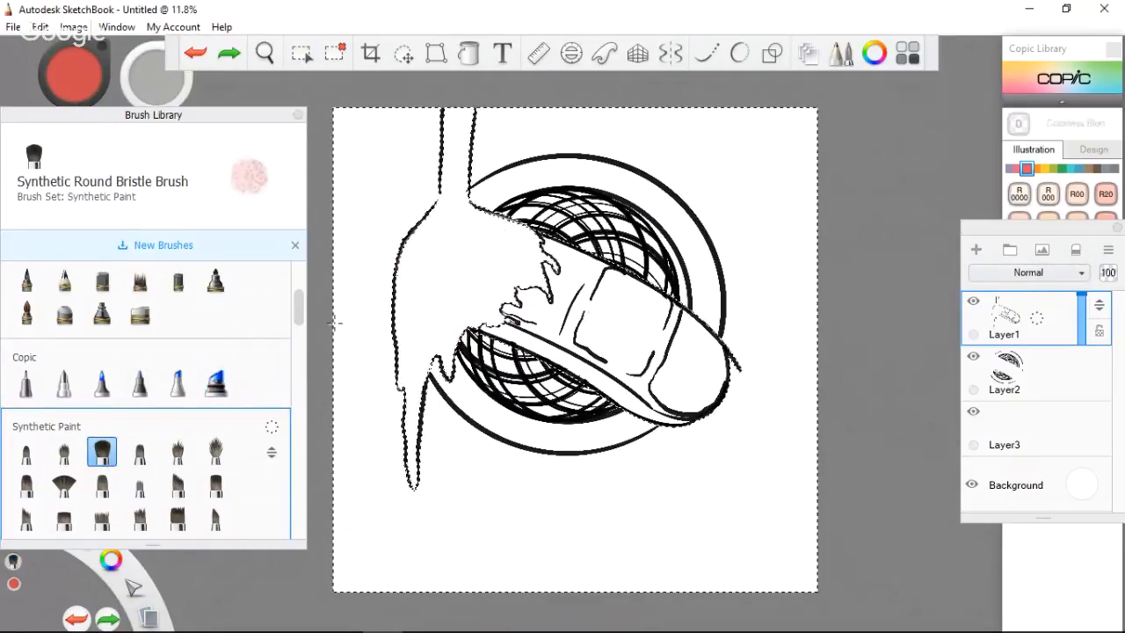
pyautogui.moveTo(438, 254); pyautogui.dragTo(473, 274)
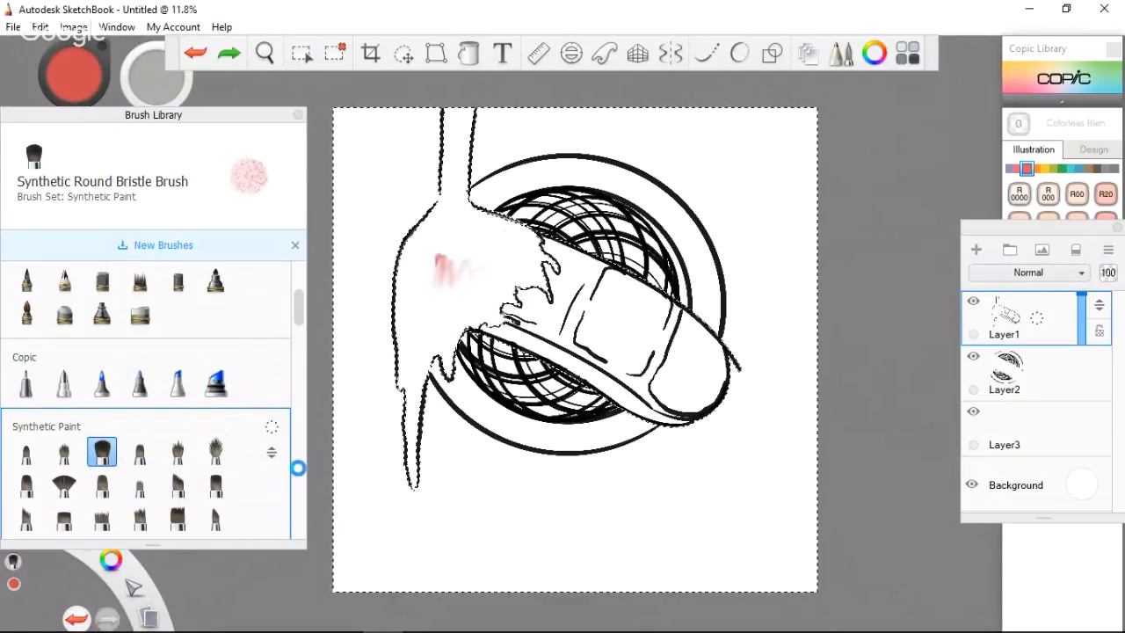
pyautogui.hotkey('ctrl', 'z')
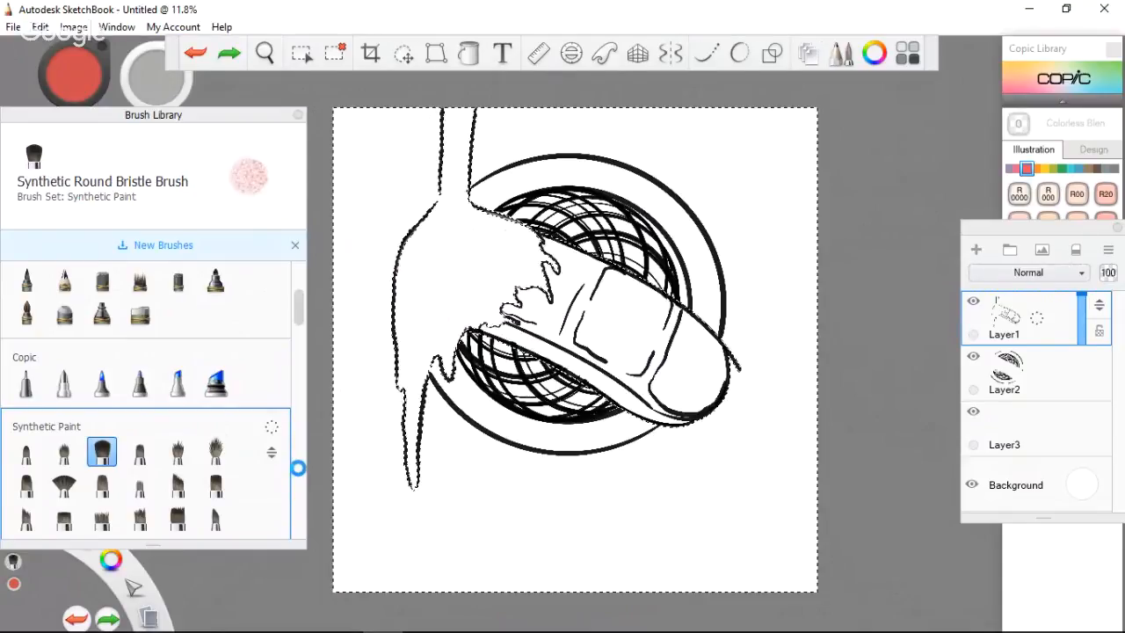
# Test the Conceptual 2 brush from the Artist set with a red zigzag in the splash and undo it.
pyautogui.click(177, 518)
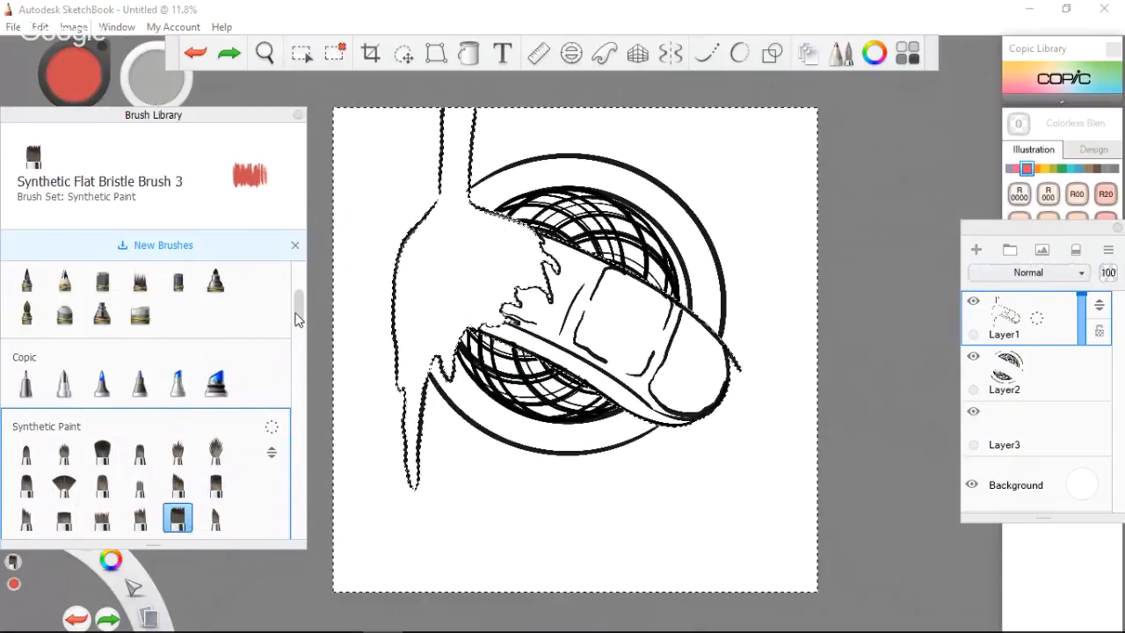
pyautogui.moveTo(297, 312); pyautogui.dragTo(297, 462)
pyautogui.click(178, 422)
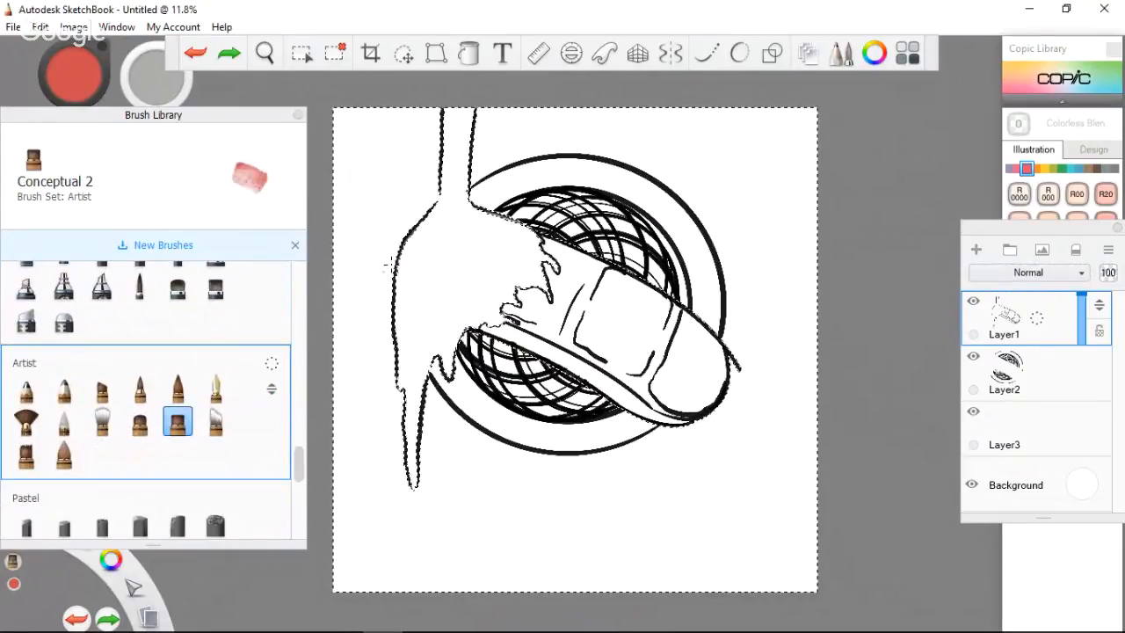
pyautogui.moveTo(421, 299); pyautogui.dragTo(433, 302)
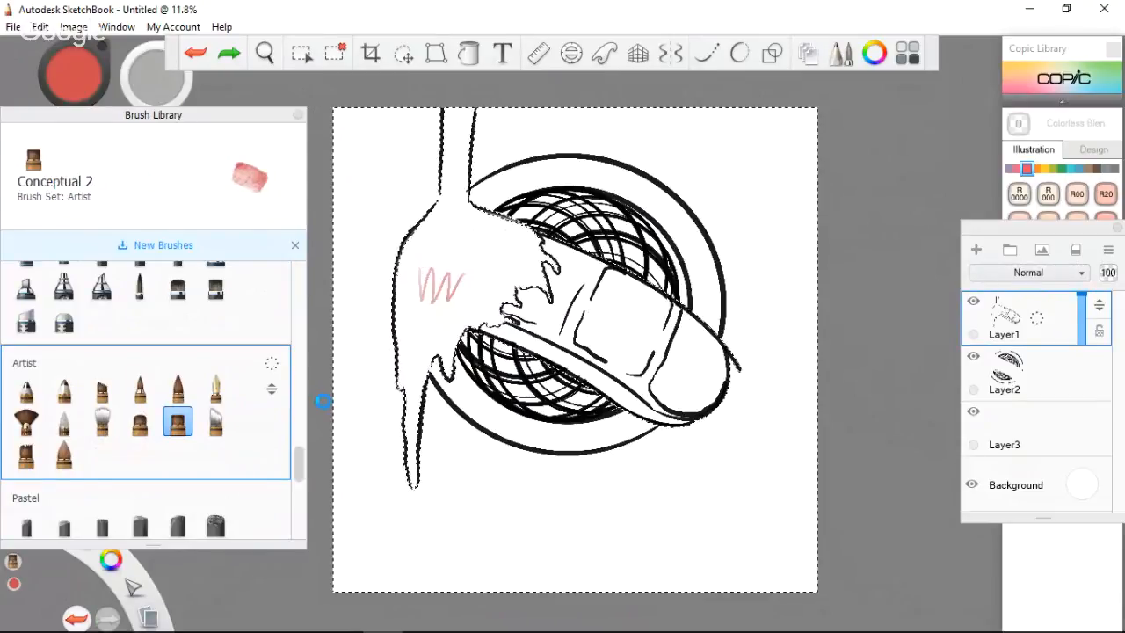
pyautogui.hotkey('ctrl', 'z')
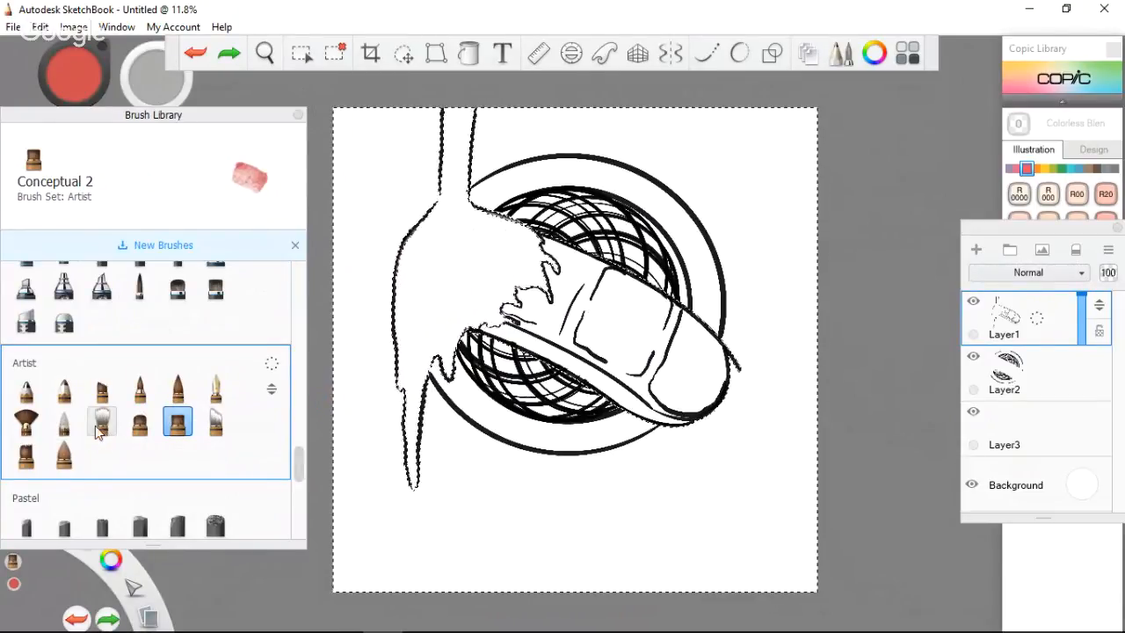
# Fill the splash, its upper stream and its drips with R27 Cadmium Red using the Artist set's Ink Brush.
pyautogui.click(177, 387)
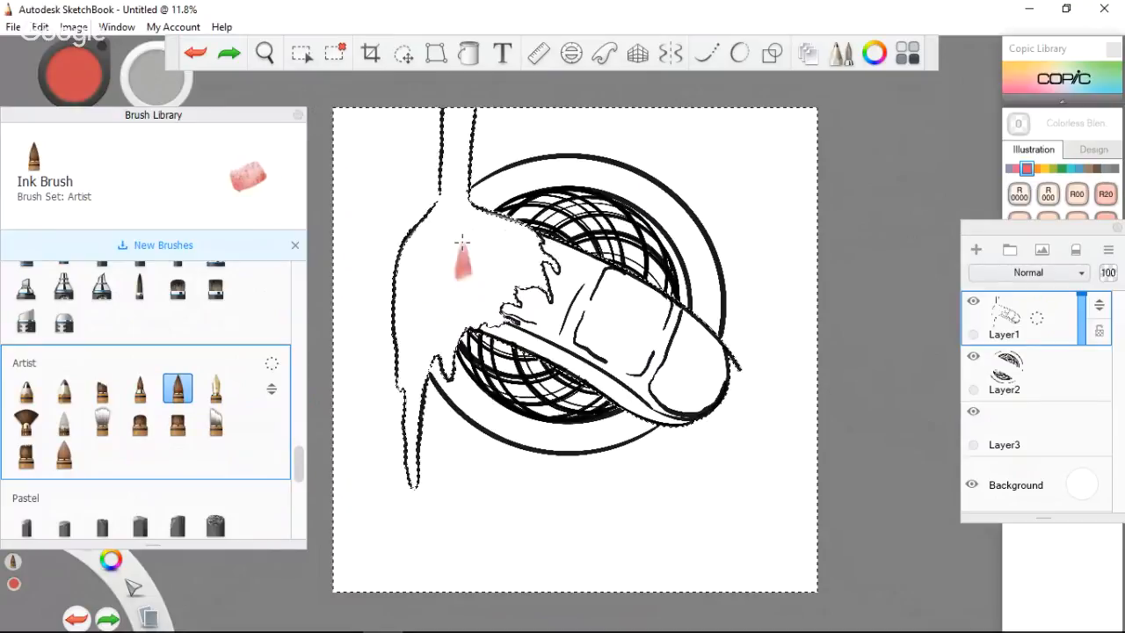
pyautogui.moveTo(461, 242)
pyautogui.mouseDown()
pyautogui.moveTo(527, 286)
pyautogui.moveTo(497, 255)
pyautogui.moveTo(527, 260)
pyautogui.moveTo(518, 233)
pyautogui.moveTo(496, 254)
pyautogui.moveTo(466, 227)
pyautogui.moveTo(492, 251)
pyautogui.moveTo(452, 141)
pyautogui.moveTo(457, 113)
pyautogui.moveTo(475, 132)
pyautogui.moveTo(437, 132)
pyautogui.moveTo(481, 119)
pyautogui.moveTo(435, 220)
pyautogui.moveTo(488, 260)
pyautogui.moveTo(426, 246)
pyautogui.moveTo(414, 211)
pyautogui.moveTo(403, 347)
pyautogui.moveTo(392, 338)
pyautogui.moveTo(413, 369)
pyautogui.moveTo(429, 316)
pyautogui.mouseUp()
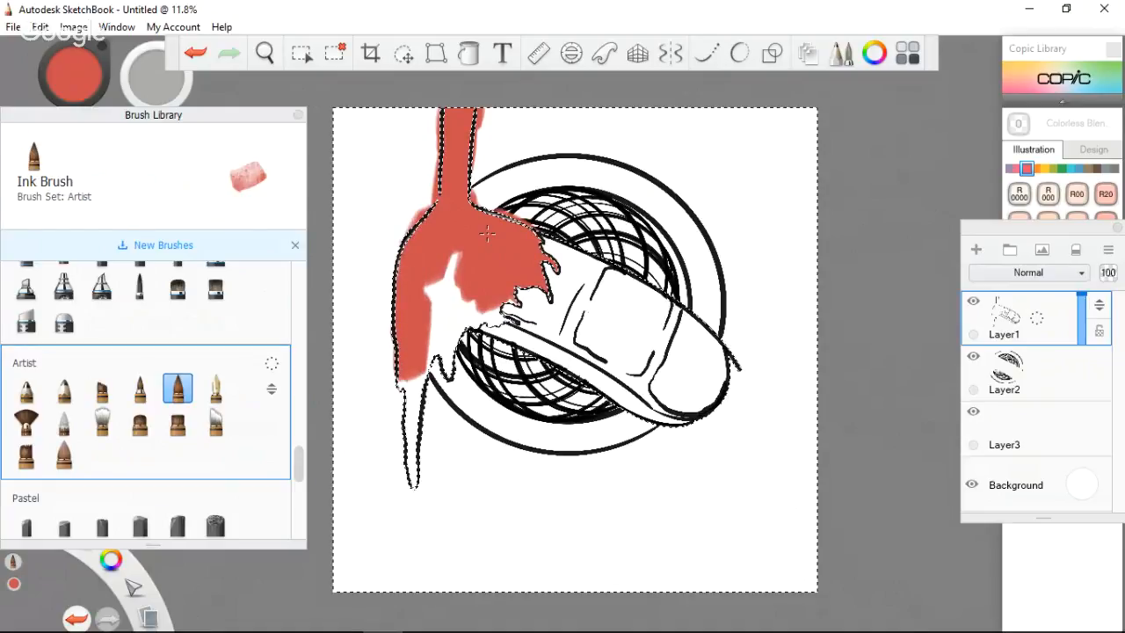
pyautogui.moveTo(413, 391)
pyautogui.mouseDown()
pyautogui.moveTo(424, 438)
pyautogui.moveTo(414, 503)
pyautogui.moveTo(435, 321)
pyautogui.moveTo(496, 307)
pyautogui.mouseUp()
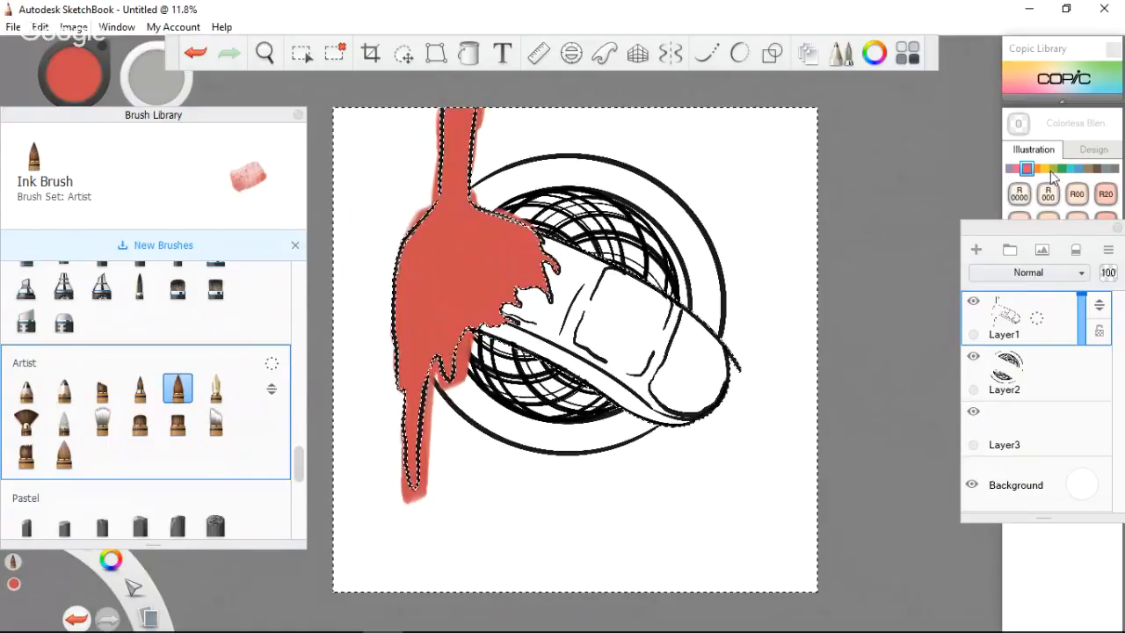
# Shade the stream and the left part of the splash in R39 Garnet with the Salty Watercolor brush, undoing the Ink Brush test stroke.
pyautogui.click(1027, 169)
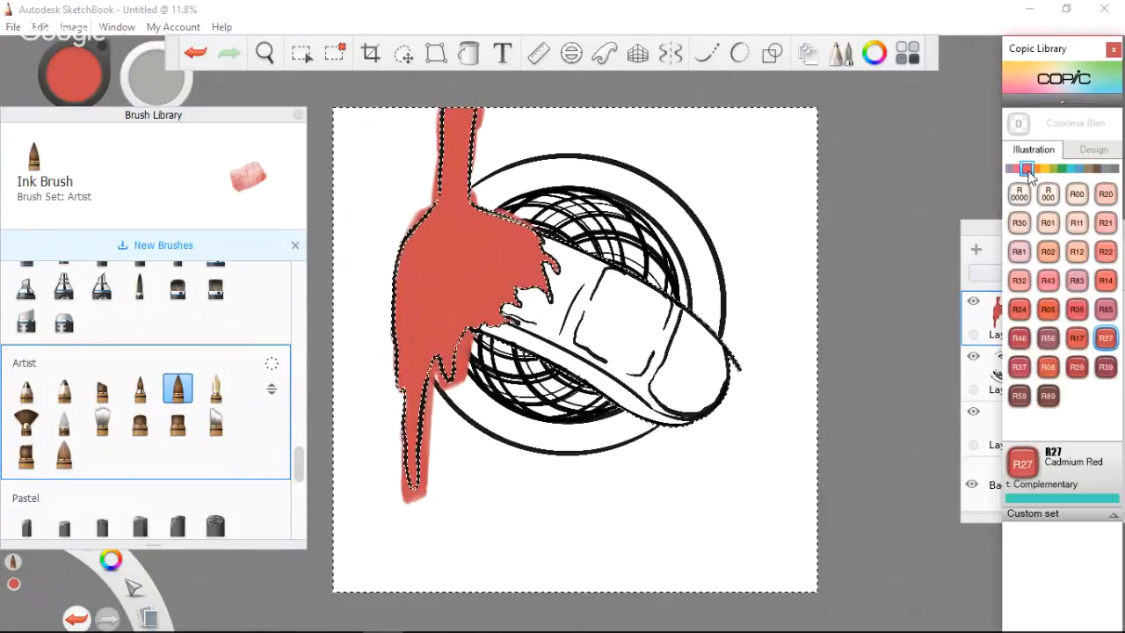
pyautogui.click(1106, 368)
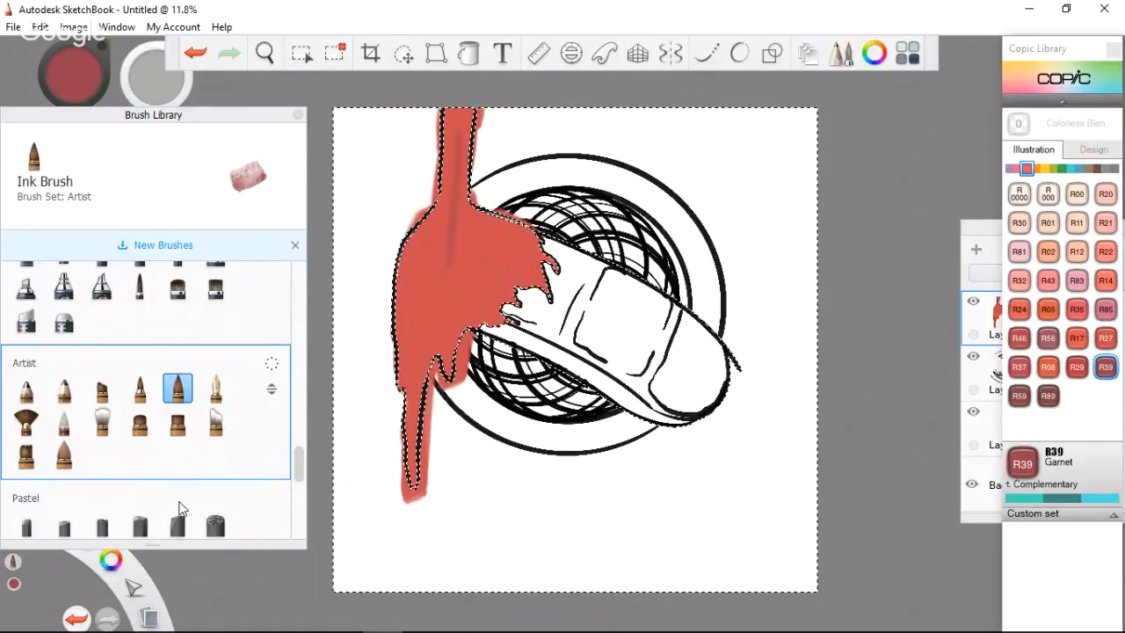
pyautogui.hotkey('ctrl', 'z')
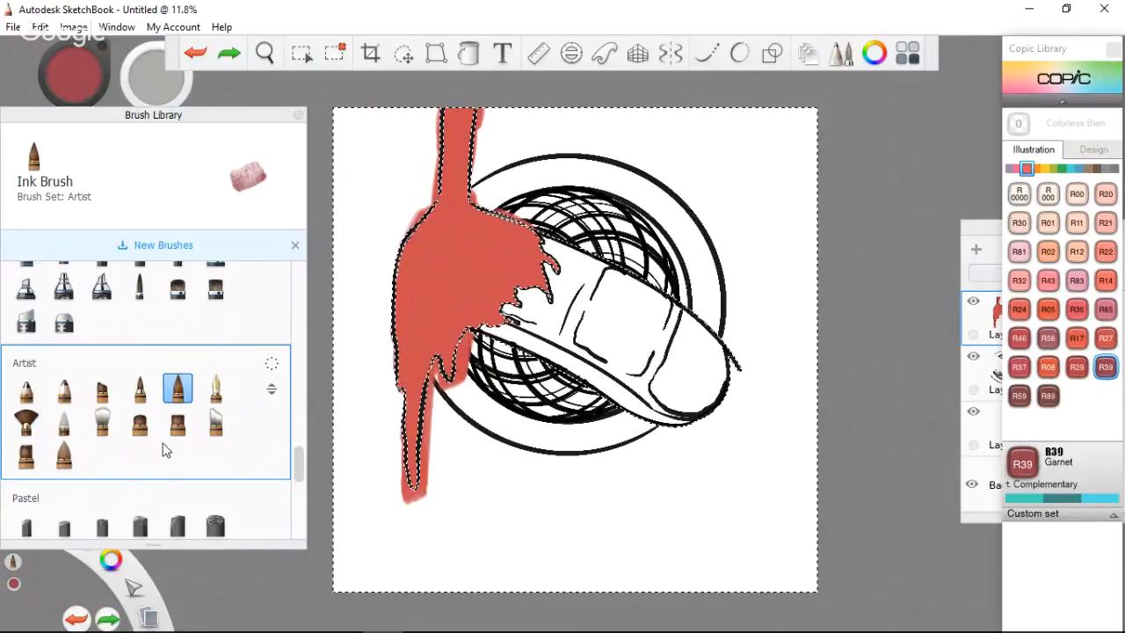
pyautogui.click(29, 423)
pyautogui.click(33, 432)
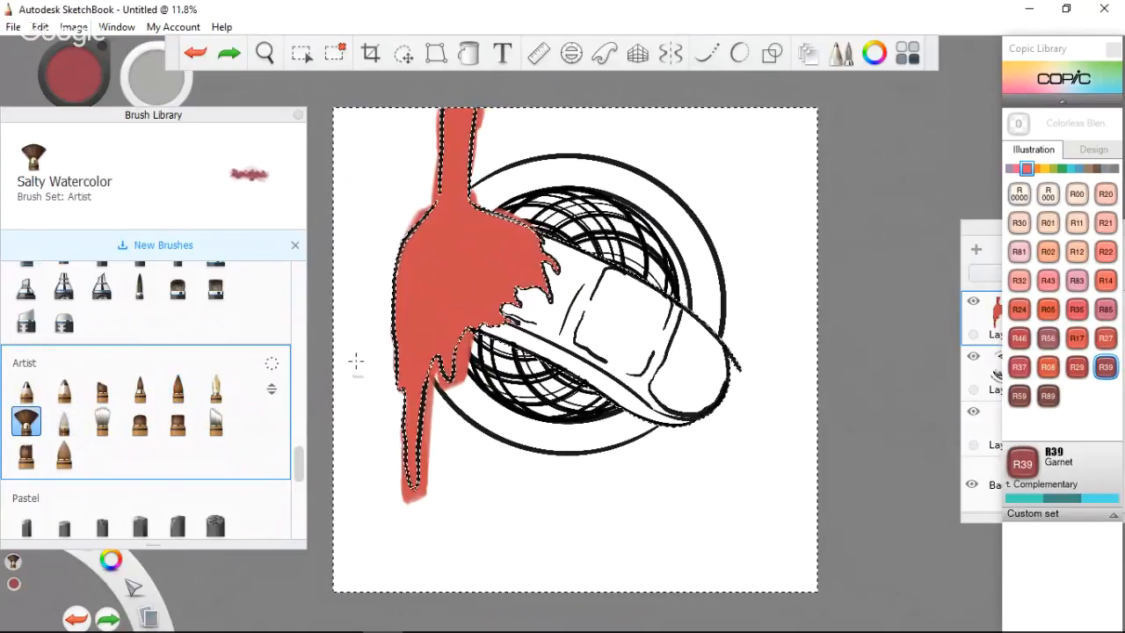
pyautogui.moveTo(417, 319); pyautogui.dragTo(424, 324)
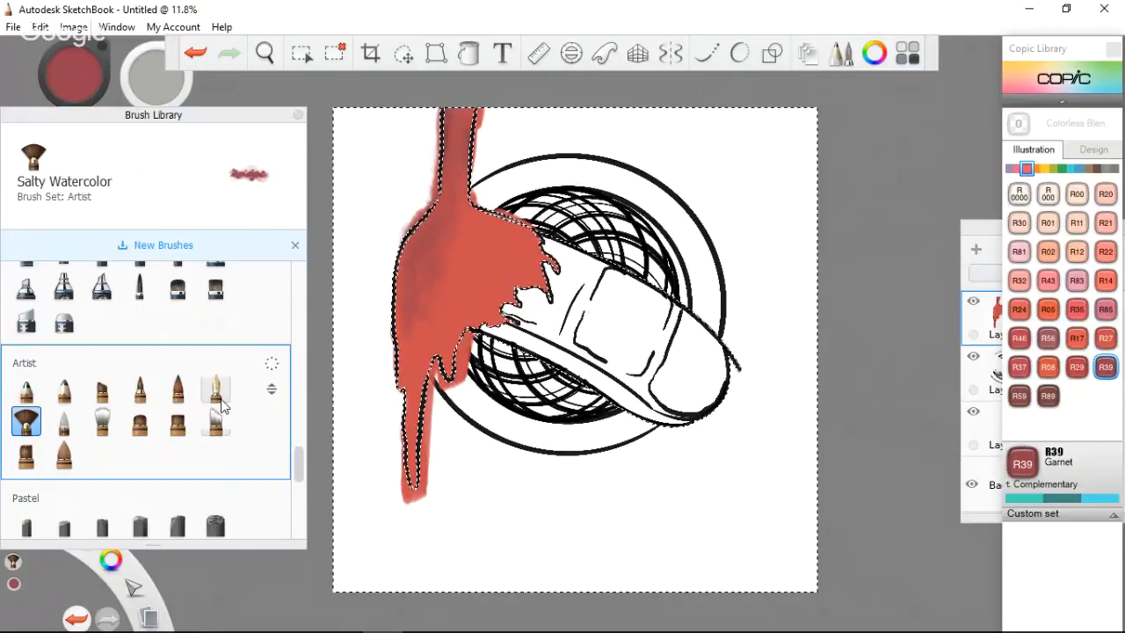
# Try shading the middle of the splash with the Mulls Squared Watercolor brush and undo the strokes.
pyautogui.moveTo(299, 464); pyautogui.dragTo(302, 525)
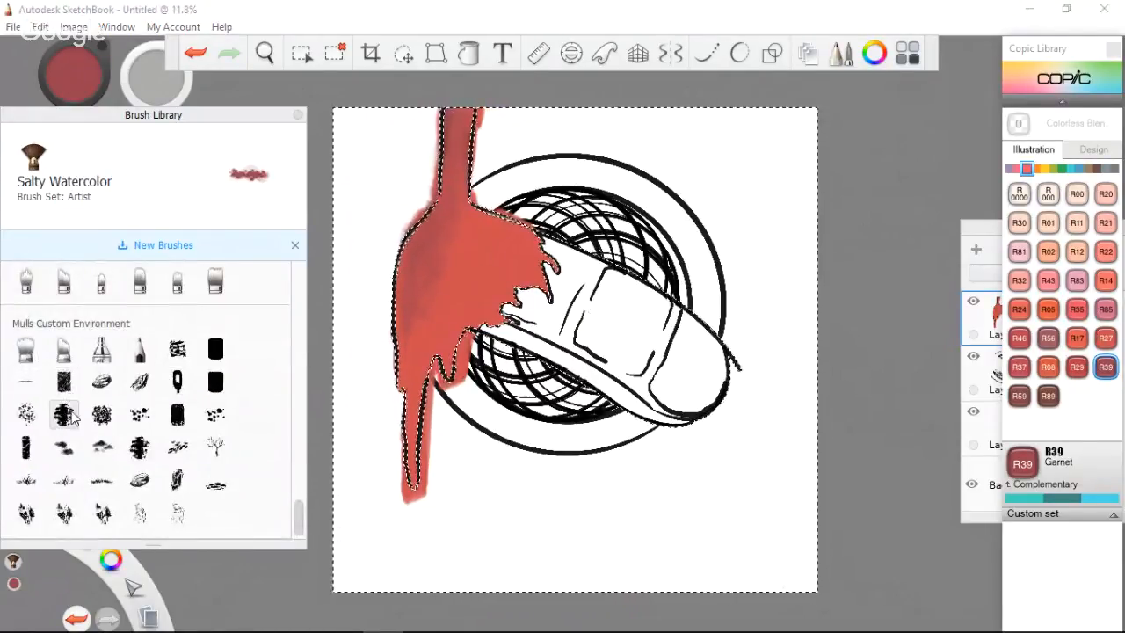
pyautogui.click(215, 381)
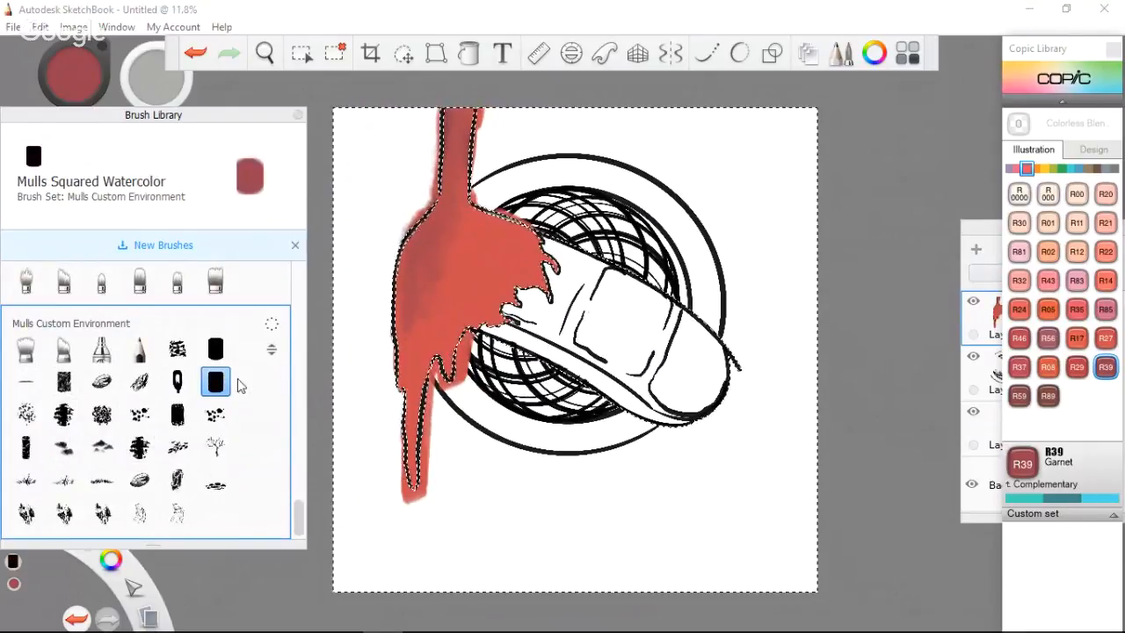
pyautogui.moveTo(444, 292); pyautogui.dragTo(483, 280)
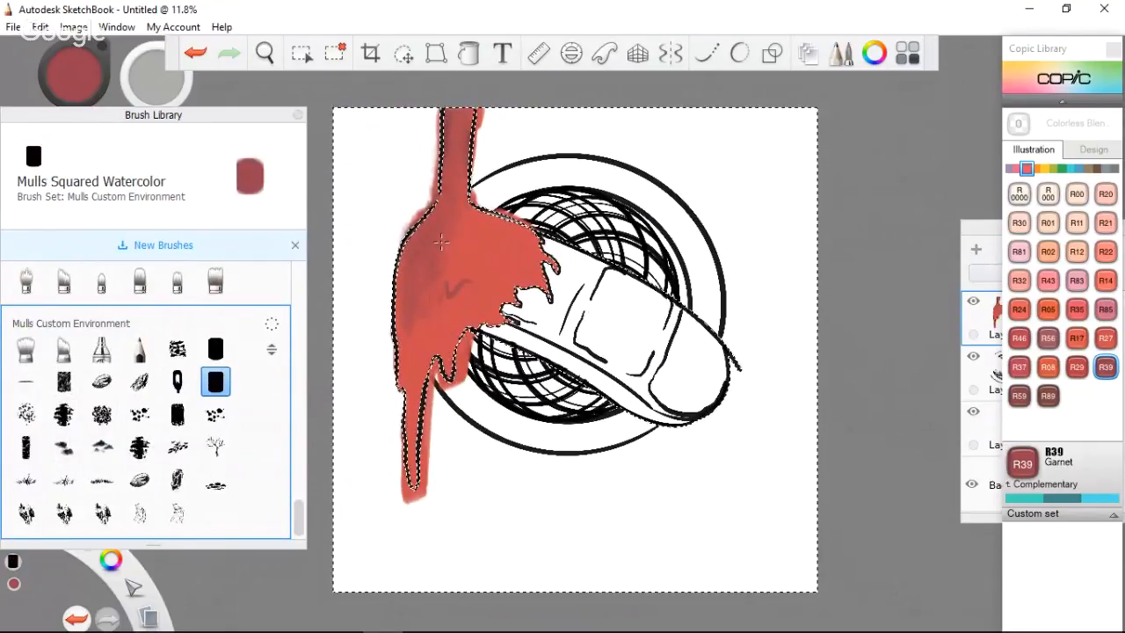
pyautogui.moveTo(442, 242)
pyautogui.mouseDown()
pyautogui.moveTo(459, 283)
pyautogui.moveTo(480, 256)
pyautogui.moveTo(427, 284)
pyautogui.moveTo(417, 274)
pyautogui.moveTo(465, 295)
pyautogui.moveTo(505, 274)
pyautogui.moveTo(457, 289)
pyautogui.mouseUp()
pyautogui.hotkey('ctrl', 'z')
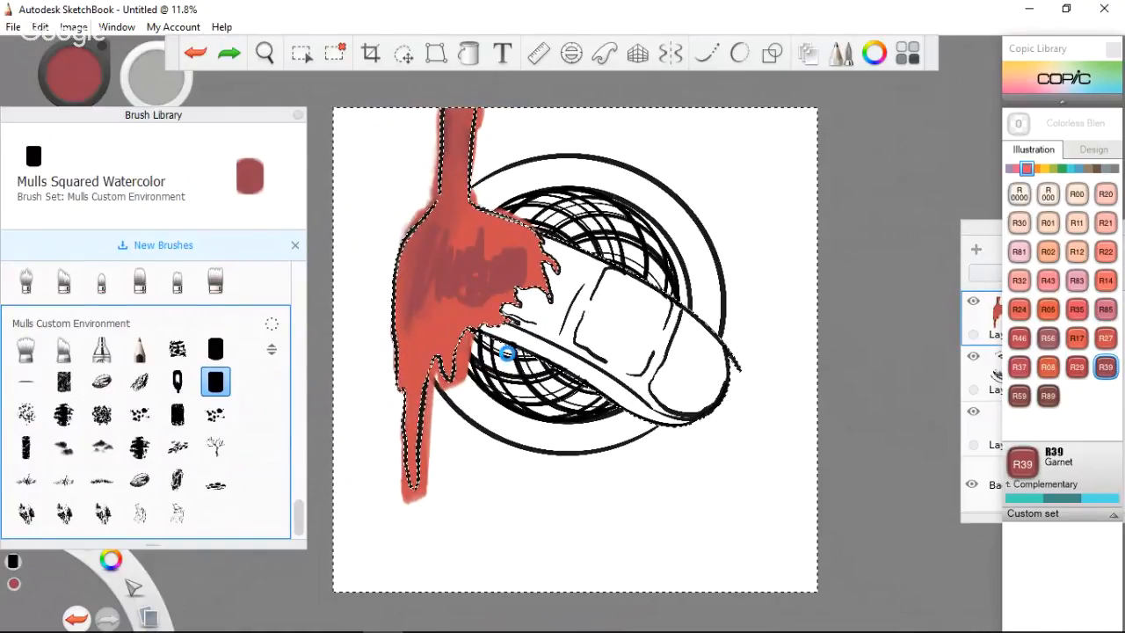
pyautogui.hotkey('ctrl', 'z')
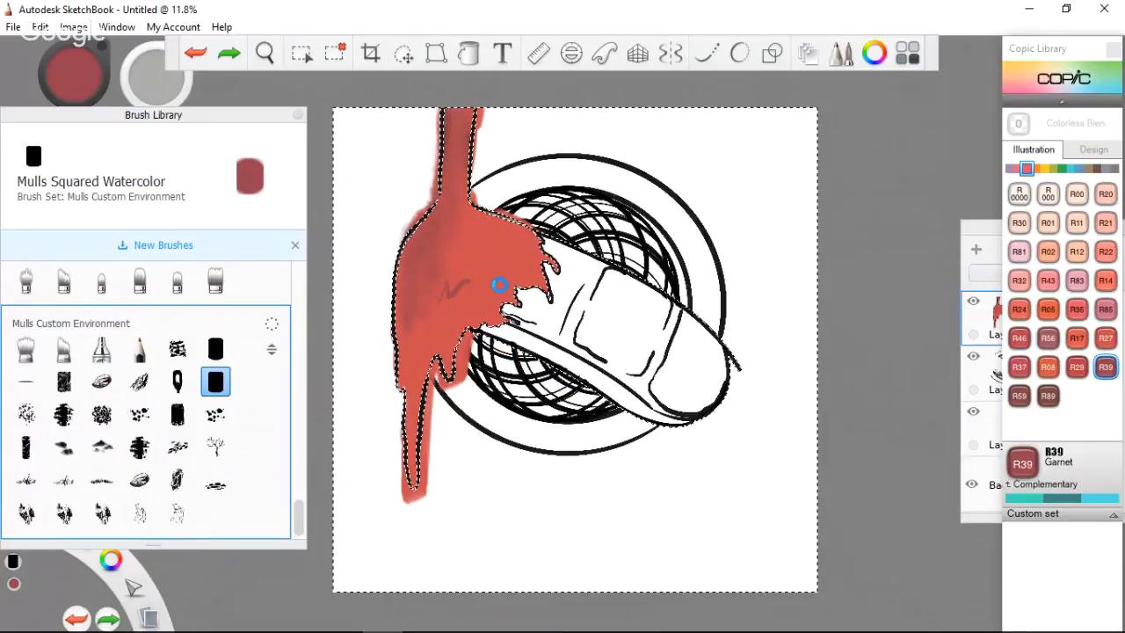
pyautogui.hotkey('ctrl', 'z')
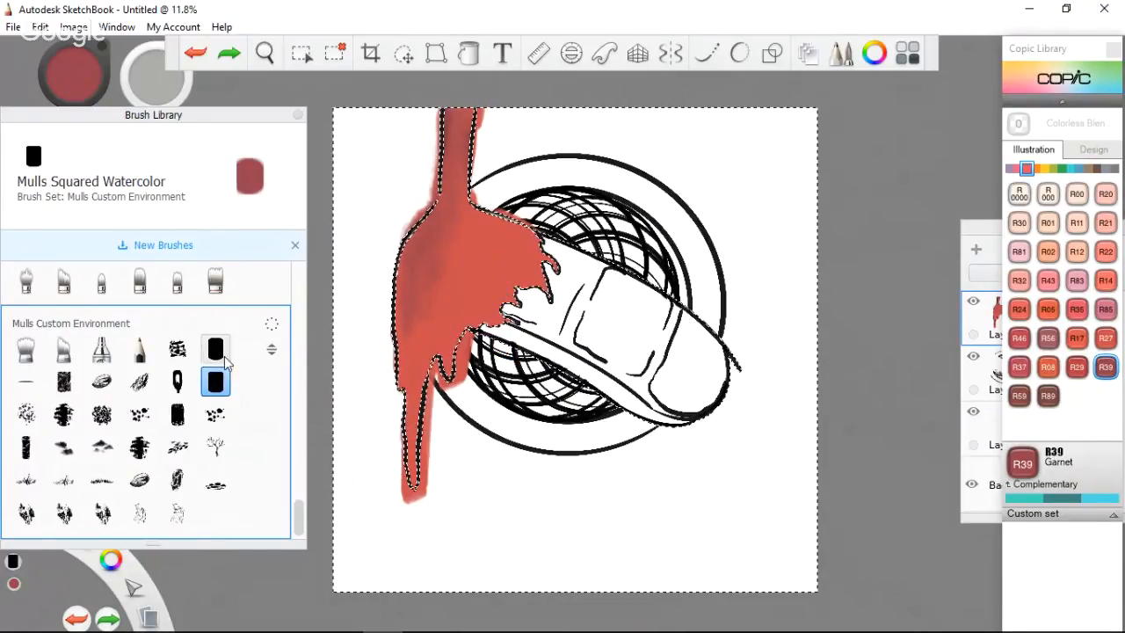
# Try Garnet strokes down the middle of the splash with the Mulls Square Brush and undo them.
pyautogui.click(220, 353)
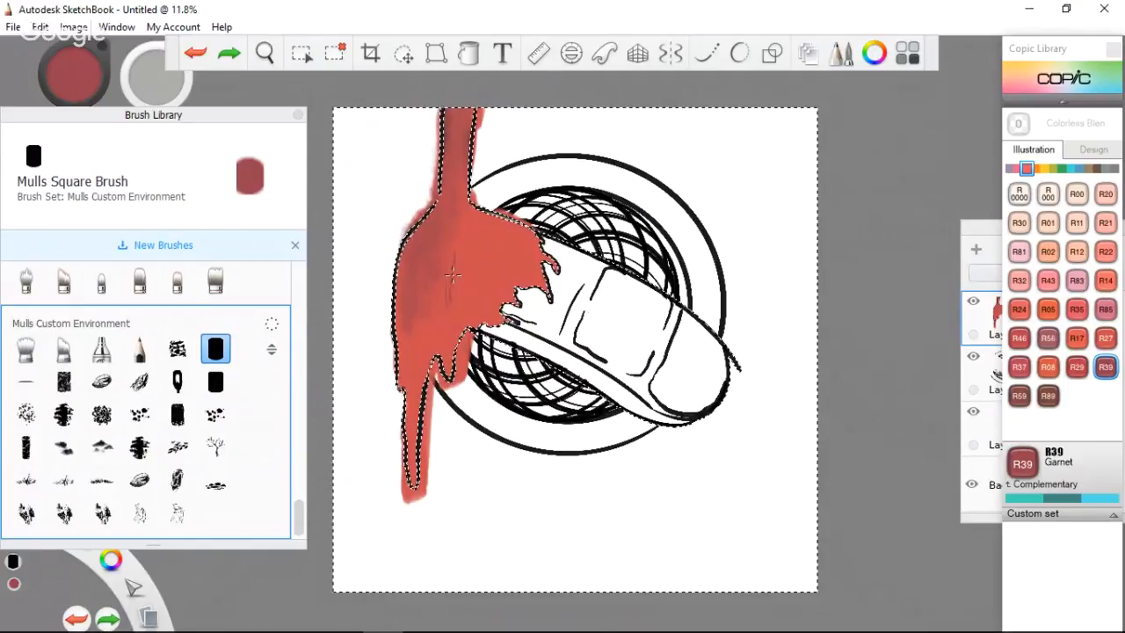
pyautogui.moveTo(451, 276); pyautogui.dragTo(408, 426)
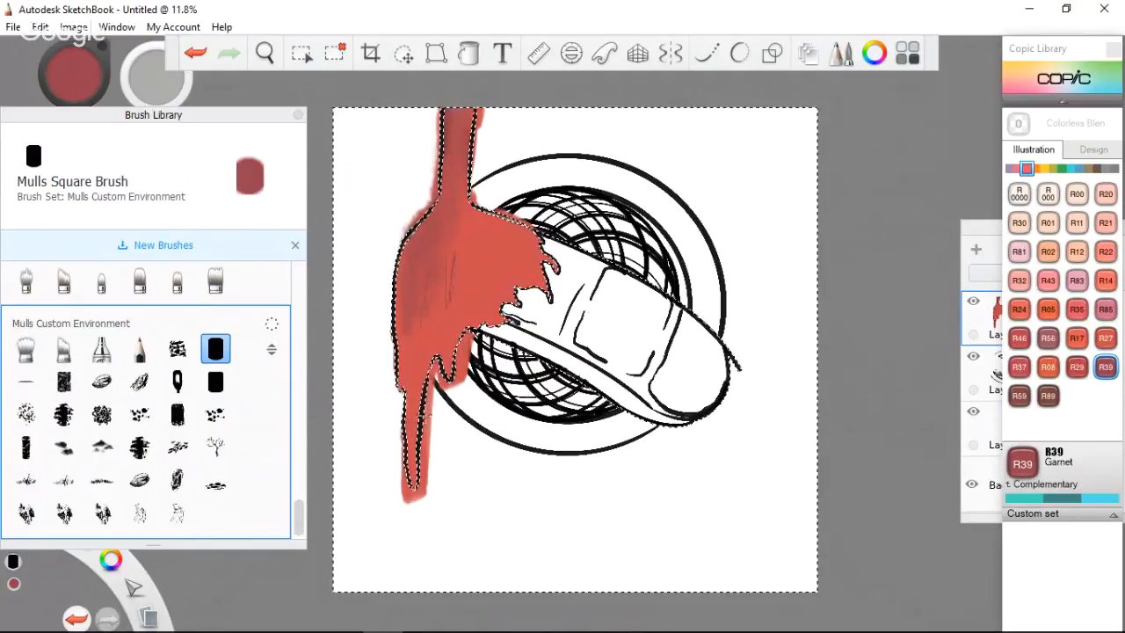
pyautogui.hotkey('ctrl', 'z')
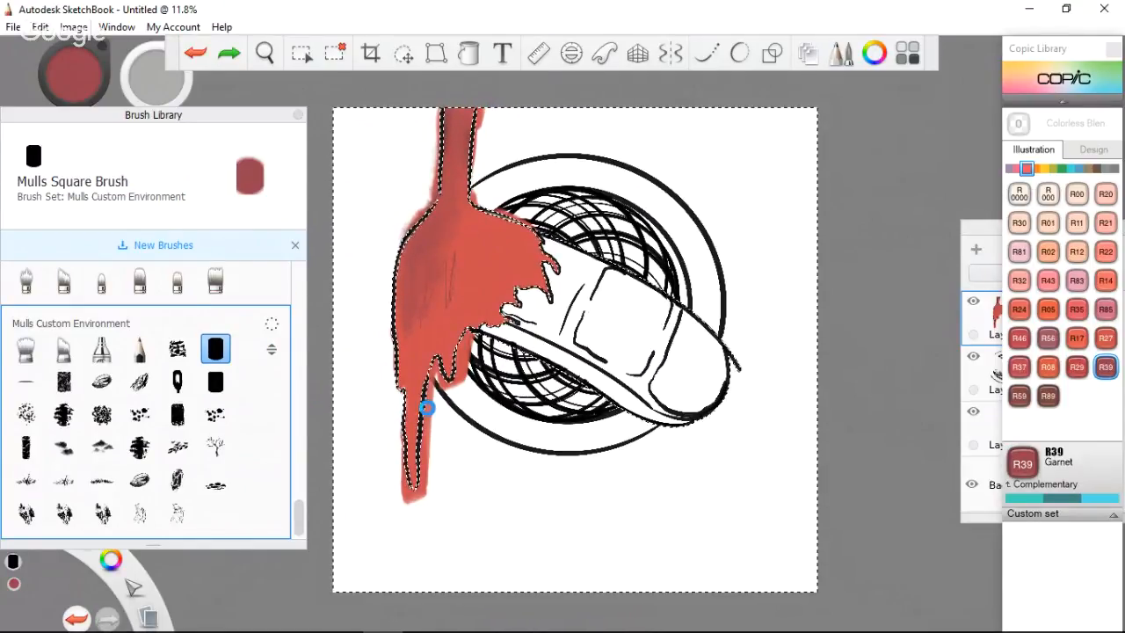
pyautogui.hotkey('ctrl', 'z')
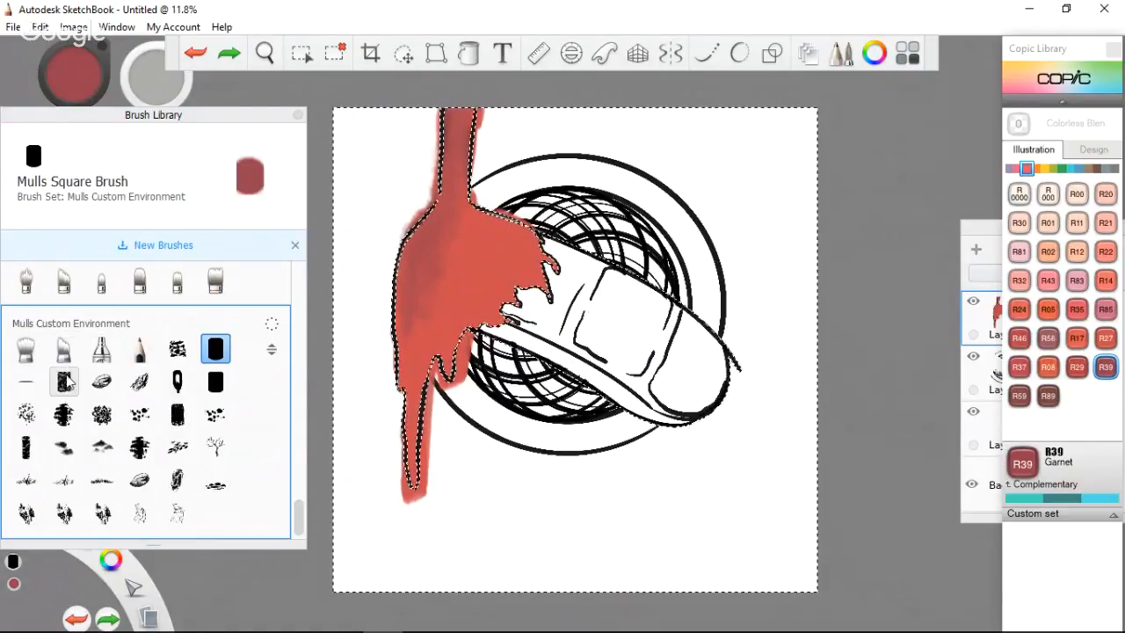
# Try shading the splash and stream with the Mulls Large Cloud Formation brush and undo the strokes.
pyautogui.click(63, 447)
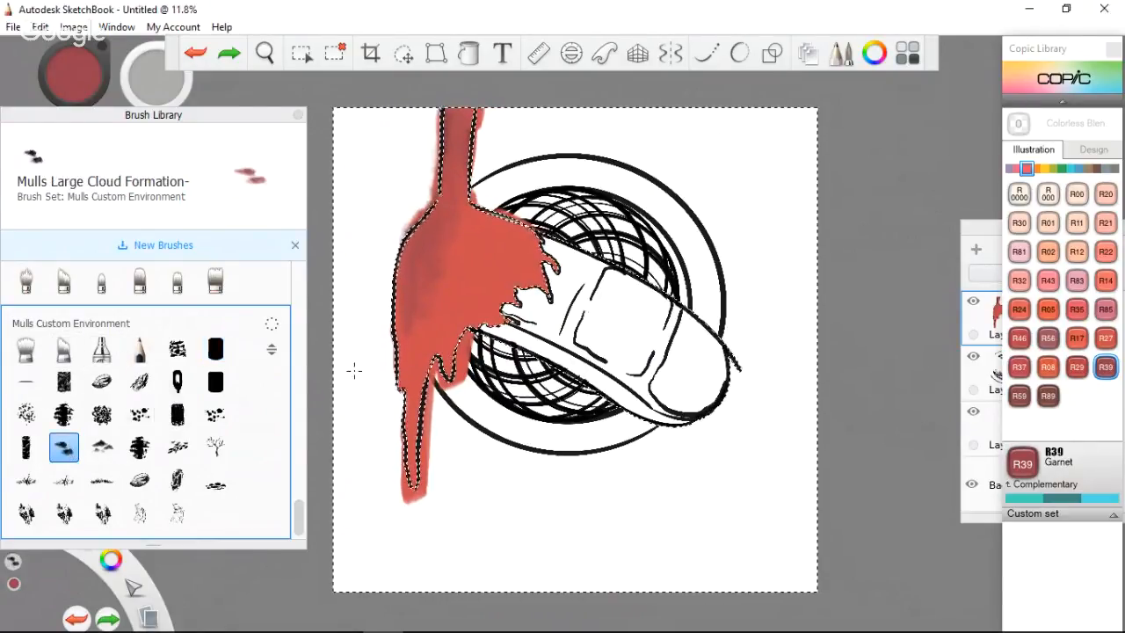
pyautogui.click(414, 290)
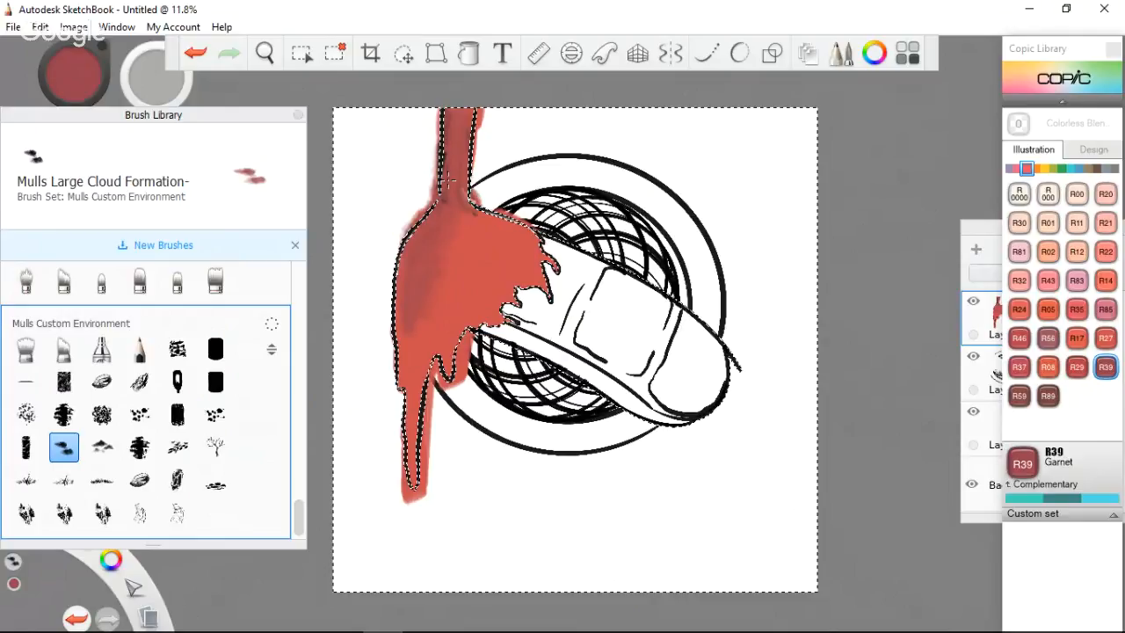
pyautogui.hotkey('ctrl', 'z')
pyautogui.hotkey('ctrl', 'z')
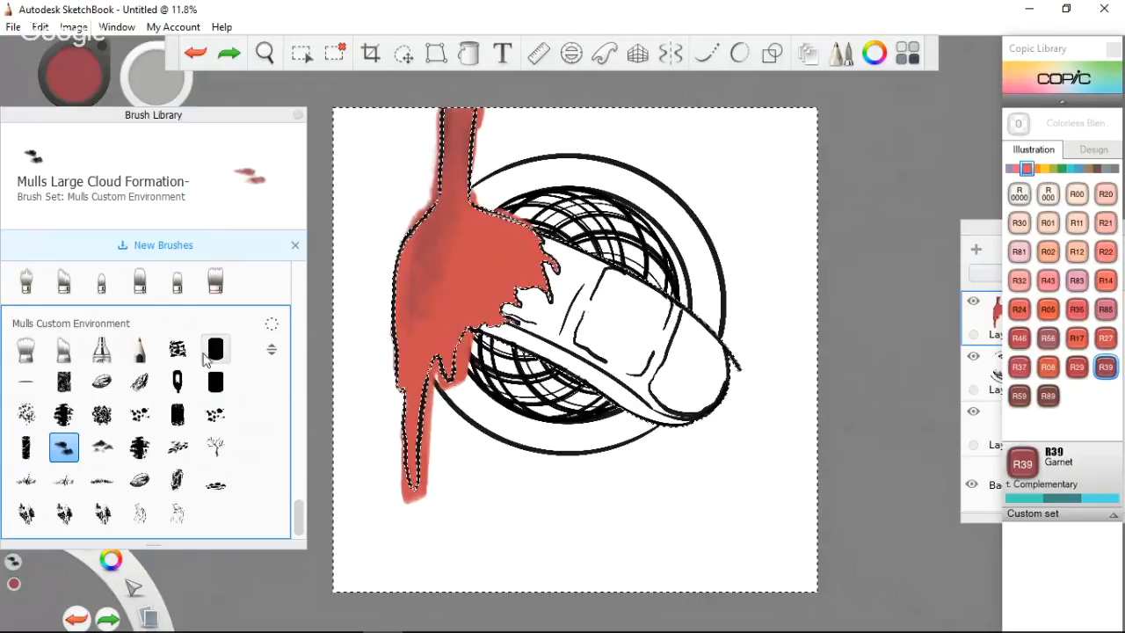
# Erase the red paint from the whole stream and splash with the Hard Eraser Tapered brush, undoing the first erasing strokes.
pyautogui.moveTo(298, 515)
pyautogui.mouseDown()
pyautogui.moveTo(303, 425)
pyautogui.moveTo(302, 446)
pyautogui.mouseUp()
pyautogui.click(25, 419)
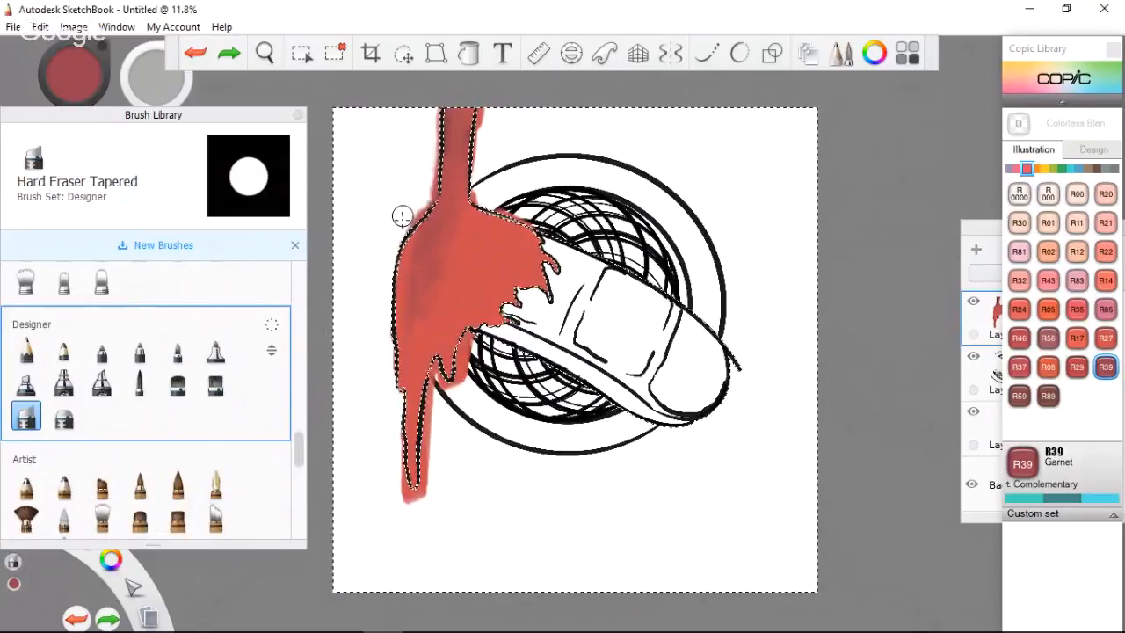
pyautogui.moveTo(422, 237); pyautogui.dragTo(409, 315)
pyautogui.moveTo(435, 226)
pyautogui.mouseDown()
pyautogui.moveTo(411, 299)
pyautogui.moveTo(427, 219)
pyautogui.moveTo(406, 308)
pyautogui.moveTo(434, 225)
pyautogui.moveTo(429, 199)
pyautogui.mouseUp()
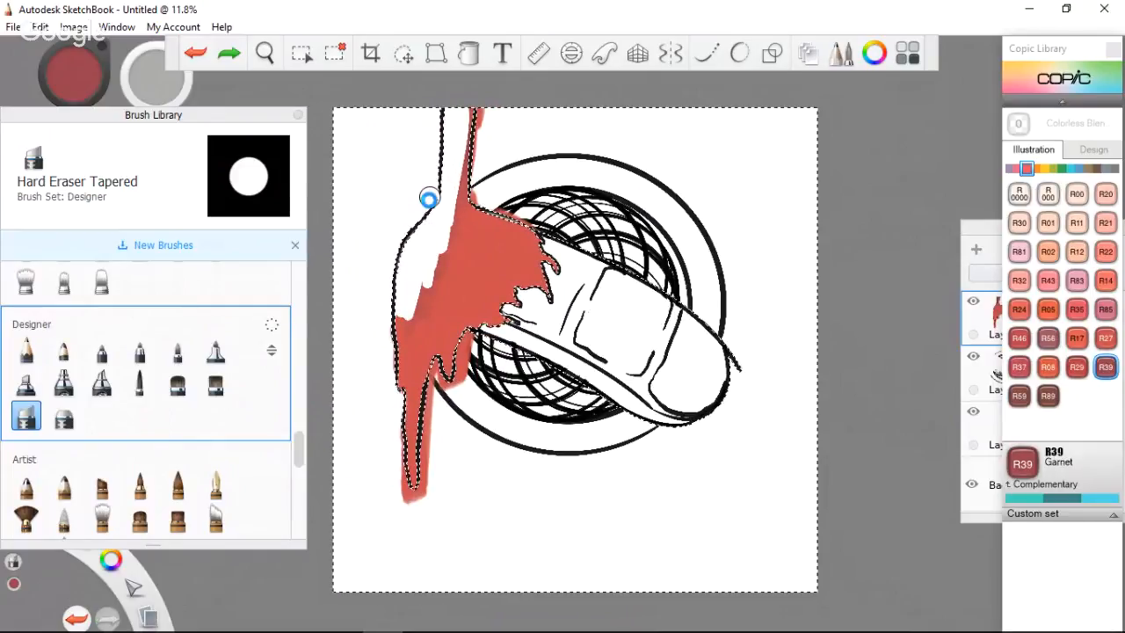
pyautogui.hotkey('ctrl', 'z')
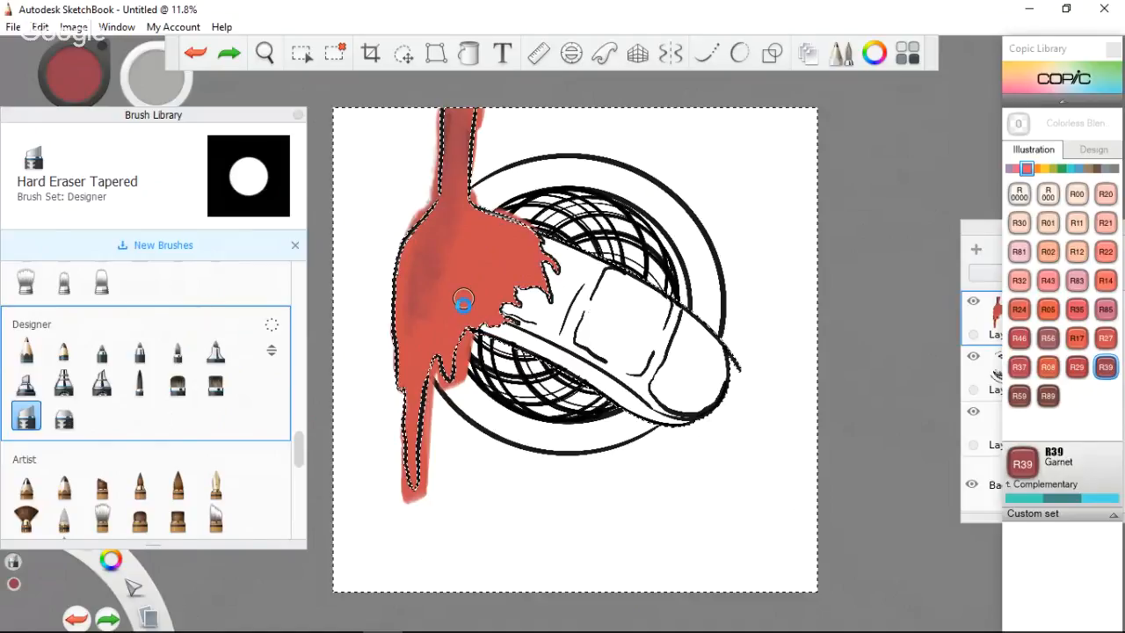
pyautogui.moveTo(462, 302); pyautogui.dragTo(433, 263)
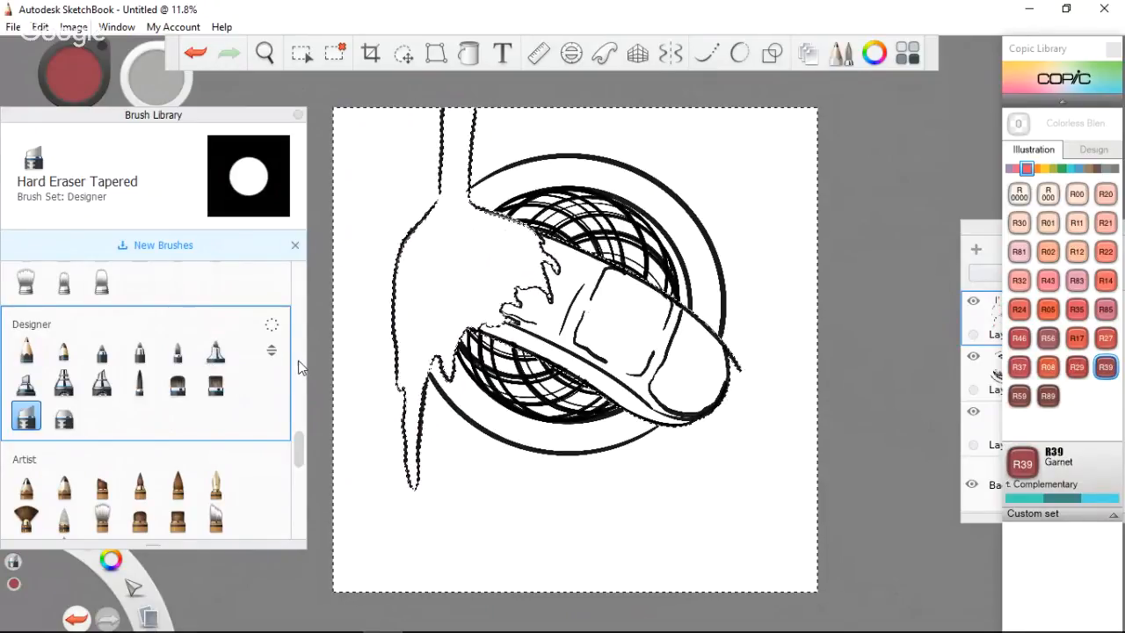
# Make Layer3 active, test a Garnet stroke in the splash with the Synthetic Taper brush and undo it.
pyautogui.click(993, 435)
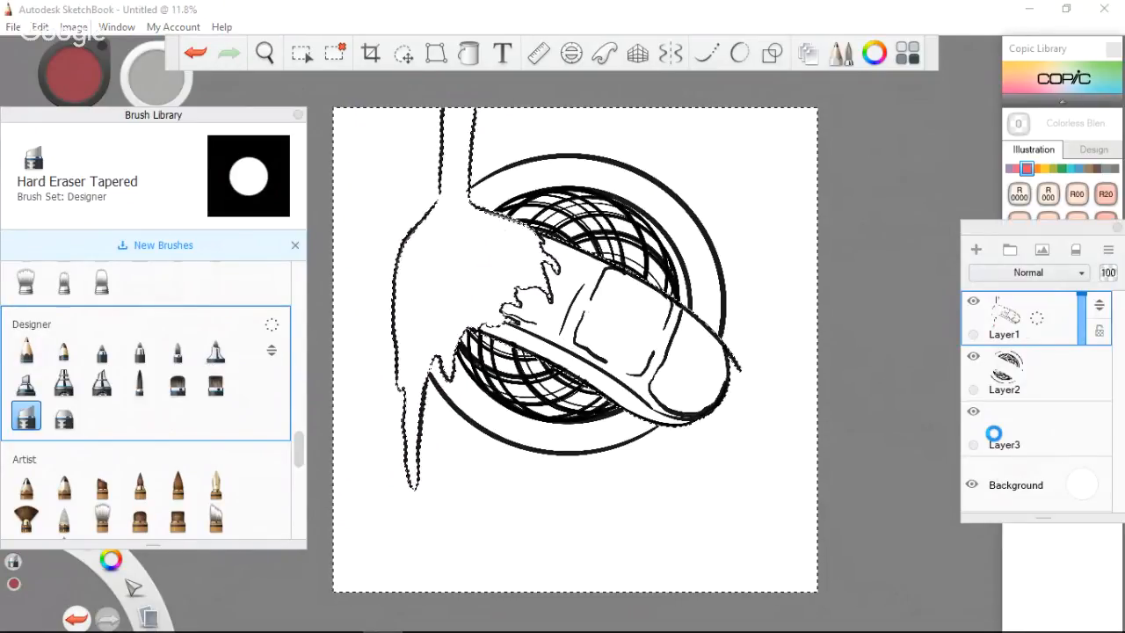
pyautogui.click(993, 435)
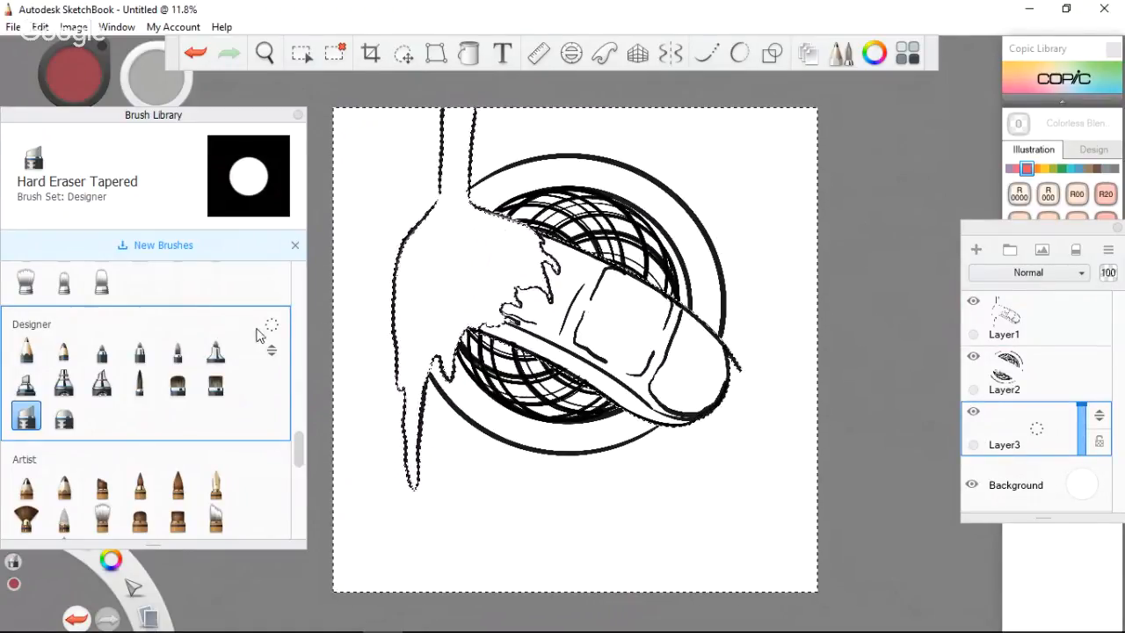
pyautogui.click(177, 384)
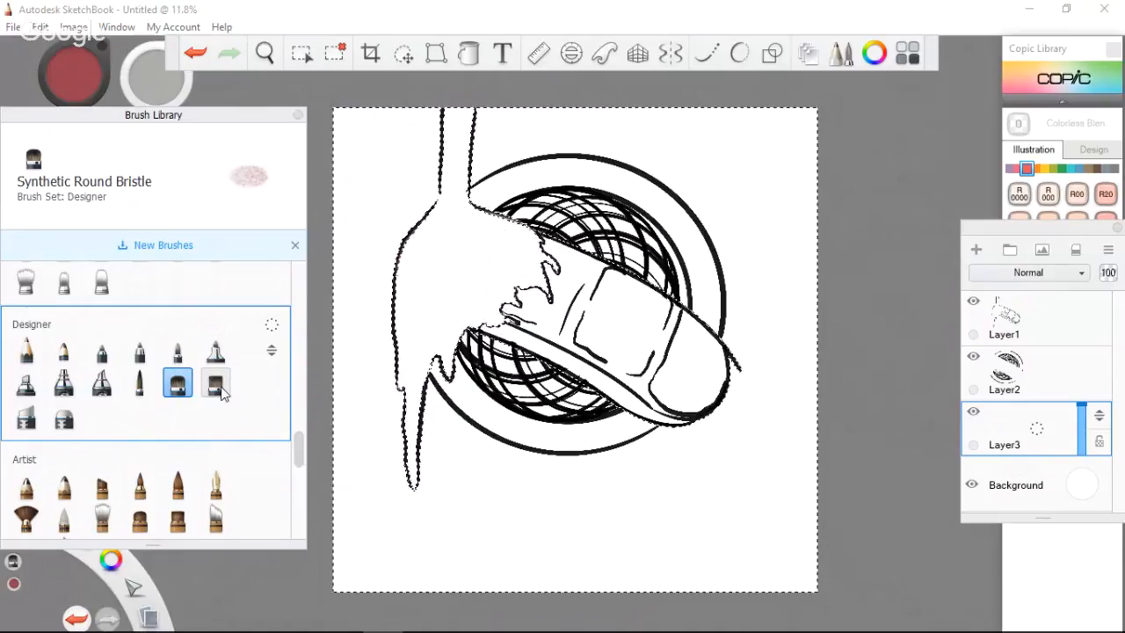
pyautogui.click(215, 384)
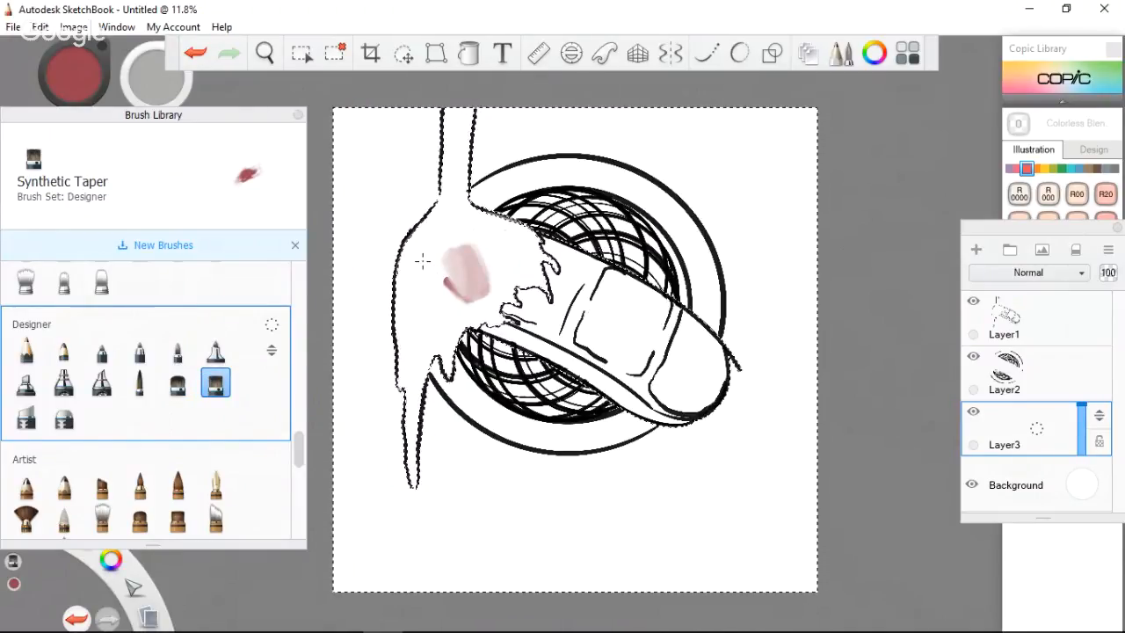
pyautogui.hotkey('ctrl', 'z')
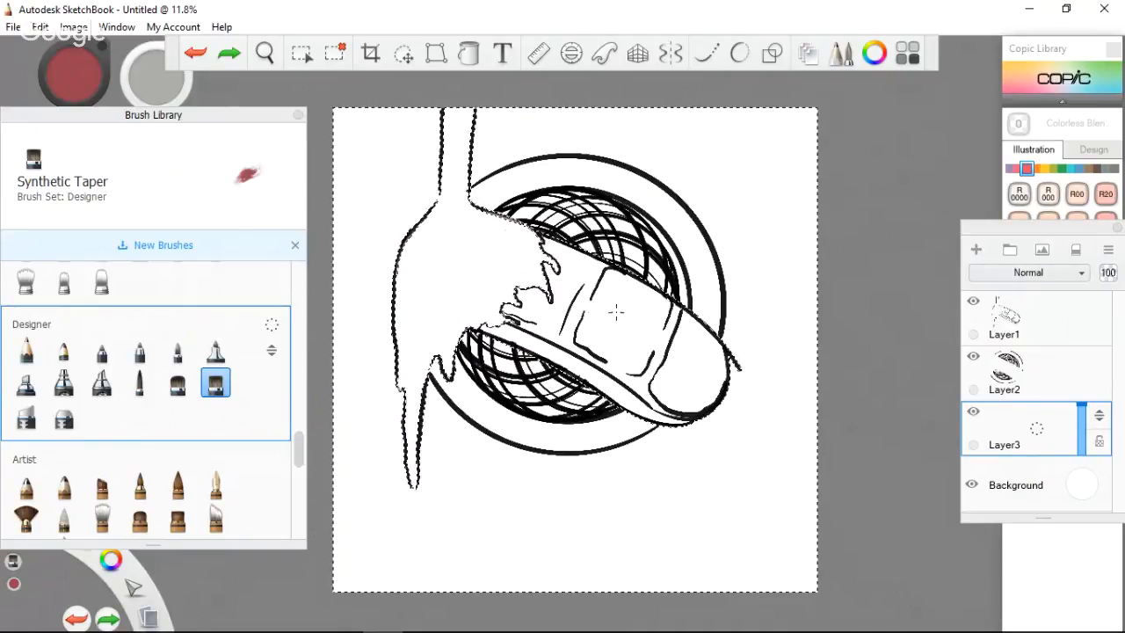
# Paint the stream above the splash in R29 Lipstick Red with the Synthetic Taper brush on Layer3.
pyautogui.moveTo(1032, 232); pyautogui.dragTo(904, 150)
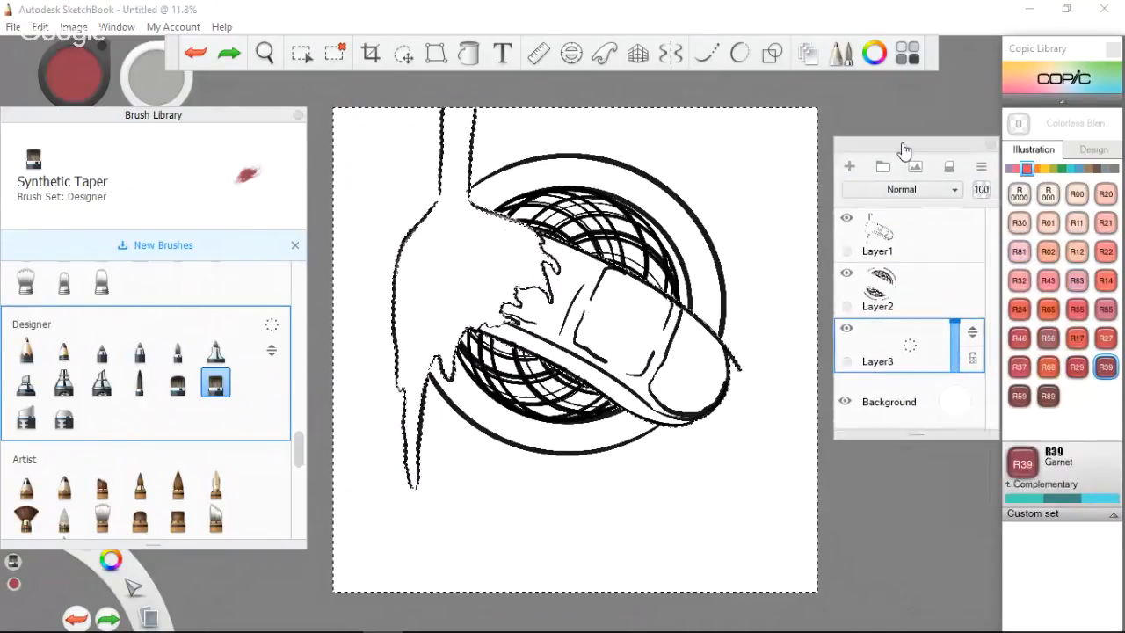
pyautogui.click(1020, 367)
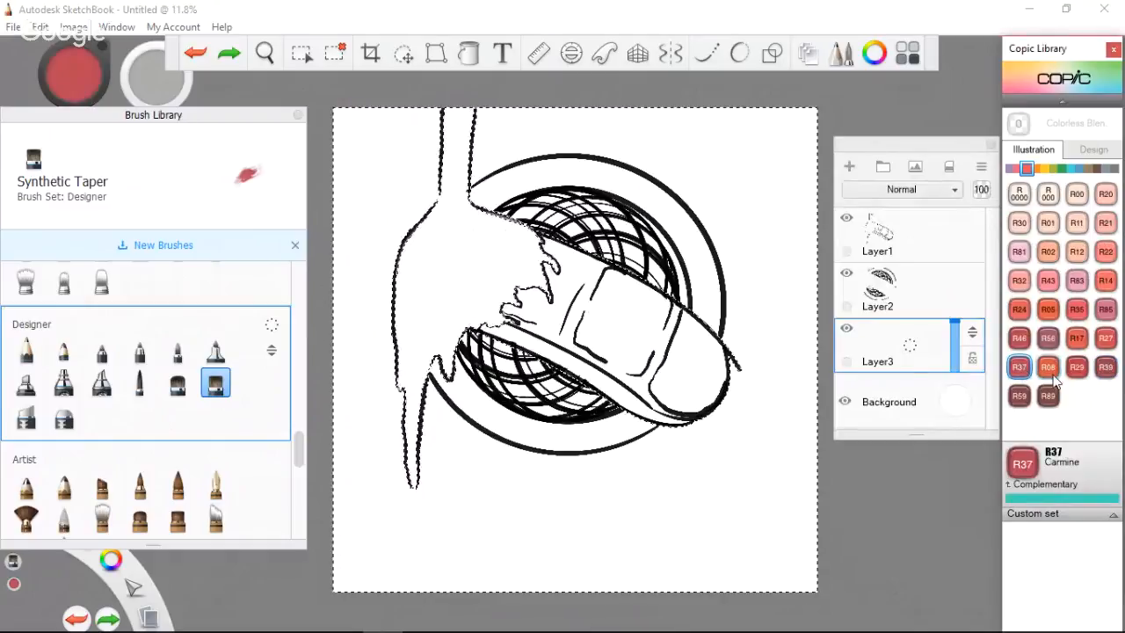
pyautogui.click(1077, 367)
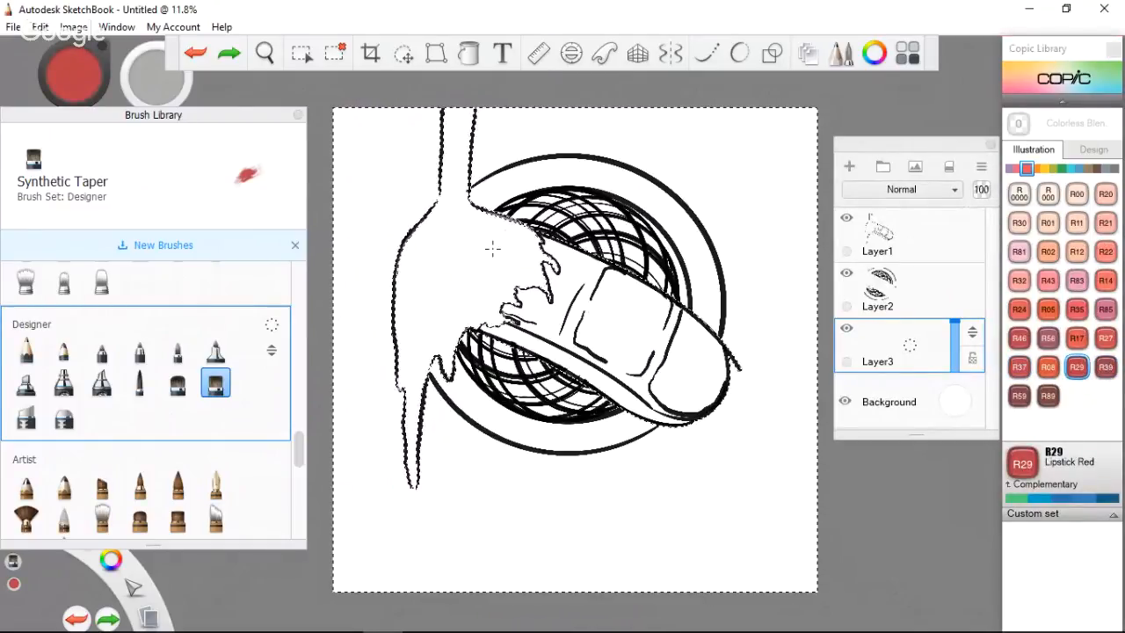
pyautogui.moveTo(460, 138); pyautogui.dragTo(448, 260)
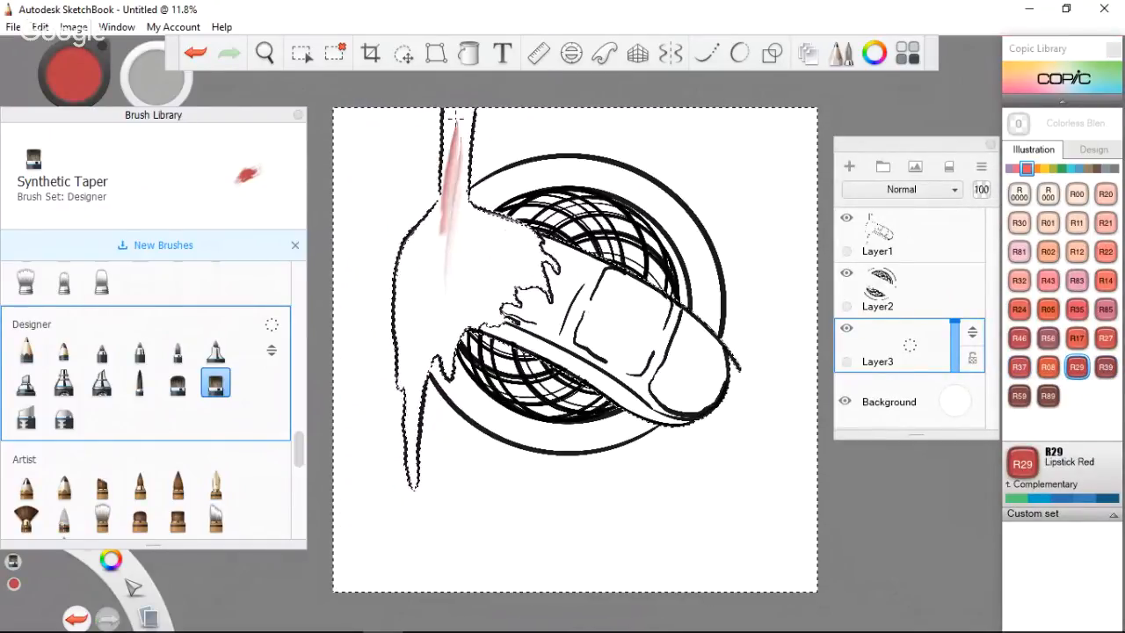
pyautogui.moveTo(453, 120); pyautogui.dragTo(448, 180)
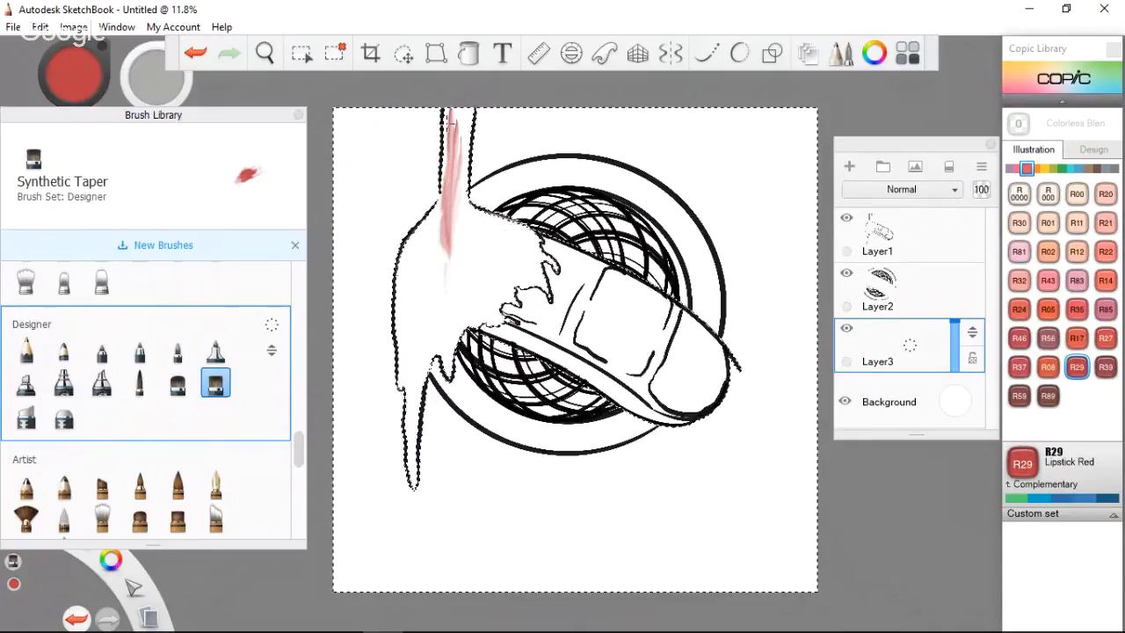
pyautogui.moveTo(454, 166); pyautogui.dragTo(460, 160)
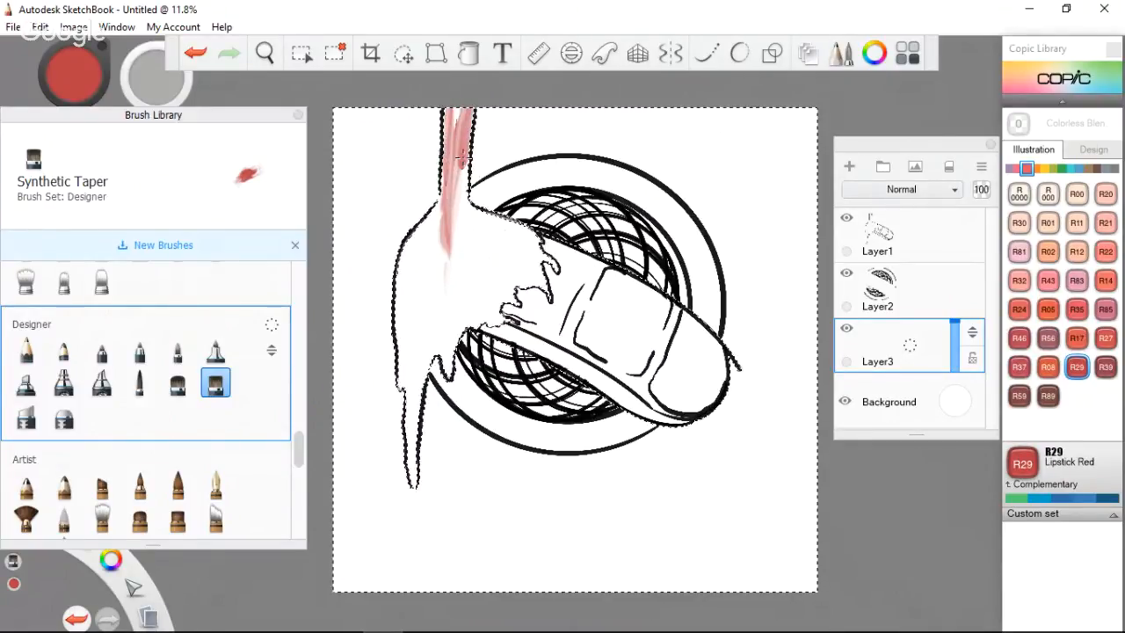
pyautogui.moveTo(460, 119)
pyautogui.mouseDown()
pyautogui.moveTo(462, 167)
pyautogui.moveTo(458, 146)
pyautogui.moveTo(446, 184)
pyautogui.mouseUp()
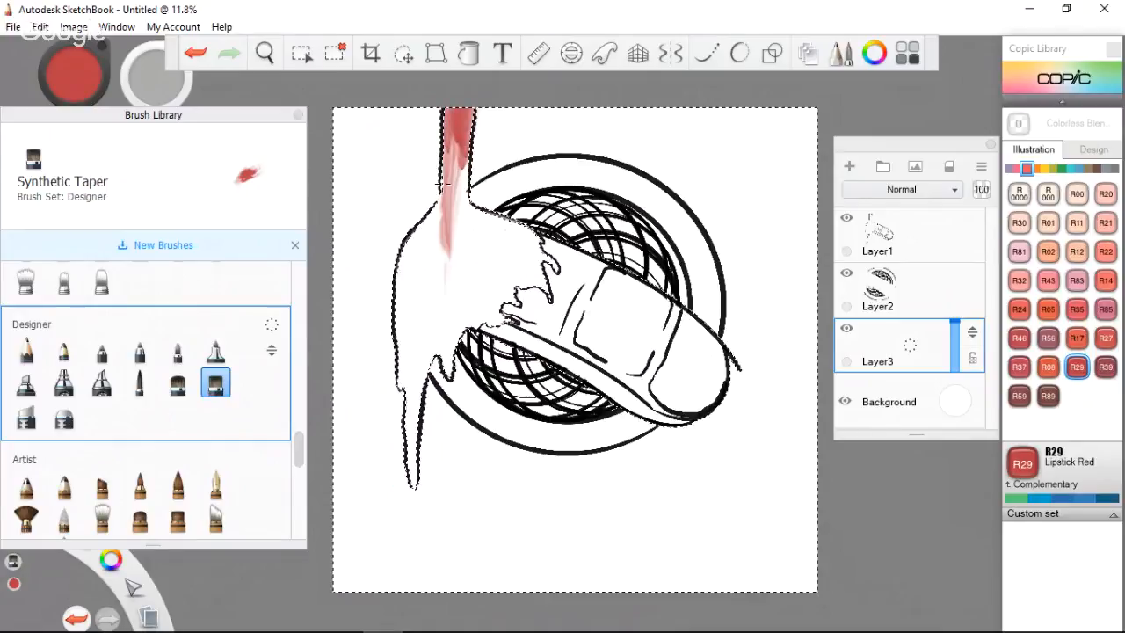
# Extend the Lipstick Red strokes from the stream down over the left part of the splash.
pyautogui.moveTo(456, 114); pyautogui.dragTo(449, 224)
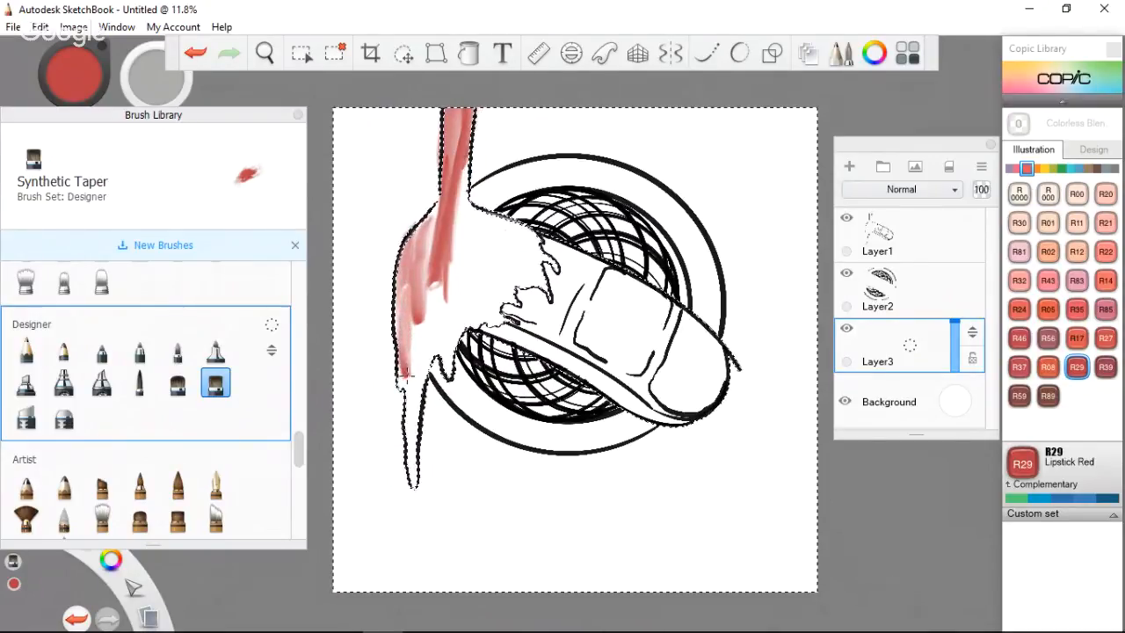
pyautogui.moveTo(427, 232); pyautogui.dragTo(419, 359)
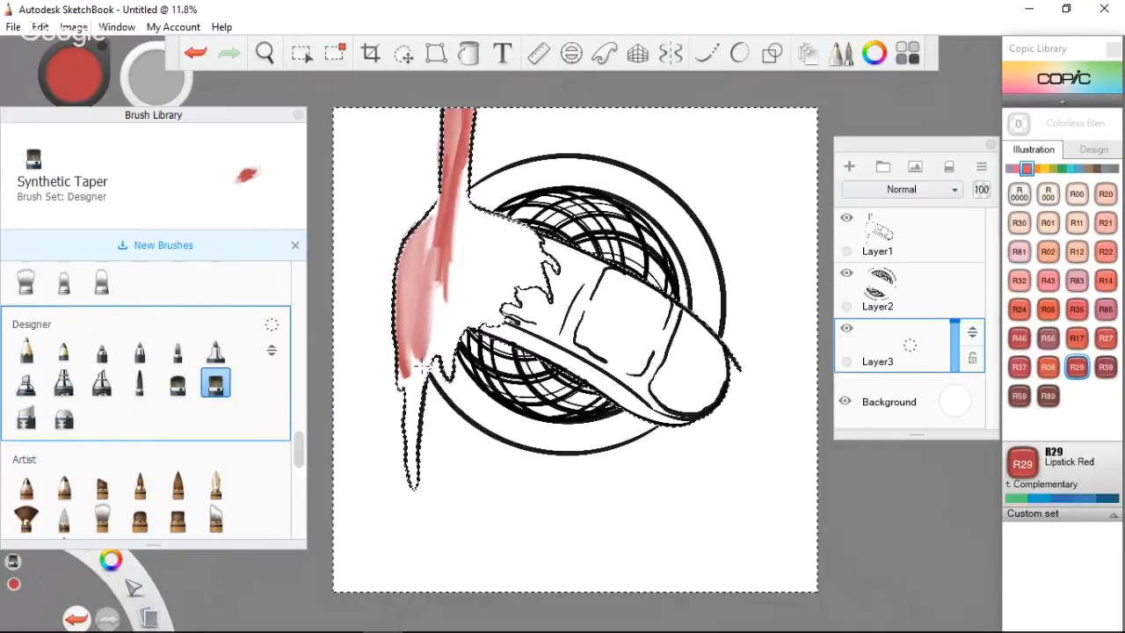
pyautogui.moveTo(438, 285); pyautogui.dragTo(438, 343)
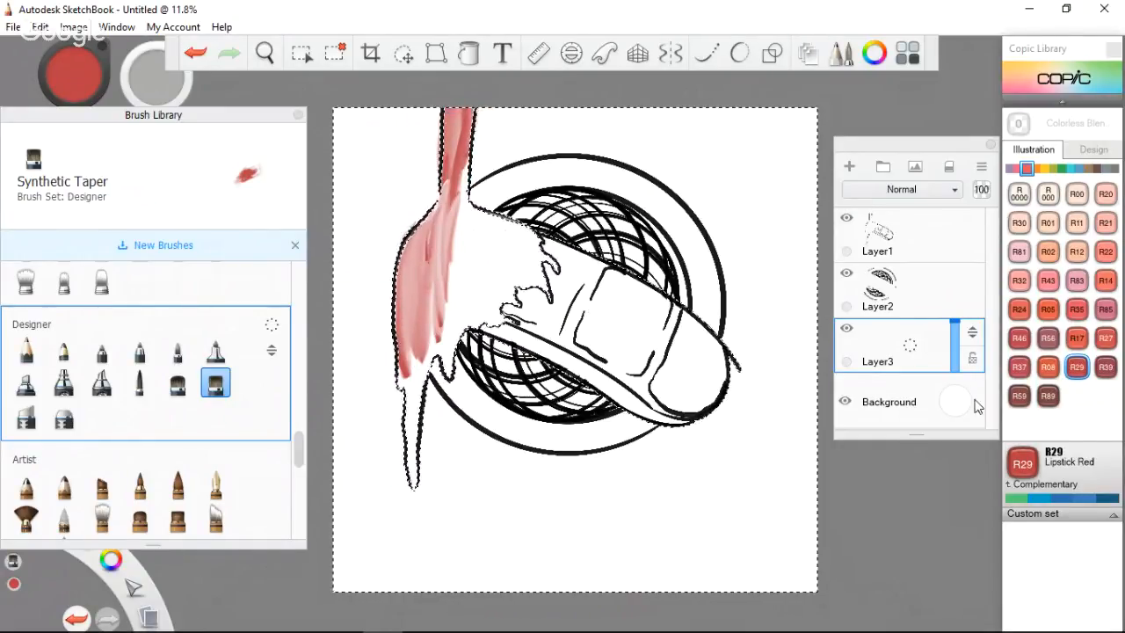
# Shade the lower splash, its drips and its ragged right edge in R59 Cardinal with the Ink Brush.
pyautogui.click(1019, 398)
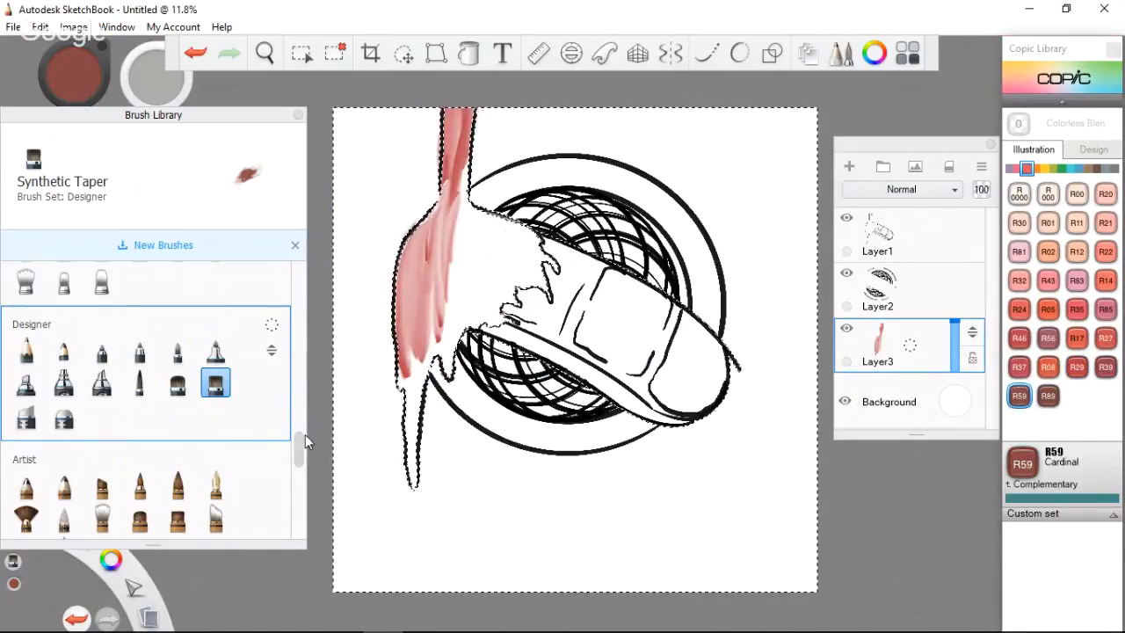
pyautogui.click(178, 484)
pyautogui.moveTo(423, 332)
pyautogui.mouseDown()
pyautogui.moveTo(468, 265)
pyautogui.moveTo(452, 241)
pyautogui.moveTo(426, 274)
pyautogui.moveTo(431, 237)
pyautogui.mouseUp()
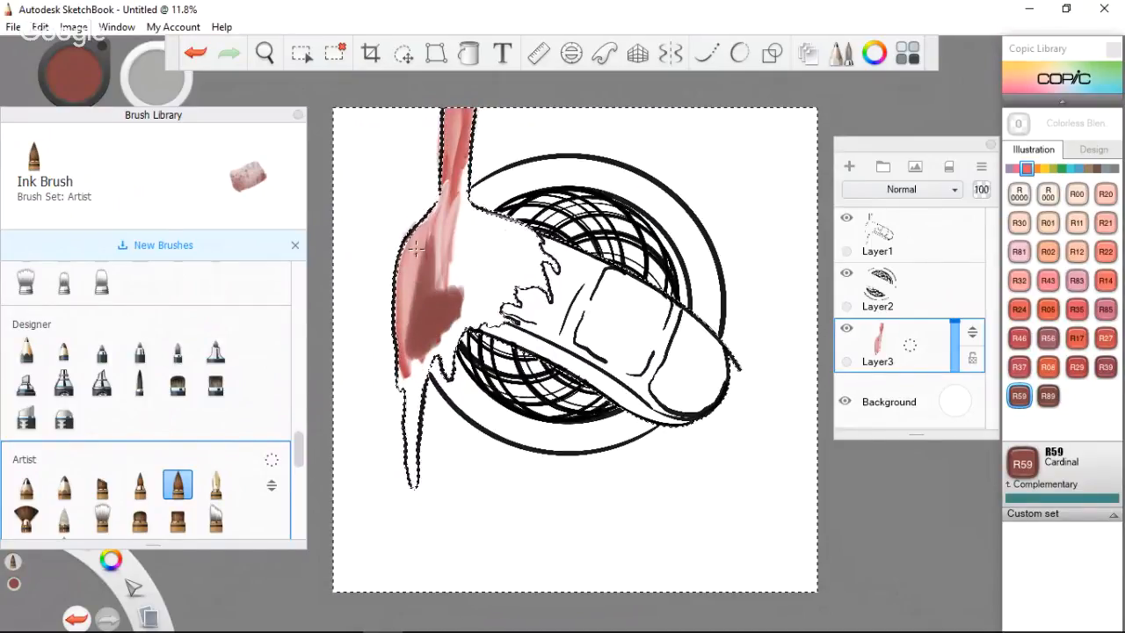
pyautogui.moveTo(397, 331)
pyautogui.mouseDown()
pyautogui.moveTo(403, 274)
pyautogui.moveTo(408, 461)
pyautogui.moveTo(416, 302)
pyautogui.moveTo(437, 320)
pyautogui.moveTo(470, 284)
pyautogui.moveTo(503, 308)
pyautogui.moveTo(497, 291)
pyautogui.moveTo(538, 282)
pyautogui.moveTo(531, 236)
pyautogui.mouseUp()
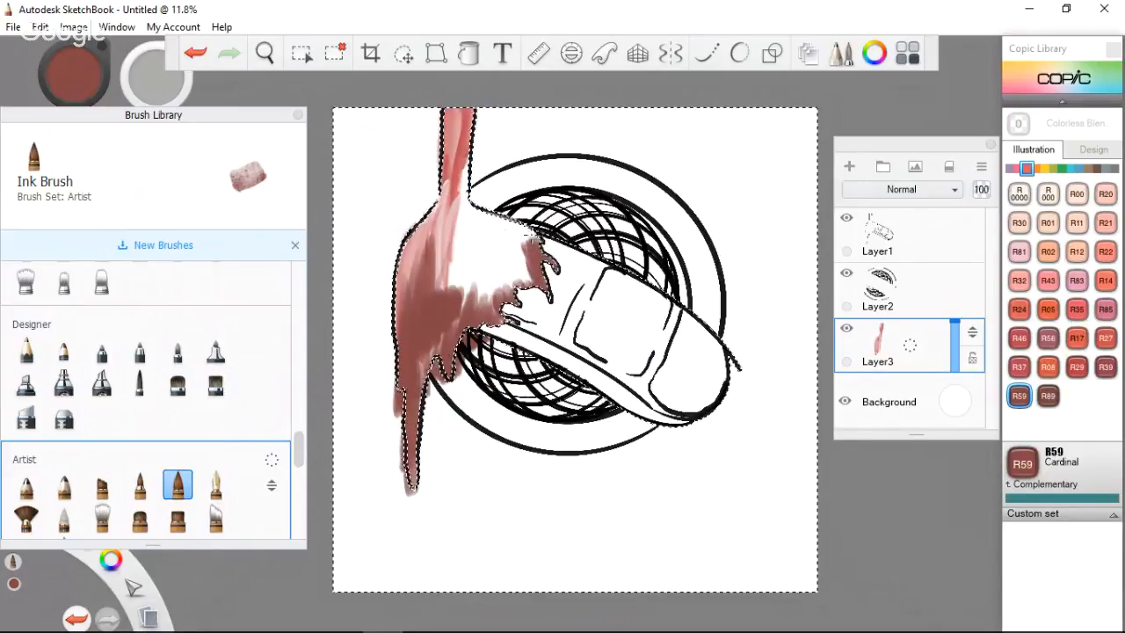
# Build up the splash and stream with Ink Brush strokes in R29 Lipstick Red, R39 Garnet and R59 Cardinal.
pyautogui.click(1076, 367)
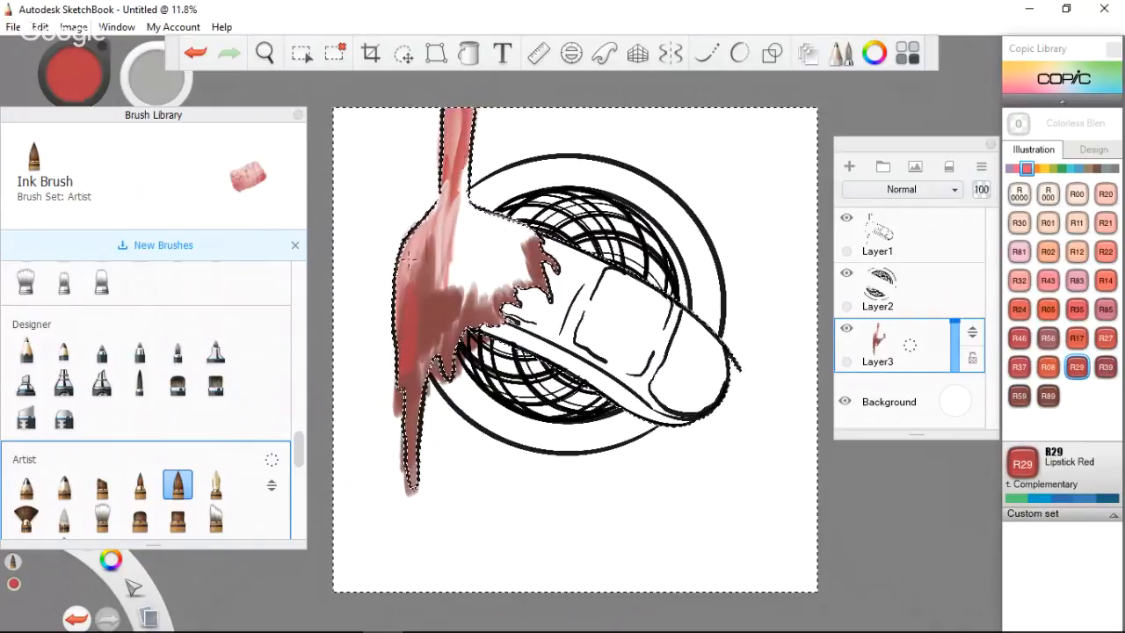
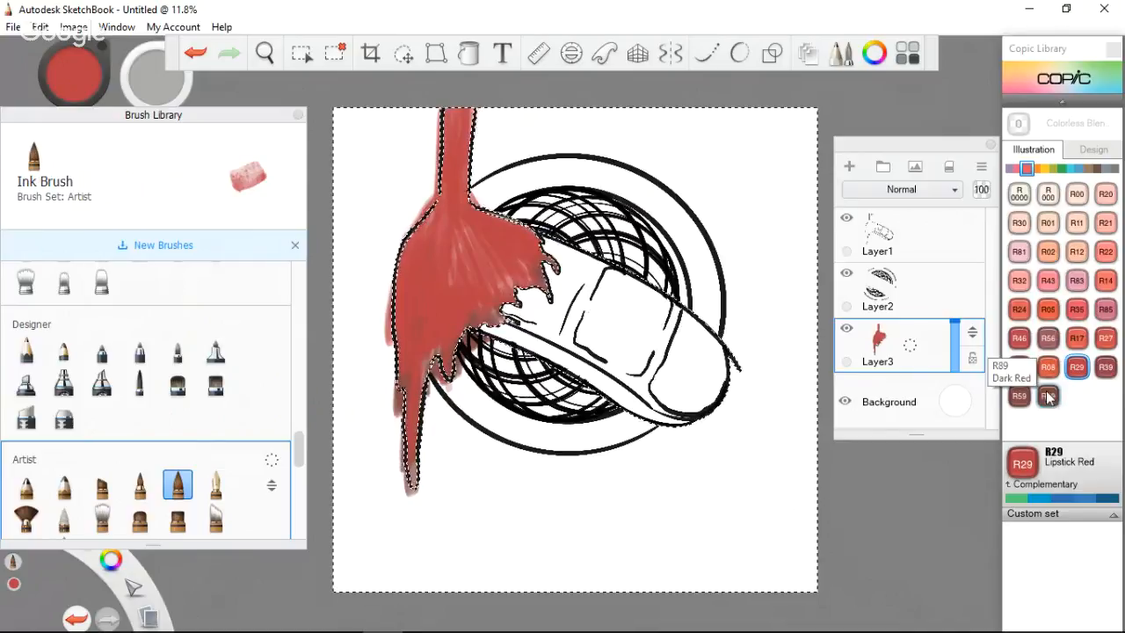
pyautogui.click(1106, 367)
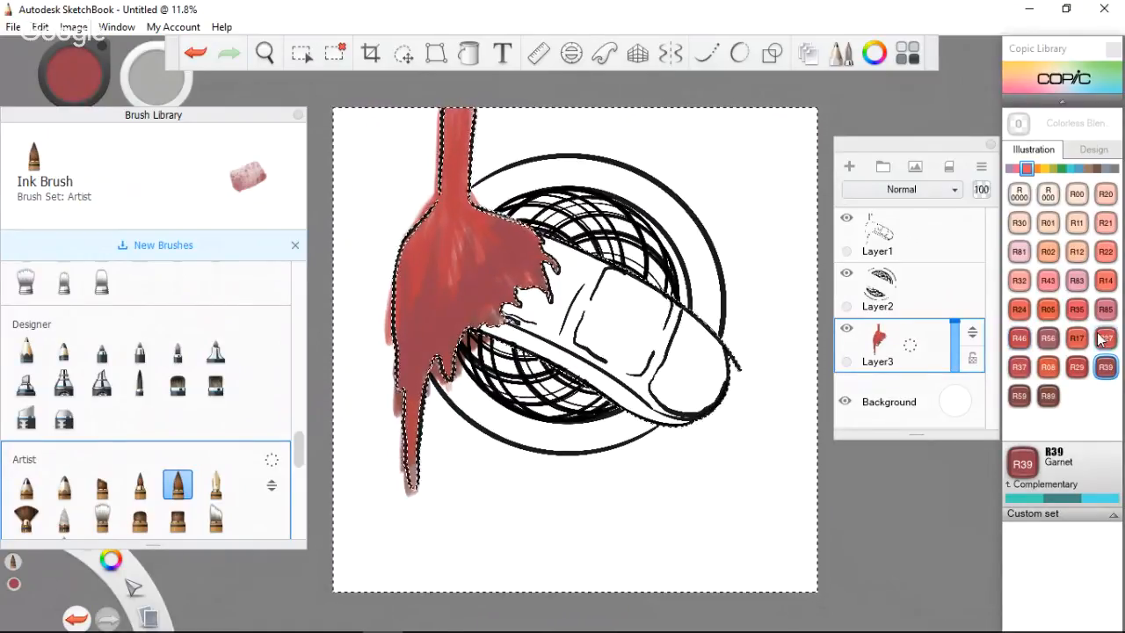
pyautogui.click(1020, 396)
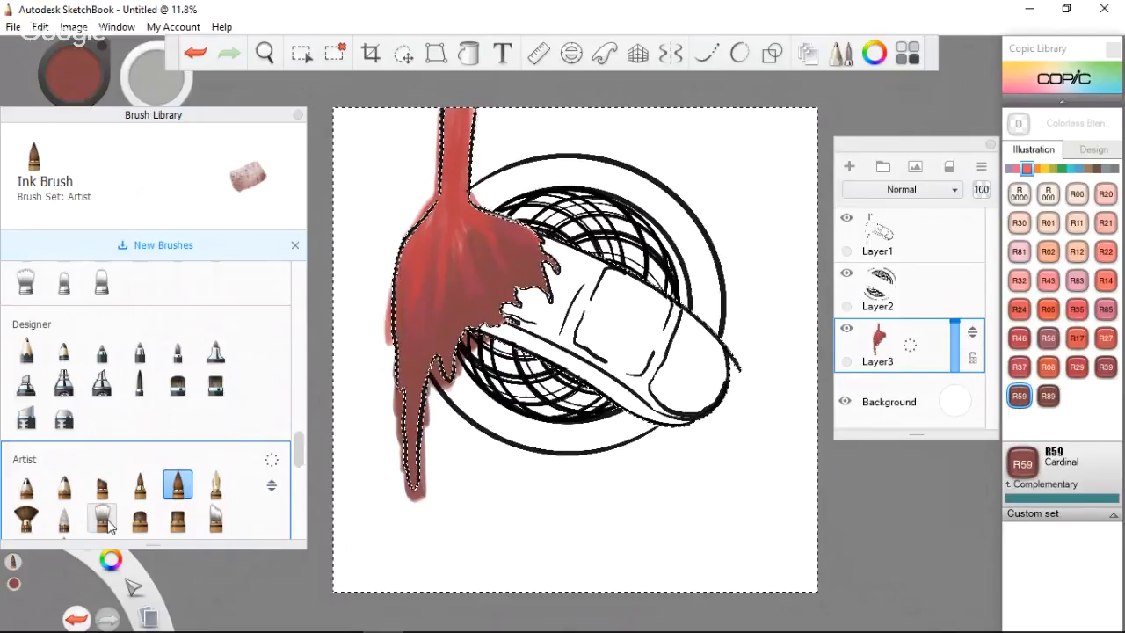
# Blend the reds across the splash and stream with the Smudge Round Bristle Brush from the Mulls Custom Environment set.
pyautogui.click(103, 518)
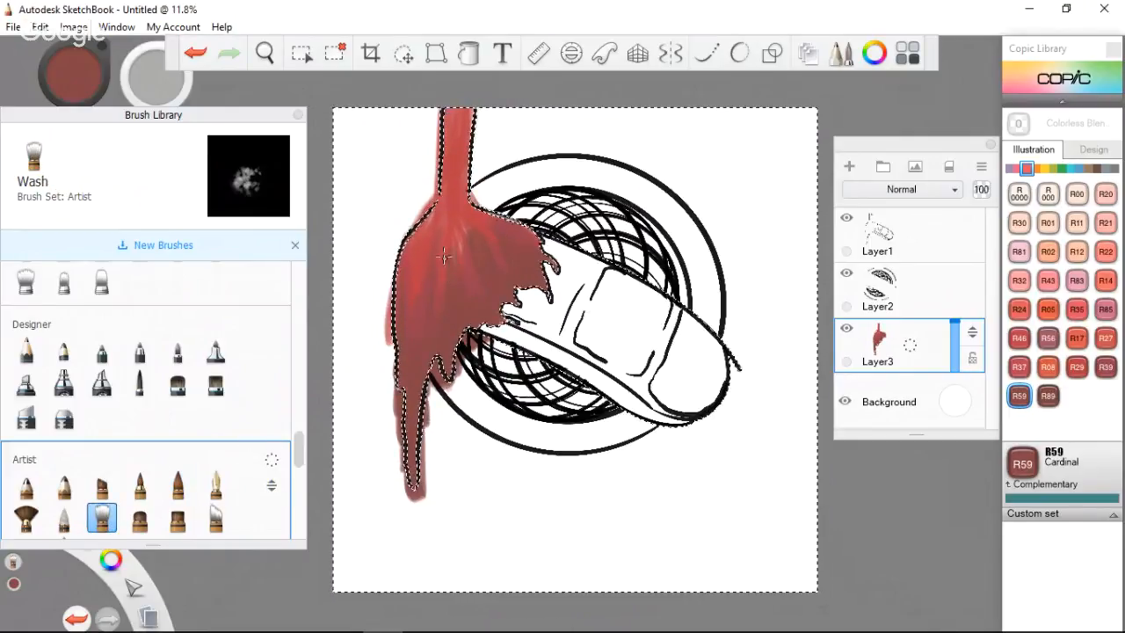
pyautogui.moveTo(296, 452); pyautogui.dragTo(301, 513)
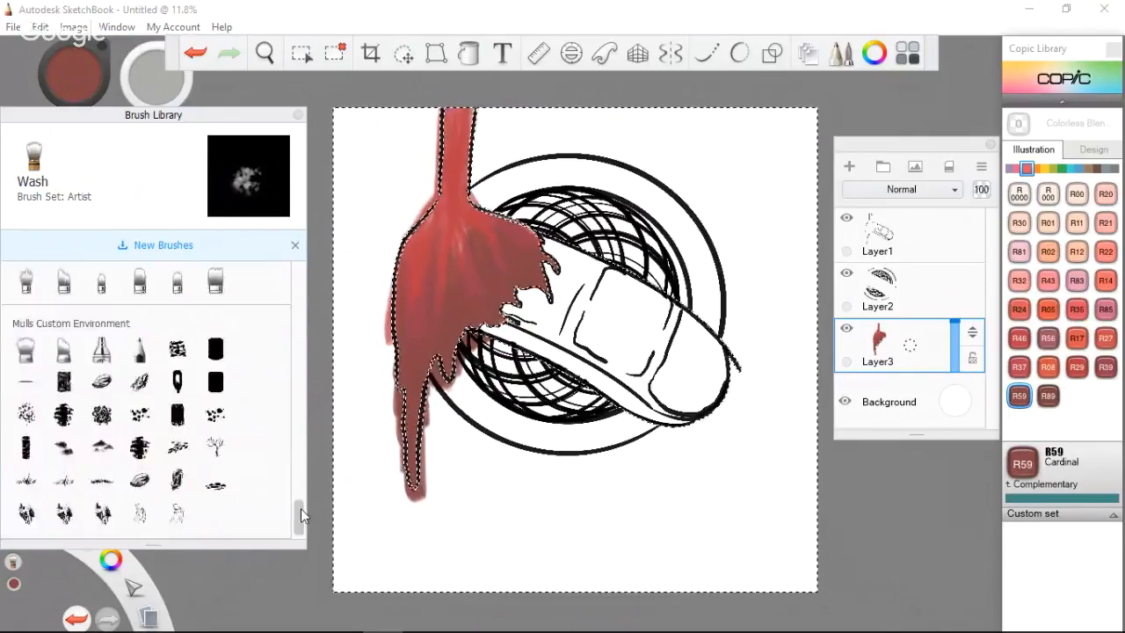
pyautogui.click(26, 351)
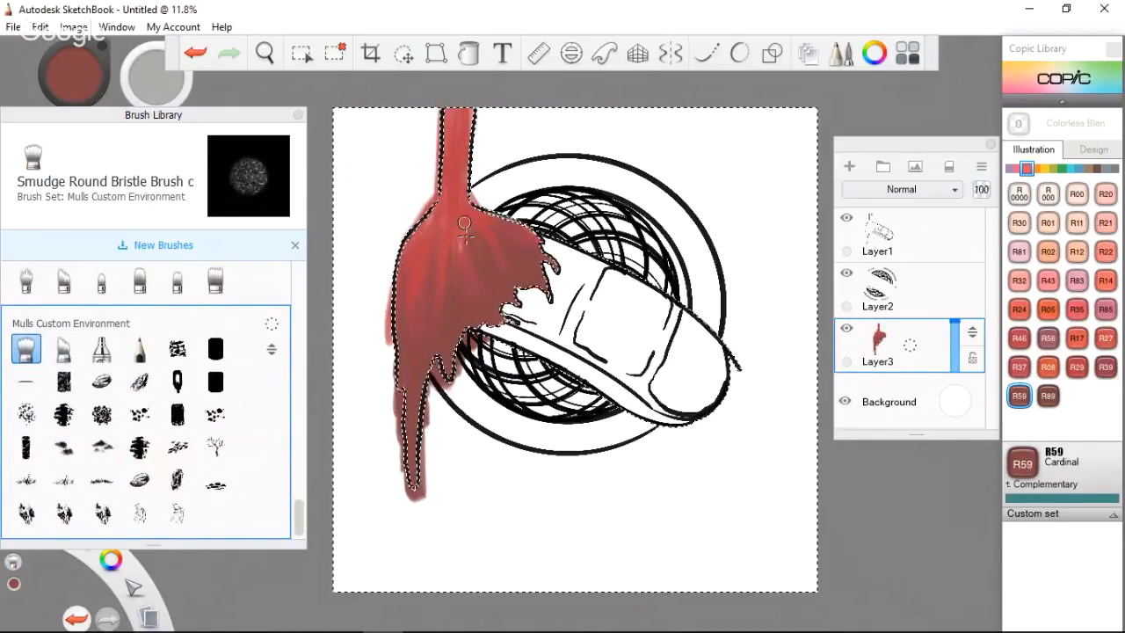
pyautogui.moveTo(424, 262)
pyautogui.mouseDown()
pyautogui.moveTo(414, 300)
pyautogui.moveTo(419, 267)
pyautogui.mouseUp()
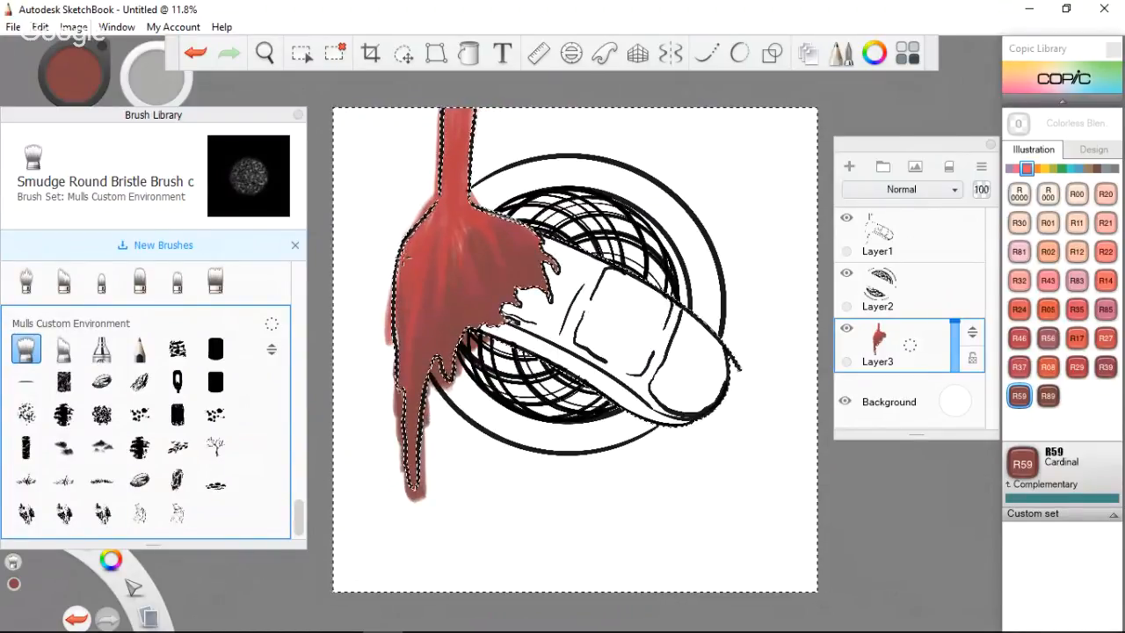
pyautogui.moveTo(406, 259)
pyautogui.mouseDown()
pyautogui.moveTo(405, 312)
pyautogui.moveTo(402, 235)
pyautogui.moveTo(410, 299)
pyautogui.moveTo(432, 220)
pyautogui.moveTo(431, 279)
pyautogui.moveTo(450, 239)
pyautogui.moveTo(453, 322)
pyautogui.moveTo(454, 242)
pyautogui.moveTo(445, 331)
pyautogui.moveTo(461, 299)
pyautogui.moveTo(461, 236)
pyautogui.moveTo(461, 318)
pyautogui.moveTo(465, 240)
pyautogui.moveTo(480, 278)
pyautogui.moveTo(462, 216)
pyautogui.moveTo(482, 285)
pyautogui.moveTo(457, 182)
pyautogui.moveTo(474, 229)
pyautogui.moveTo(484, 225)
pyautogui.moveTo(470, 215)
pyautogui.moveTo(508, 266)
pyautogui.moveTo(484, 229)
pyautogui.moveTo(518, 253)
pyautogui.moveTo(460, 208)
pyautogui.moveTo(497, 238)
pyautogui.moveTo(477, 219)
pyautogui.moveTo(465, 132)
pyautogui.moveTo(471, 250)
pyautogui.moveTo(461, 128)
pyautogui.moveTo(456, 189)
pyautogui.moveTo(496, 227)
pyautogui.moveTo(458, 185)
pyautogui.moveTo(460, 210)
pyautogui.moveTo(465, 107)
pyautogui.moveTo(415, 280)
pyautogui.moveTo(447, 206)
pyautogui.moveTo(445, 254)
pyautogui.moveTo(452, 230)
pyautogui.moveTo(468, 272)
pyautogui.moveTo(479, 218)
pyautogui.moveTo(508, 249)
pyautogui.moveTo(471, 211)
pyautogui.moveTo(457, 184)
pyautogui.mouseUp()
pyautogui.moveTo(490, 242)
pyautogui.mouseDown()
pyautogui.moveTo(463, 220)
pyautogui.moveTo(500, 236)
pyautogui.moveTo(467, 216)
pyautogui.moveTo(510, 238)
pyautogui.moveTo(472, 211)
pyautogui.moveTo(460, 165)
pyautogui.moveTo(457, 189)
pyautogui.moveTo(443, 179)
pyautogui.moveTo(479, 219)
pyautogui.moveTo(466, 211)
pyautogui.moveTo(500, 224)
pyautogui.moveTo(519, 268)
pyautogui.moveTo(472, 217)
pyautogui.moveTo(523, 278)
pyautogui.moveTo(489, 224)
pyautogui.moveTo(537, 264)
pyautogui.moveTo(468, 228)
pyautogui.moveTo(478, 286)
pyautogui.moveTo(461, 232)
pyautogui.moveTo(470, 295)
pyautogui.moveTo(486, 306)
pyautogui.moveTo(495, 249)
pyautogui.moveTo(526, 274)
pyautogui.moveTo(529, 252)
pyautogui.moveTo(536, 268)
pyautogui.moveTo(458, 263)
pyautogui.moveTo(455, 228)
pyautogui.moveTo(444, 277)
pyautogui.moveTo(430, 246)
pyautogui.moveTo(420, 255)
pyautogui.moveTo(407, 340)
pyautogui.mouseUp()
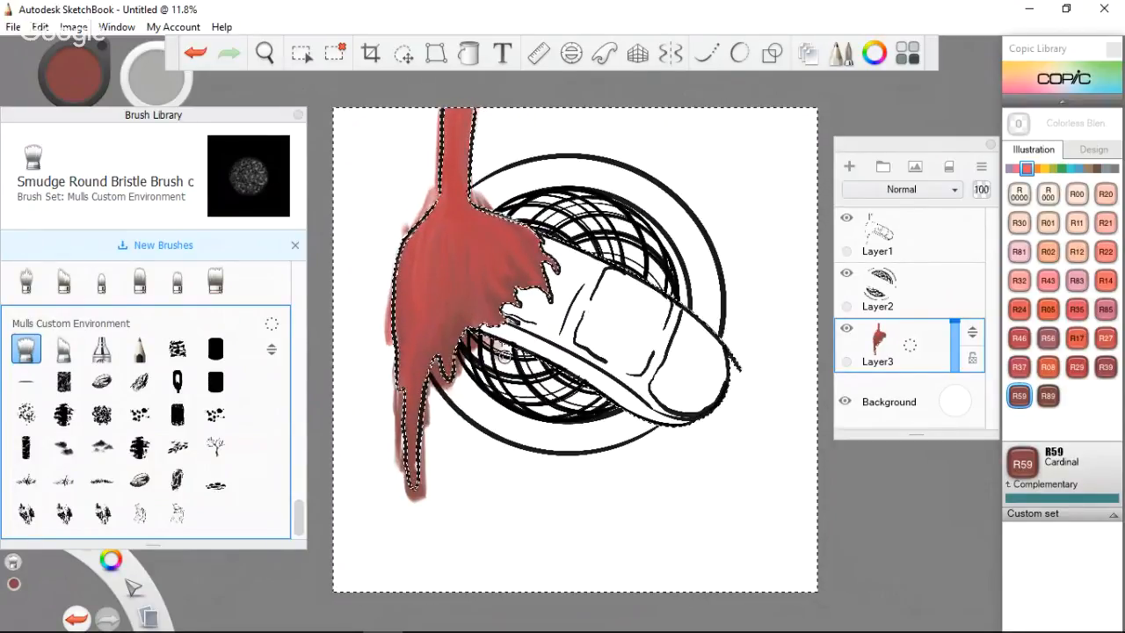
pyautogui.moveTo(471, 307)
pyautogui.mouseDown()
pyautogui.moveTo(512, 329)
pyautogui.moveTo(481, 273)
pyautogui.moveTo(486, 285)
pyautogui.moveTo(486, 254)
pyautogui.mouseUp()
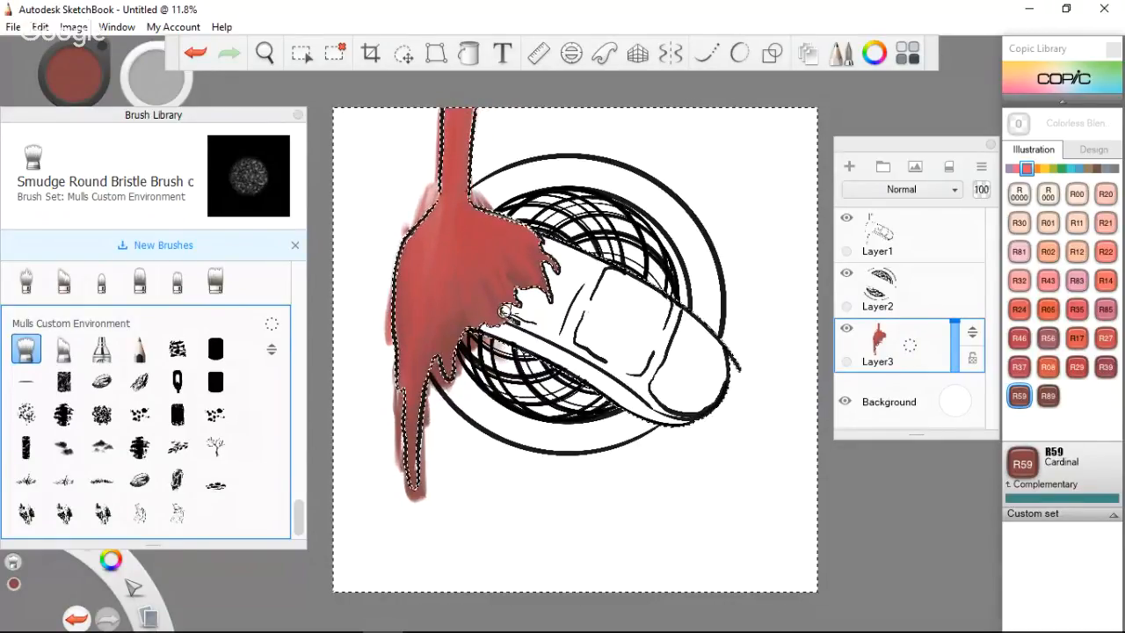
# Shade the lower splash, drips and ragged right edge in R89 Dark Red with the Synthetic Flat Bristle Brush 3.
pyautogui.click(1048, 396)
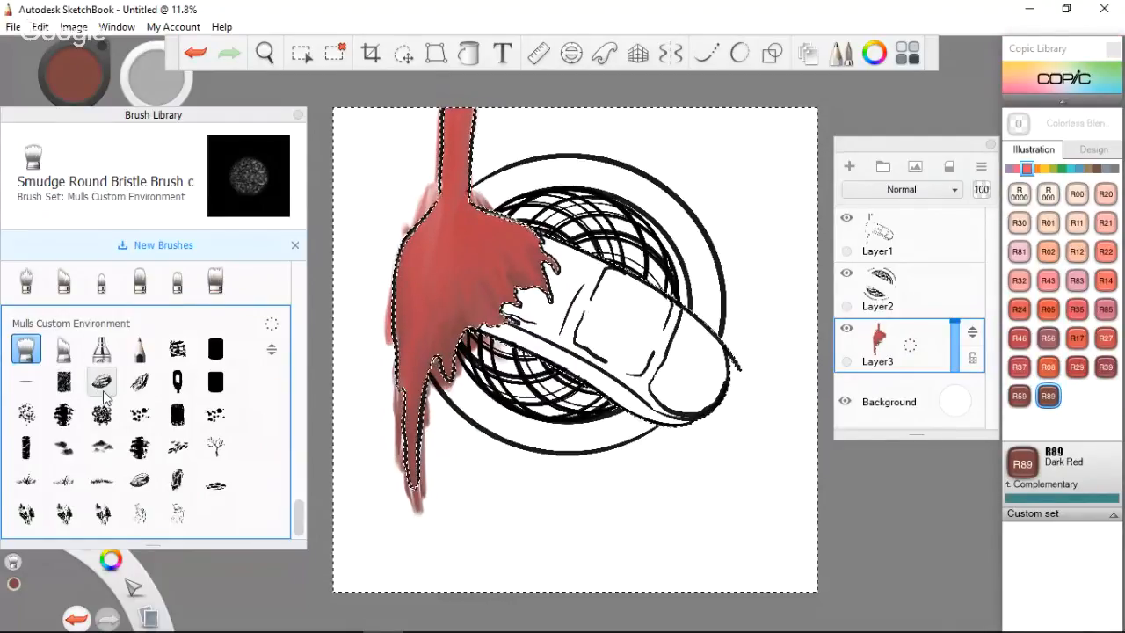
pyautogui.click(216, 356)
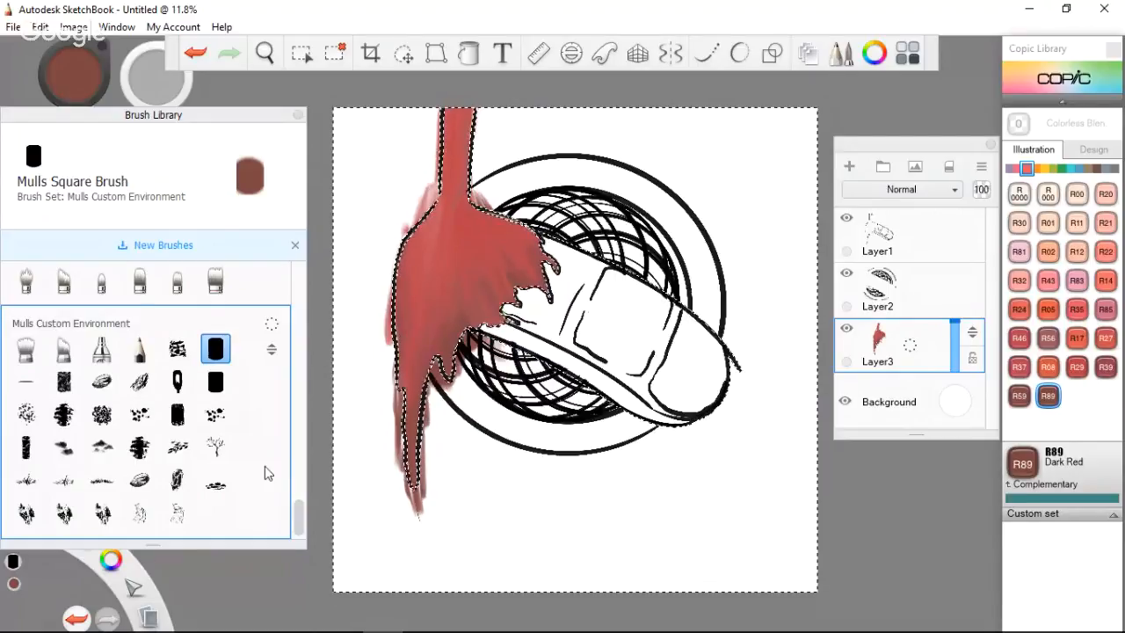
pyautogui.moveTo(301, 521); pyautogui.dragTo(297, 334)
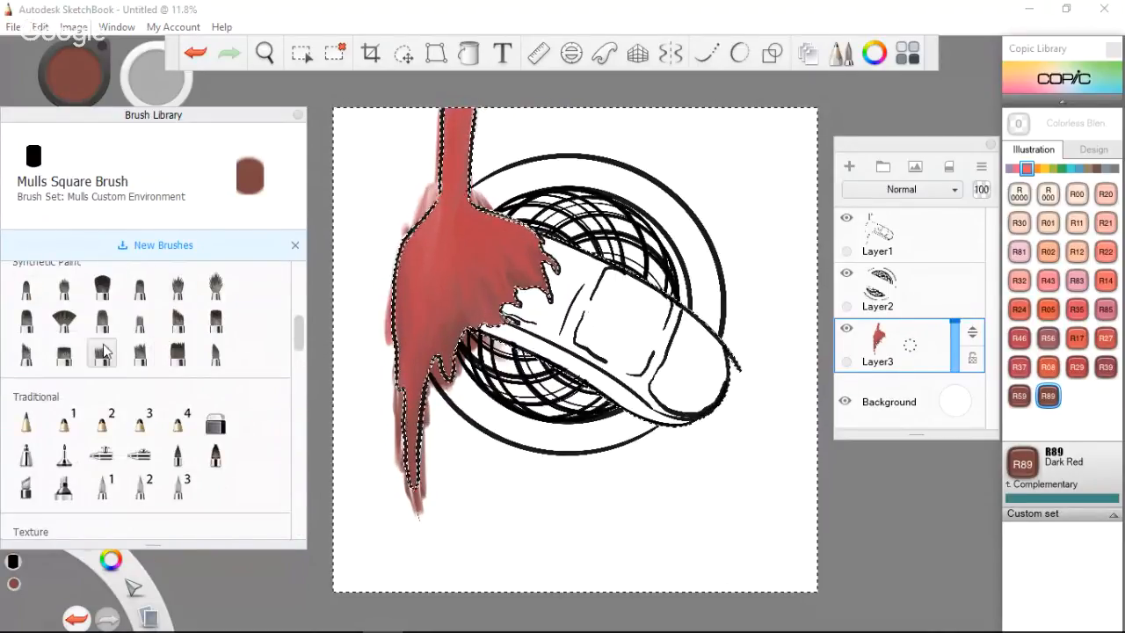
pyautogui.click(178, 354)
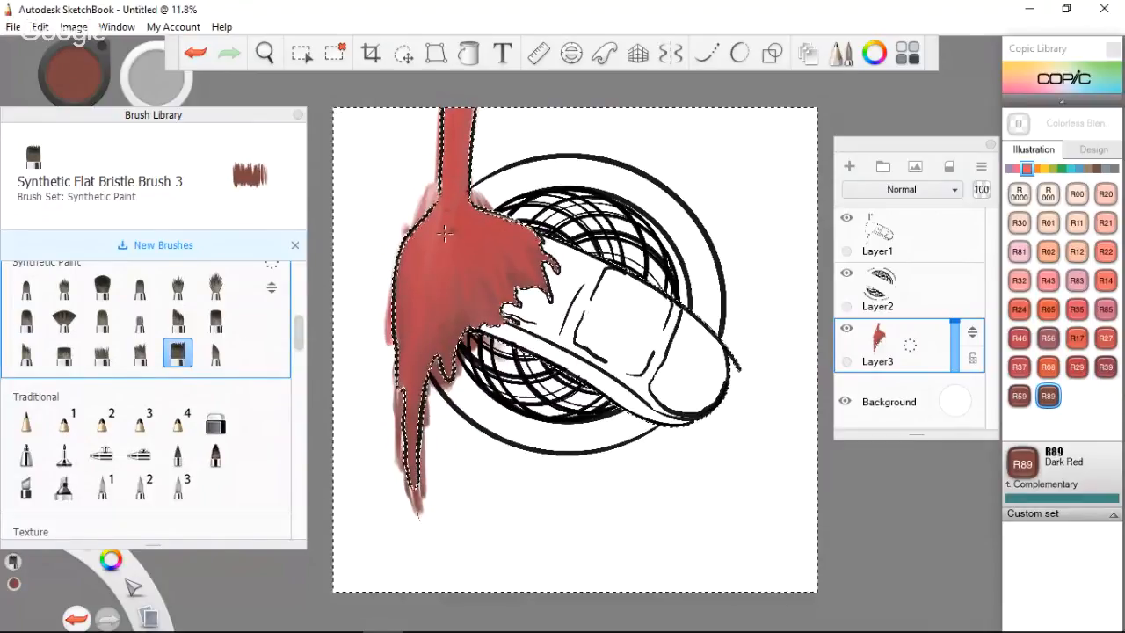
pyautogui.moveTo(152, 88); pyautogui.dragTo(154, 90)
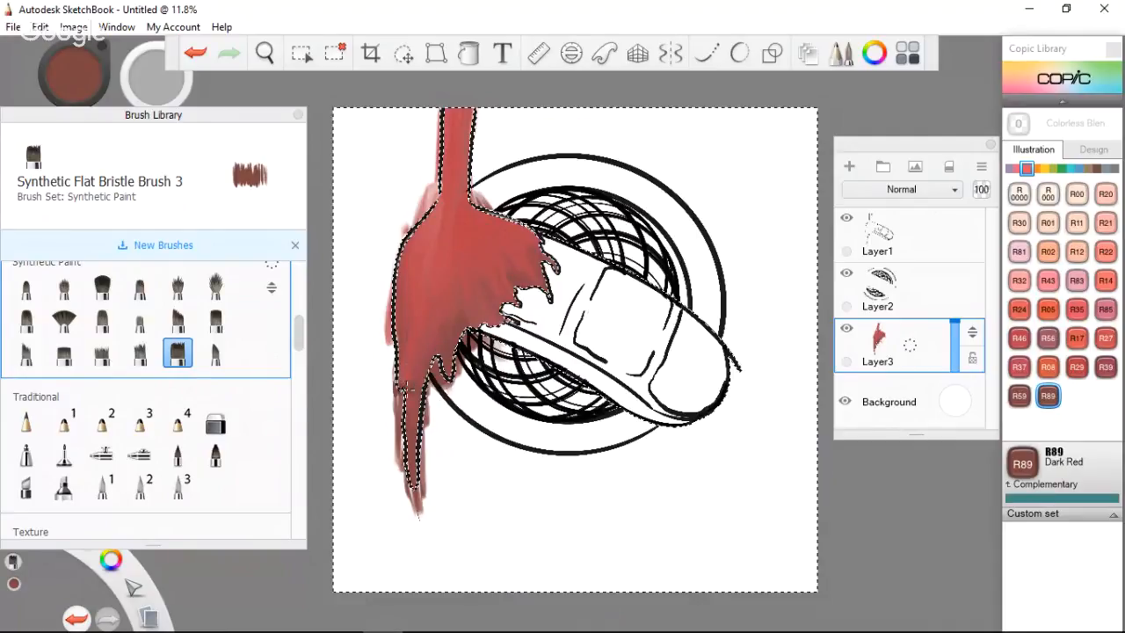
pyautogui.moveTo(411, 376)
pyautogui.mouseDown()
pyautogui.moveTo(420, 349)
pyautogui.moveTo(447, 323)
pyautogui.mouseUp()
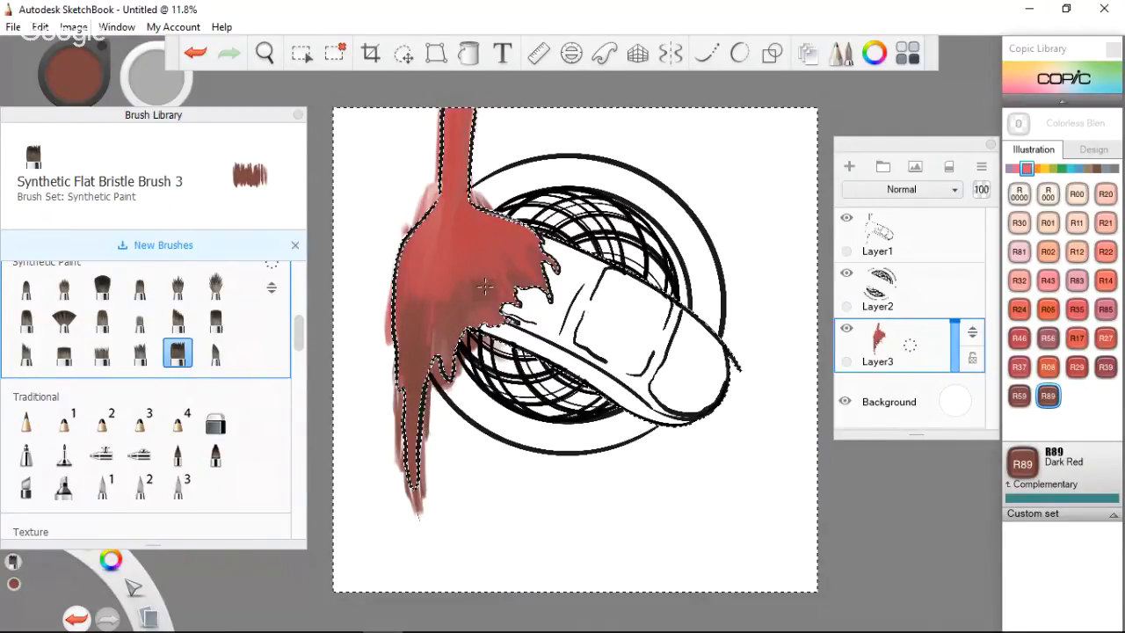
pyautogui.moveTo(506, 270); pyautogui.dragTo(485, 287)
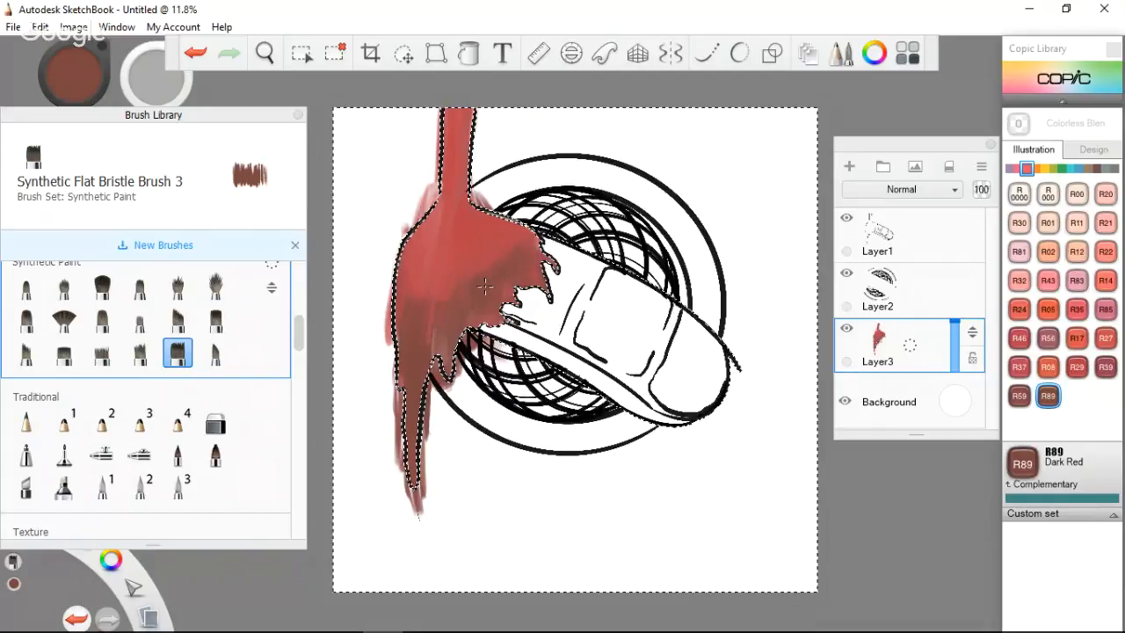
pyautogui.moveTo(525, 234)
pyautogui.mouseDown()
pyautogui.moveTo(540, 260)
pyautogui.moveTo(505, 310)
pyautogui.moveTo(495, 358)
pyautogui.moveTo(491, 315)
pyautogui.mouseUp()
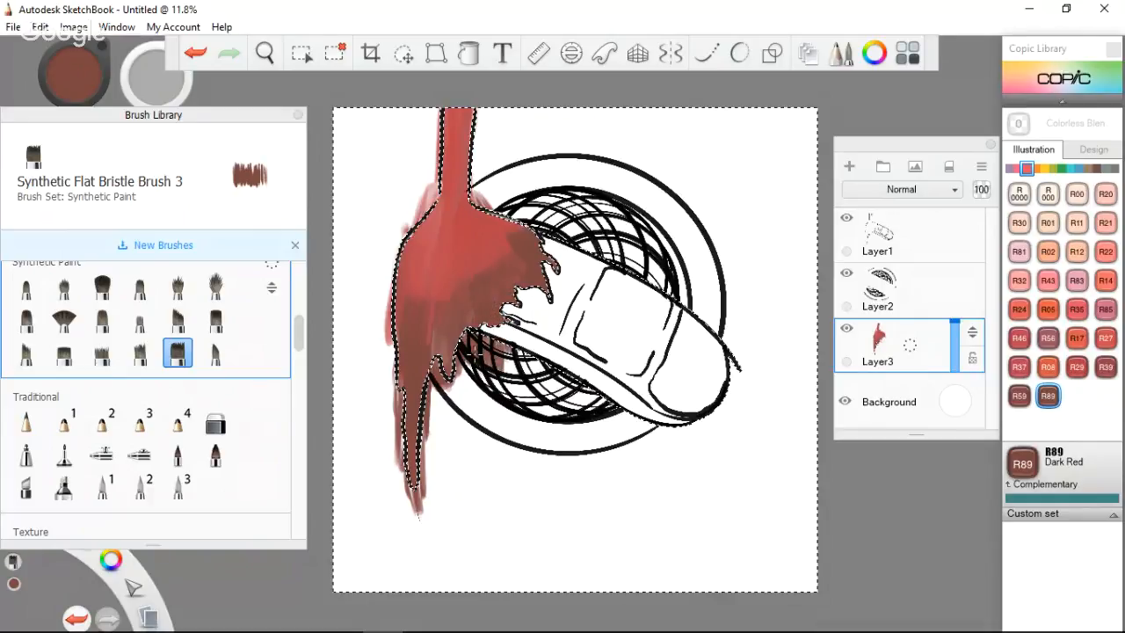
# Darken the long drip below the splash with 100 Black from the Copic grays.
pyautogui.click(1110, 171)
pyautogui.click(1114, 170)
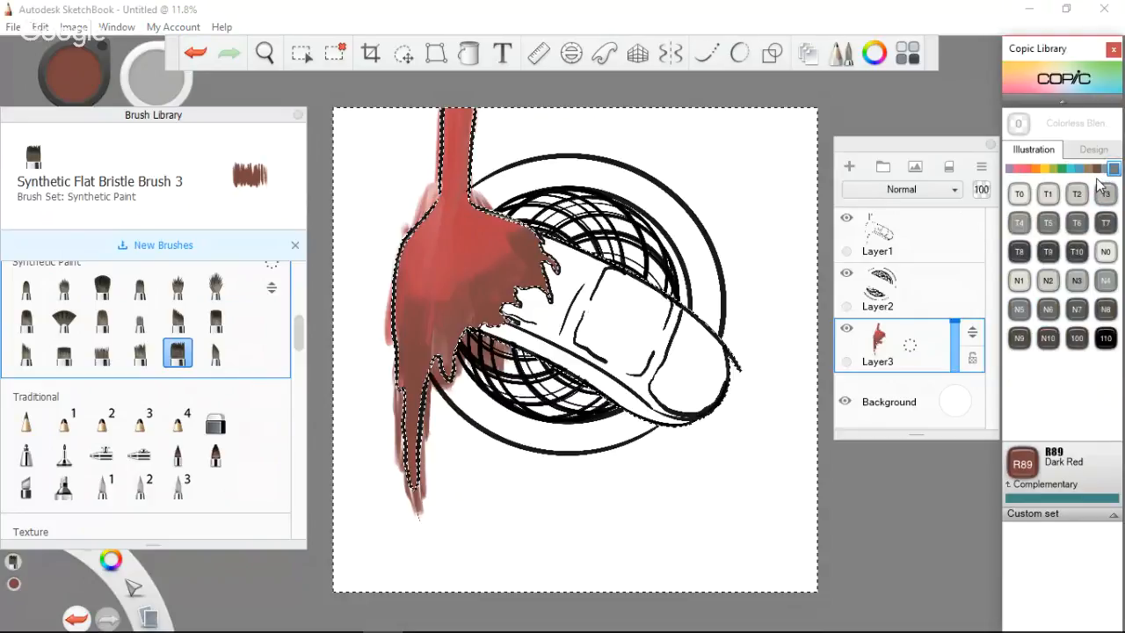
pyautogui.click(1077, 338)
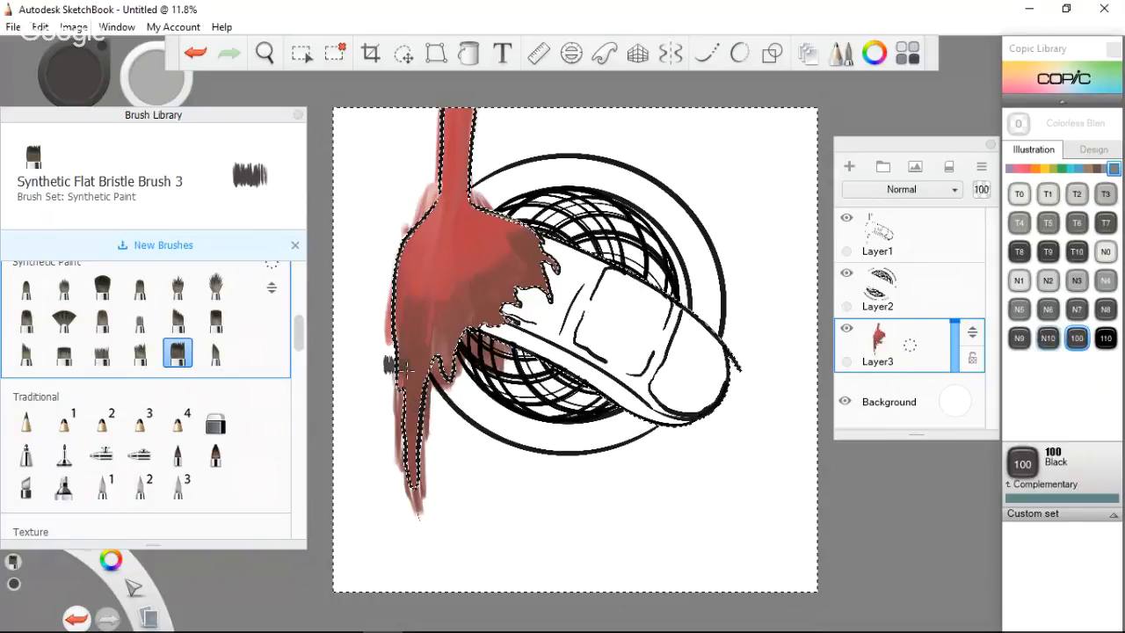
pyautogui.moveTo(395, 365)
pyautogui.mouseDown()
pyautogui.moveTo(411, 376)
pyautogui.moveTo(404, 493)
pyautogui.moveTo(439, 492)
pyautogui.moveTo(409, 475)
pyautogui.moveTo(438, 482)
pyautogui.mouseUp()
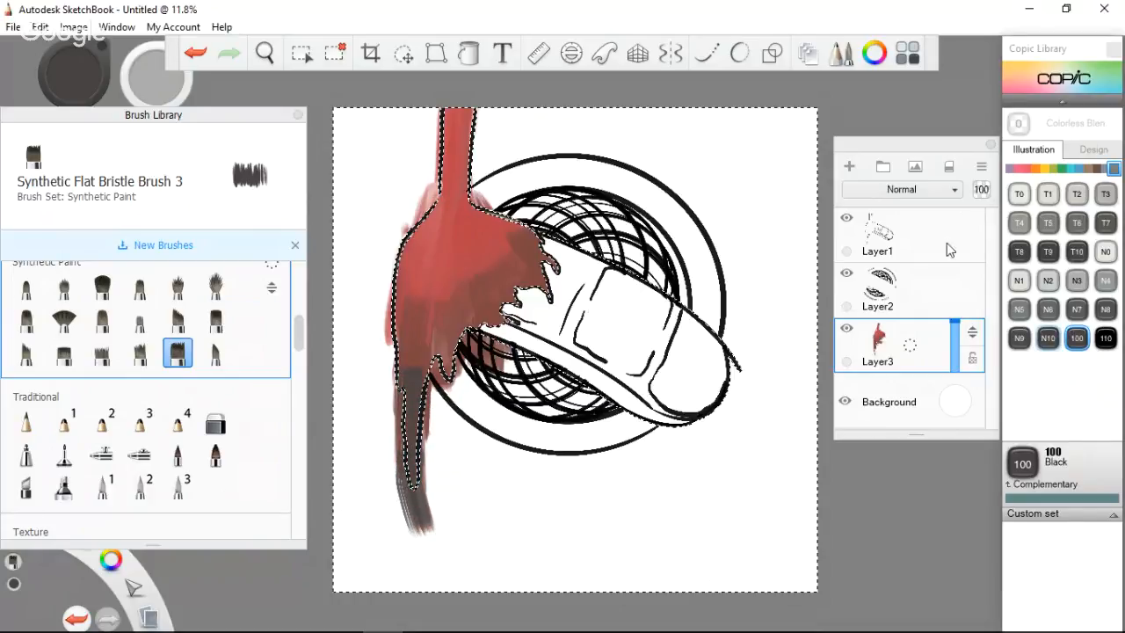
# Mix a saturated bright red and brush it over the stream, the splash and down into the long drip.
pyautogui.click(875, 53)
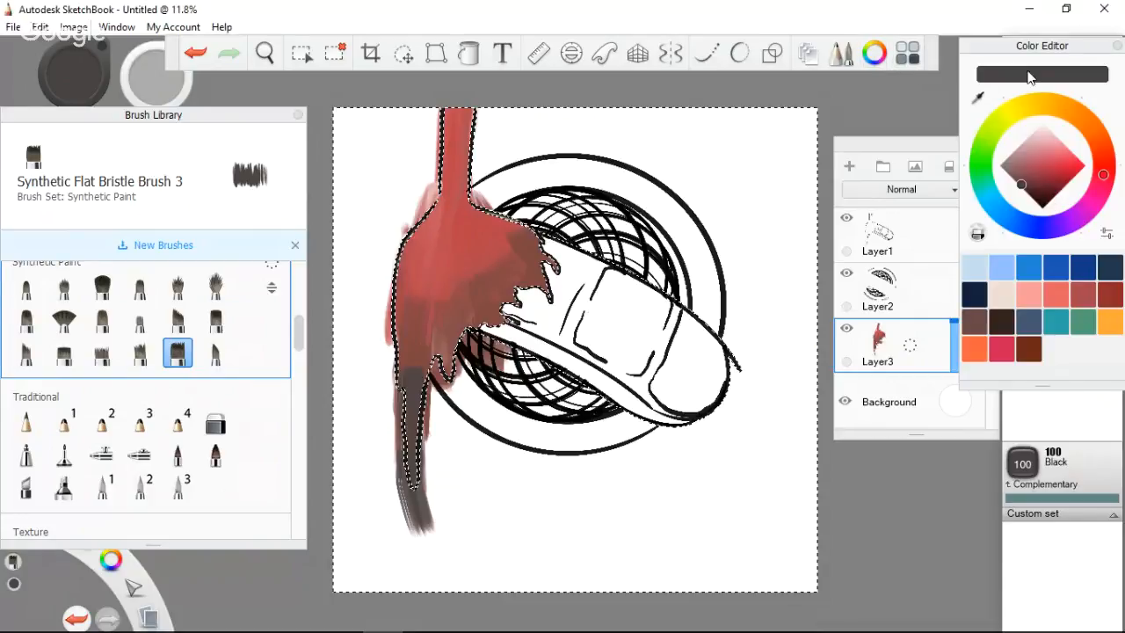
pyautogui.moveTo(1102, 172)
pyautogui.mouseDown()
pyautogui.moveTo(1106, 161)
pyautogui.moveTo(1074, 174)
pyautogui.mouseUp()
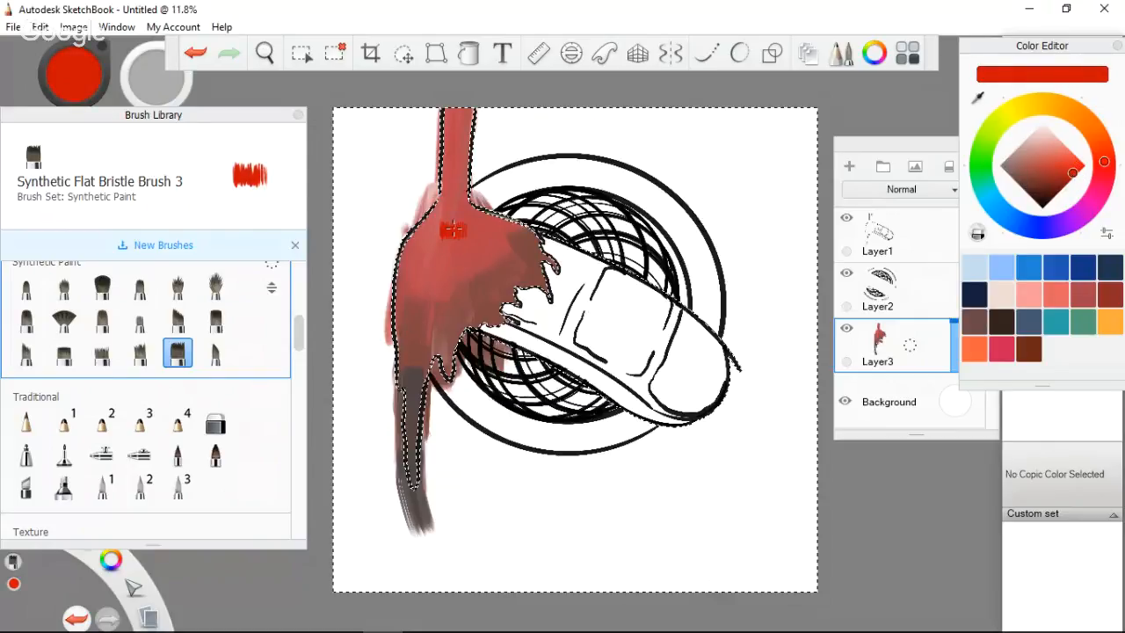
pyautogui.moveTo(450, 224)
pyautogui.mouseDown()
pyautogui.moveTo(415, 261)
pyautogui.moveTo(429, 319)
pyautogui.moveTo(453, 237)
pyautogui.moveTo(481, 249)
pyautogui.moveTo(455, 236)
pyautogui.moveTo(447, 188)
pyautogui.moveTo(459, 137)
pyautogui.moveTo(450, 130)
pyautogui.moveTo(440, 233)
pyautogui.moveTo(417, 257)
pyautogui.moveTo(433, 218)
pyautogui.mouseUp()
pyautogui.click(216, 320)
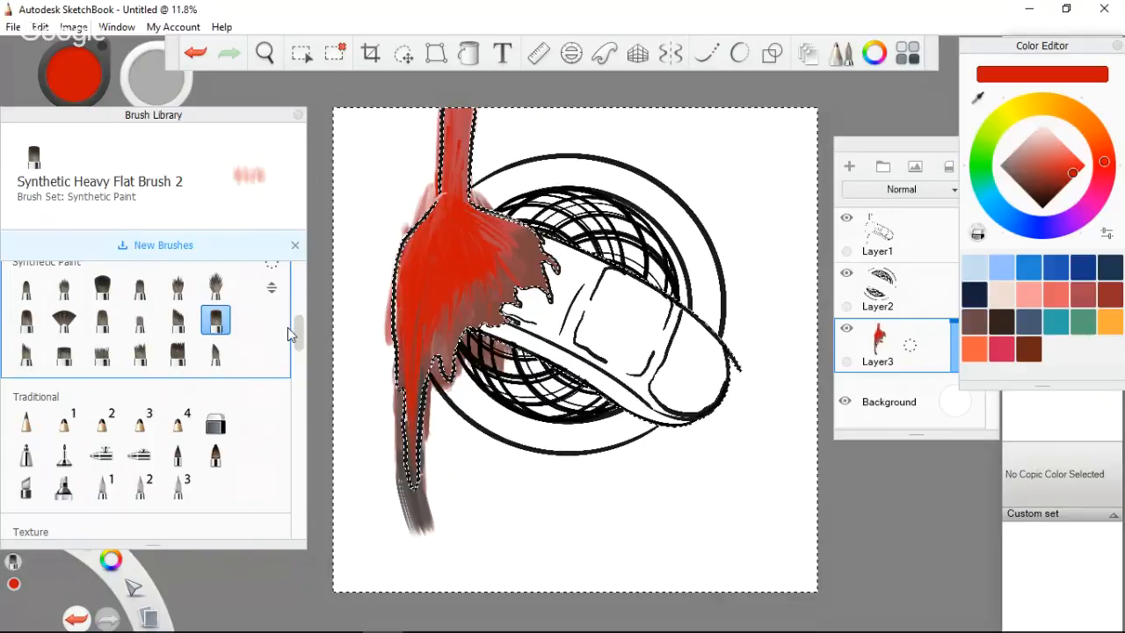
pyautogui.click(178, 319)
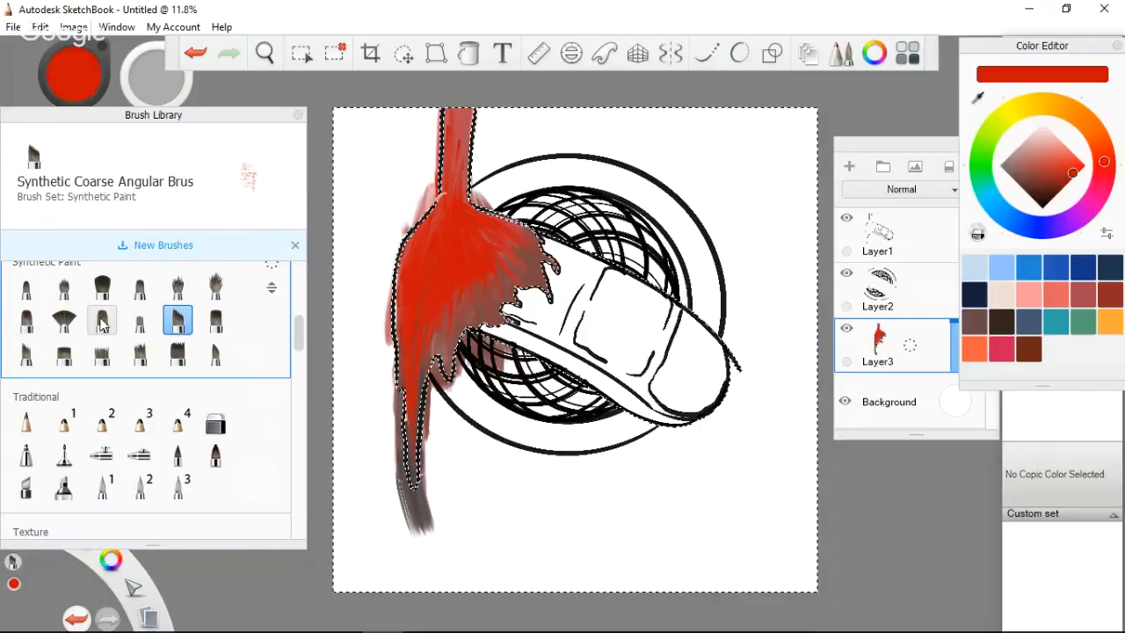
# Blend the bright red into the dark areas of the splash with Smudge Flat Brush 3.
pyautogui.moveTo(299, 334); pyautogui.dragTo(307, 393)
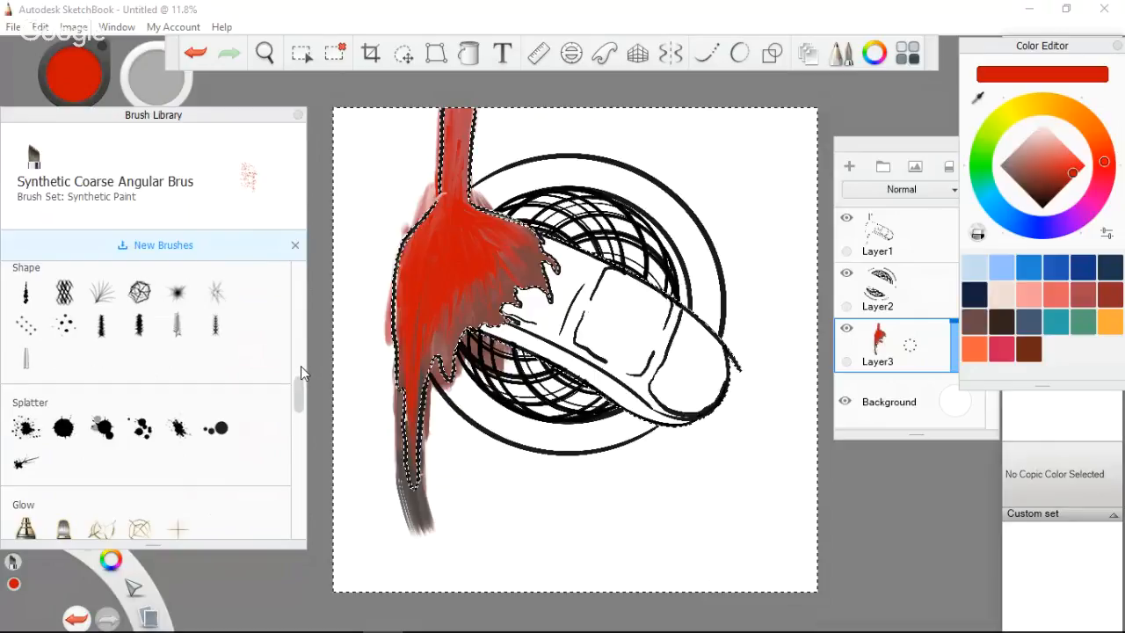
pyautogui.moveTo(297, 391); pyautogui.dragTo(299, 433)
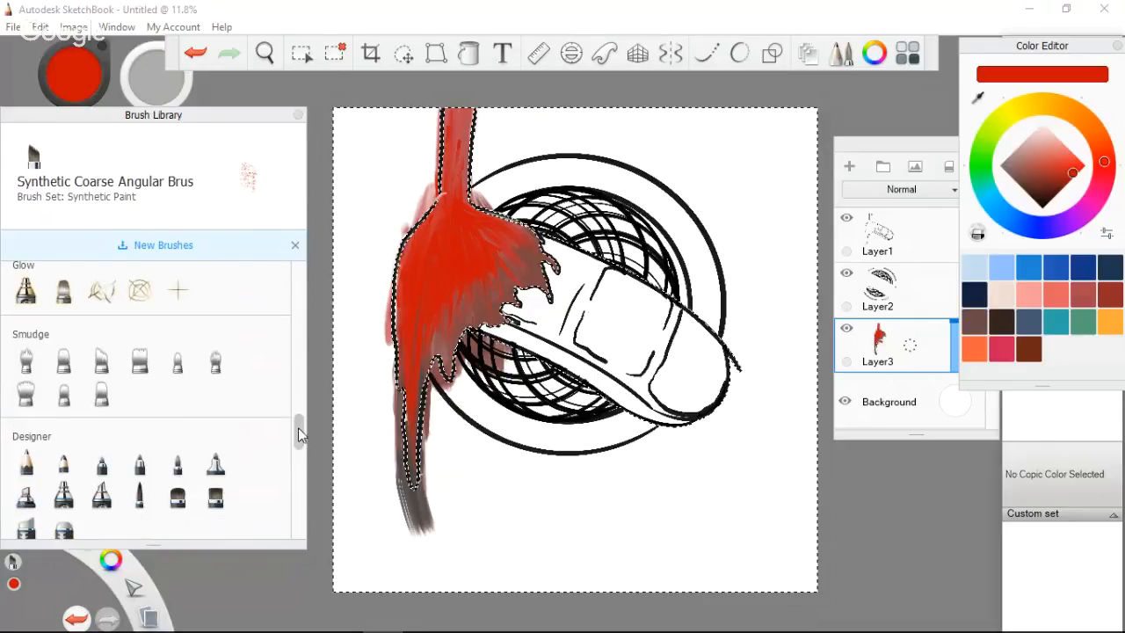
pyautogui.click(63, 361)
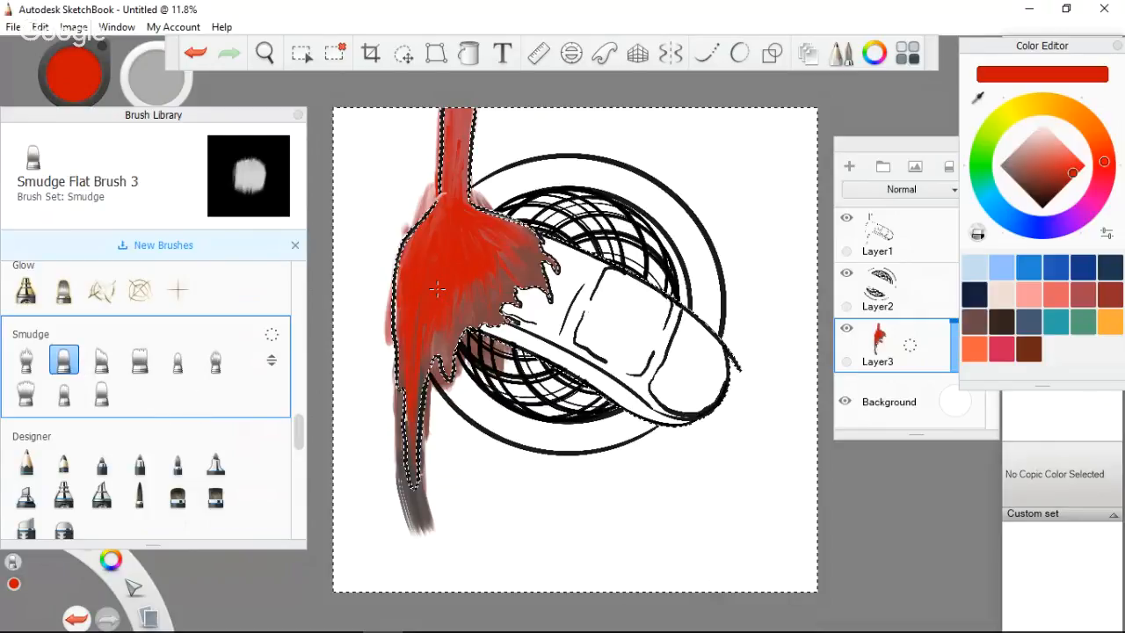
pyautogui.moveTo(436, 290)
pyautogui.mouseDown()
pyautogui.moveTo(453, 327)
pyautogui.moveTo(471, 264)
pyautogui.moveTo(472, 304)
pyautogui.moveTo(467, 235)
pyautogui.moveTo(467, 270)
pyautogui.moveTo(475, 237)
pyautogui.moveTo(499, 264)
pyautogui.moveTo(478, 231)
pyautogui.moveTo(502, 258)
pyautogui.mouseUp()
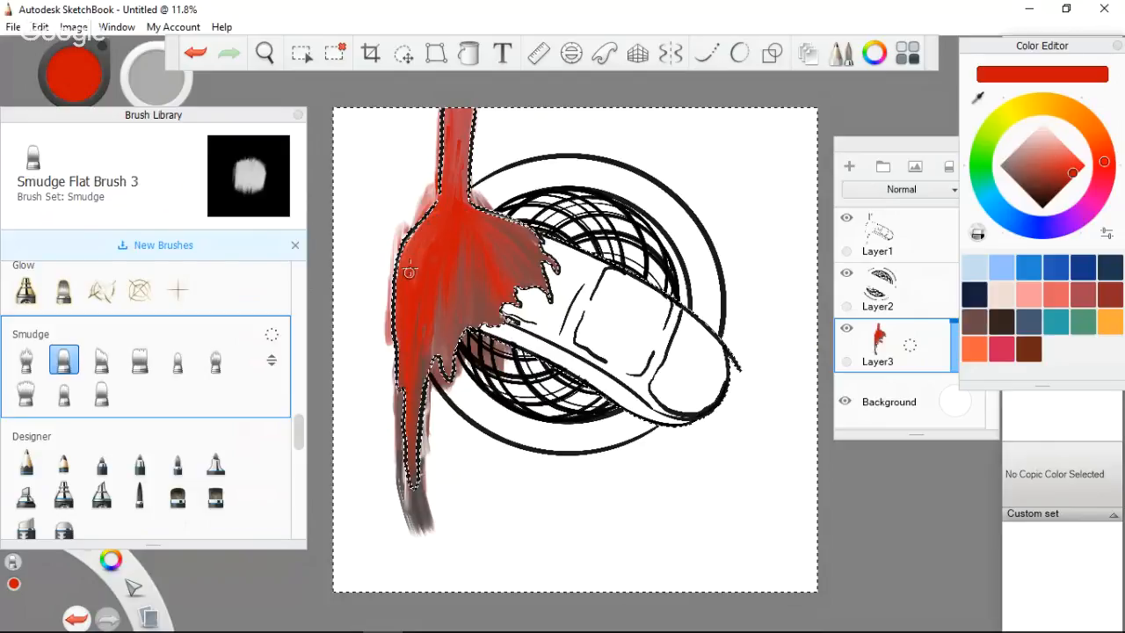
# Smudge the reds along the vertical stream and the splash's upper right edge with Smudge Flat Brush 3.
pyautogui.moveTo(456, 169)
pyautogui.mouseDown()
pyautogui.moveTo(445, 213)
pyautogui.moveTo(467, 98)
pyautogui.moveTo(451, 227)
pyautogui.moveTo(452, 195)
pyautogui.mouseUp()
pyautogui.moveTo(459, 145)
pyautogui.mouseDown()
pyautogui.moveTo(463, 109)
pyautogui.moveTo(452, 201)
pyautogui.mouseUp()
pyautogui.moveTo(465, 112)
pyautogui.mouseDown()
pyautogui.moveTo(460, 175)
pyautogui.moveTo(466, 152)
pyautogui.moveTo(455, 158)
pyautogui.moveTo(453, 135)
pyautogui.moveTo(457, 191)
pyautogui.mouseUp()
pyautogui.moveTo(455, 132); pyautogui.dragTo(450, 95)
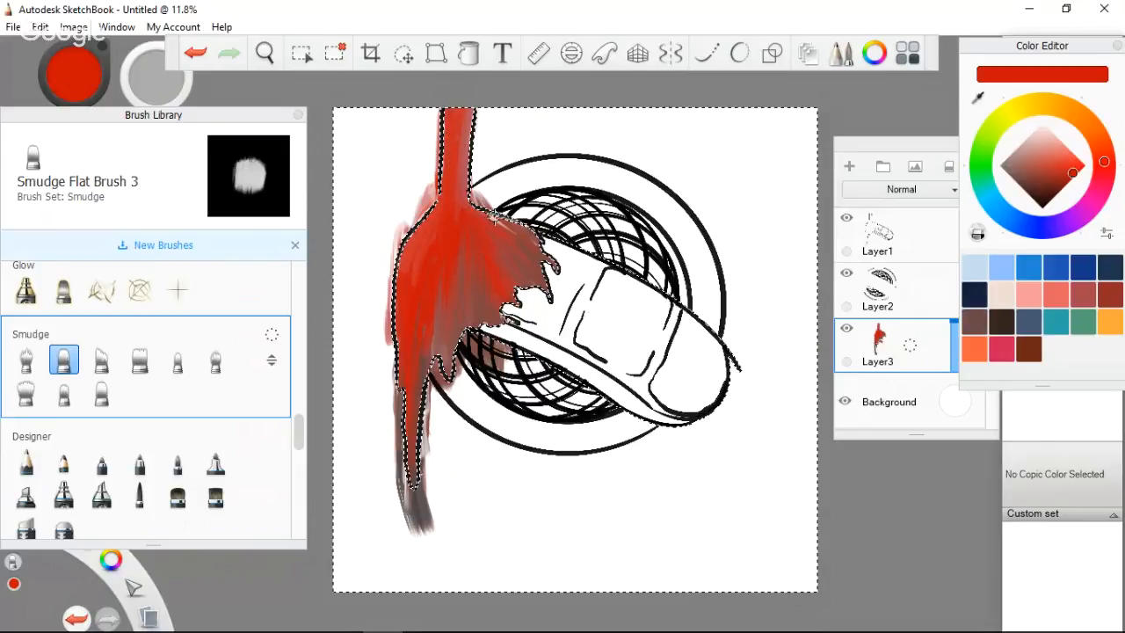
pyautogui.moveTo(489, 221); pyautogui.dragTo(494, 191)
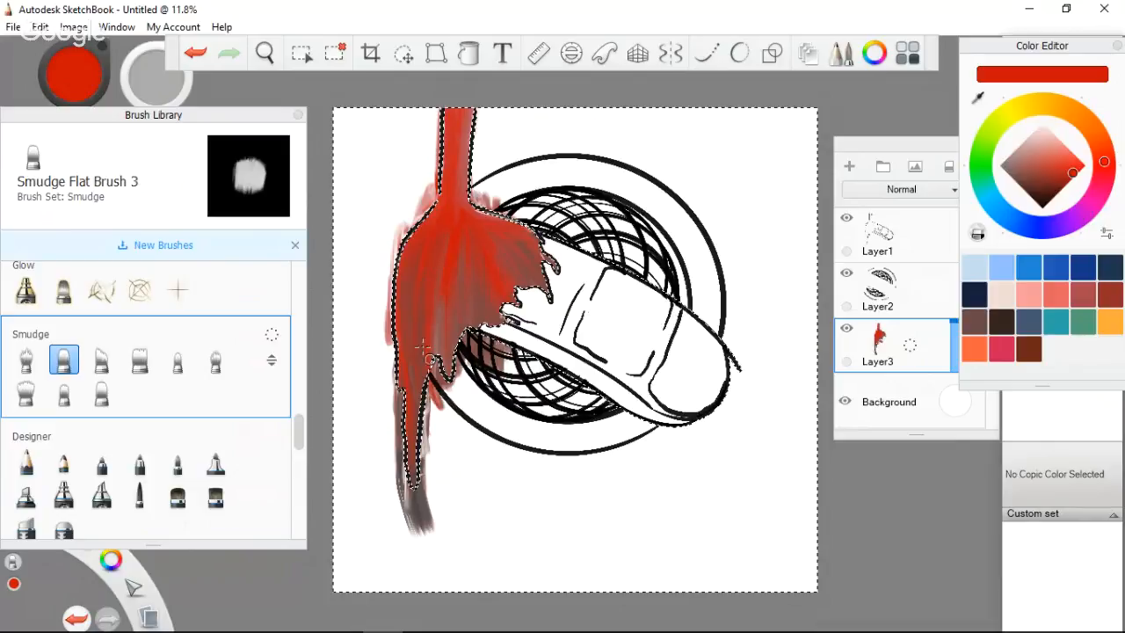
# Soften the color transitions across the splash and its drips with the Smudge Flat Bristle Brush 3 and Smudge Round Bristle Brush.
pyautogui.click(140, 360)
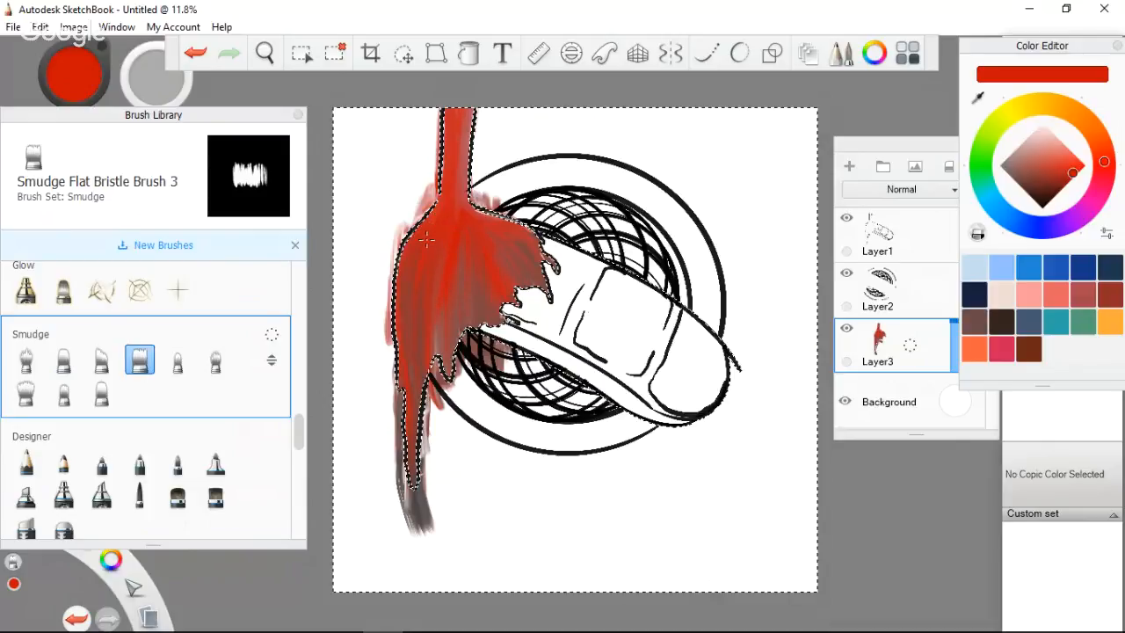
pyautogui.click(25, 393)
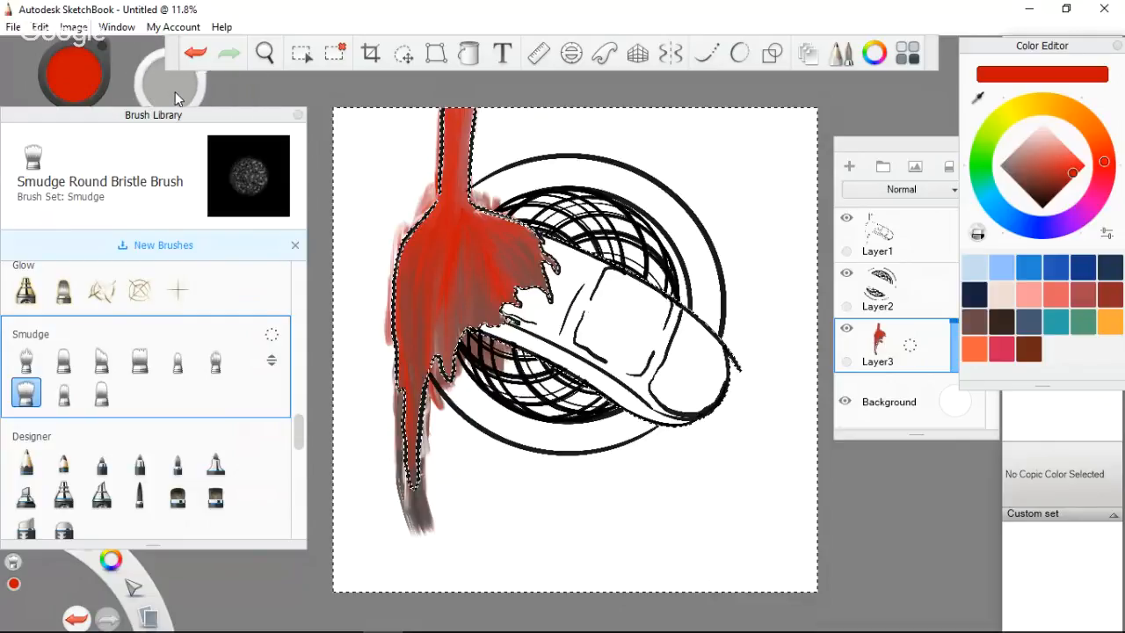
pyautogui.moveTo(172, 91)
pyautogui.mouseDown()
pyautogui.moveTo(166, 80)
pyautogui.moveTo(705, 106)
pyautogui.moveTo(165, 82)
pyautogui.mouseUp()
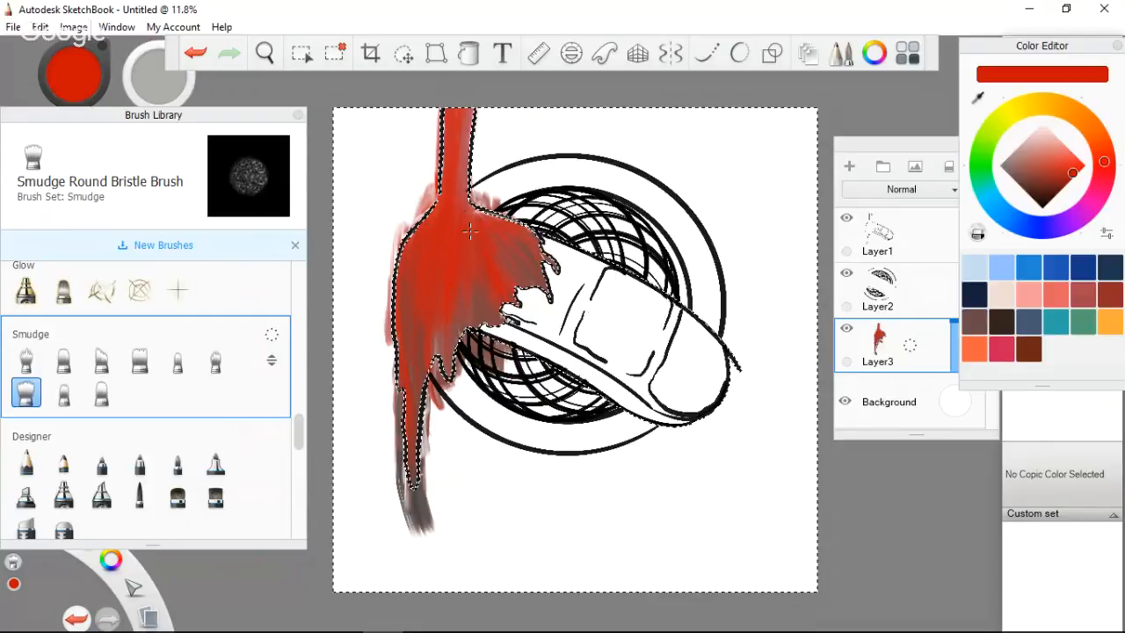
pyautogui.moveTo(484, 230)
pyautogui.mouseDown()
pyautogui.moveTo(504, 225)
pyautogui.moveTo(469, 218)
pyautogui.moveTo(496, 212)
pyautogui.moveTo(516, 226)
pyautogui.moveTo(501, 263)
pyautogui.moveTo(490, 261)
pyautogui.moveTo(498, 288)
pyautogui.moveTo(496, 269)
pyautogui.moveTo(503, 283)
pyautogui.moveTo(469, 259)
pyautogui.moveTo(510, 269)
pyautogui.moveTo(519, 254)
pyautogui.moveTo(528, 272)
pyautogui.mouseUp()
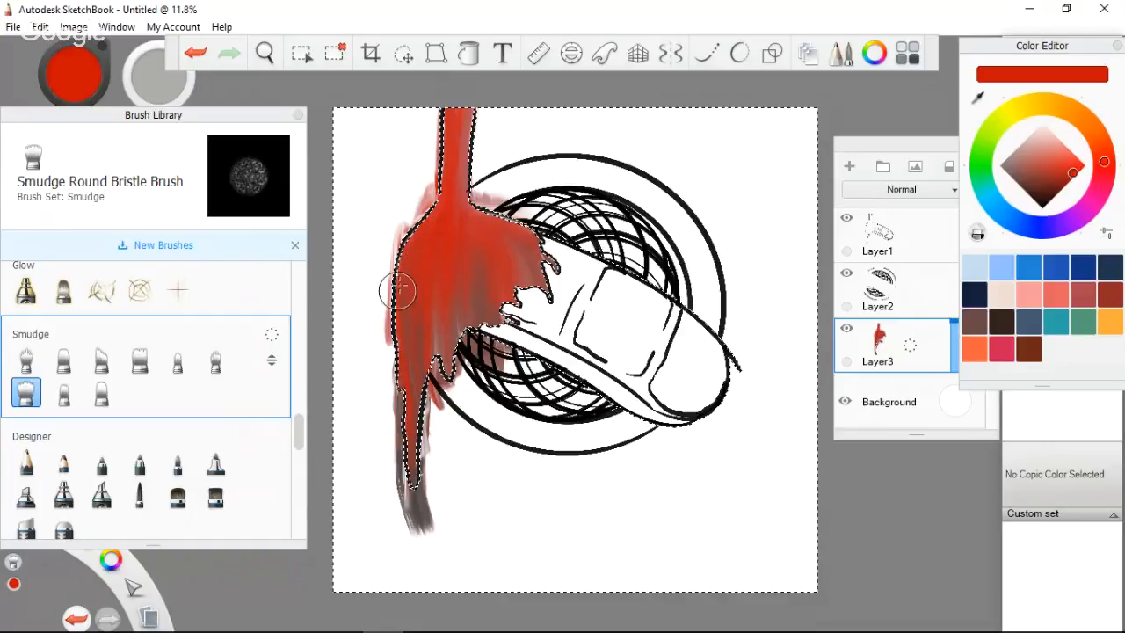
pyautogui.moveTo(397, 291); pyautogui.dragTo(396, 403)
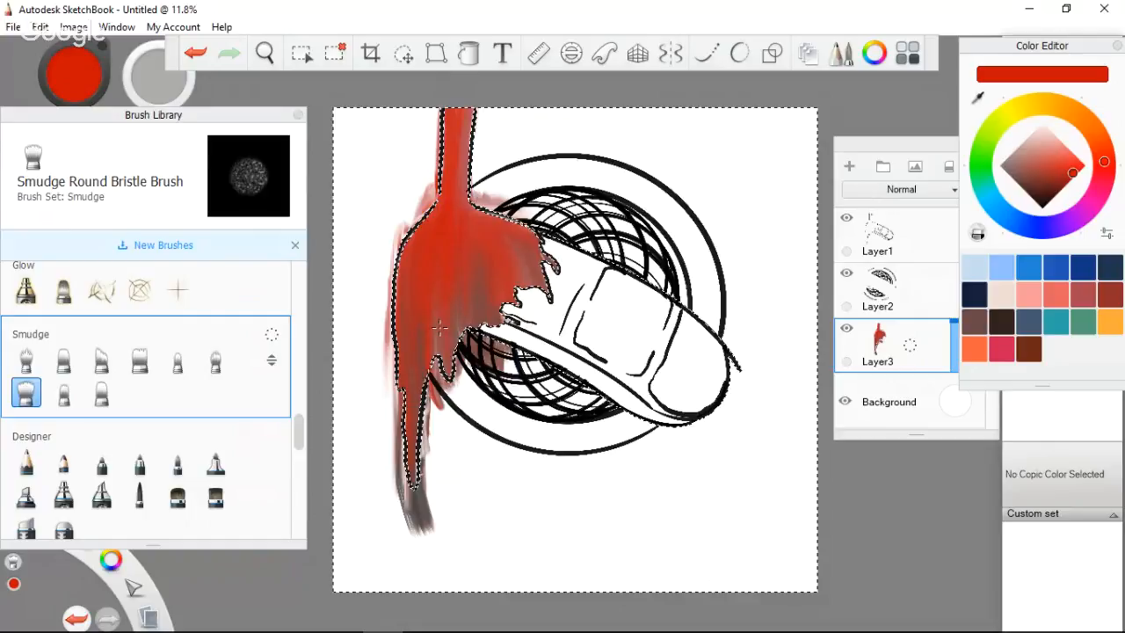
pyautogui.moveTo(440, 328); pyautogui.dragTo(442, 384)
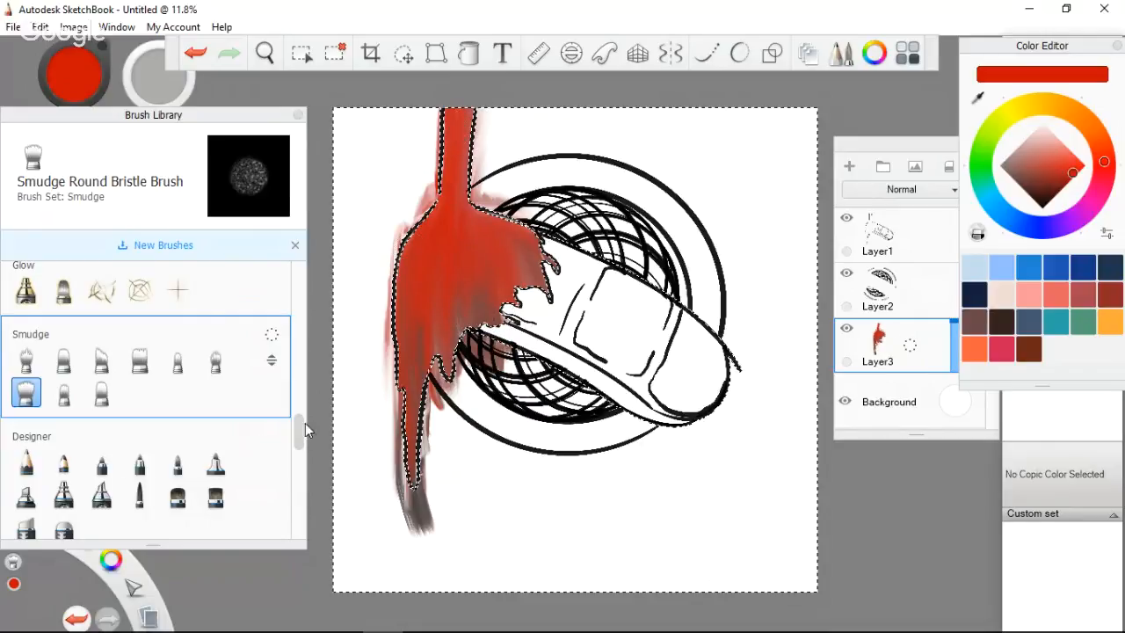
# Erase the paint overspill outside the left edge of the stream and splash with the Hard Eraser Tapered.
pyautogui.click(25, 526)
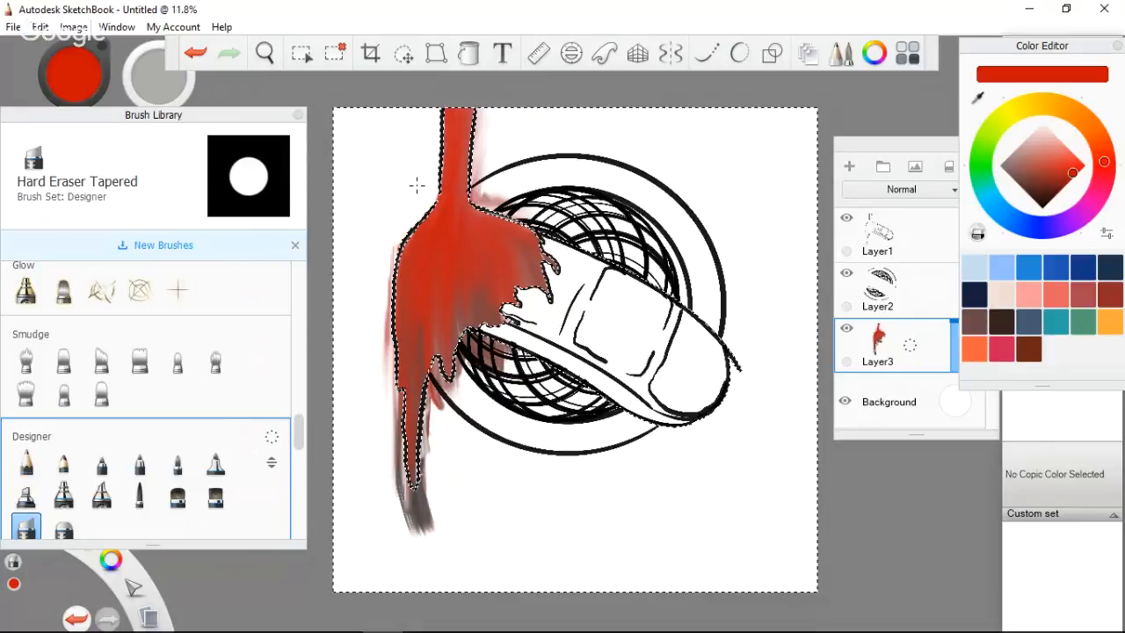
pyautogui.hotkey('ctrl', 'z')
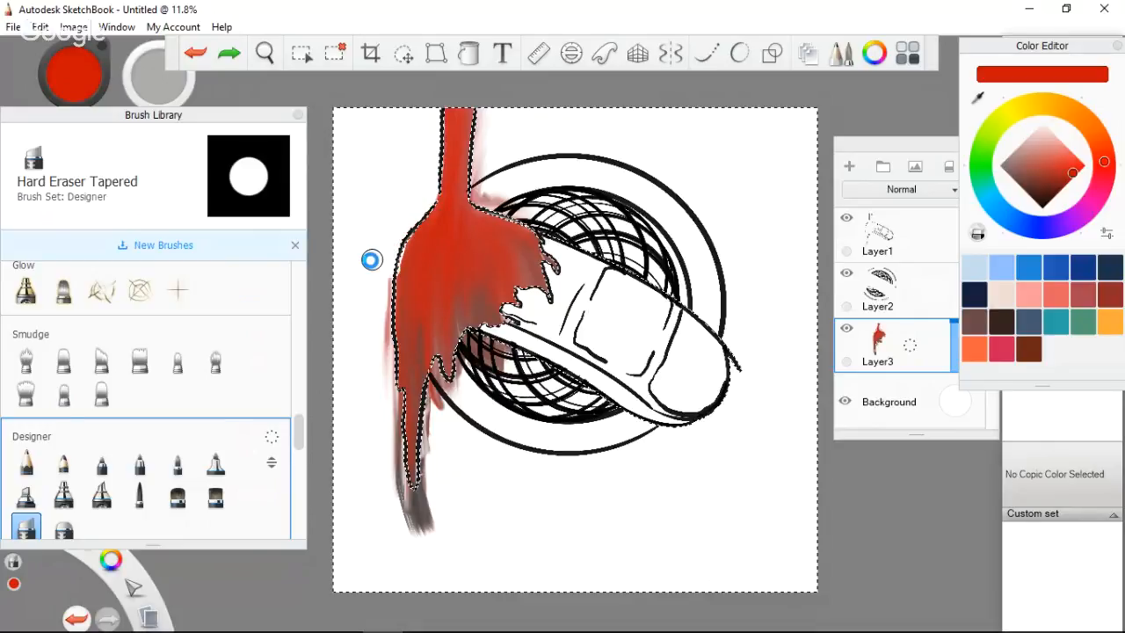
pyautogui.hotkey('ctrl', 'y')
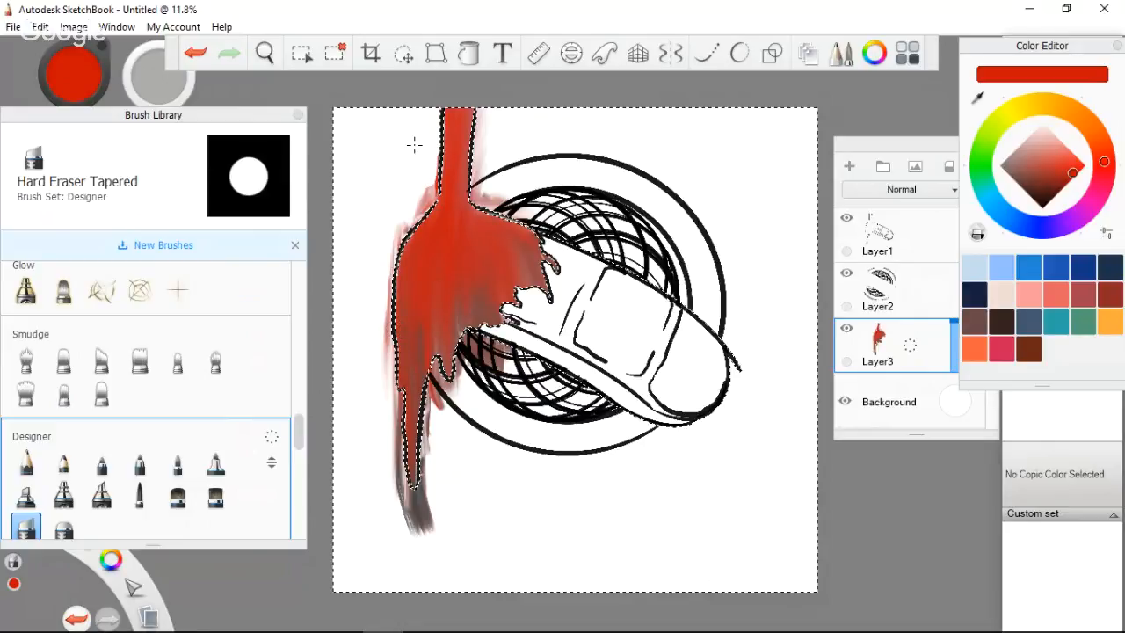
pyautogui.moveTo(422, 158); pyautogui.dragTo(429, 188)
pyautogui.moveTo(431, 202); pyautogui.dragTo(394, 262)
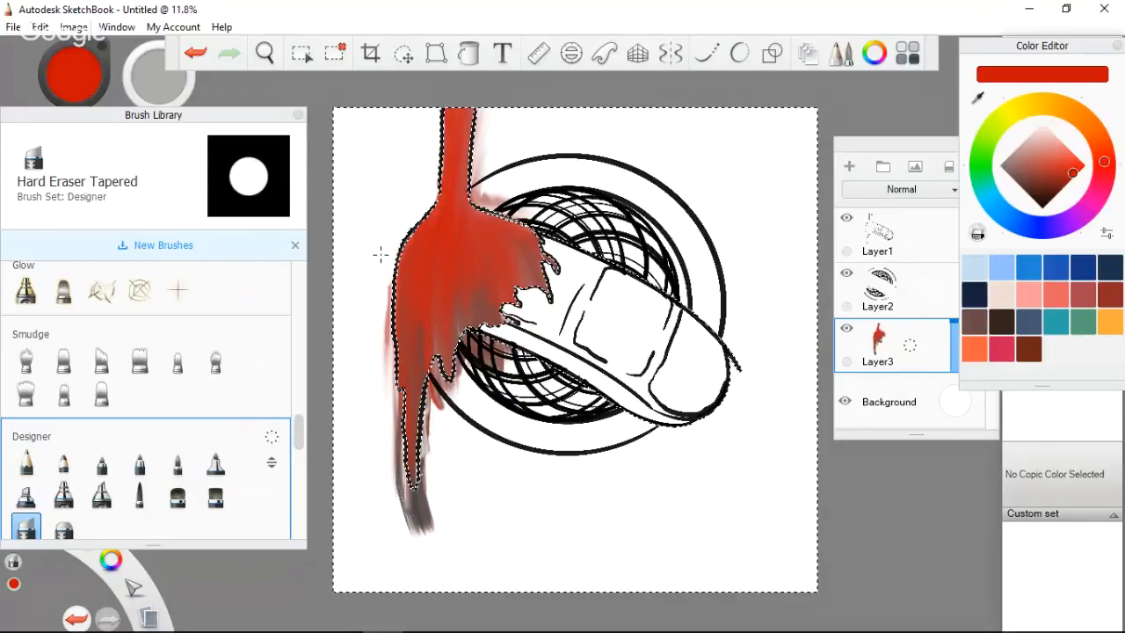
pyautogui.moveTo(389, 302); pyautogui.dragTo(394, 394)
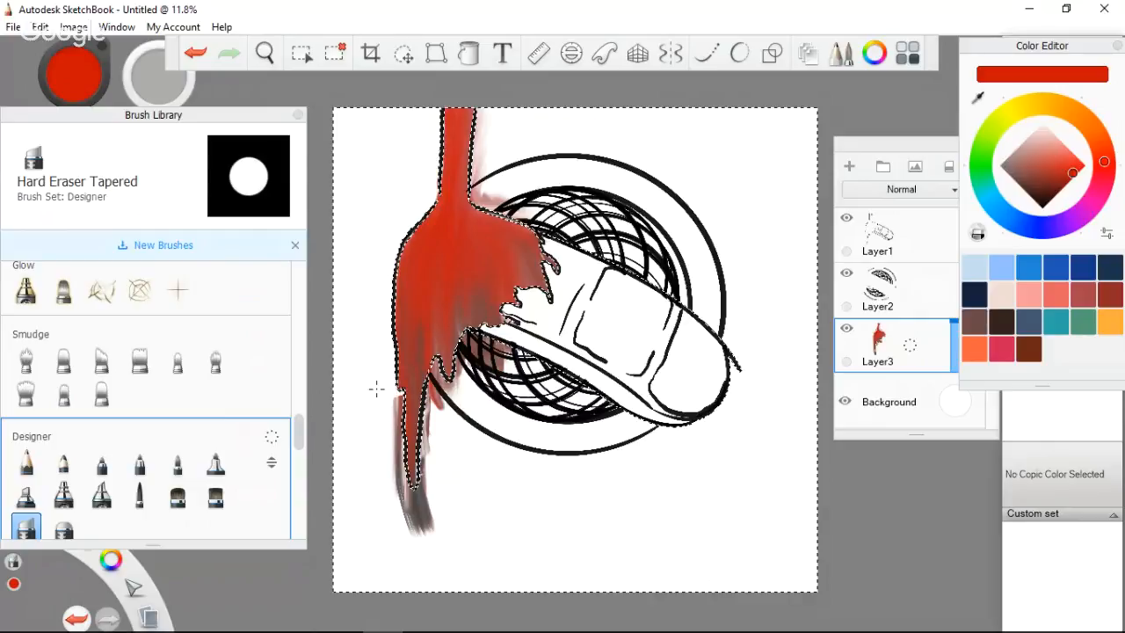
# Erase the paint overspill around and below the long lower drip with the Hard Eraser Tapered.
pyautogui.moveTo(399, 395); pyautogui.dragTo(395, 451)
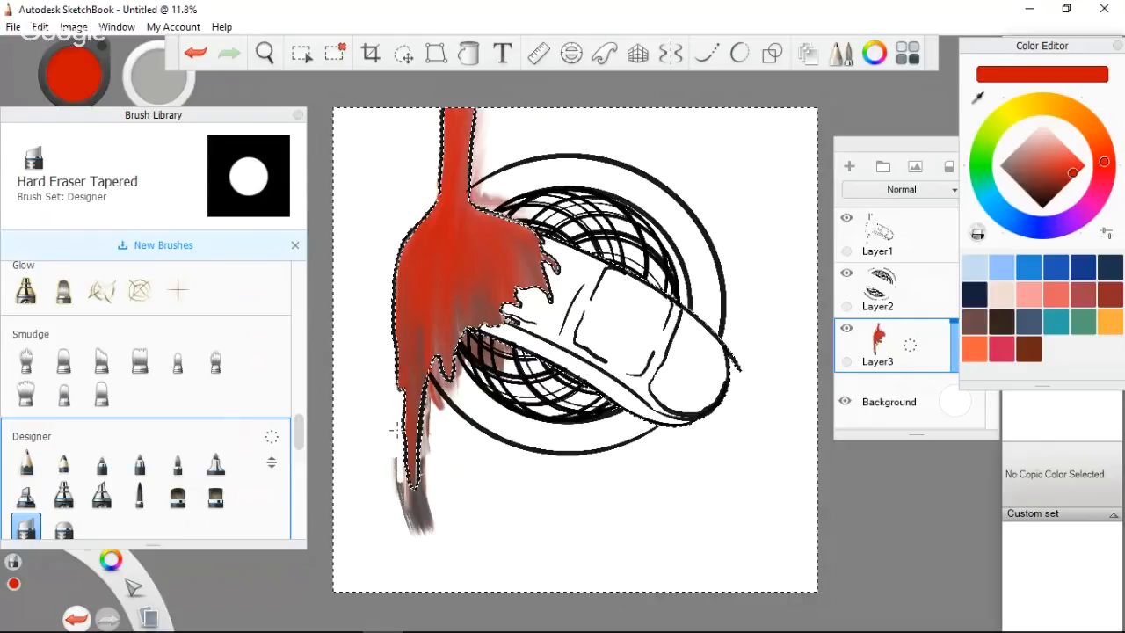
pyautogui.moveTo(398, 466)
pyautogui.mouseDown()
pyautogui.moveTo(413, 532)
pyautogui.moveTo(432, 532)
pyautogui.mouseUp()
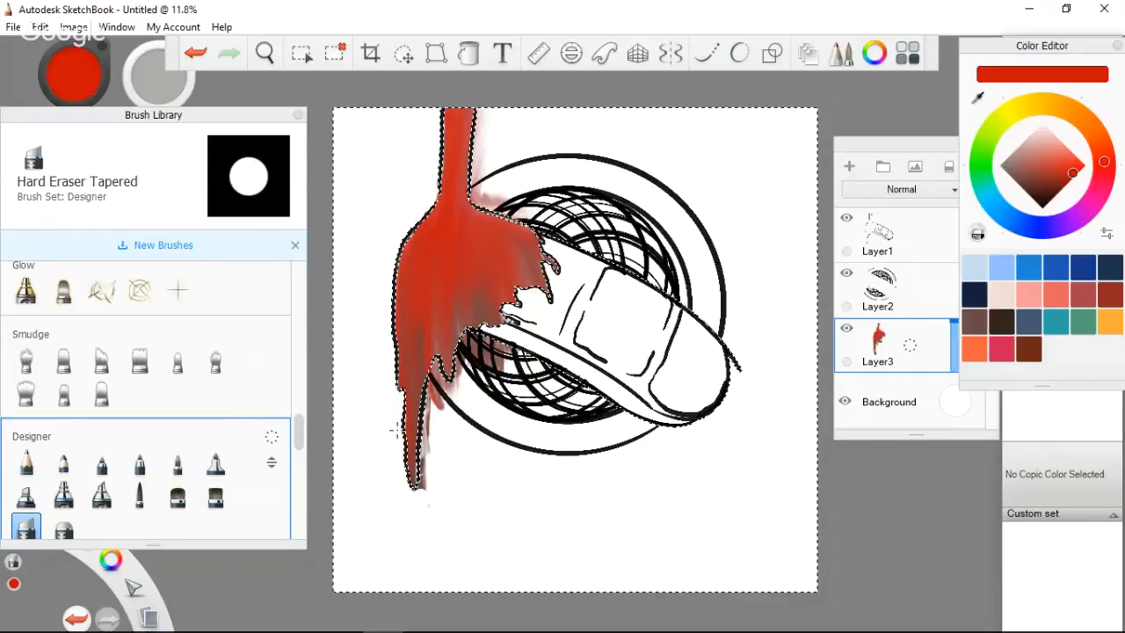
pyautogui.moveTo(433, 507); pyautogui.dragTo(427, 506)
pyautogui.moveTo(425, 406); pyautogui.dragTo(427, 425)
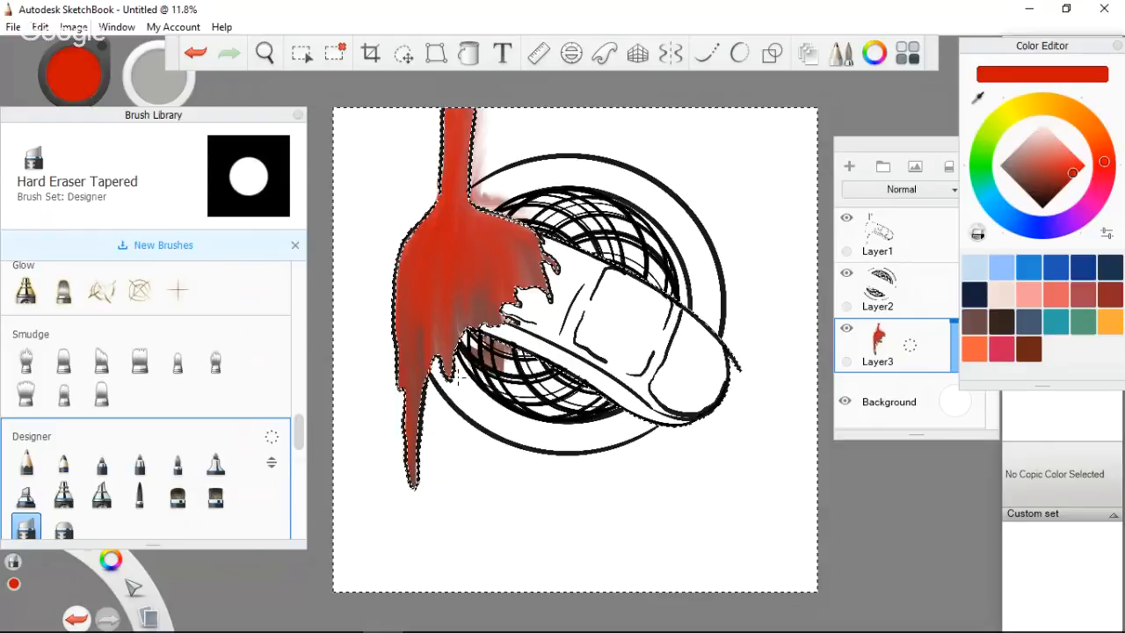
# Erase the overspill on the globe below the finger and along the right side of the vertical stream.
pyautogui.moveTo(505, 343)
pyautogui.mouseDown()
pyautogui.moveTo(499, 361)
pyautogui.moveTo(474, 352)
pyautogui.mouseUp()
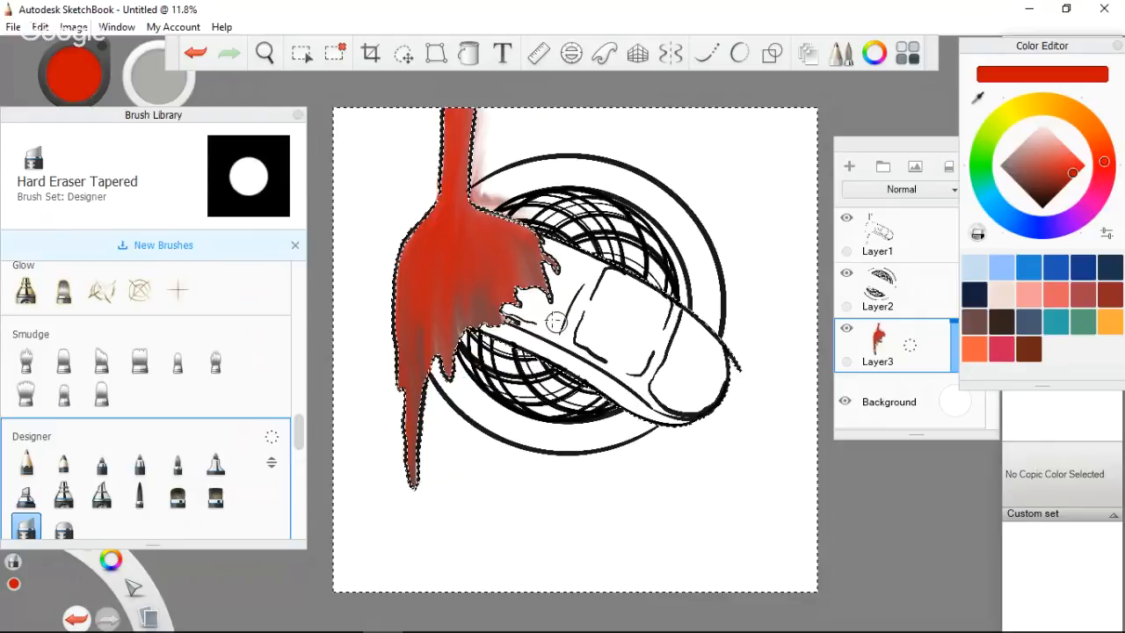
pyautogui.moveTo(489, 146); pyautogui.dragTo(485, 116)
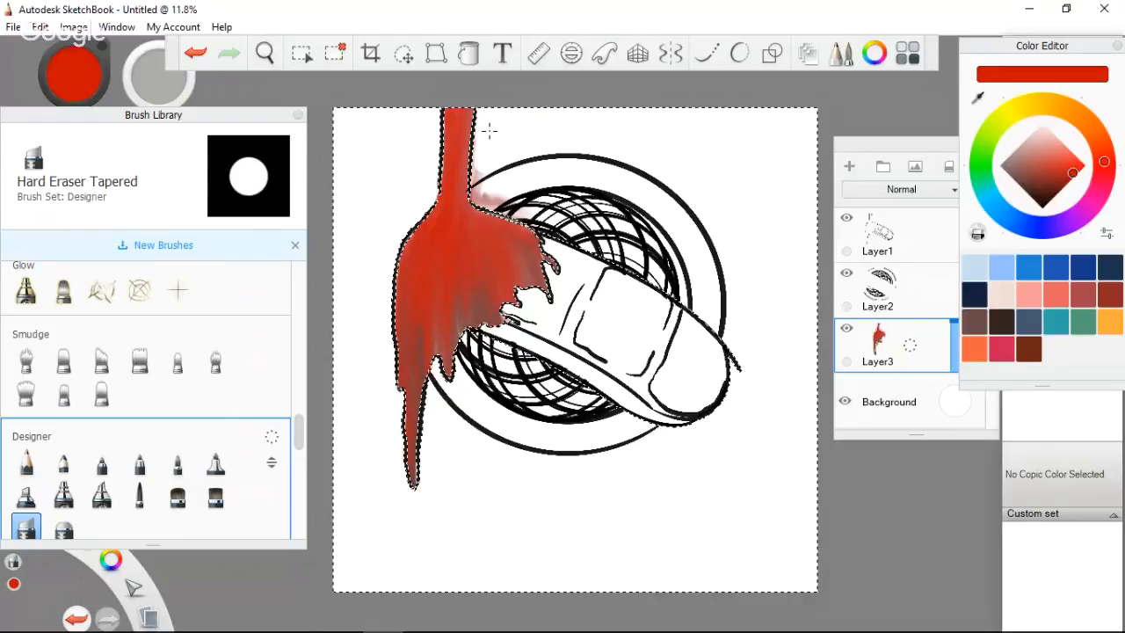
pyautogui.moveTo(475, 157)
pyautogui.mouseDown()
pyautogui.moveTo(479, 195)
pyautogui.moveTo(496, 203)
pyautogui.mouseUp()
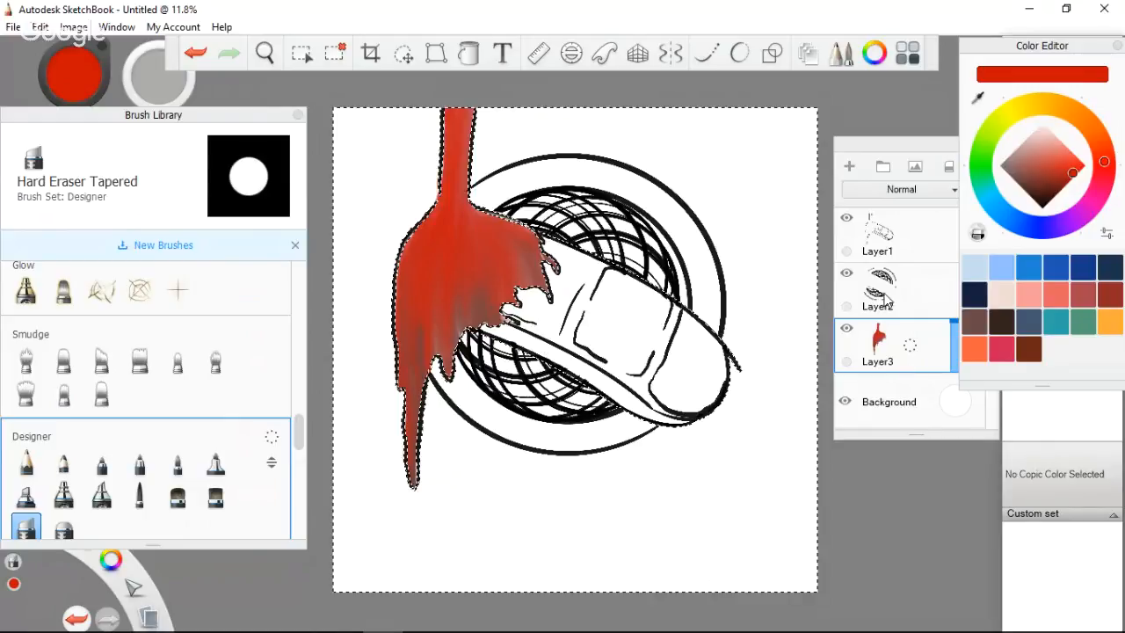
# Add a new layer and move it below Layer3.
pyautogui.click(848, 168)
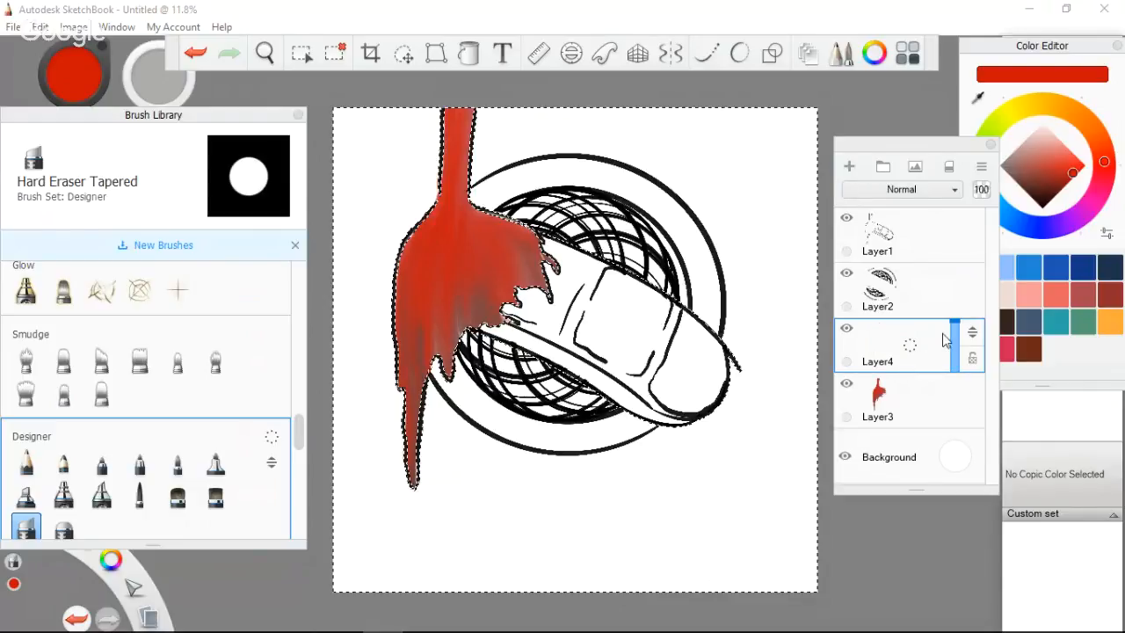
pyautogui.moveTo(943, 334)
pyautogui.mouseDown()
pyautogui.moveTo(944, 416)
pyautogui.moveTo(944, 333)
pyautogui.moveTo(959, 438)
pyautogui.mouseUp()
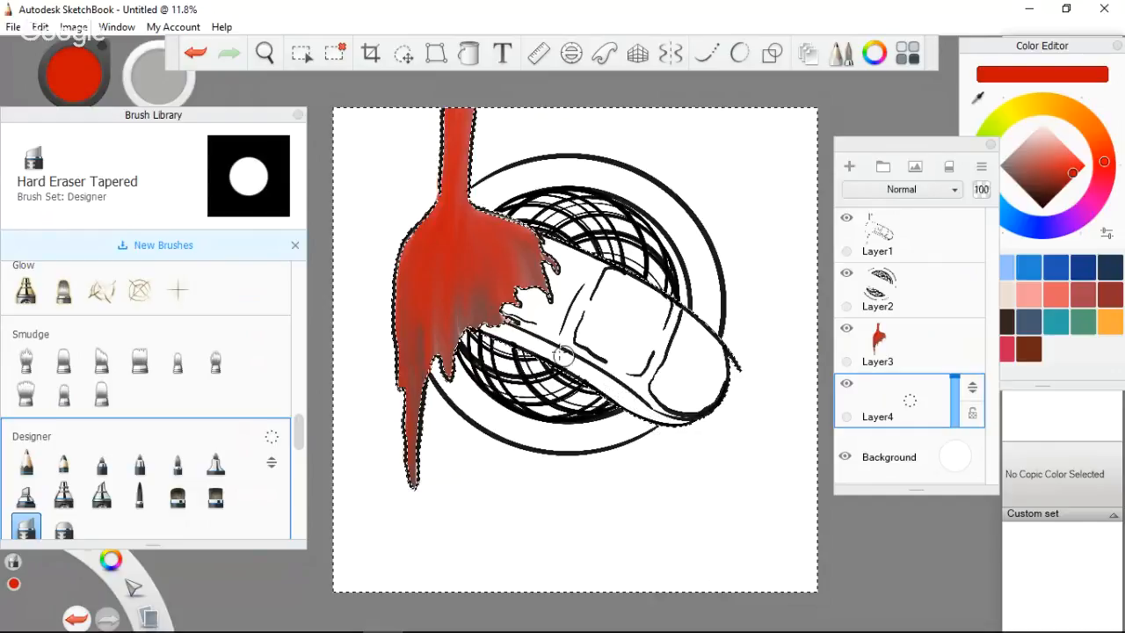
# Mix a light orange skin tone in the color wheel.
pyautogui.click(1063, 111)
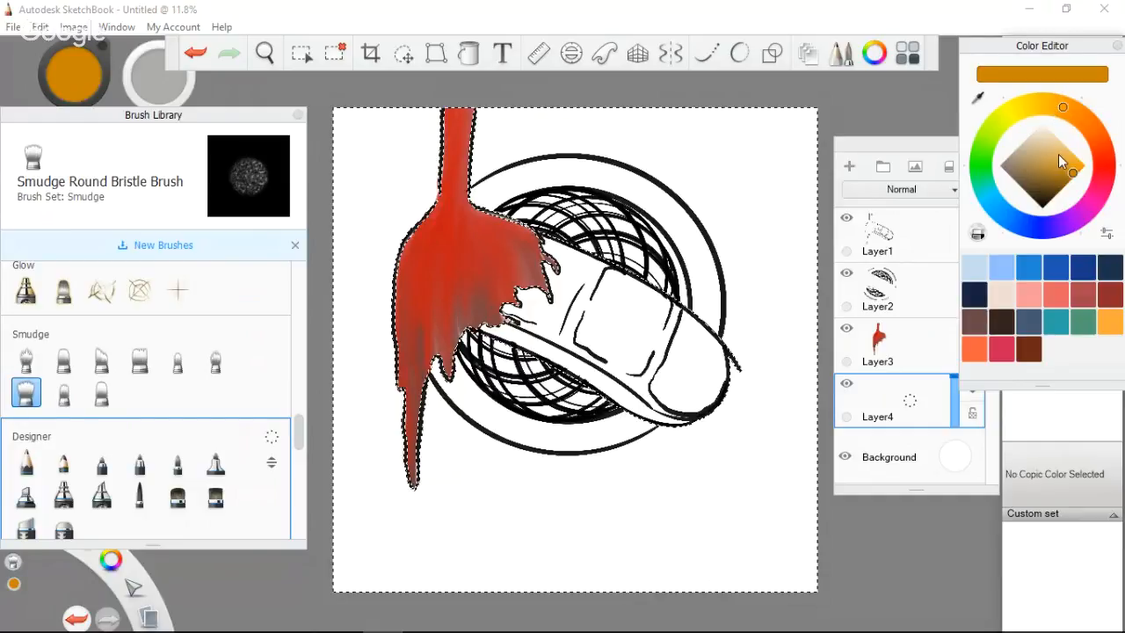
pyautogui.click(1058, 154)
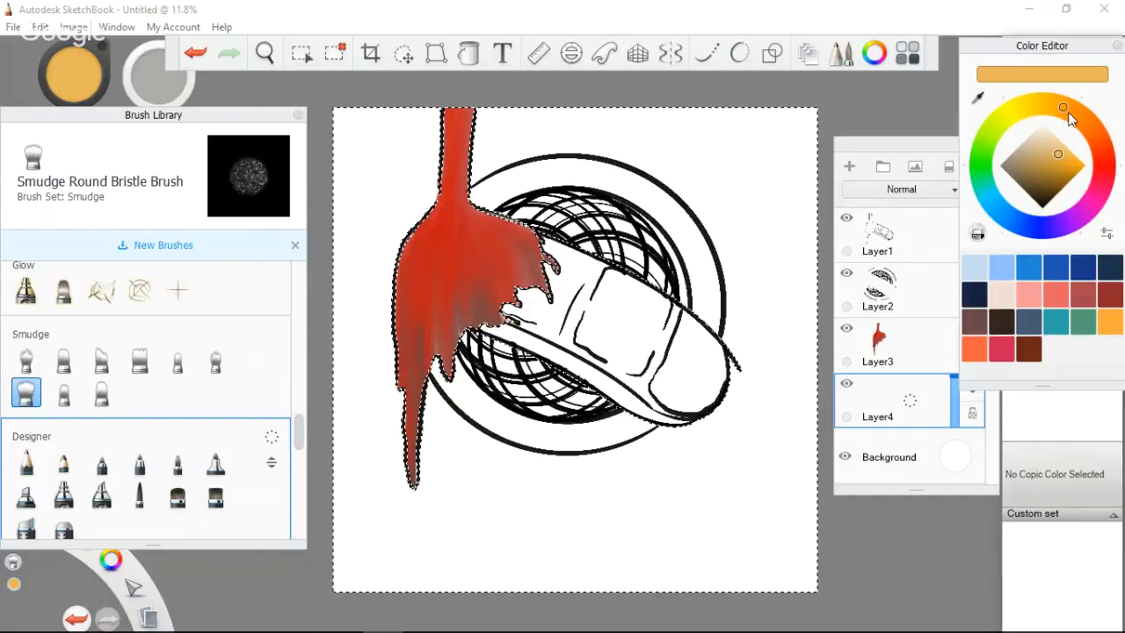
pyautogui.click(1072, 114)
pyautogui.click(1068, 112)
pyautogui.click(1073, 111)
pyautogui.click(1061, 143)
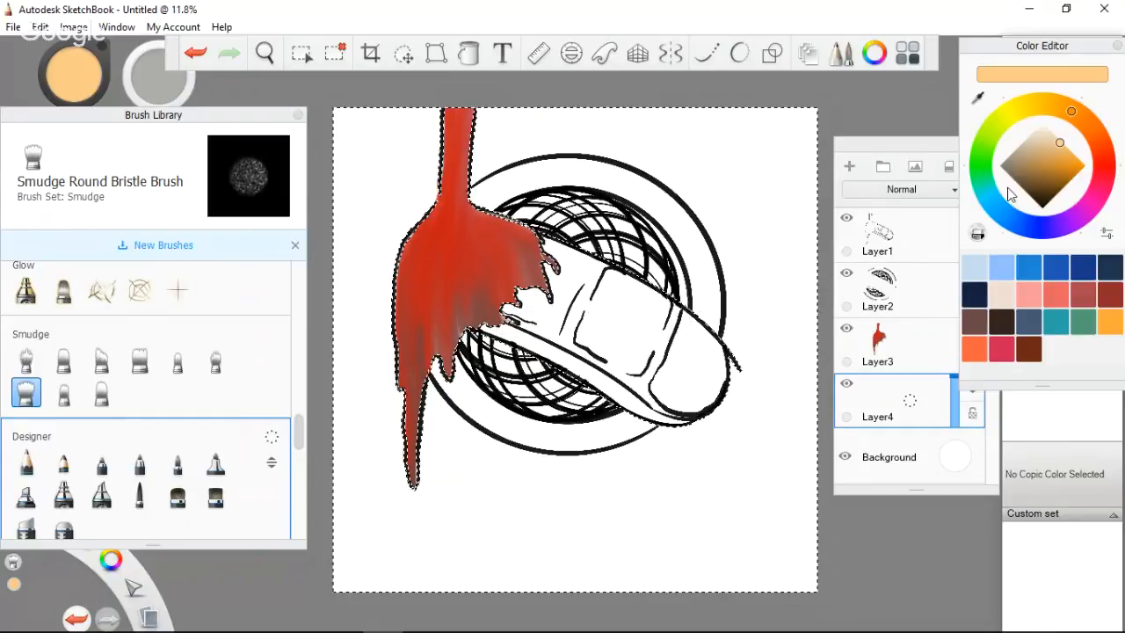
# Compare skin tones in the Copic Library's E range and choose E11 Barley Beige as the brush color.
pyautogui.click(1048, 453)
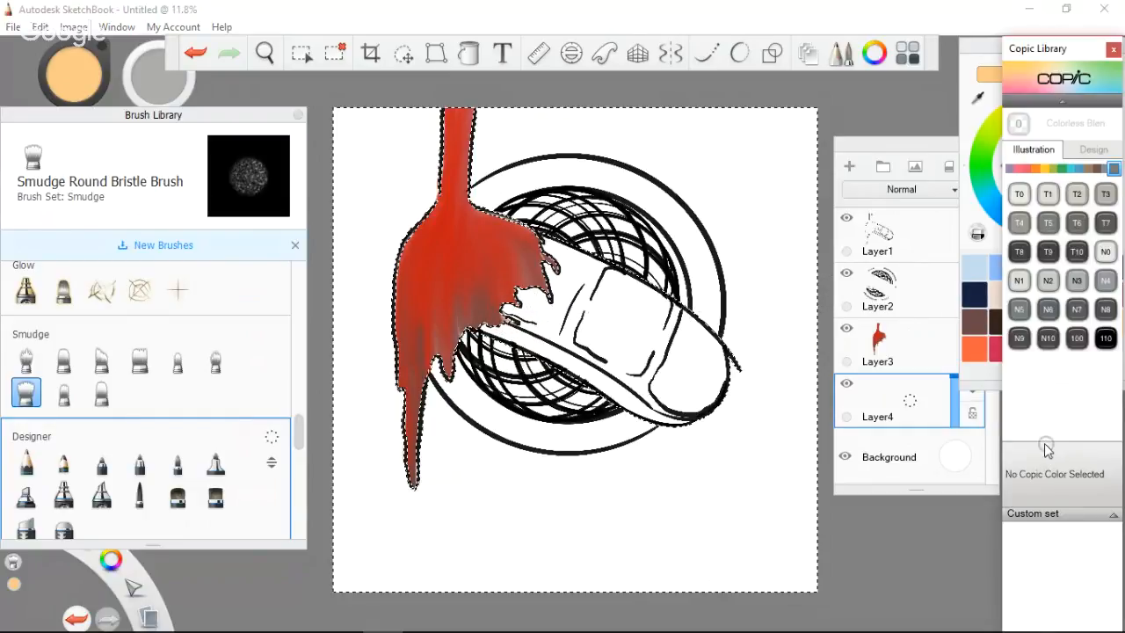
pyautogui.click(1044, 167)
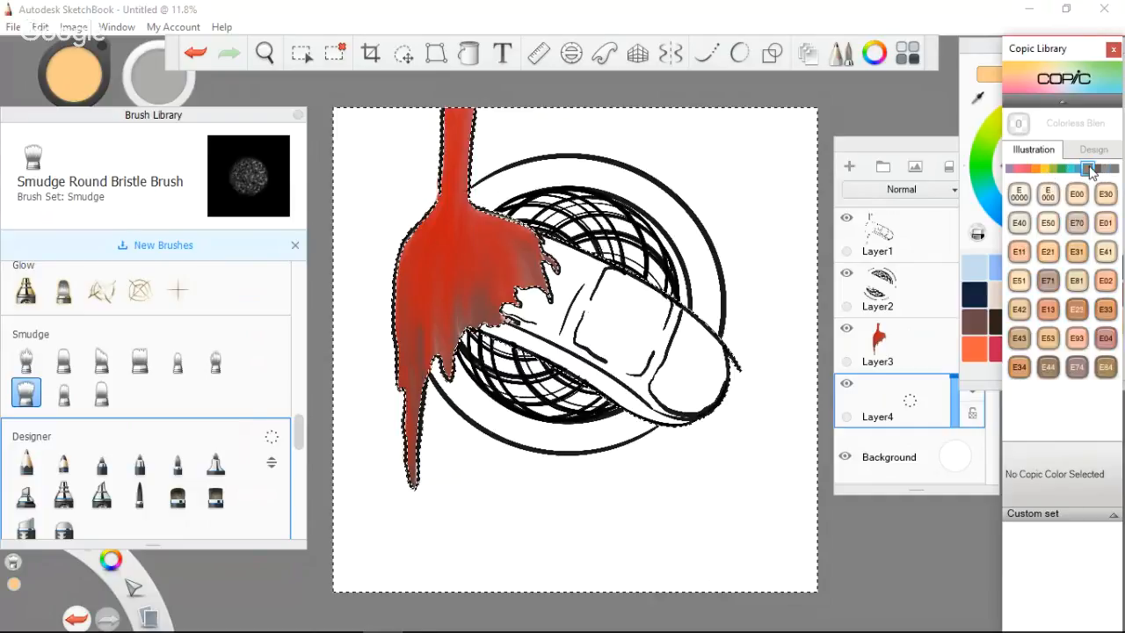
pyautogui.click(1105, 287)
pyautogui.click(1050, 255)
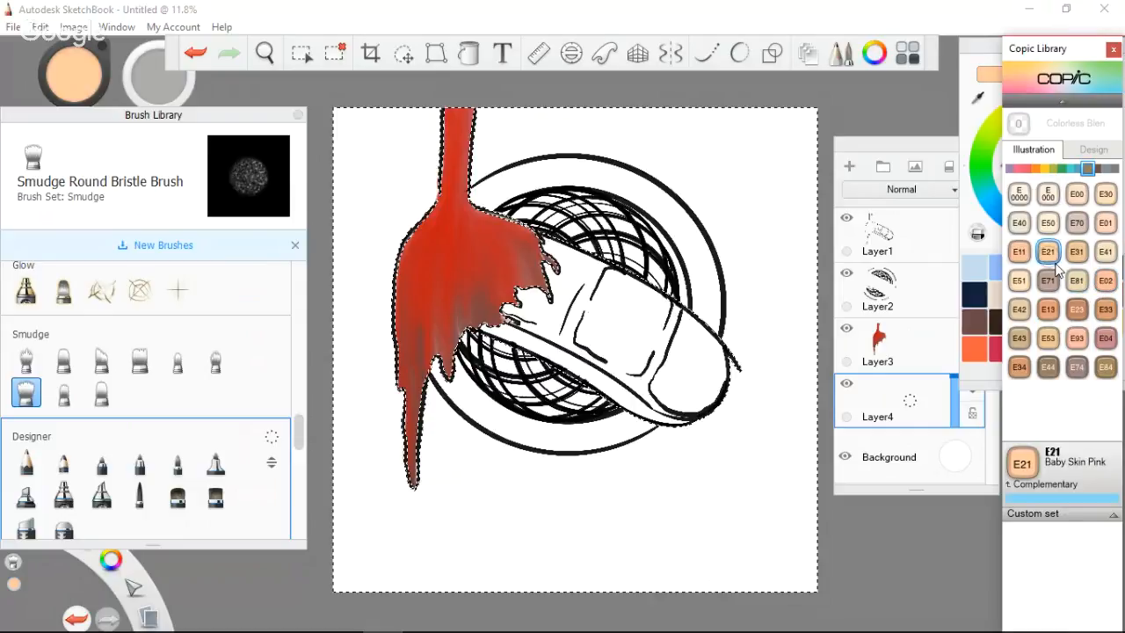
pyautogui.click(1073, 256)
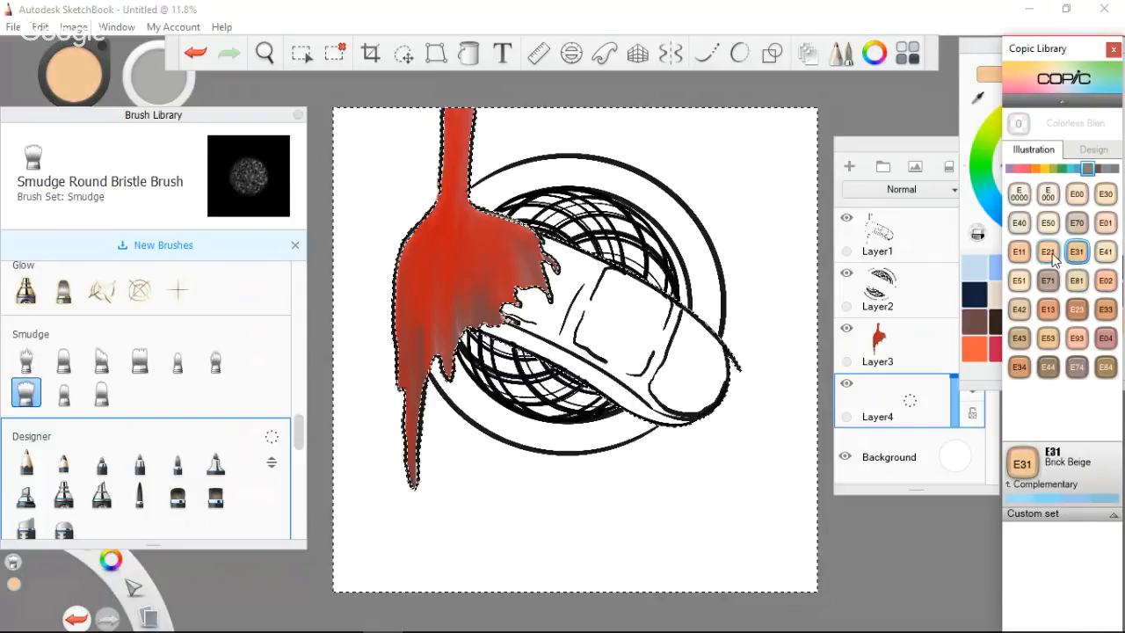
pyautogui.click(1050, 252)
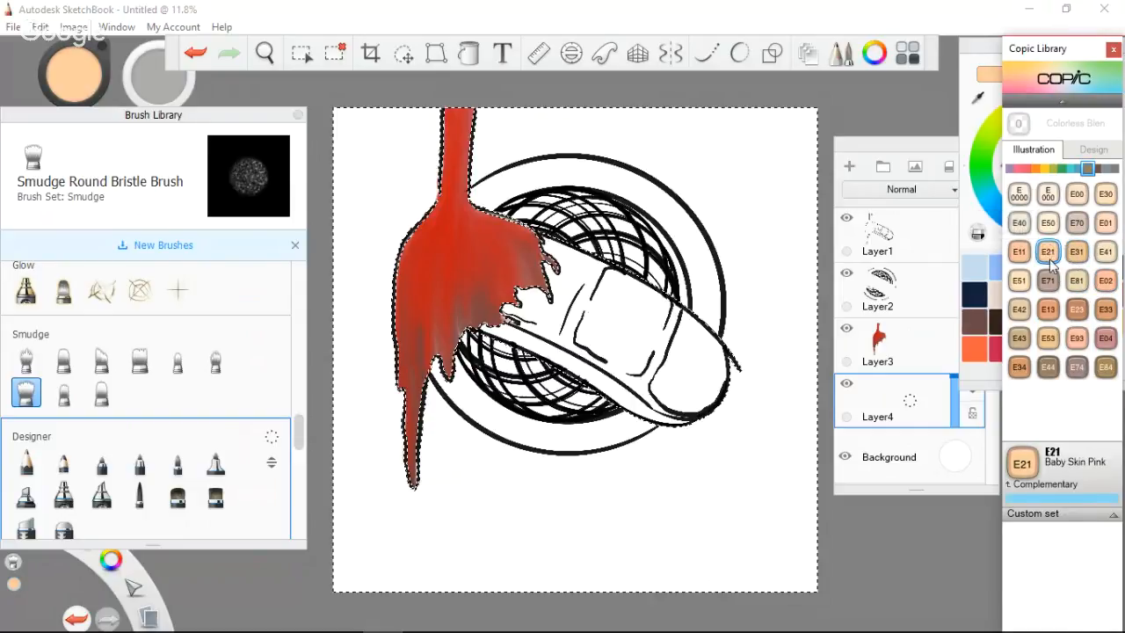
pyautogui.click(1104, 306)
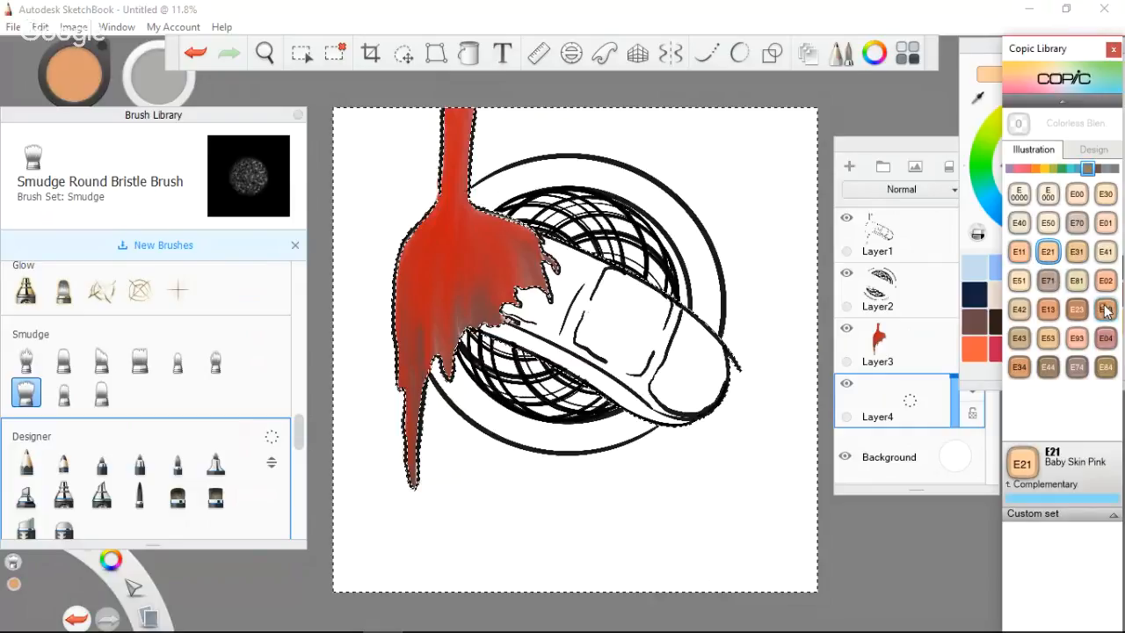
pyautogui.click(1019, 309)
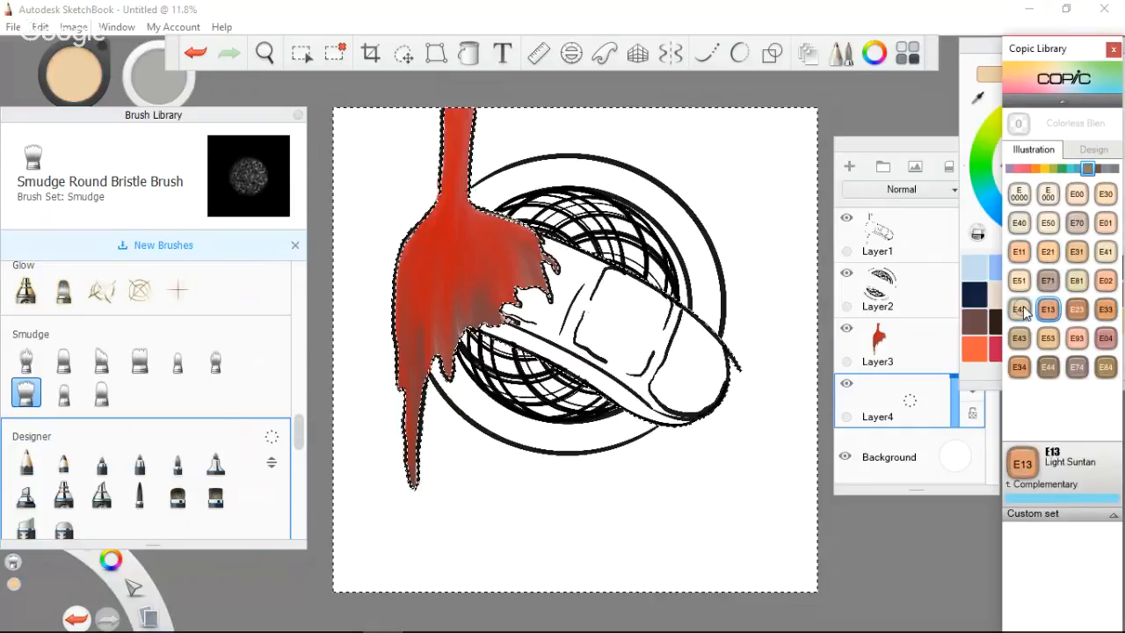
pyautogui.click(1020, 251)
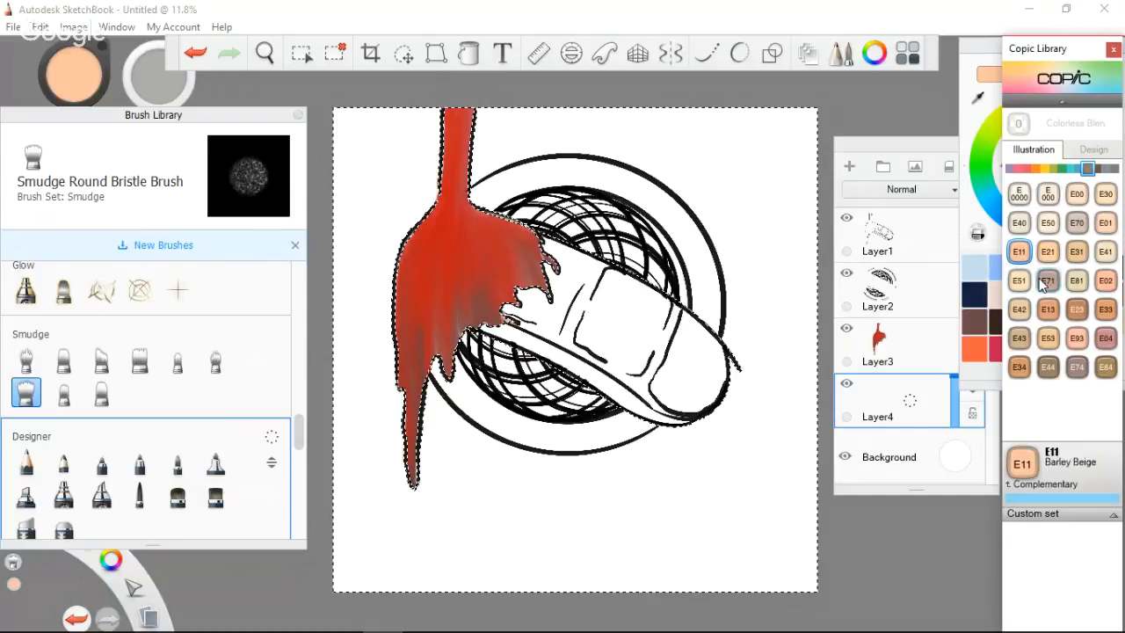
pyautogui.click(597, 326)
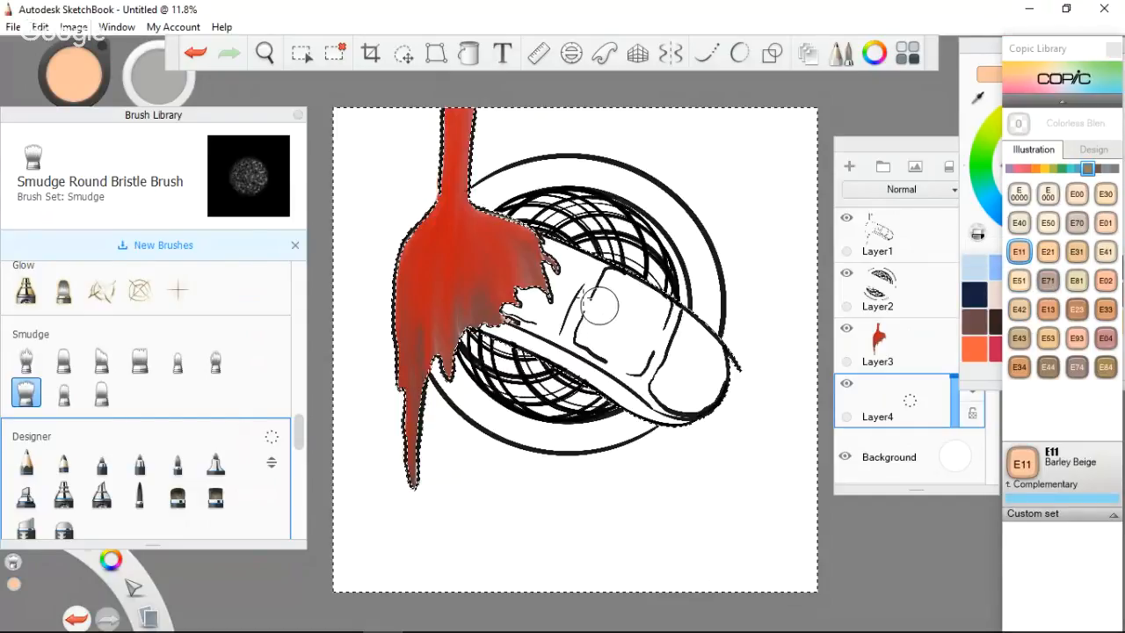
# Clear the selection and try the Synthetic Round Bristle on the finger, undoing the trial stroke.
pyautogui.click(177, 498)
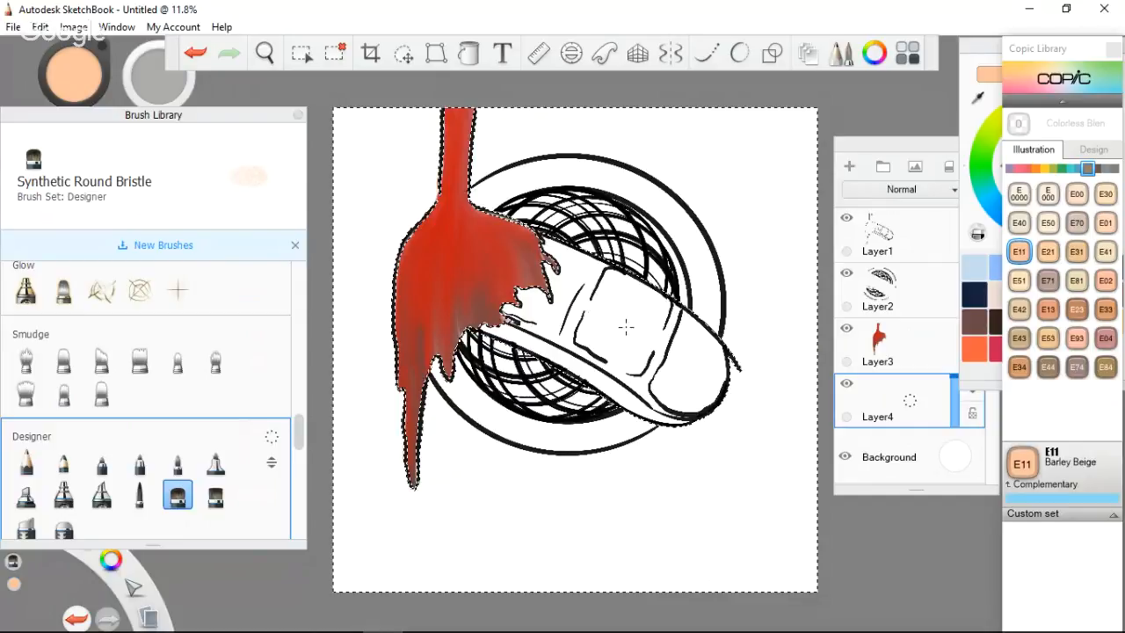
pyautogui.click(181, 29)
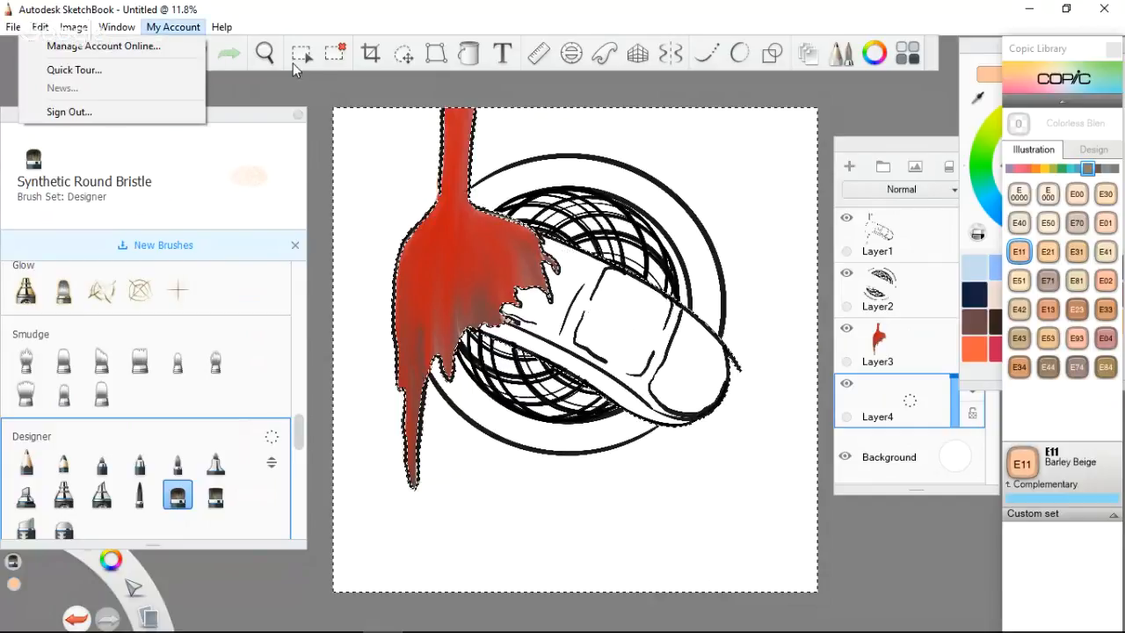
pyautogui.click(336, 55)
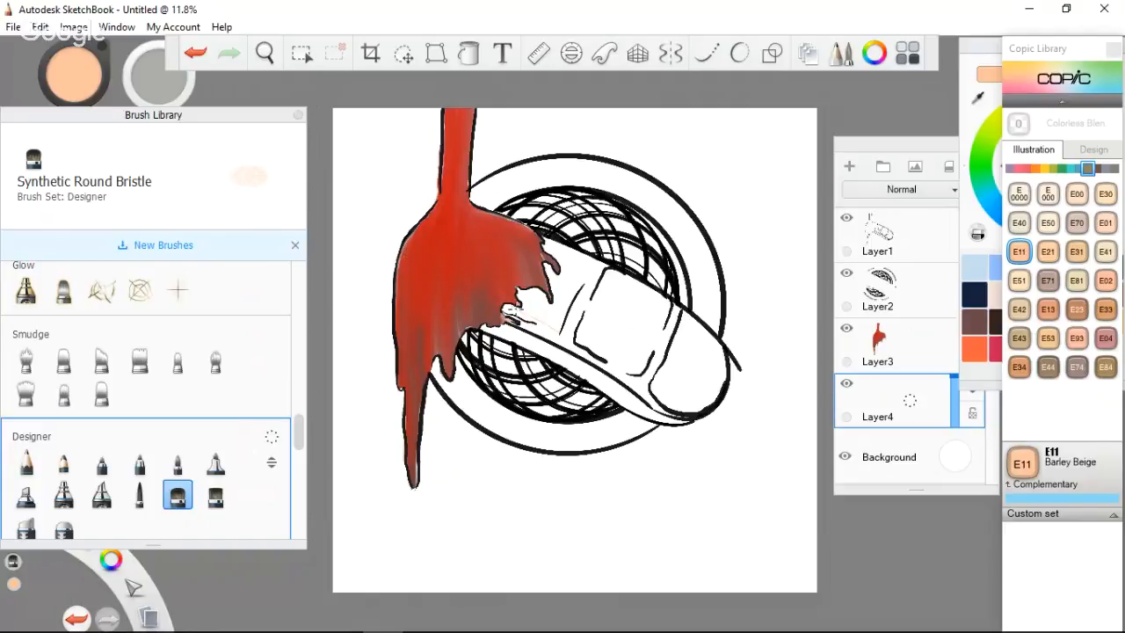
pyautogui.hotkey('ctrl', 'z')
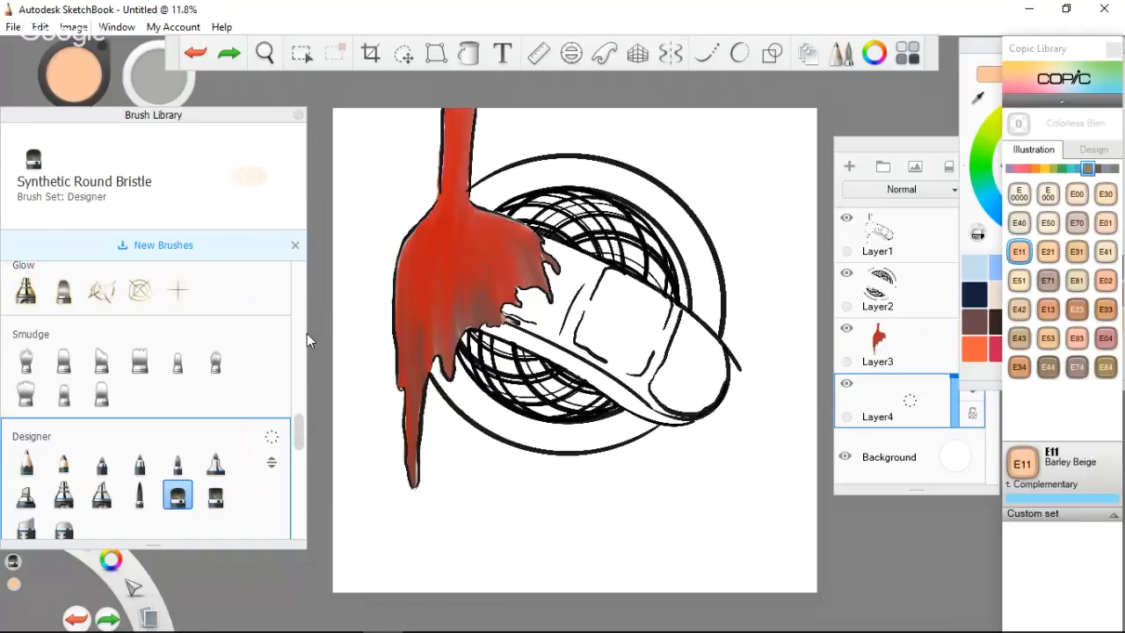
# Try painting the finger in Barley Beige on Layer4 with the Synthetic Taper brush.
pyautogui.moveTo(300, 443); pyautogui.dragTo(297, 417)
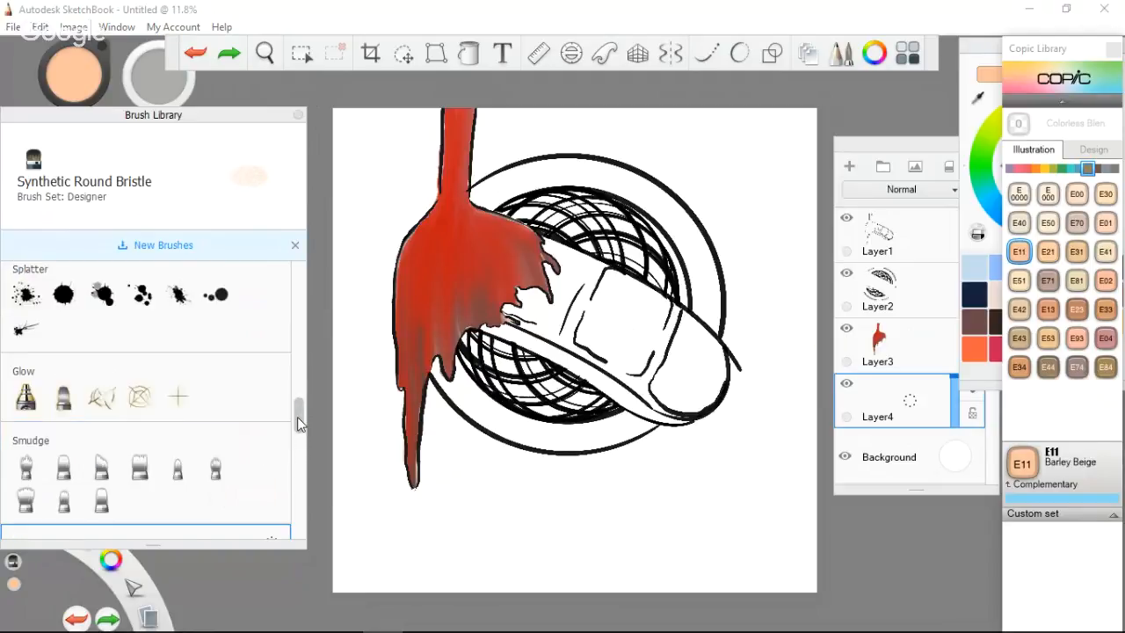
pyautogui.scroll(-5, 175, 405)
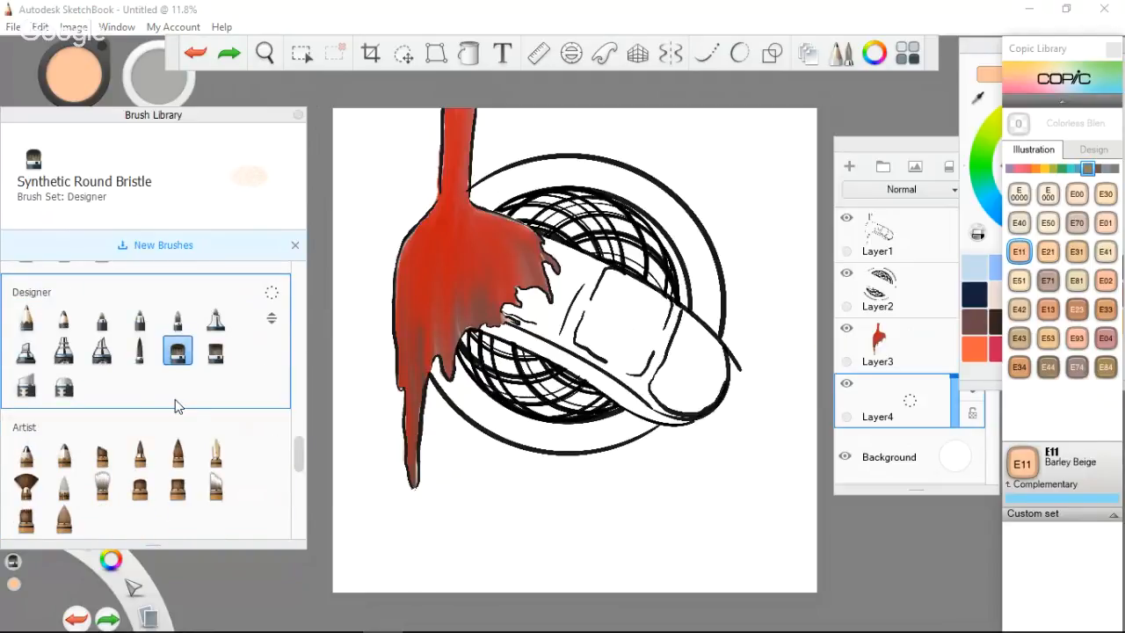
pyautogui.click(216, 352)
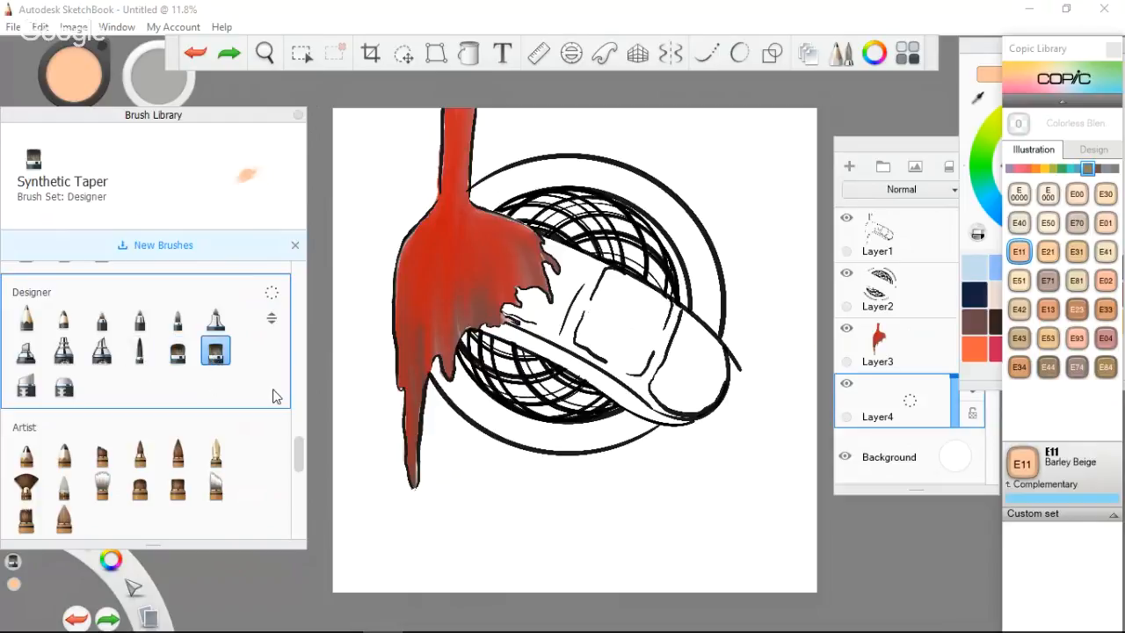
pyautogui.moveTo(556, 328)
pyautogui.mouseDown()
pyautogui.moveTo(598, 344)
pyautogui.moveTo(540, 303)
pyautogui.moveTo(615, 342)
pyautogui.moveTo(496, 291)
pyautogui.moveTo(532, 327)
pyautogui.moveTo(505, 332)
pyautogui.moveTo(482, 314)
pyautogui.moveTo(522, 339)
pyautogui.mouseUp()
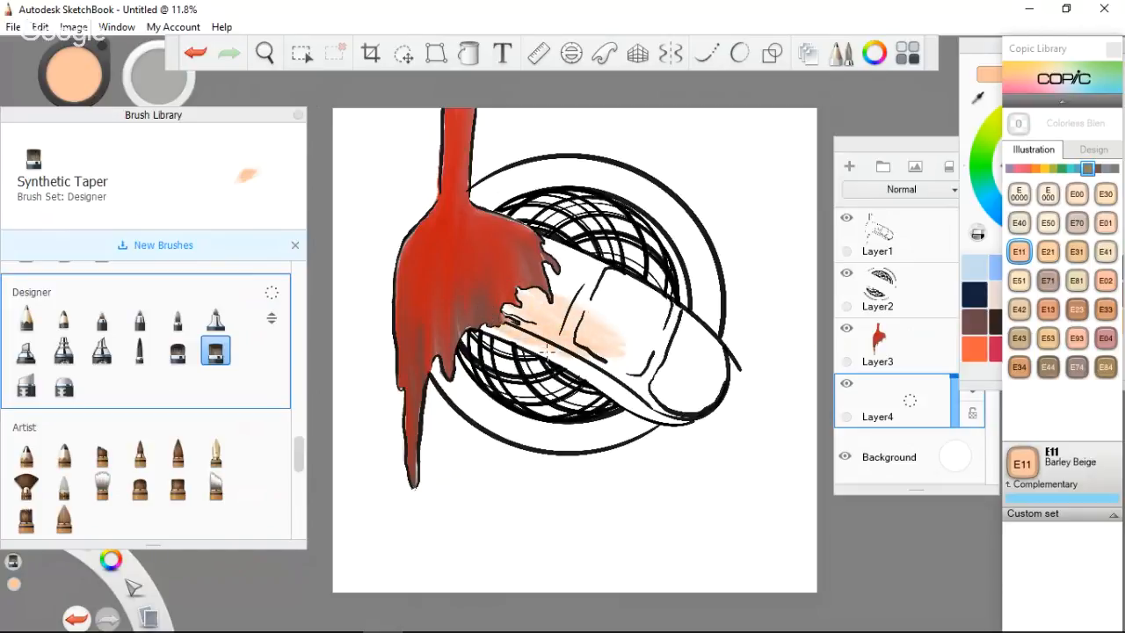
# Undo all the Synthetic Taper strokes on the finger.
pyautogui.hotkey('ctrl', 'z')
pyautogui.hotkey('ctrl', 'z')
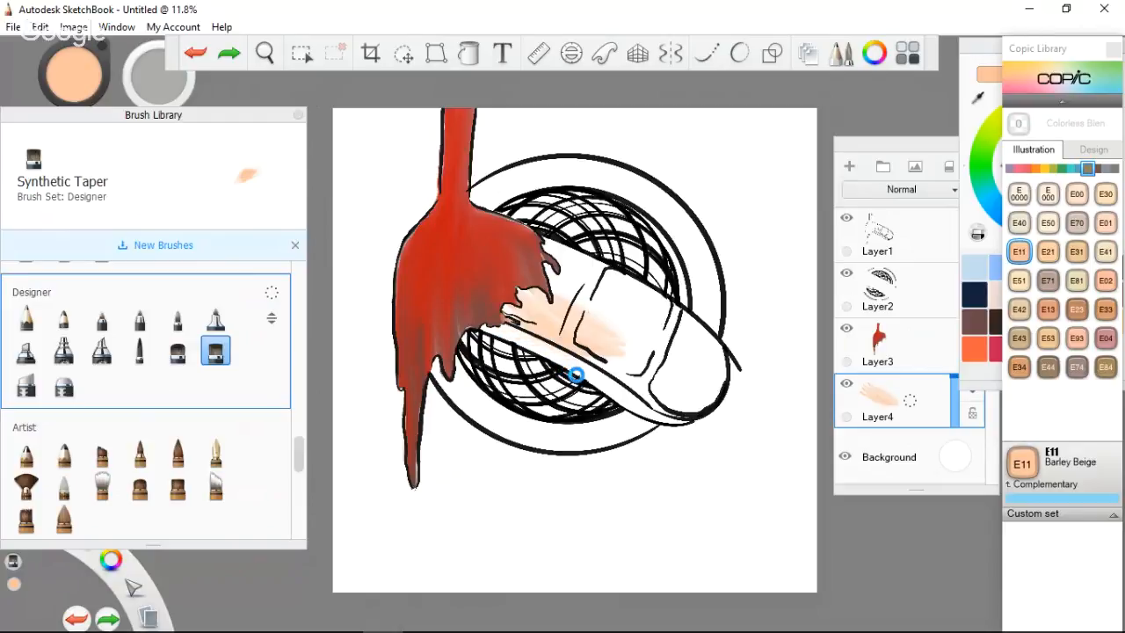
pyautogui.hotkey('ctrl', 'z')
pyautogui.hotkey('ctrl', 'z')
pyautogui.hotkey('ctrl', 'z')
pyautogui.hotkey('ctrl', 'z')
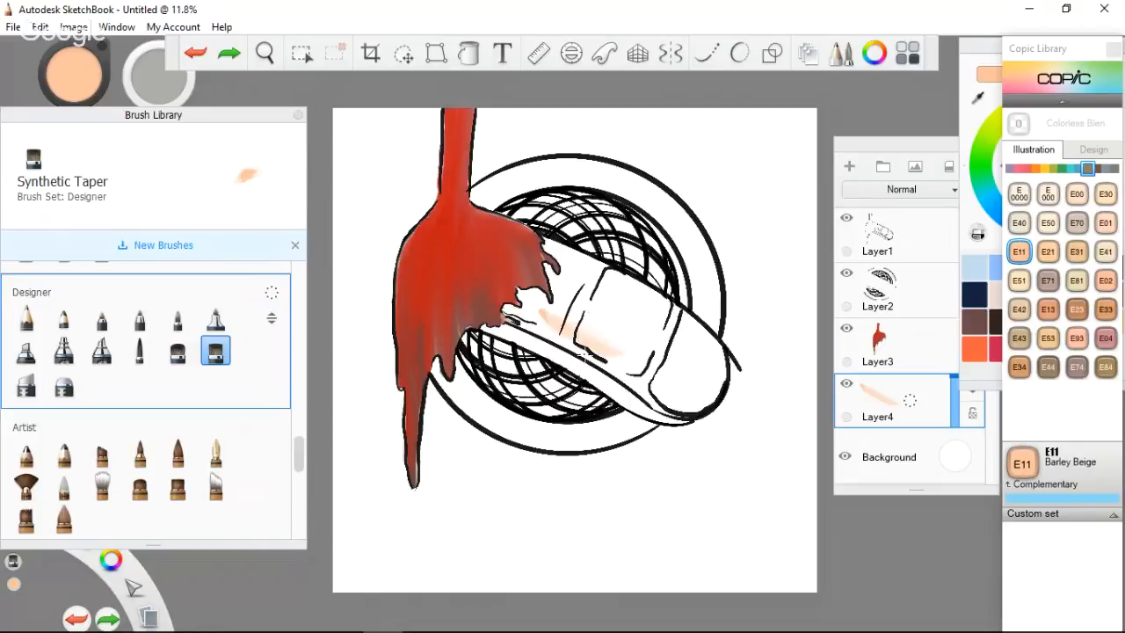
pyautogui.hotkey('ctrl', 'z')
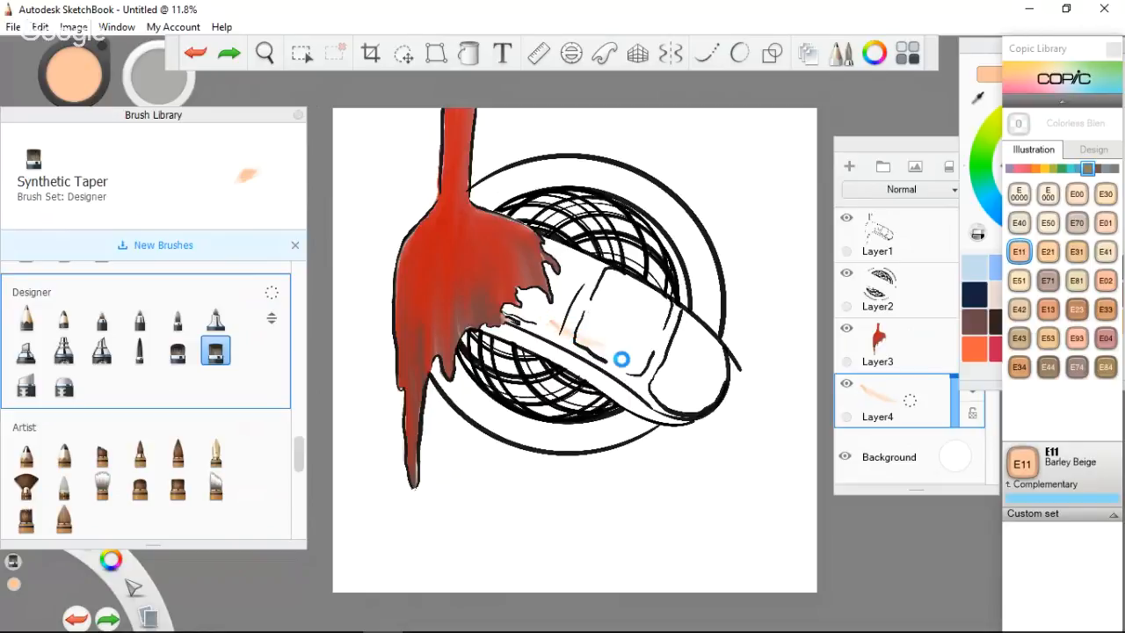
pyautogui.hotkey('ctrl', 'z')
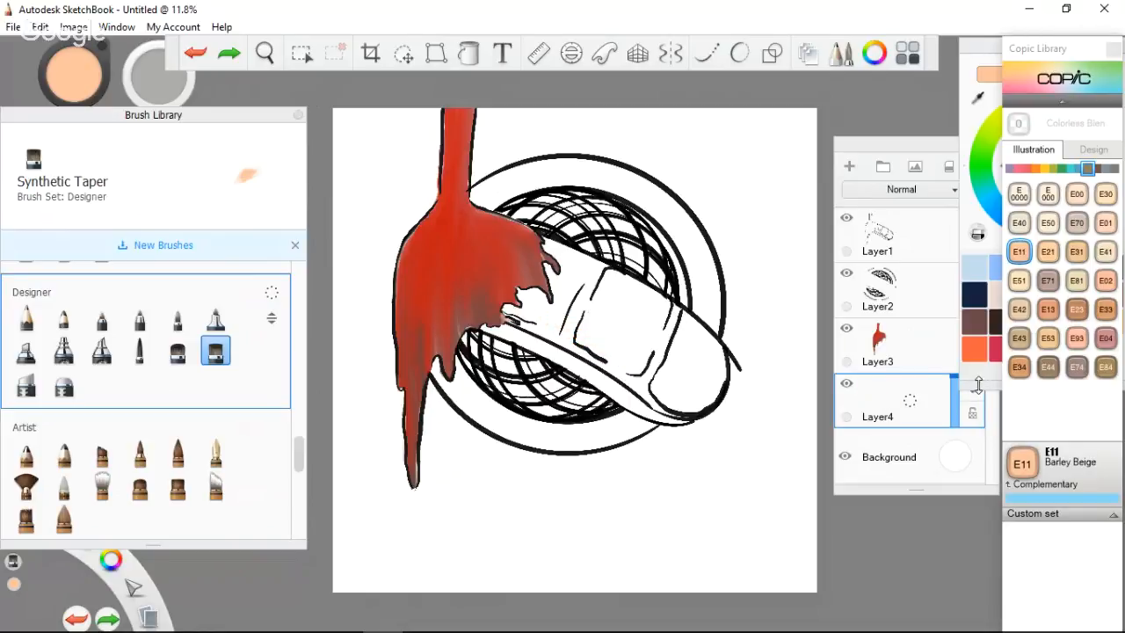
# Try the Salty Watercolor brush on the finger on Layer4 and undo the trial strokes.
pyautogui.click(988, 378)
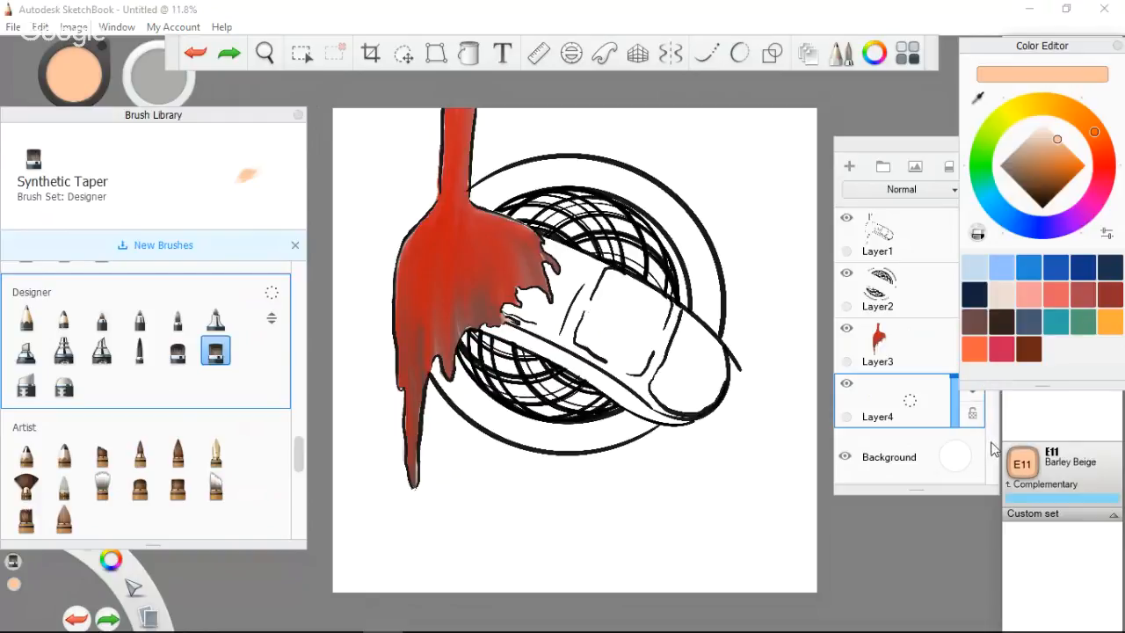
pyautogui.click(912, 141)
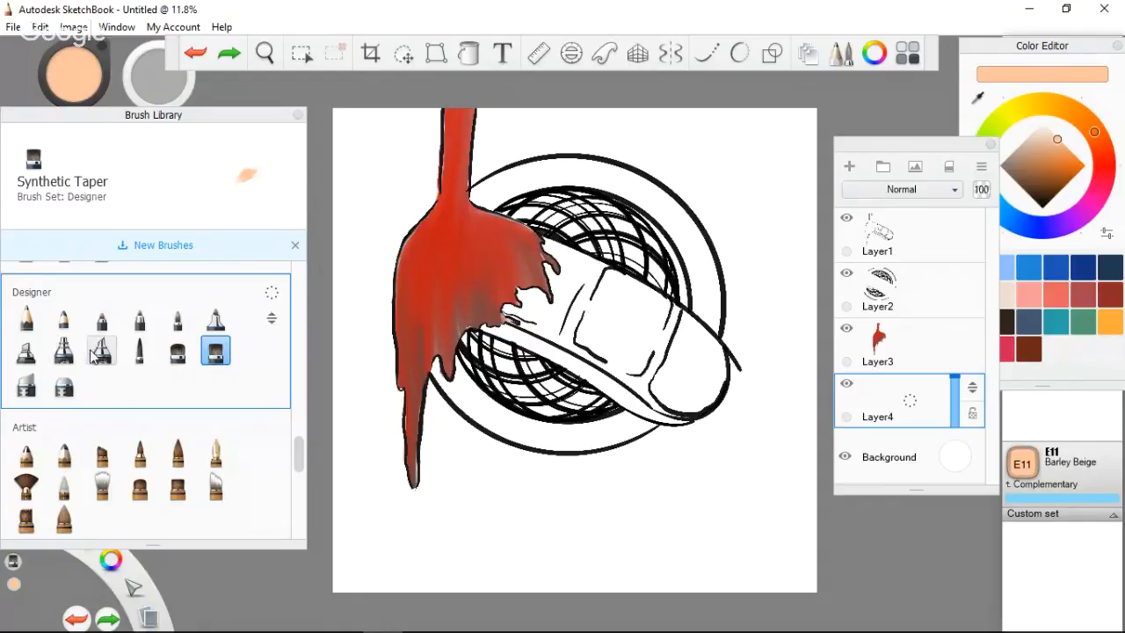
pyautogui.click(26, 485)
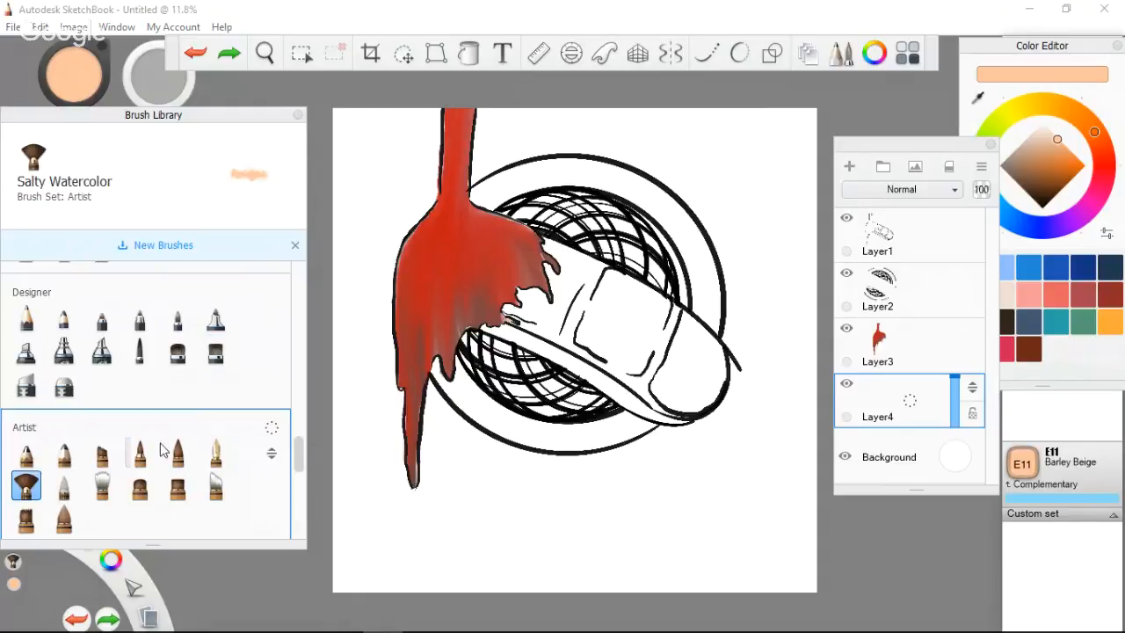
pyautogui.click(556, 322)
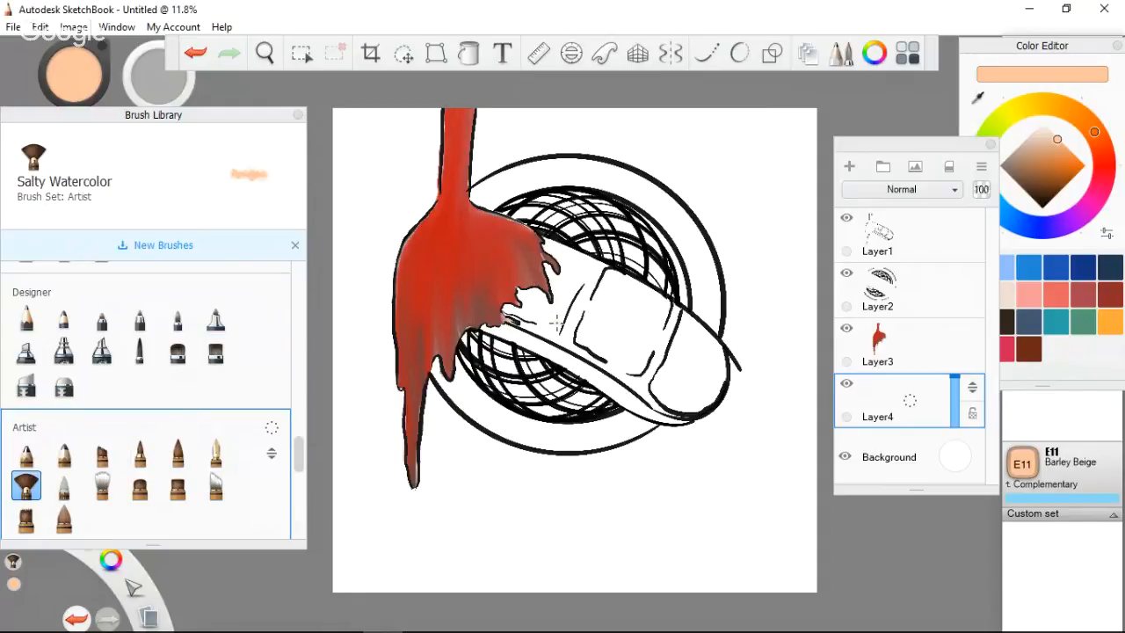
pyautogui.hotkey('ctrl', 'z')
pyautogui.hotkey('ctrl', 'z')
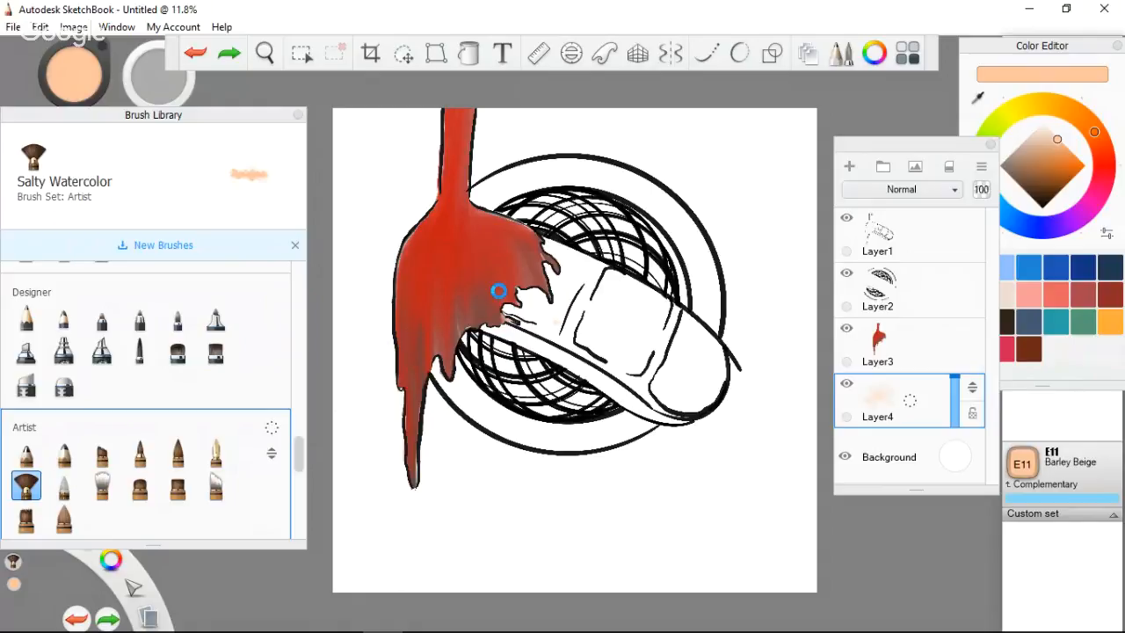
# Paint the whole finger in E11 Barley Beige on Layer4 with the Artist set's Ink Brush.
pyautogui.click(177, 487)
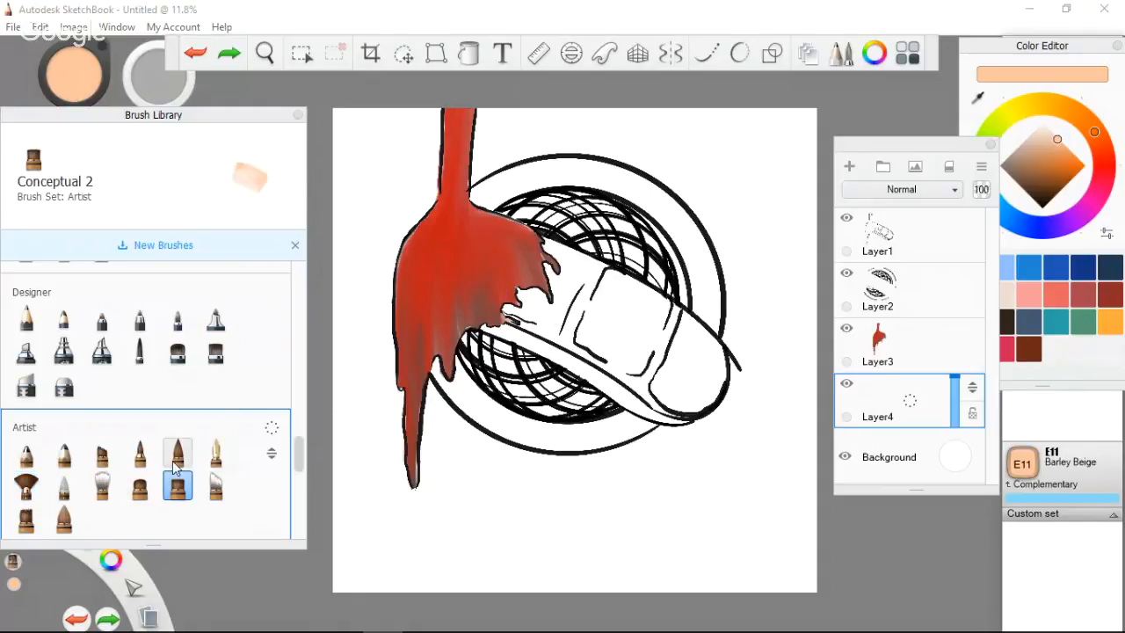
pyautogui.click(178, 453)
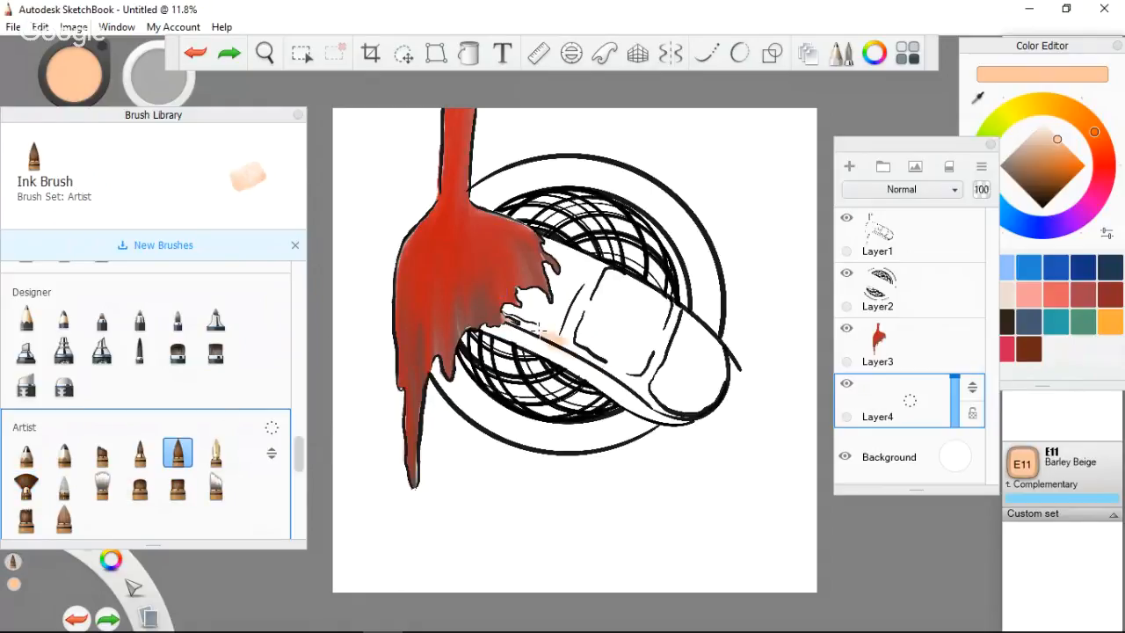
pyautogui.moveTo(543, 327)
pyautogui.mouseDown()
pyautogui.moveTo(613, 360)
pyautogui.moveTo(527, 303)
pyautogui.moveTo(576, 310)
pyautogui.moveTo(551, 241)
pyautogui.mouseUp()
pyautogui.moveTo(615, 290)
pyautogui.mouseDown()
pyautogui.moveTo(571, 253)
pyautogui.moveTo(606, 263)
pyautogui.moveTo(681, 321)
pyautogui.moveTo(717, 369)
pyautogui.moveTo(607, 299)
pyautogui.mouseUp()
pyautogui.moveTo(607, 338)
pyautogui.mouseDown()
pyautogui.moveTo(626, 368)
pyautogui.moveTo(554, 354)
pyautogui.moveTo(509, 321)
pyautogui.moveTo(488, 328)
pyautogui.moveTo(511, 310)
pyautogui.mouseUp()
pyautogui.moveTo(601, 376)
pyautogui.mouseDown()
pyautogui.moveTo(561, 356)
pyautogui.moveTo(655, 402)
pyautogui.moveTo(631, 404)
pyautogui.moveTo(592, 385)
pyautogui.moveTo(677, 413)
pyautogui.moveTo(699, 392)
pyautogui.moveTo(703, 406)
pyautogui.moveTo(721, 381)
pyautogui.mouseUp()
pyautogui.moveTo(693, 384)
pyautogui.mouseDown()
pyautogui.moveTo(722, 372)
pyautogui.moveTo(688, 370)
pyautogui.mouseUp()
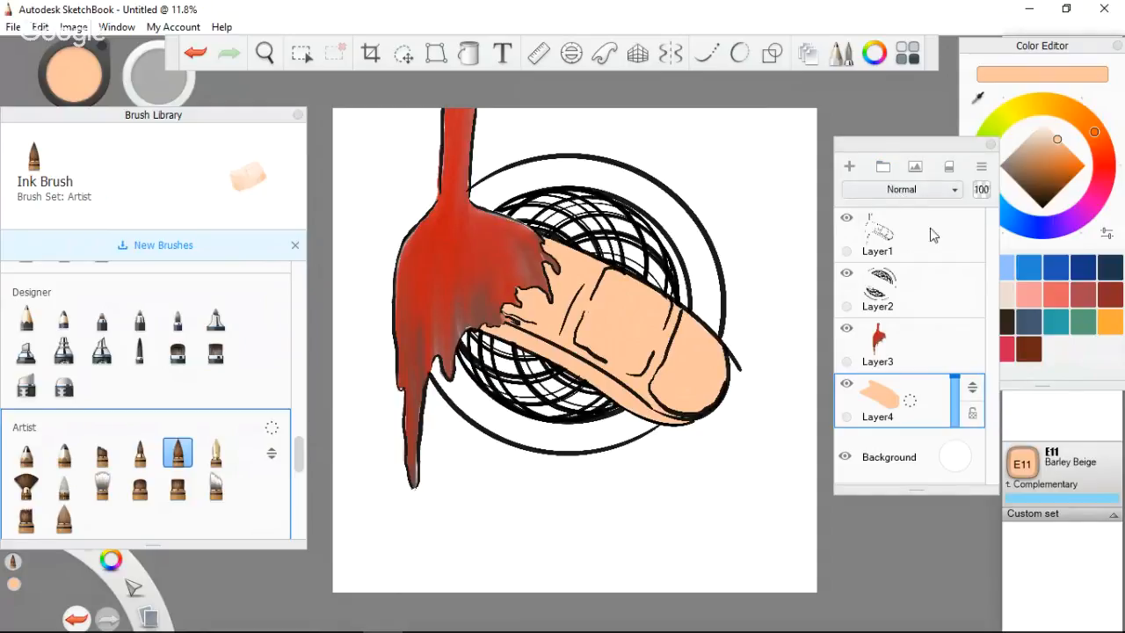
# Try a paler beige on the finger with the Conceptual 1 brush and undo the trial stroke.
pyautogui.click(1044, 139)
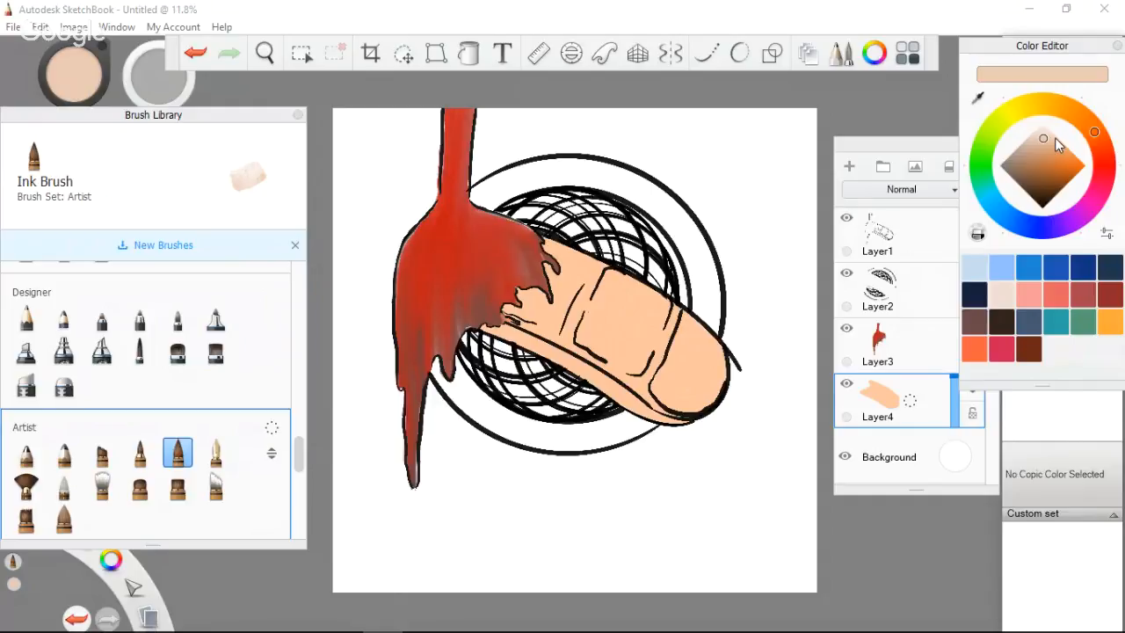
pyautogui.click(1055, 137)
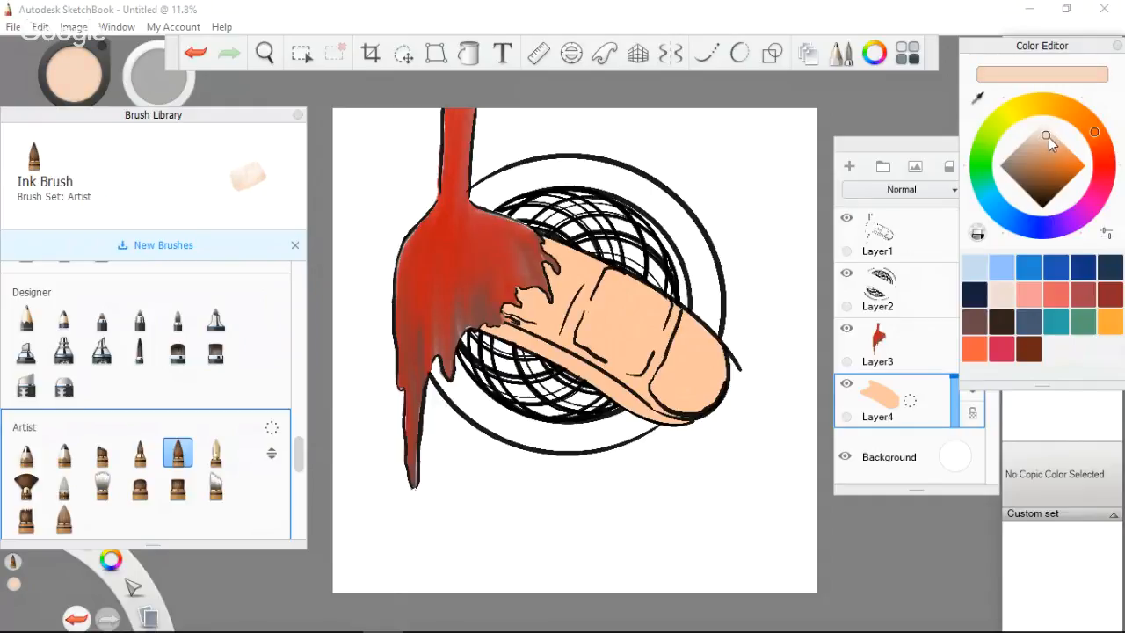
pyautogui.click(1050, 143)
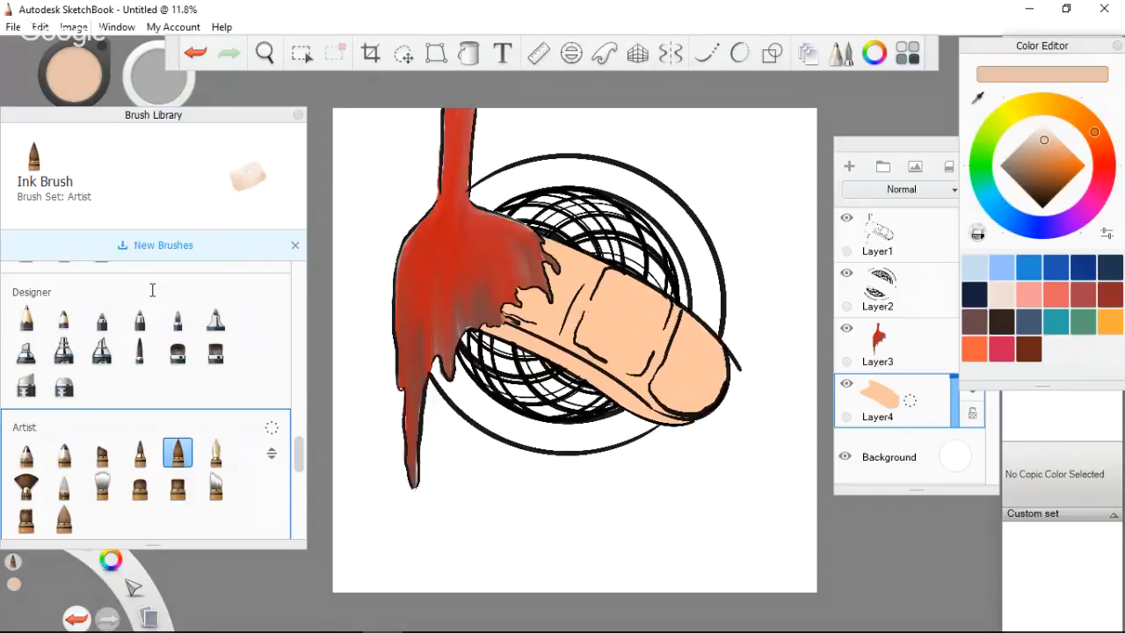
pyautogui.click(141, 454)
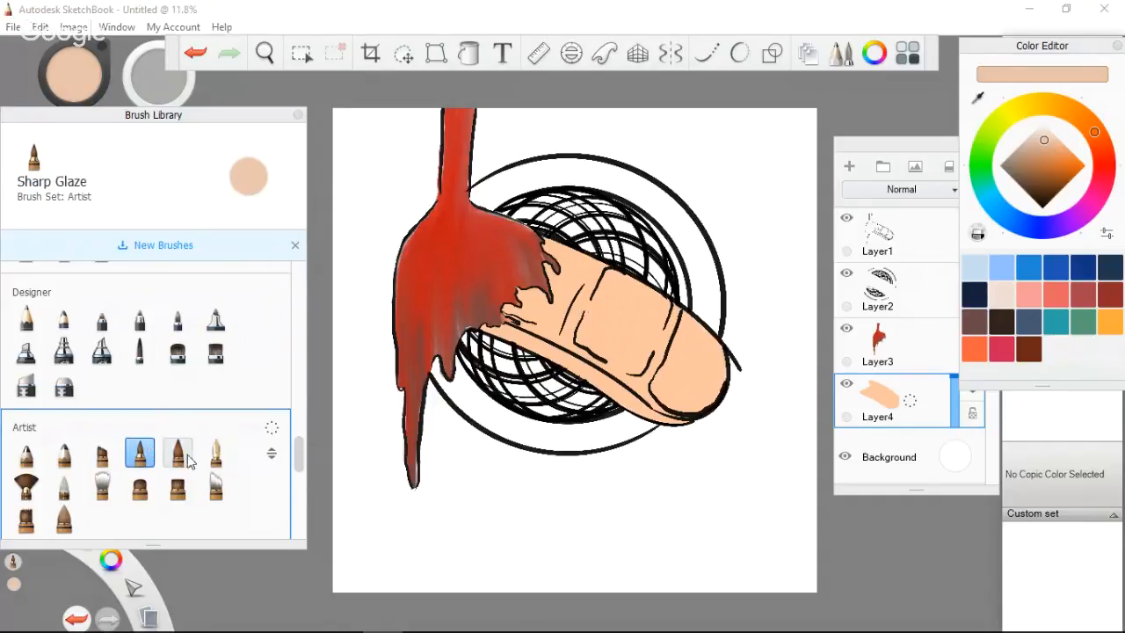
pyautogui.click(182, 456)
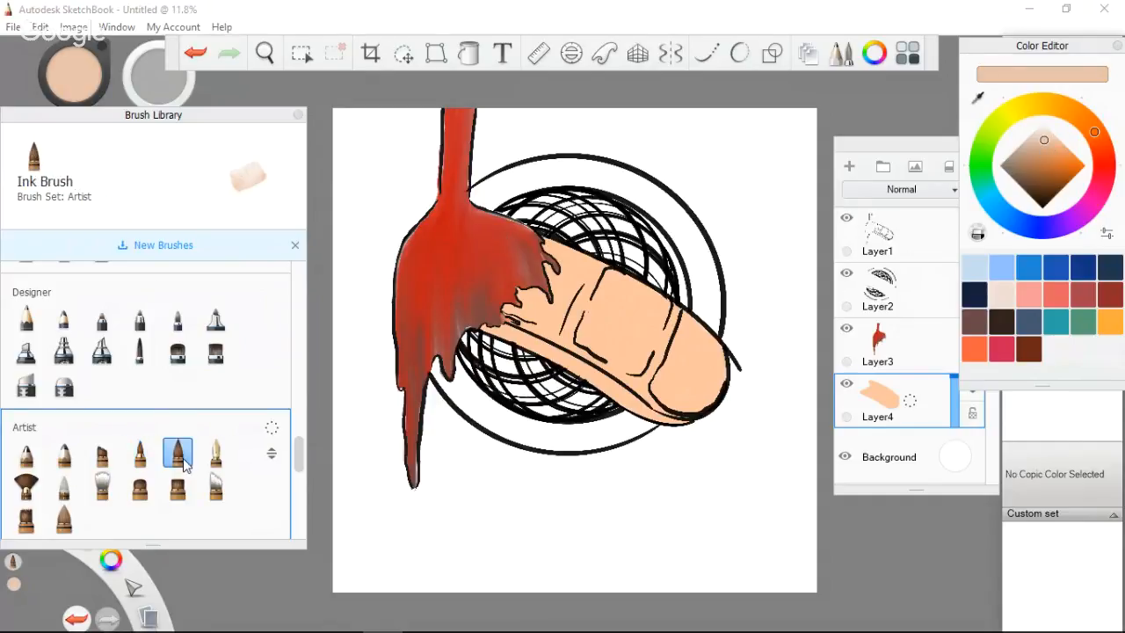
pyautogui.click(104, 457)
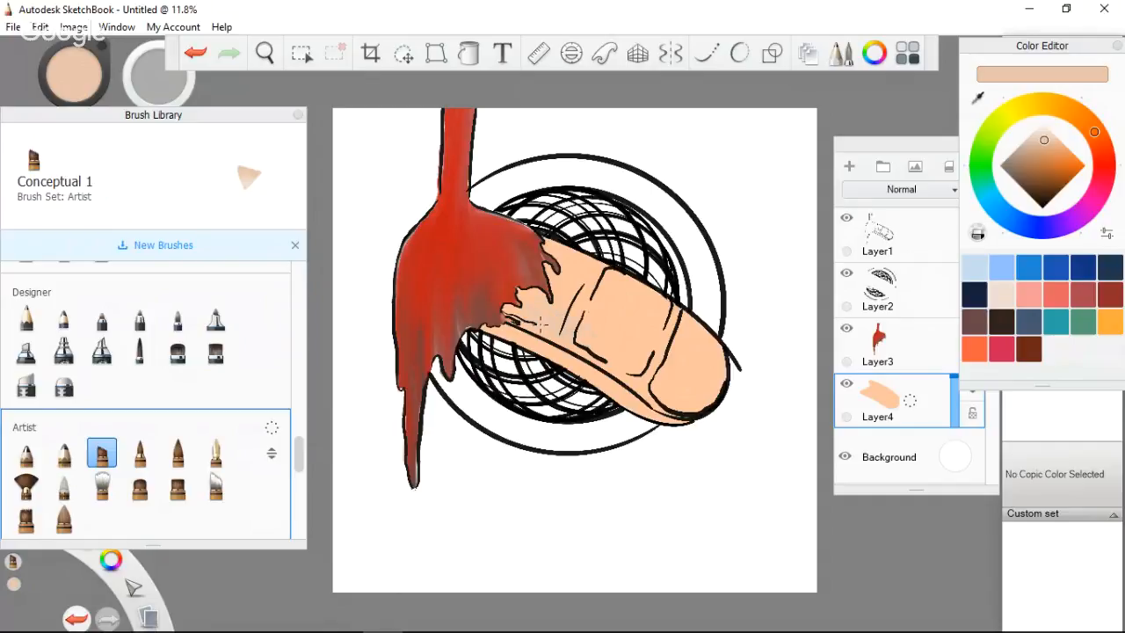
pyautogui.hotkey('ctrl', 'z')
# Choose a slightly darker beige and test shading on the finger's middle with Wet Frayed Bristles, undoing the last stroke.
pyautogui.click(1044, 148)
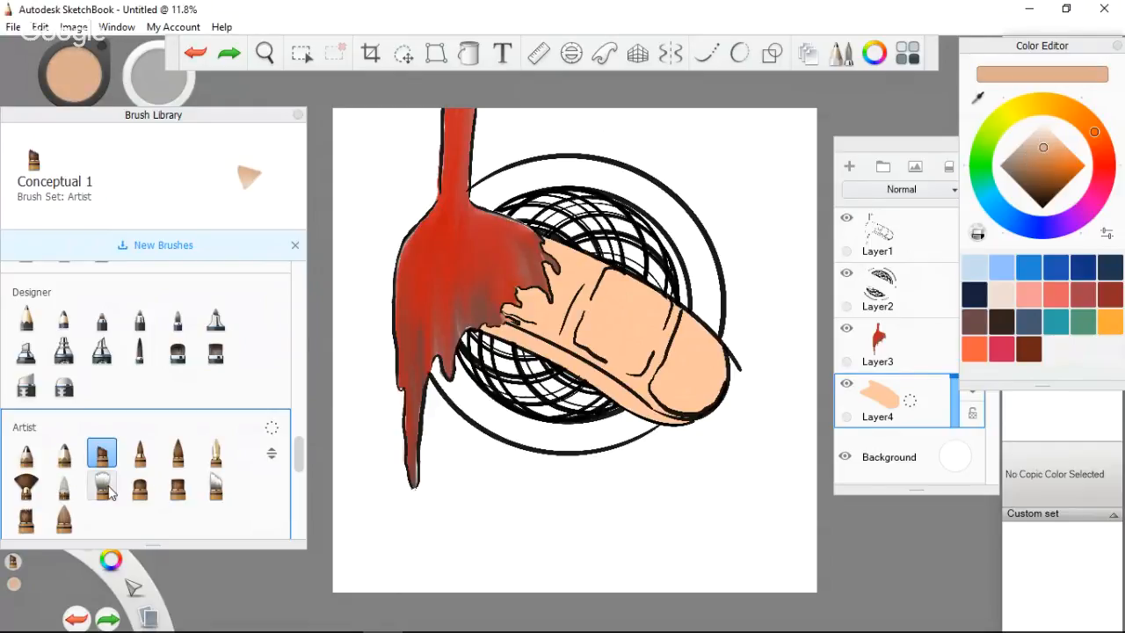
pyautogui.click(140, 486)
pyautogui.click(27, 486)
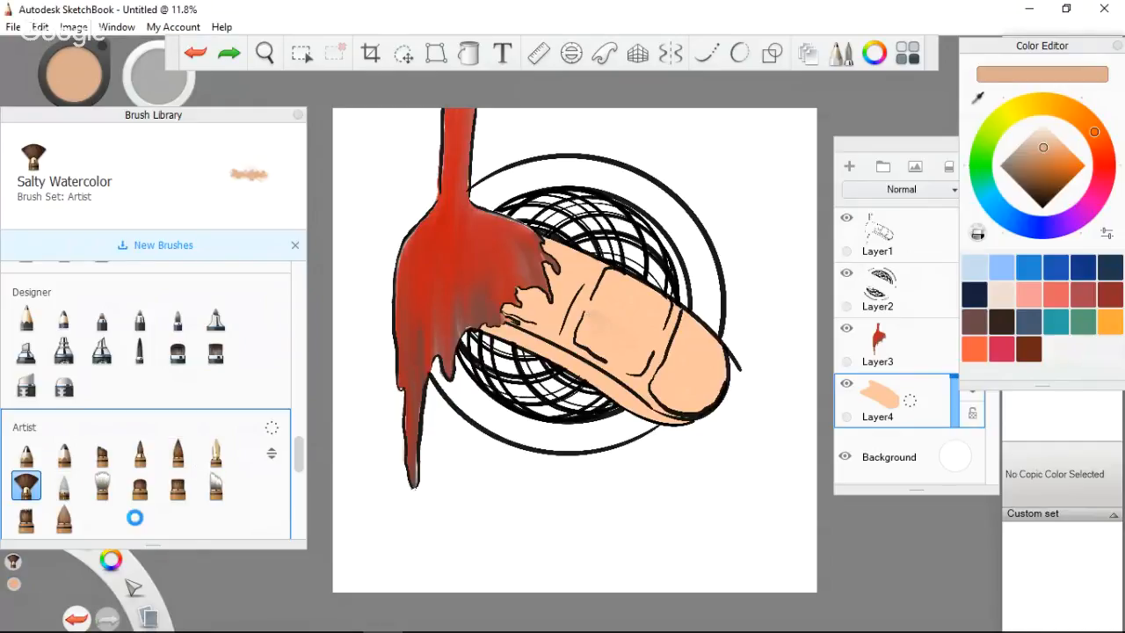
pyautogui.click(64, 519)
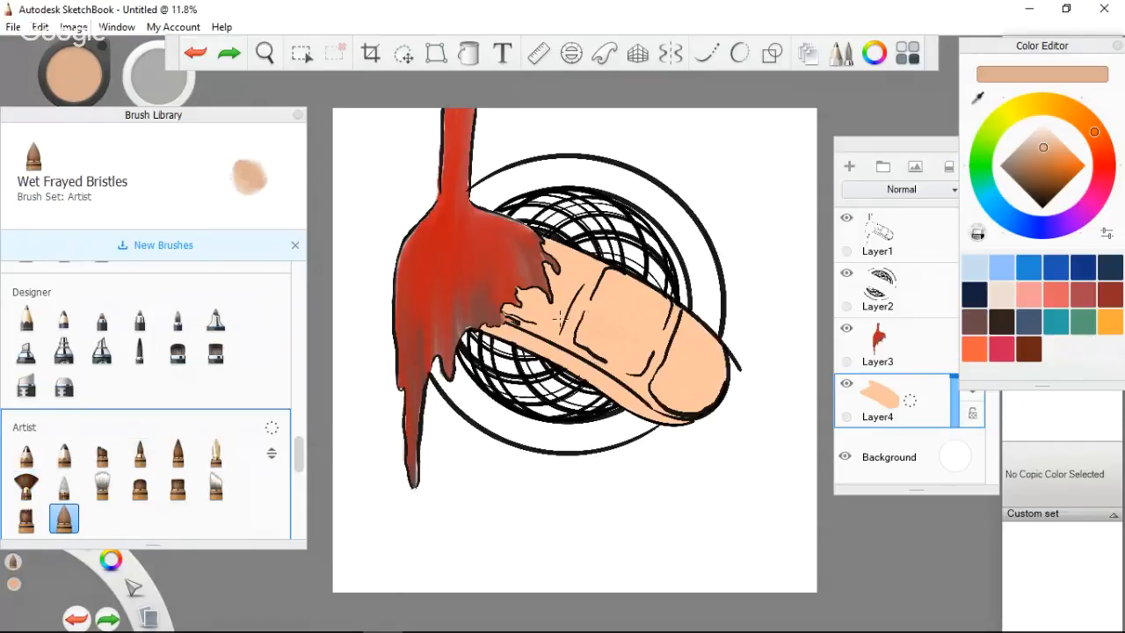
pyautogui.moveTo(542, 254)
pyautogui.mouseDown()
pyautogui.moveTo(587, 303)
pyautogui.moveTo(524, 266)
pyautogui.moveTo(553, 264)
pyautogui.mouseUp()
pyautogui.moveTo(593, 294); pyautogui.dragTo(600, 297)
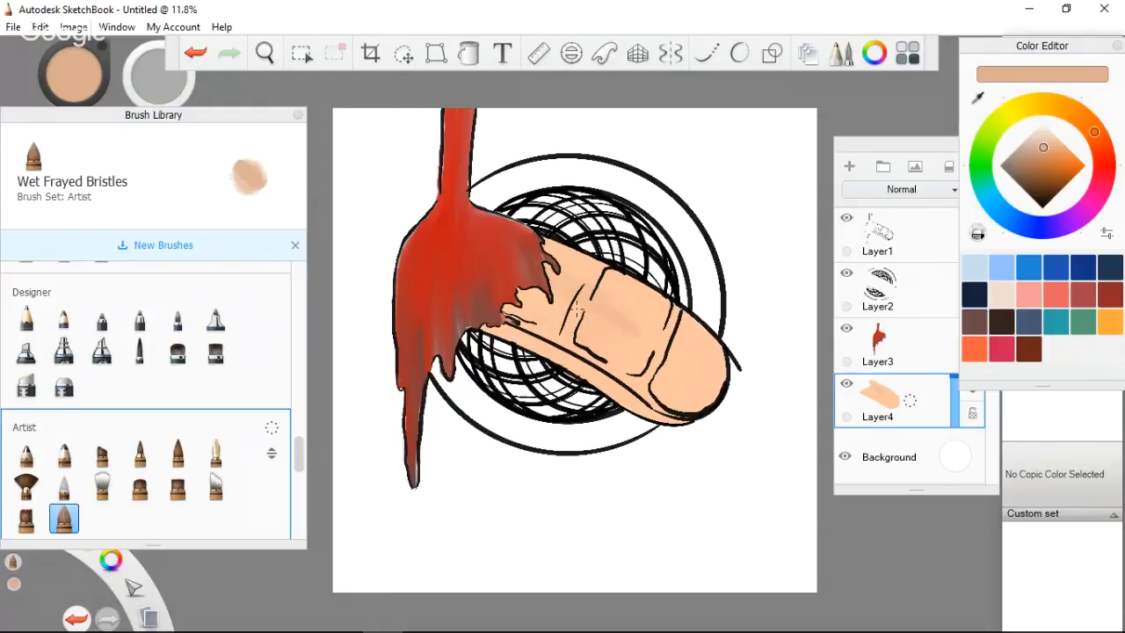
pyautogui.hotkey('ctrl', 'z')
# Shade the finger beside the splash and along its lower edge with the Bleeding Watercolor brush.
pyautogui.click(26, 518)
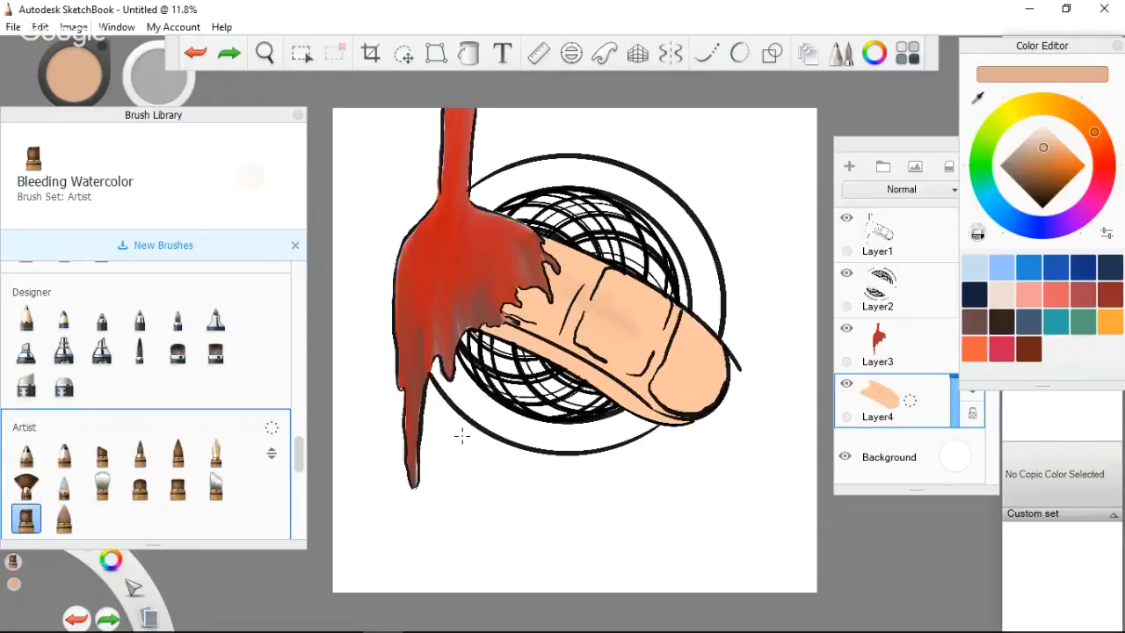
pyautogui.moveTo(549, 309)
pyautogui.mouseDown()
pyautogui.moveTo(616, 345)
pyautogui.moveTo(567, 316)
pyautogui.mouseUp()
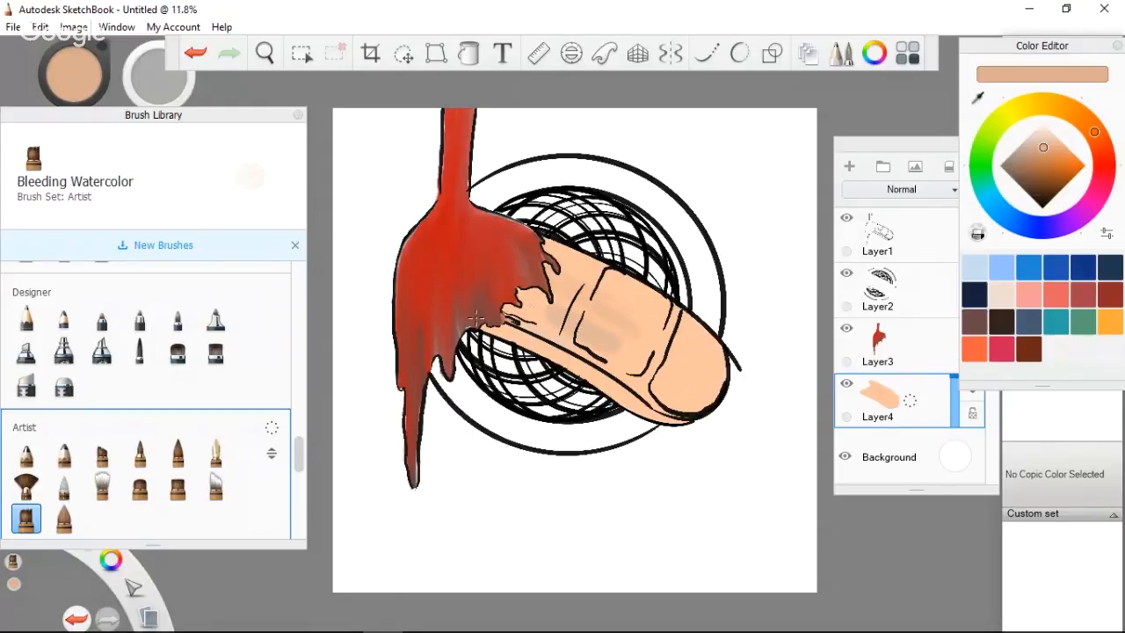
pyautogui.moveTo(481, 321); pyautogui.dragTo(544, 344)
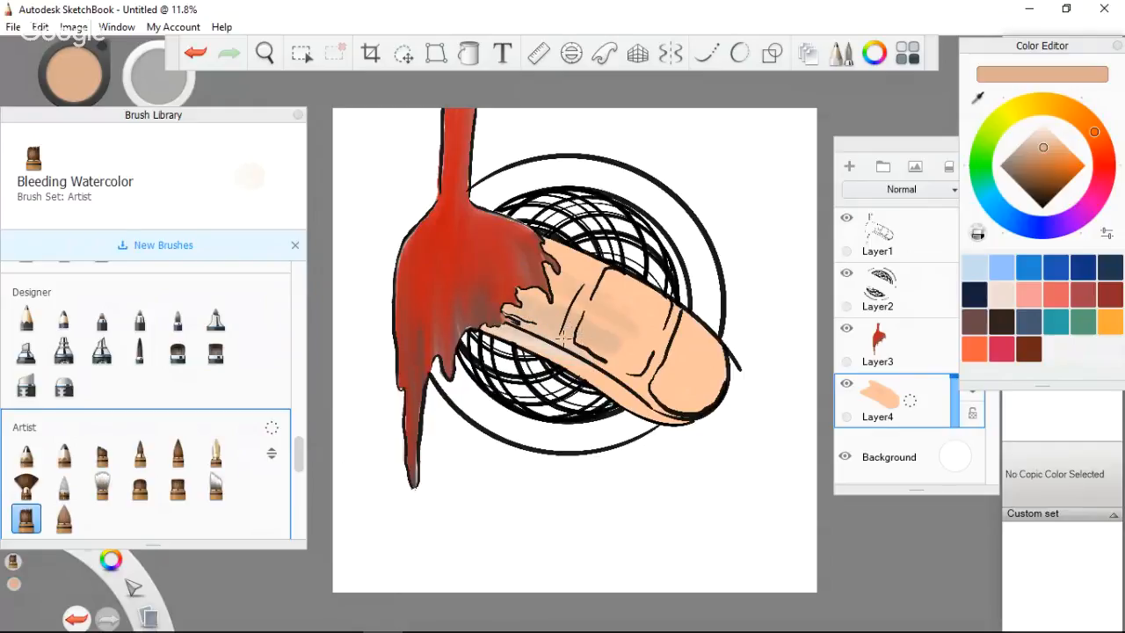
pyautogui.moveTo(501, 319)
pyautogui.mouseDown()
pyautogui.moveTo(551, 322)
pyautogui.moveTo(554, 332)
pyautogui.moveTo(552, 321)
pyautogui.moveTo(507, 309)
pyautogui.mouseUp()
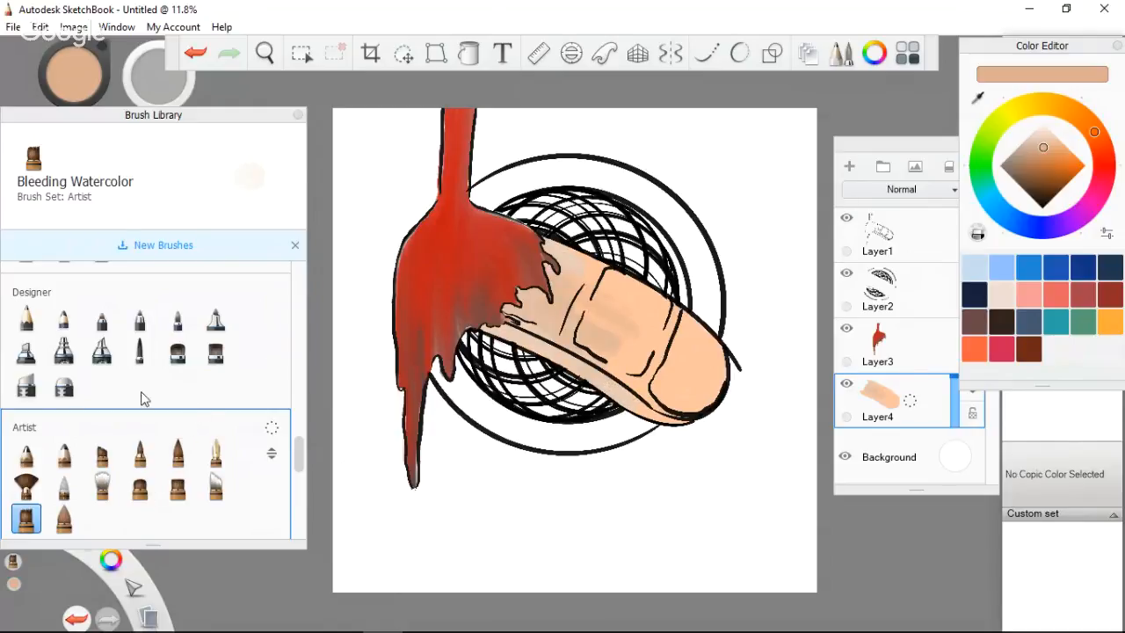
# Deepen the beige shading beside the splash and along the finger's lower side with the Synthetic Taper brush.
pyautogui.click(178, 352)
pyautogui.click(218, 348)
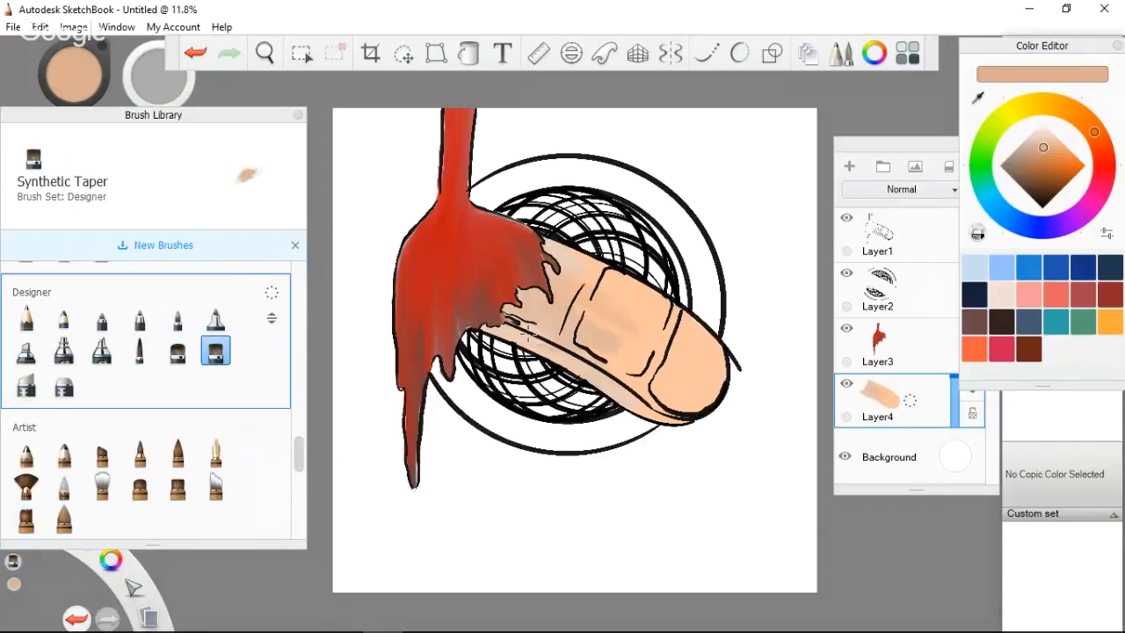
pyautogui.moveTo(514, 324)
pyautogui.mouseDown()
pyautogui.moveTo(508, 334)
pyautogui.moveTo(484, 324)
pyautogui.mouseUp()
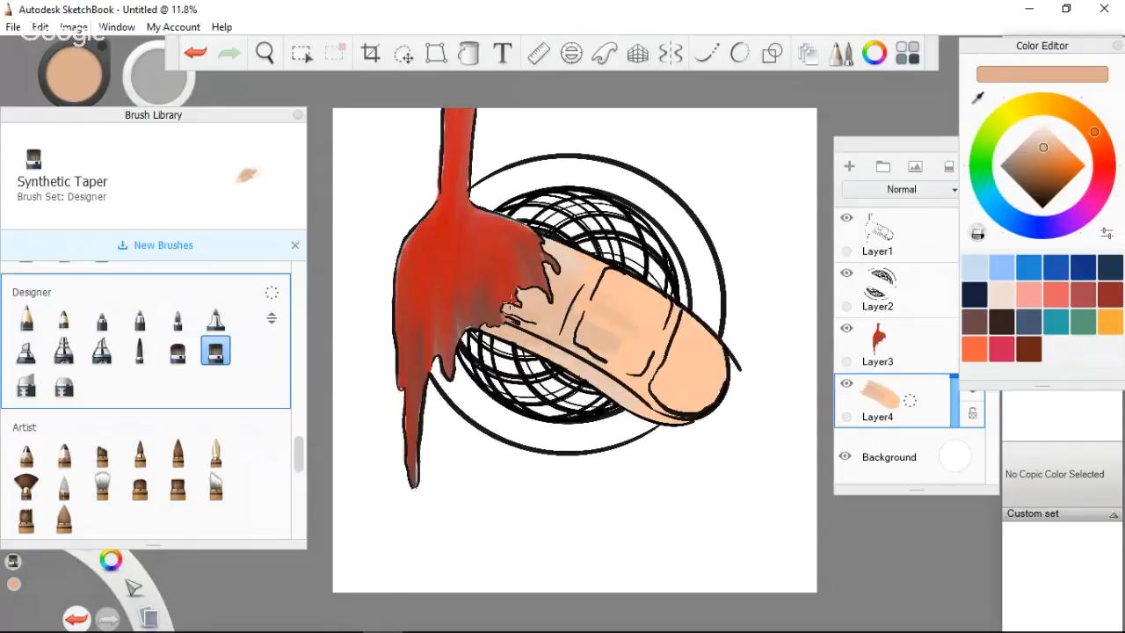
pyautogui.moveTo(554, 253); pyautogui.dragTo(540, 241)
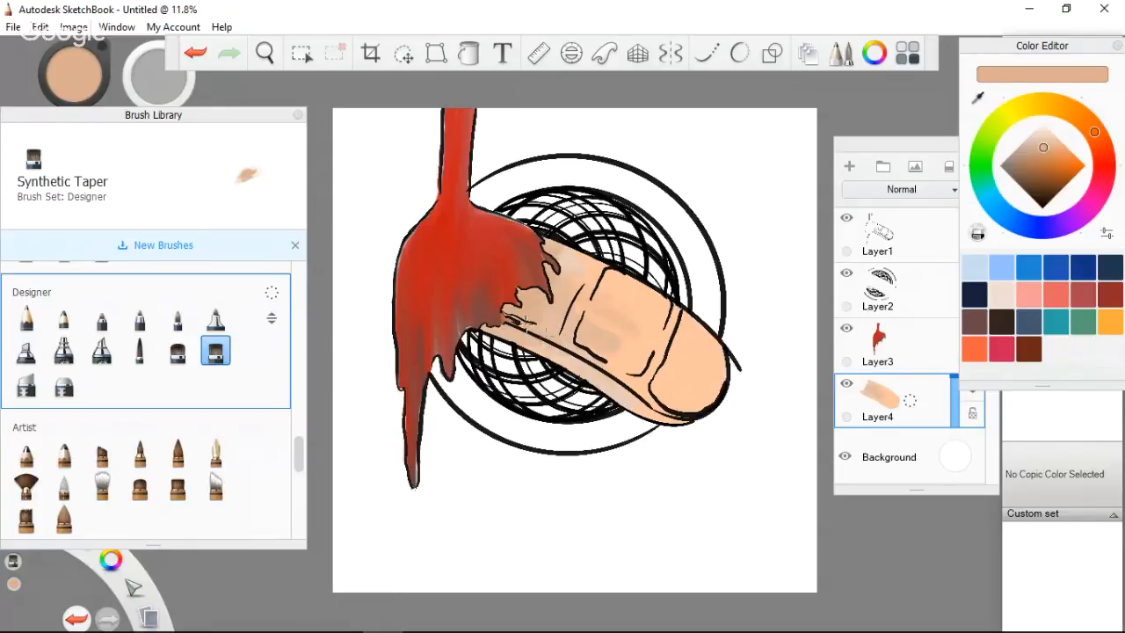
pyautogui.moveTo(511, 332)
pyautogui.mouseDown()
pyautogui.moveTo(575, 374)
pyautogui.moveTo(540, 341)
pyautogui.mouseUp()
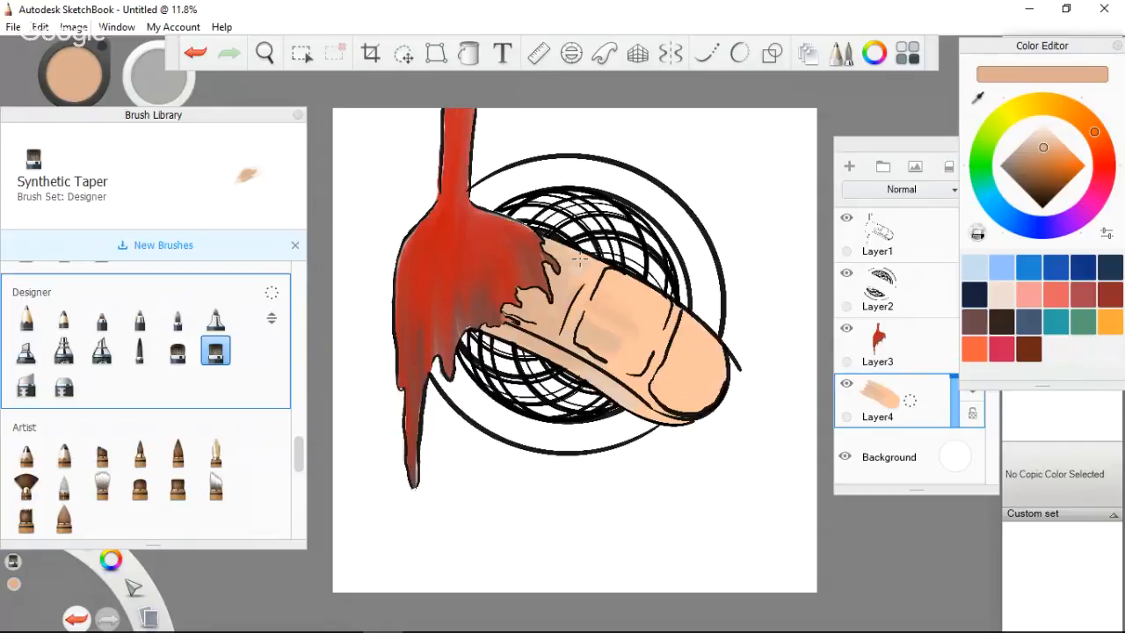
pyautogui.moveTo(576, 328)
pyautogui.mouseDown()
pyautogui.moveTo(599, 351)
pyautogui.moveTo(580, 337)
pyautogui.moveTo(599, 364)
pyautogui.moveTo(559, 353)
pyautogui.moveTo(596, 381)
pyautogui.mouseUp()
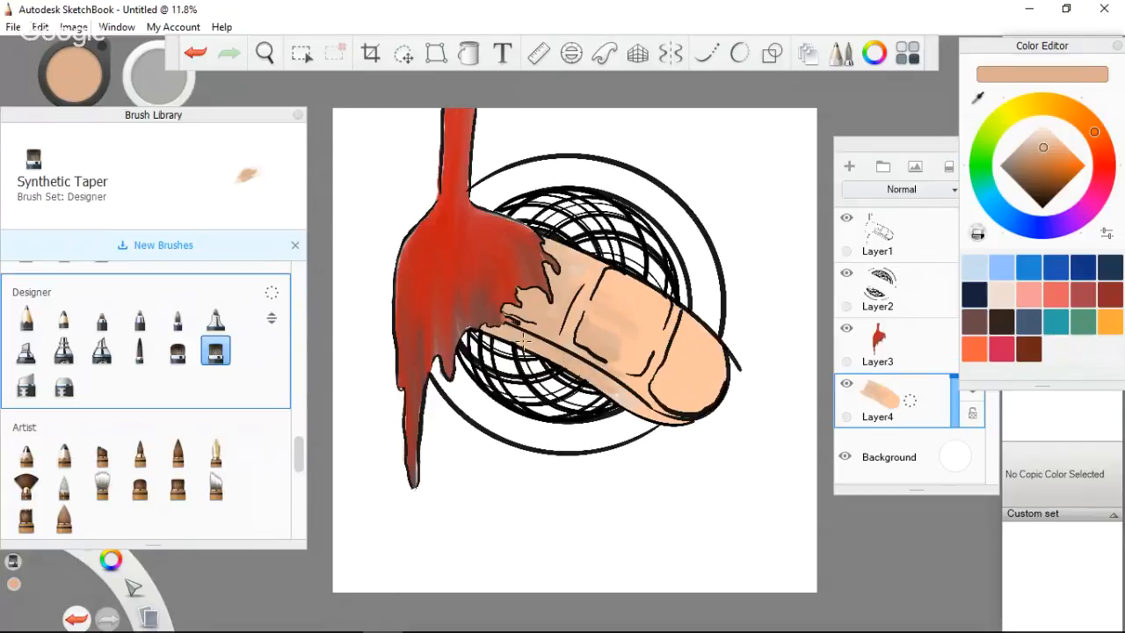
# Shade the finger in a darker brown beside the splash, along the underside and around the creases with Synthetic Taper.
pyautogui.click(1030, 159)
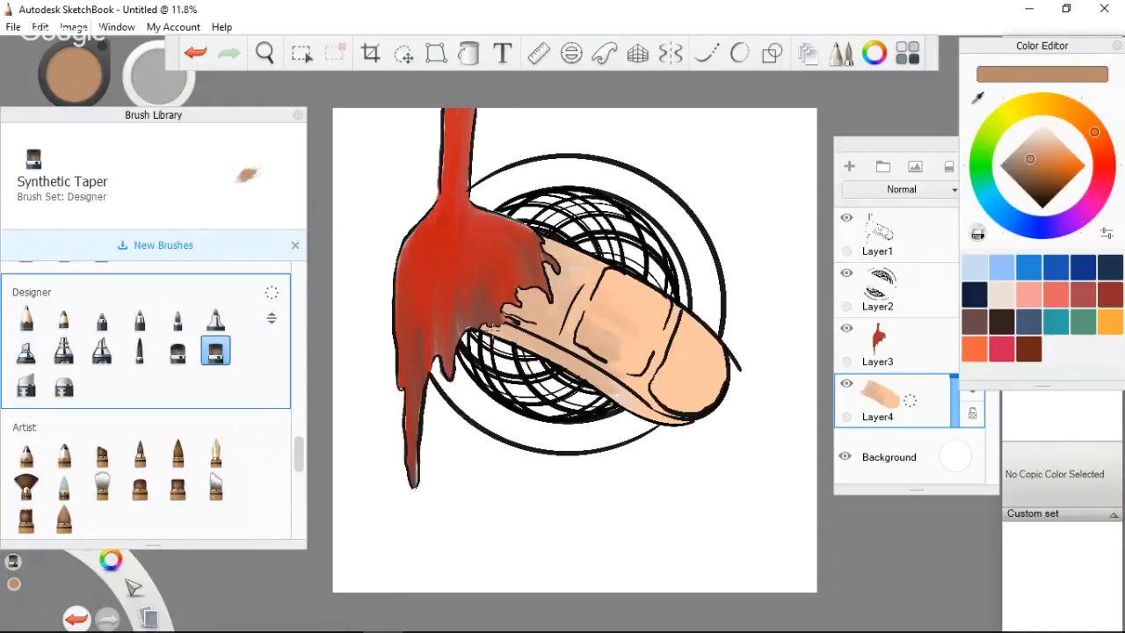
pyautogui.moveTo(501, 325)
pyautogui.mouseDown()
pyautogui.moveTo(529, 347)
pyautogui.moveTo(470, 323)
pyautogui.moveTo(549, 344)
pyautogui.mouseUp()
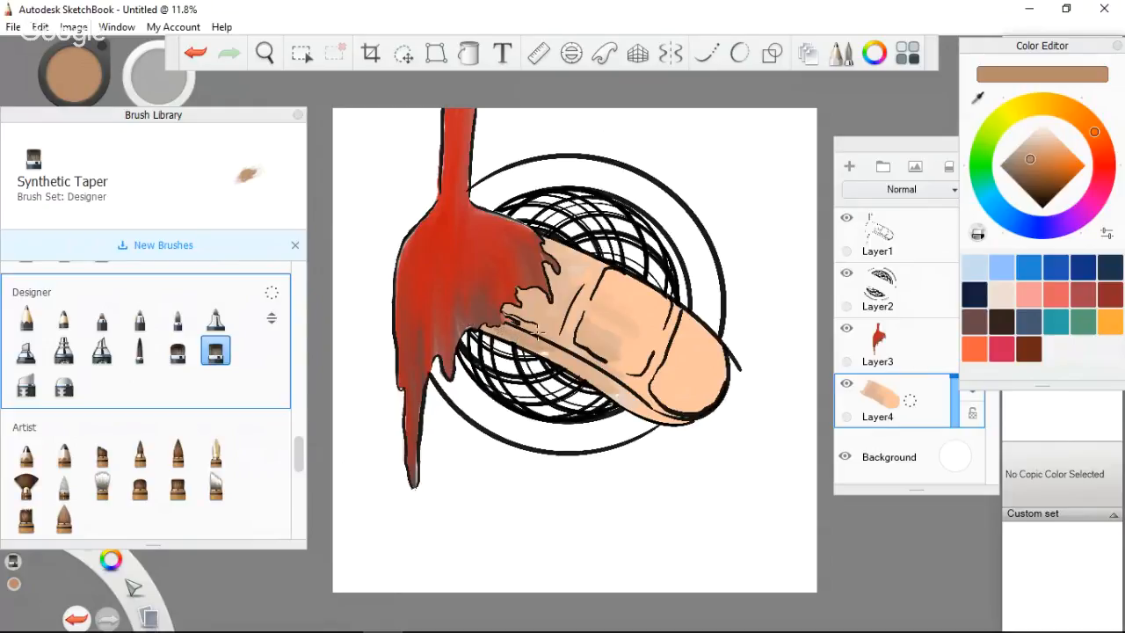
pyautogui.moveTo(489, 303); pyautogui.dragTo(554, 328)
pyautogui.moveTo(505, 292)
pyautogui.mouseDown()
pyautogui.moveTo(562, 297)
pyautogui.moveTo(547, 268)
pyautogui.moveTo(563, 263)
pyautogui.moveTo(545, 250)
pyautogui.moveTo(572, 257)
pyautogui.moveTo(555, 246)
pyautogui.moveTo(589, 268)
pyautogui.moveTo(538, 233)
pyautogui.mouseUp()
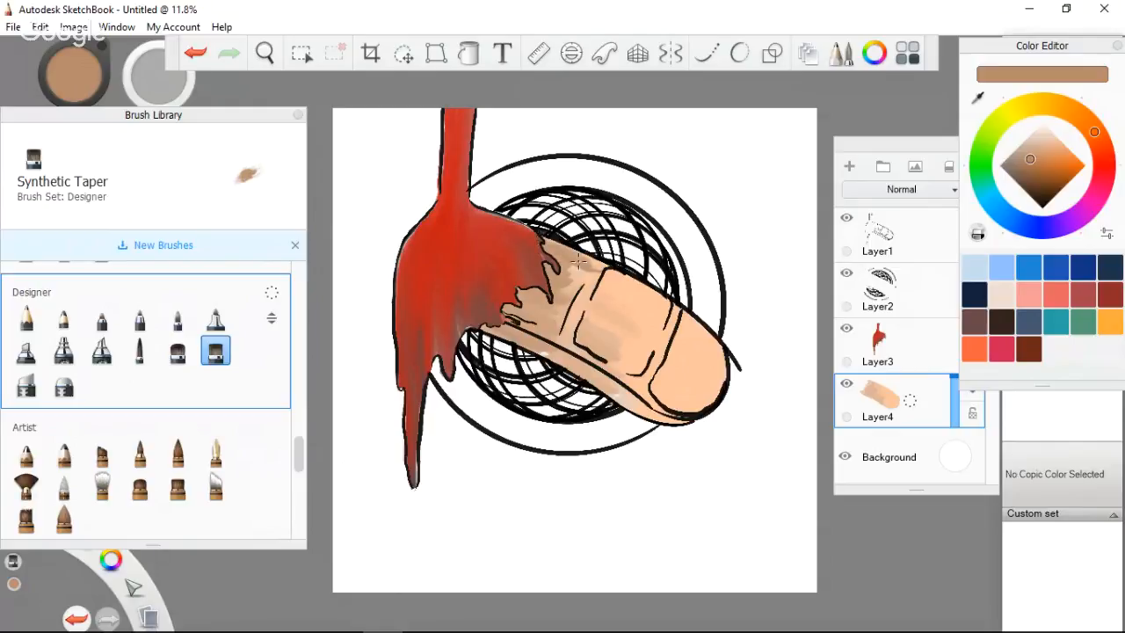
pyautogui.moveTo(518, 337)
pyautogui.mouseDown()
pyautogui.moveTo(585, 373)
pyautogui.moveTo(566, 361)
pyautogui.mouseUp()
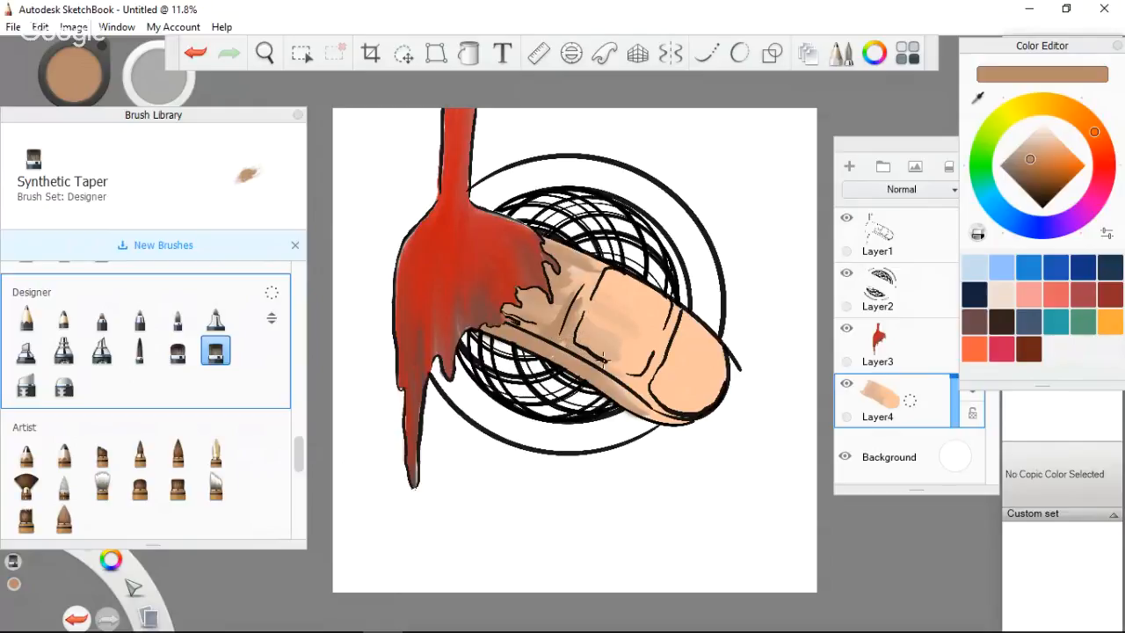
pyautogui.moveTo(592, 354)
pyautogui.mouseDown()
pyautogui.moveTo(669, 407)
pyautogui.moveTo(659, 401)
pyautogui.moveTo(684, 405)
pyautogui.moveTo(655, 399)
pyautogui.moveTo(656, 377)
pyautogui.moveTo(683, 404)
pyautogui.mouseUp()
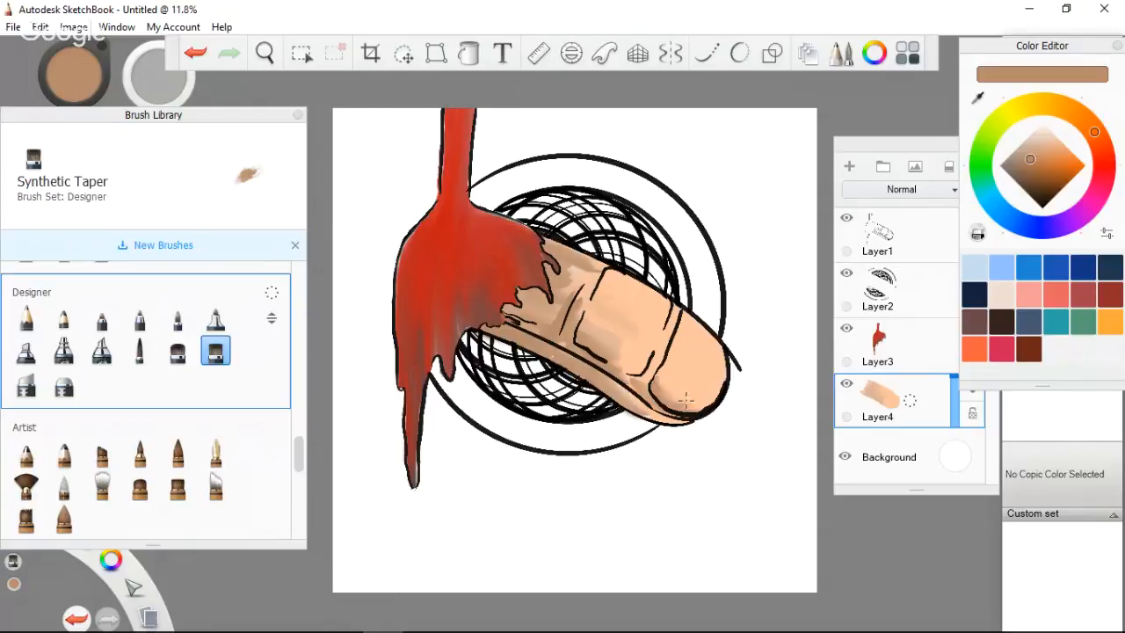
pyautogui.moveTo(589, 301); pyautogui.dragTo(606, 280)
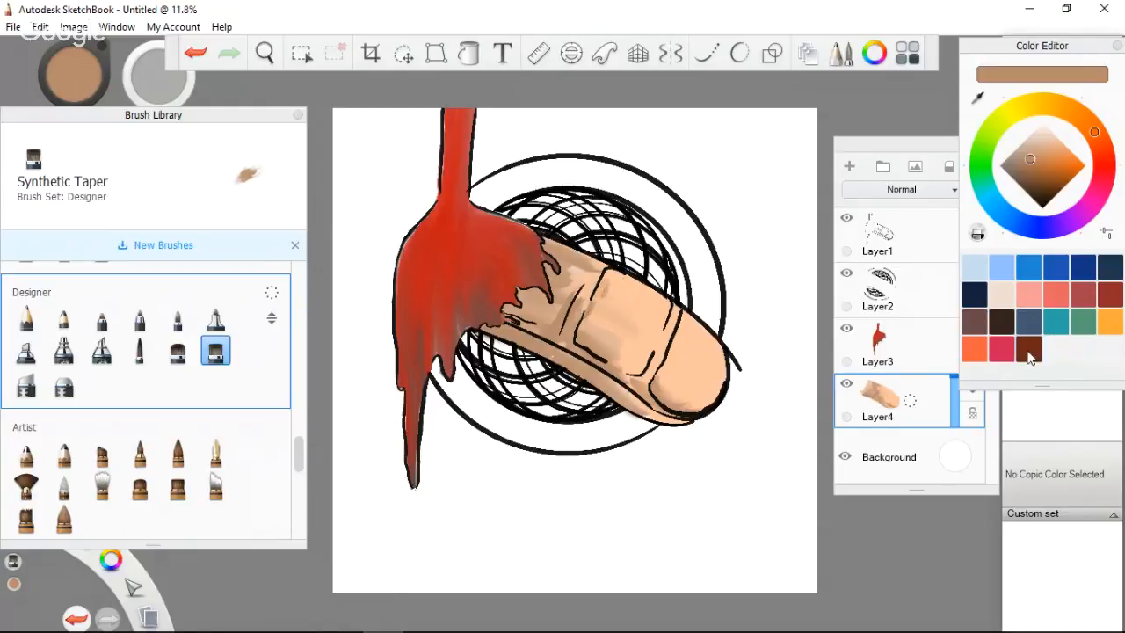
# Tint the finger's middle section and the area near the splash with the light pink swatch using Synthetic Taper.
pyautogui.click(1030, 298)
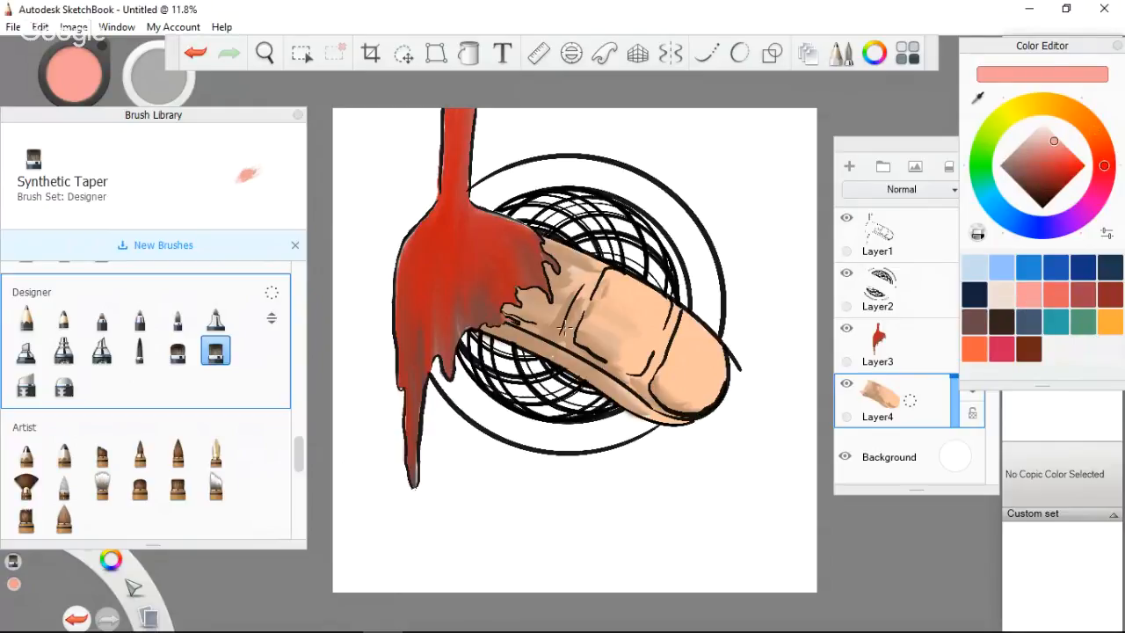
pyautogui.moveTo(585, 329)
pyautogui.mouseDown()
pyautogui.moveTo(598, 336)
pyautogui.moveTo(598, 322)
pyautogui.moveTo(596, 336)
pyautogui.mouseUp()
pyautogui.moveTo(577, 278)
pyautogui.mouseDown()
pyautogui.moveTo(577, 303)
pyautogui.moveTo(571, 277)
pyautogui.moveTo(557, 283)
pyautogui.moveTo(559, 262)
pyautogui.moveTo(588, 279)
pyautogui.moveTo(578, 271)
pyautogui.moveTo(572, 288)
pyautogui.moveTo(536, 297)
pyautogui.moveTo(571, 336)
pyautogui.moveTo(628, 339)
pyautogui.mouseUp()
pyautogui.moveTo(608, 302)
pyautogui.mouseDown()
pyautogui.moveTo(615, 318)
pyautogui.moveTo(634, 313)
pyautogui.moveTo(629, 297)
pyautogui.moveTo(651, 328)
pyautogui.moveTo(627, 368)
pyautogui.moveTo(663, 336)
pyautogui.mouseUp()
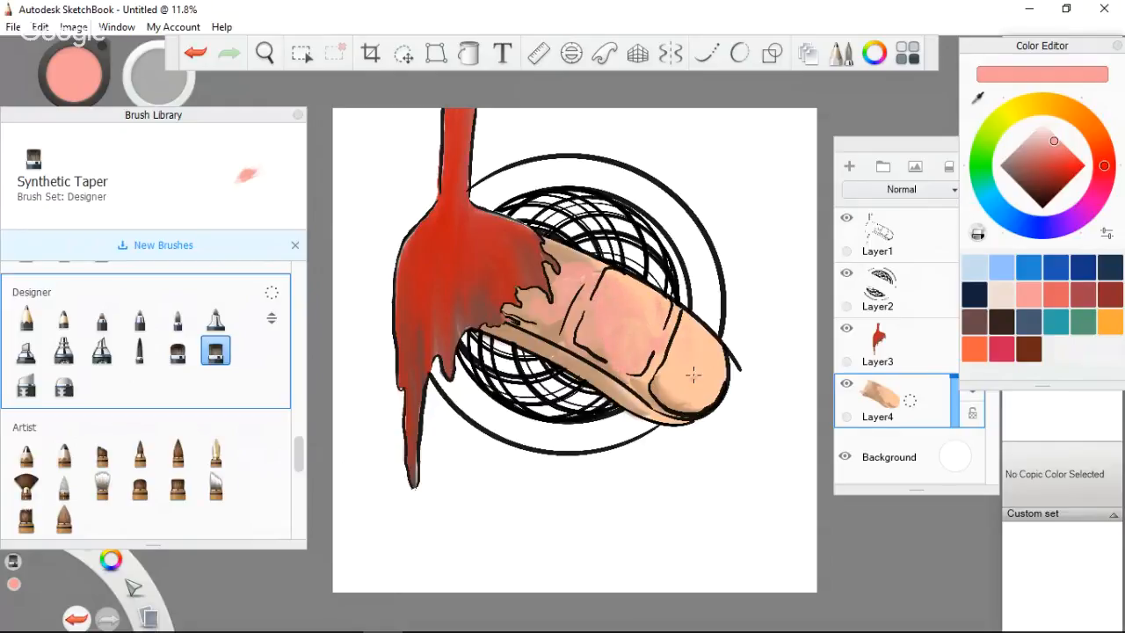
# Tint the fingertip, the lower middle section and the area around the creases light pink with Synthetic Taper.
pyautogui.moveTo(694, 375); pyautogui.dragTo(678, 341)
pyautogui.moveTo(708, 377); pyautogui.dragTo(716, 354)
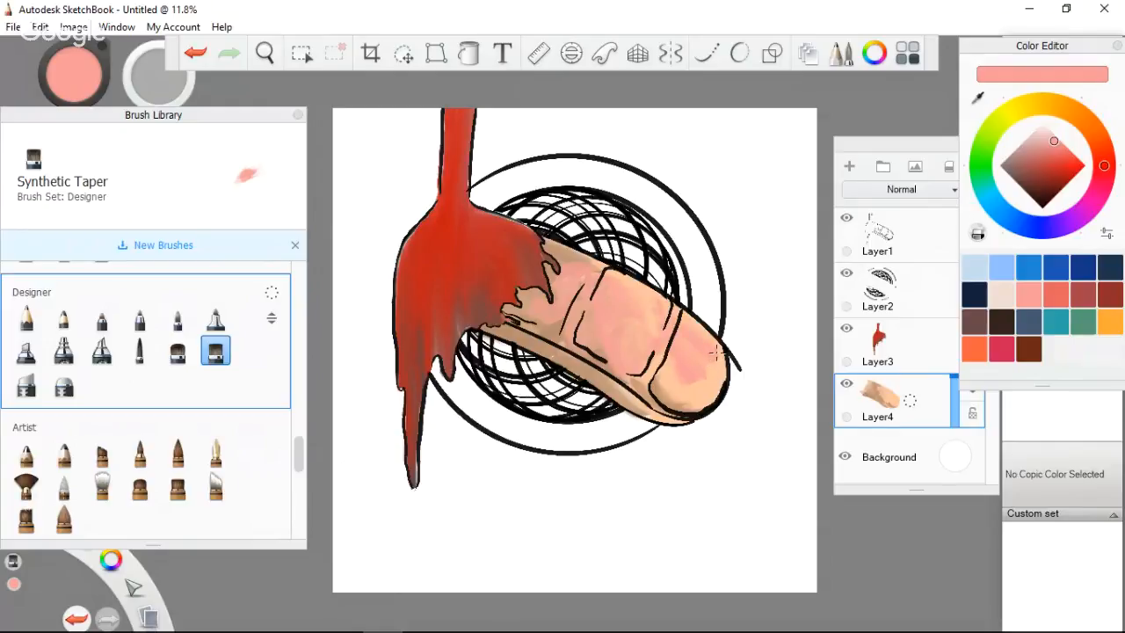
pyautogui.moveTo(649, 317); pyautogui.dragTo(665, 329)
pyautogui.moveTo(658, 350)
pyautogui.mouseDown()
pyautogui.moveTo(665, 376)
pyautogui.moveTo(652, 385)
pyautogui.moveTo(693, 393)
pyautogui.moveTo(670, 381)
pyautogui.moveTo(726, 377)
pyautogui.moveTo(695, 397)
pyautogui.moveTo(712, 356)
pyautogui.mouseUp()
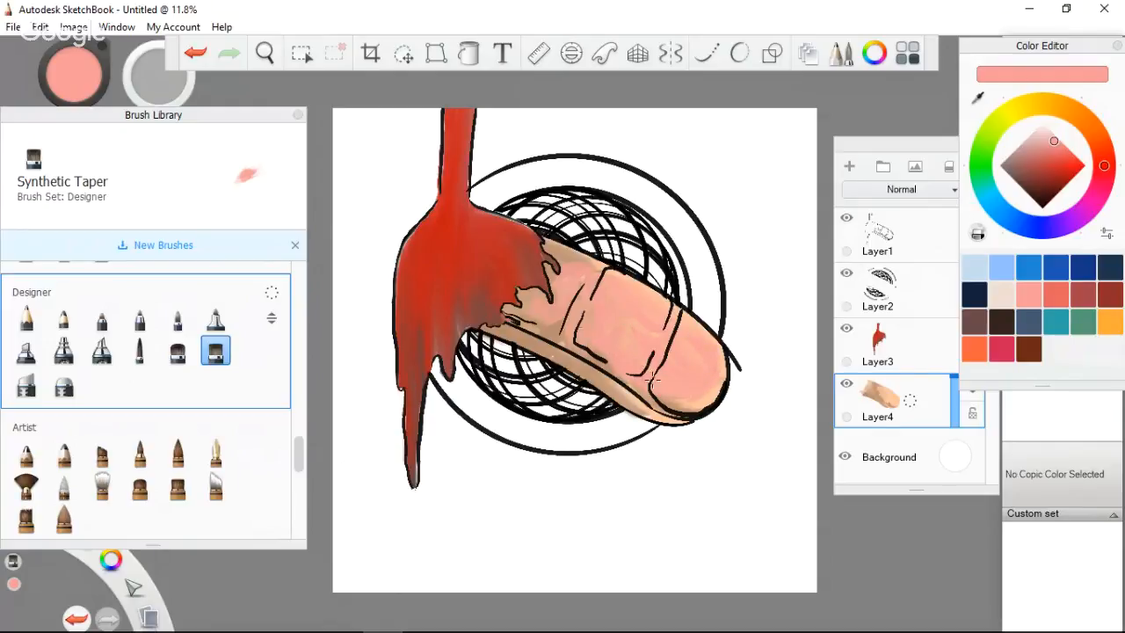
pyautogui.moveTo(559, 334)
pyautogui.mouseDown()
pyautogui.moveTo(545, 330)
pyautogui.moveTo(562, 335)
pyautogui.moveTo(551, 276)
pyautogui.moveTo(567, 262)
pyautogui.moveTo(598, 288)
pyautogui.mouseUp()
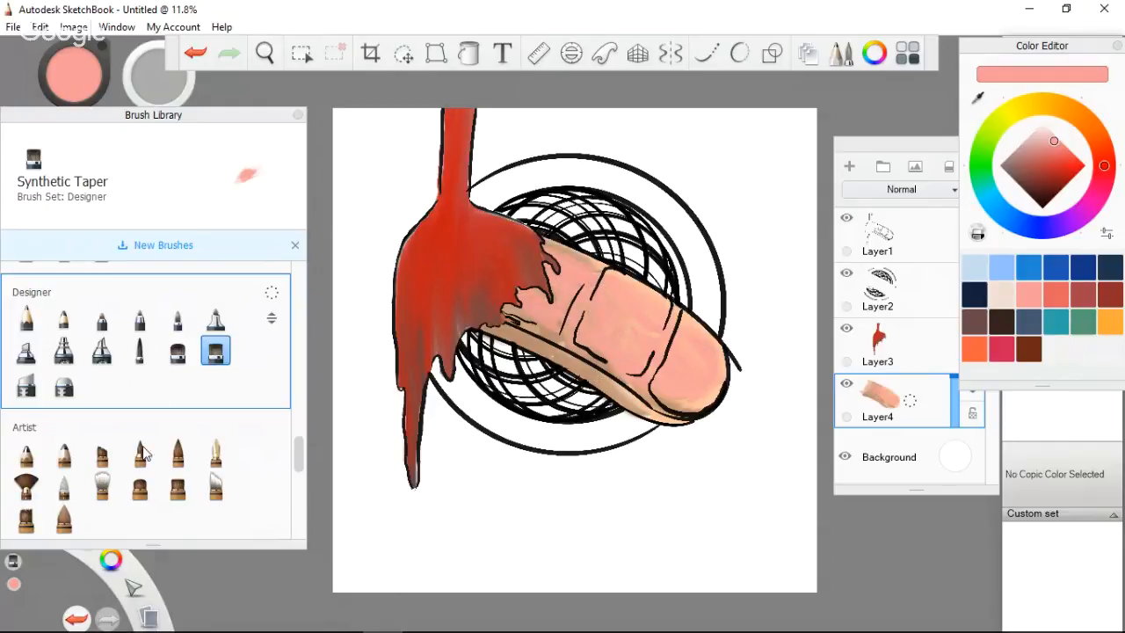
# Smooth the pink and beige tones across the finger, from the splash to the fingertip, with the Blending brush.
pyautogui.click(64, 486)
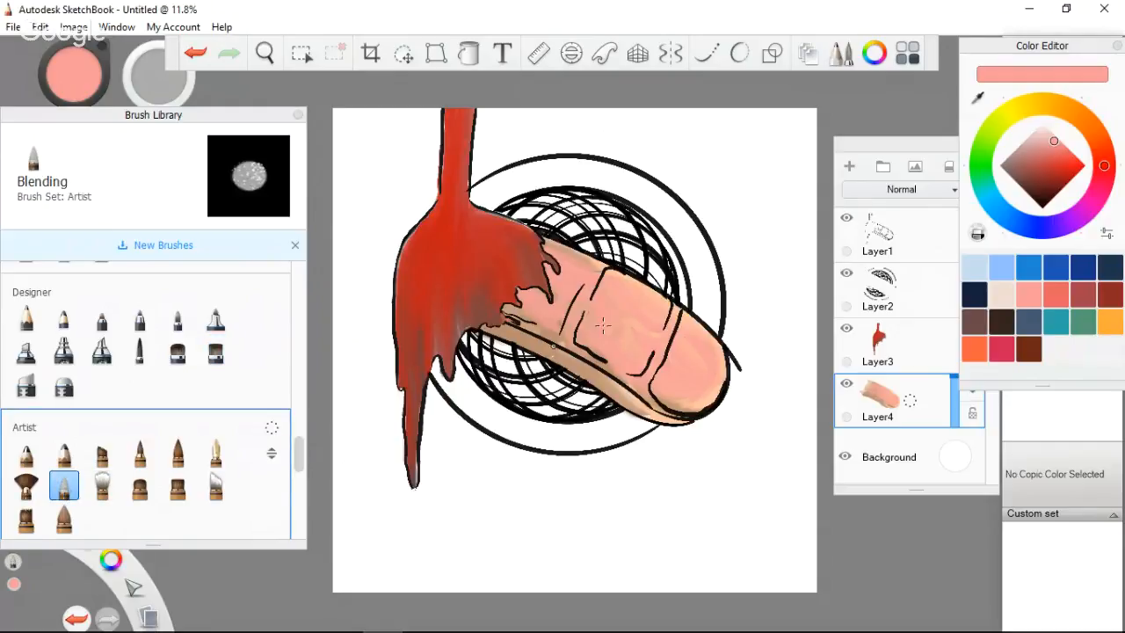
pyautogui.moveTo(165, 91); pyautogui.dragTo(163, 88)
pyautogui.moveTo(581, 338)
pyautogui.mouseDown()
pyautogui.moveTo(597, 322)
pyautogui.moveTo(608, 350)
pyautogui.mouseUp()
pyautogui.moveTo(527, 300); pyautogui.dragTo(538, 308)
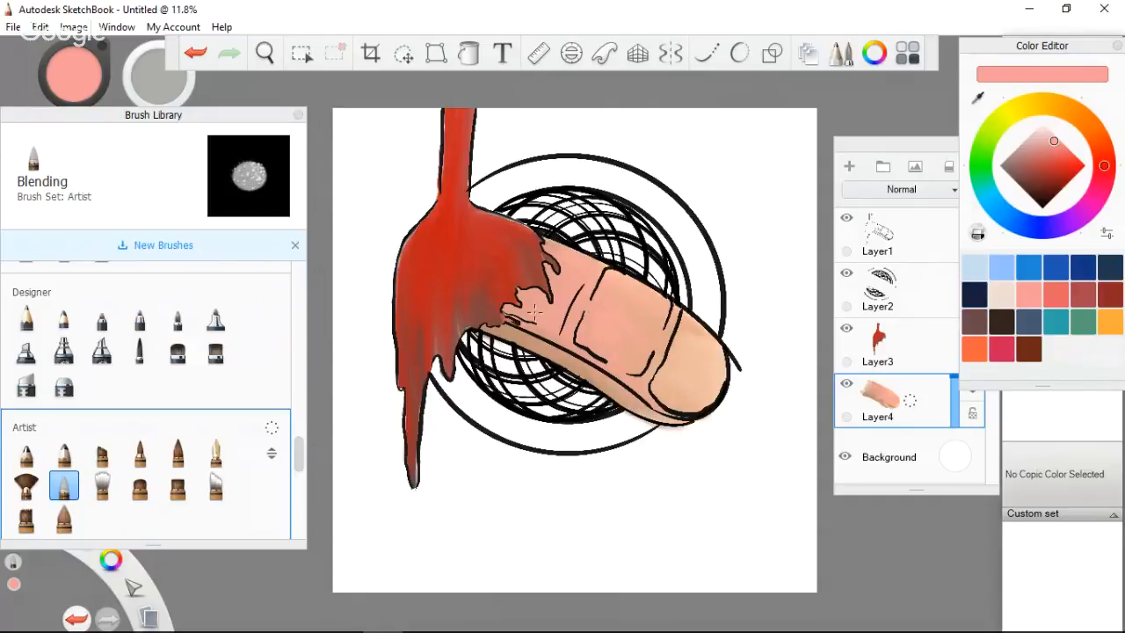
pyautogui.moveTo(534, 309)
pyautogui.mouseDown()
pyautogui.moveTo(527, 331)
pyautogui.moveTo(498, 316)
pyautogui.moveTo(549, 329)
pyautogui.moveTo(517, 311)
pyautogui.moveTo(498, 317)
pyautogui.moveTo(529, 329)
pyautogui.mouseUp()
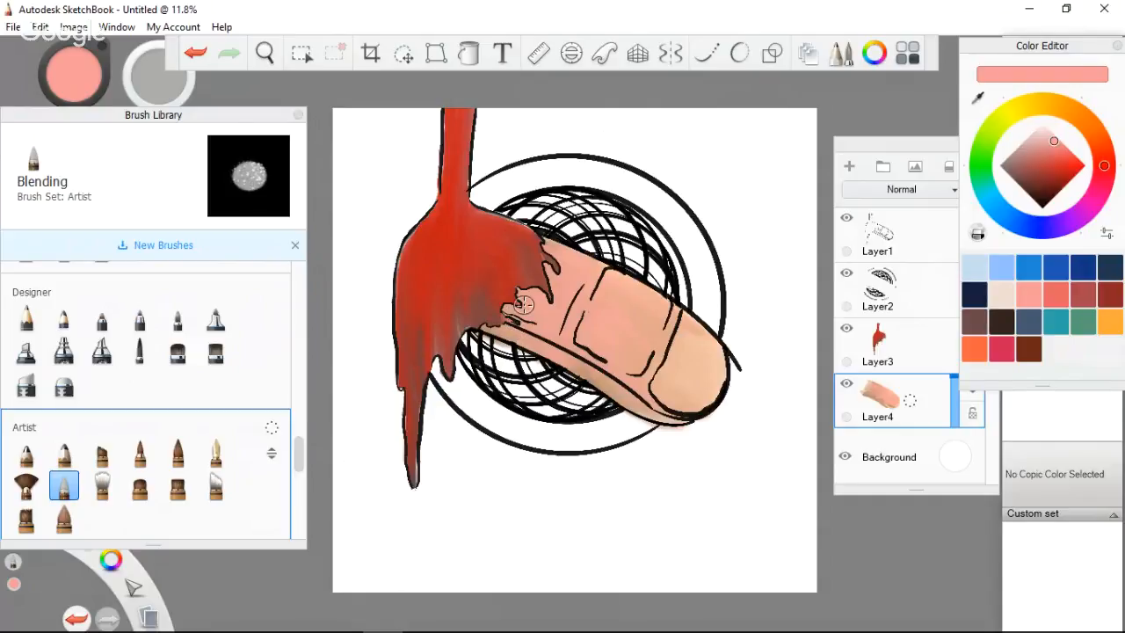
pyautogui.moveTo(567, 290)
pyautogui.mouseDown()
pyautogui.moveTo(549, 258)
pyautogui.moveTo(565, 254)
pyautogui.moveTo(539, 241)
pyautogui.moveTo(577, 256)
pyautogui.moveTo(558, 273)
pyautogui.moveTo(557, 260)
pyautogui.moveTo(572, 268)
pyautogui.moveTo(543, 248)
pyautogui.moveTo(593, 275)
pyautogui.mouseUp()
pyautogui.moveTo(539, 305)
pyautogui.mouseDown()
pyautogui.moveTo(506, 313)
pyautogui.moveTo(519, 297)
pyautogui.moveTo(516, 348)
pyautogui.mouseUp()
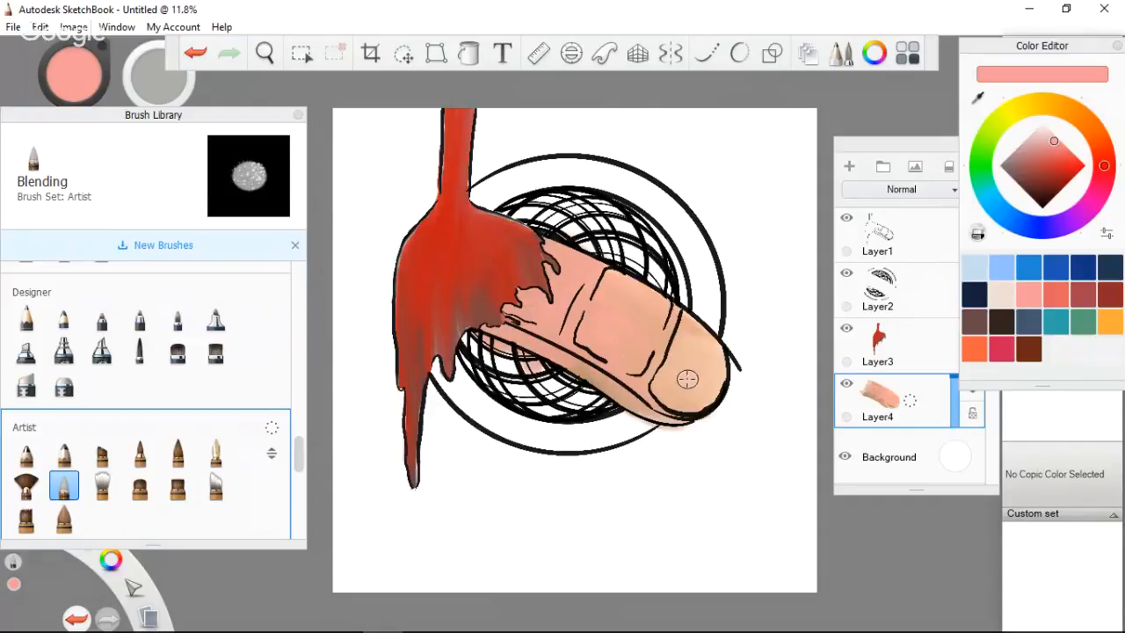
pyautogui.moveTo(688, 380)
pyautogui.mouseDown()
pyautogui.moveTo(681, 344)
pyautogui.moveTo(681, 374)
pyautogui.moveTo(632, 353)
pyautogui.moveTo(675, 388)
pyautogui.moveTo(625, 347)
pyautogui.moveTo(664, 387)
pyautogui.moveTo(619, 359)
pyautogui.moveTo(664, 396)
pyautogui.moveTo(638, 361)
pyautogui.mouseUp()
pyautogui.moveTo(635, 298)
pyautogui.mouseDown()
pyautogui.moveTo(638, 328)
pyautogui.moveTo(625, 301)
pyautogui.mouseUp()
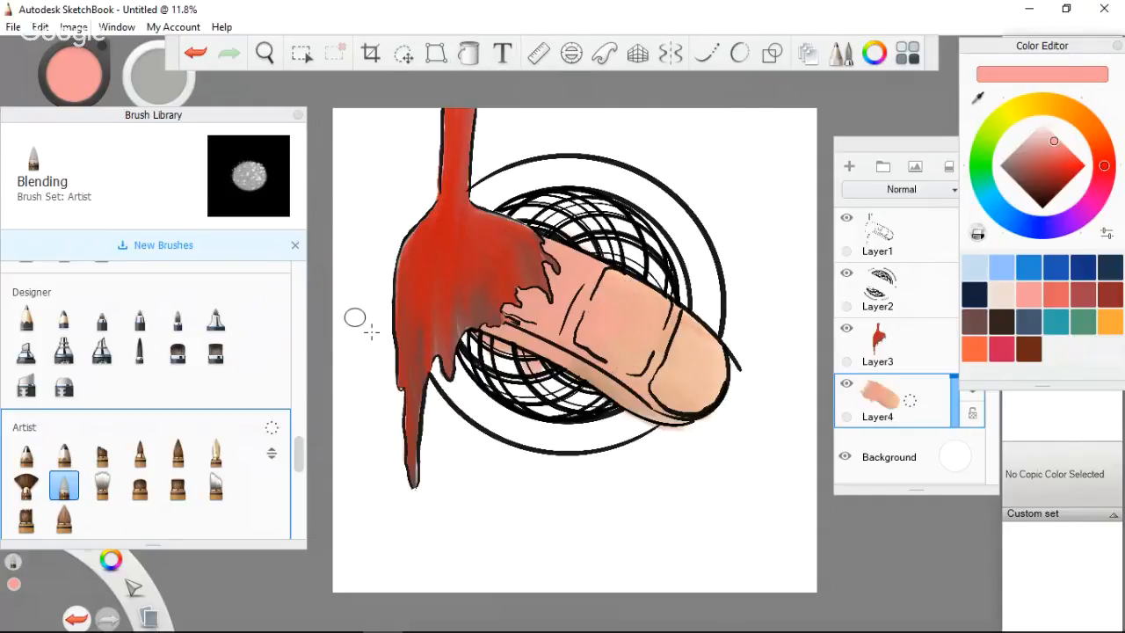
# Erase the stray skin color over the globe and below the finger on Layer4 with Hard Eraser Tapered.
pyautogui.click(25, 384)
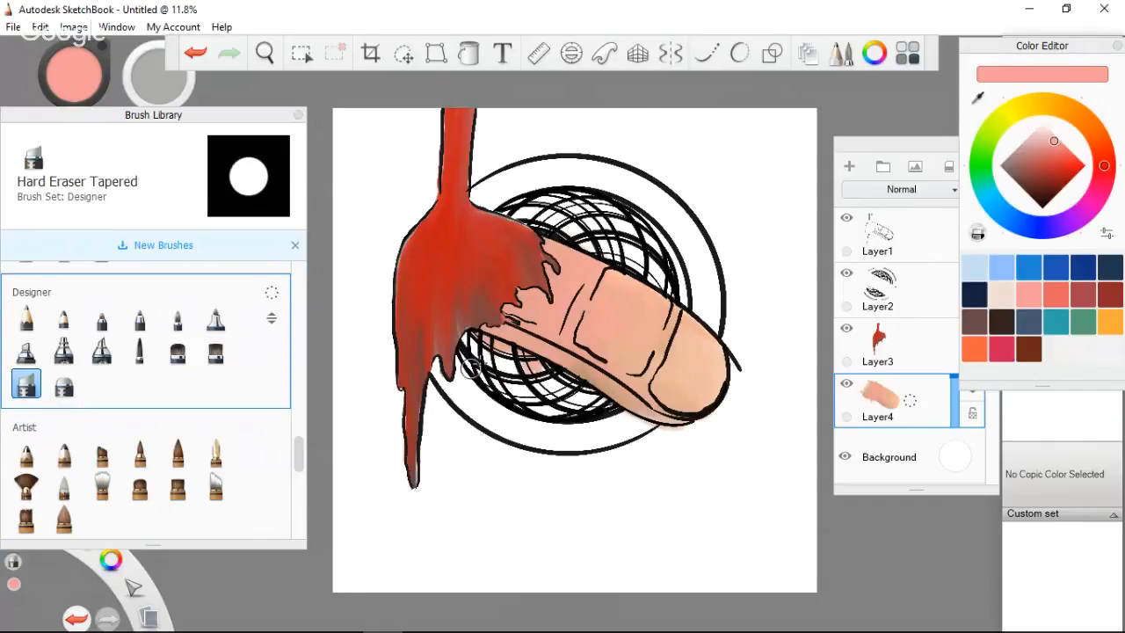
pyautogui.moveTo(538, 370); pyautogui.dragTo(484, 343)
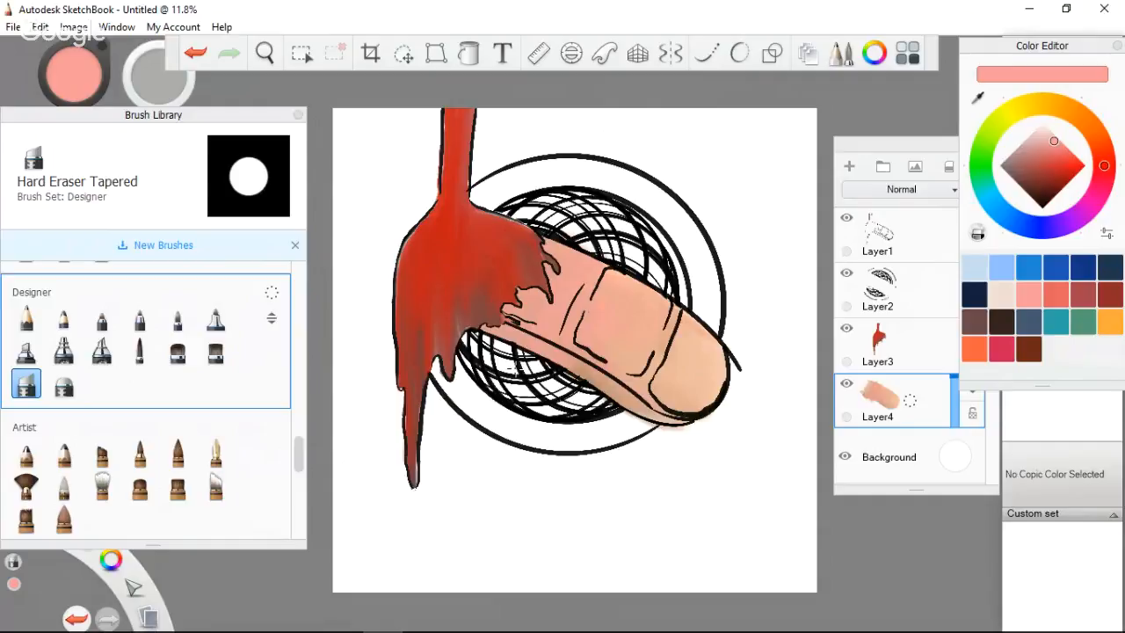
pyautogui.moveTo(624, 413); pyautogui.dragTo(670, 426)
pyautogui.hotkey('ctrl', 'z')
pyautogui.hotkey('ctrl', 'z')
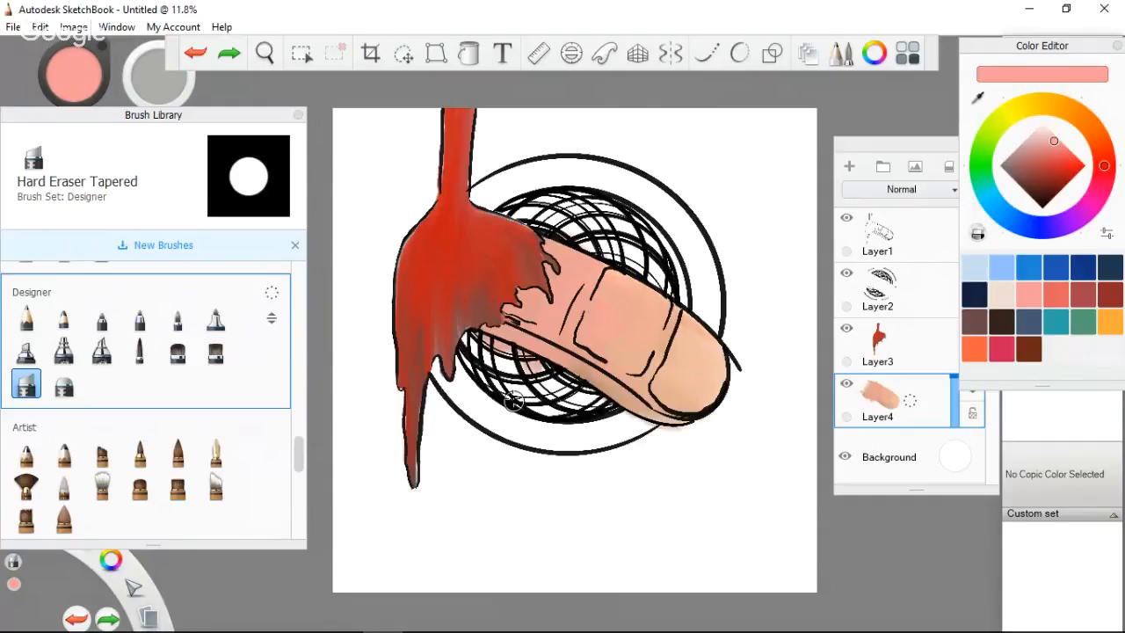
pyautogui.hotkey('ctrl', 'y')
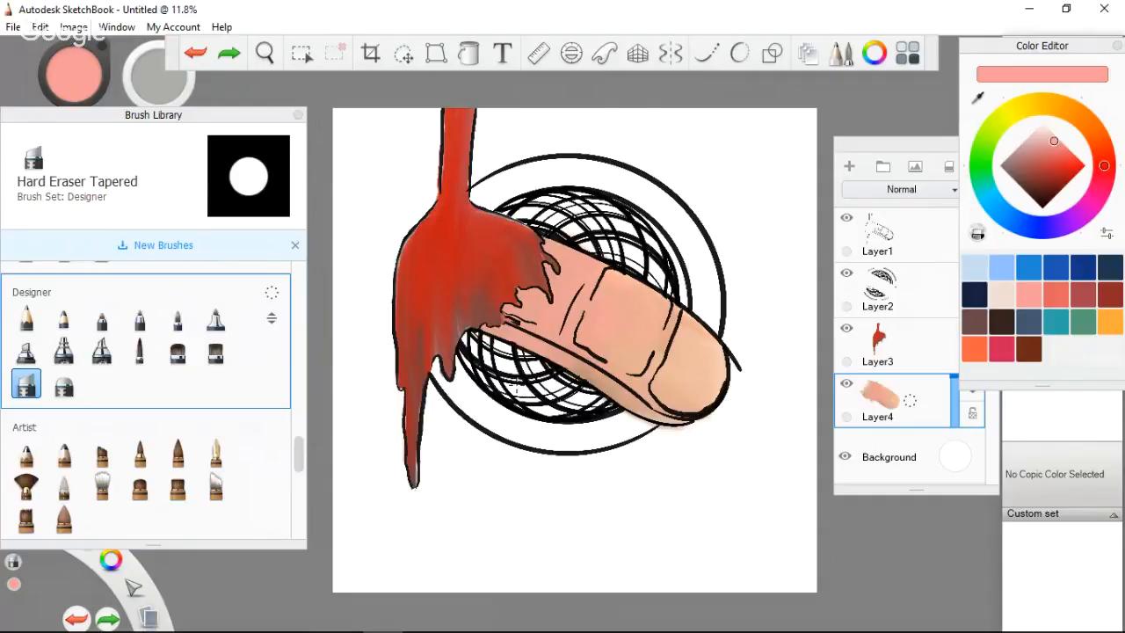
pyautogui.hotkey('ctrl', 'y')
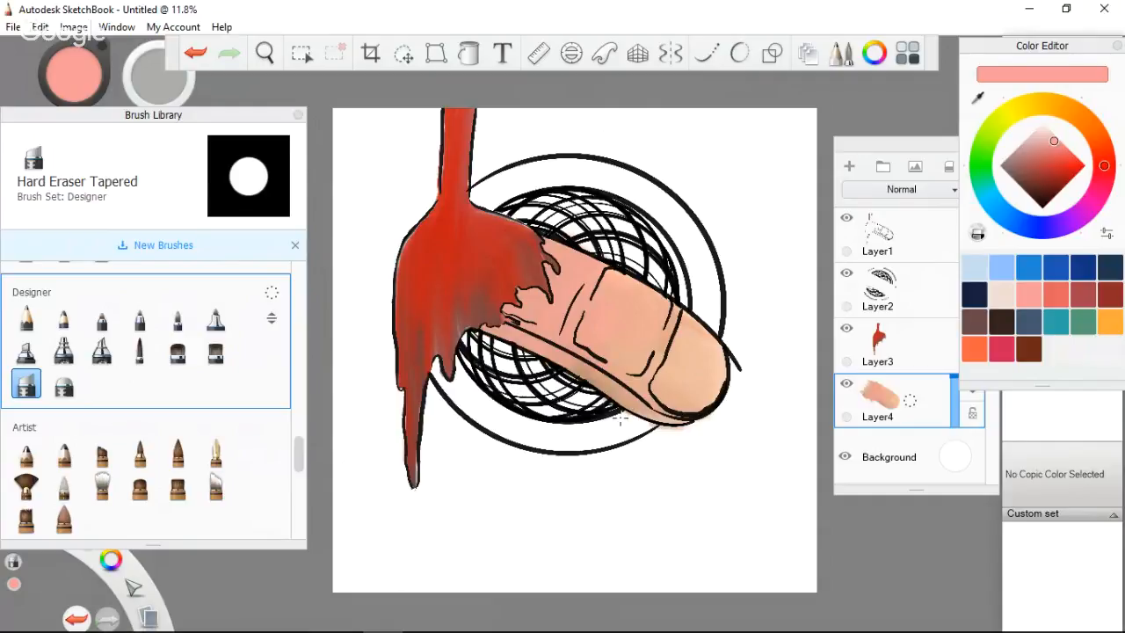
# Erase the remaining color spill under the fingertip, and remove the stray outline stroke beside the fingertip on Layer1.
pyautogui.click(621, 420)
pyautogui.hotkey('ctrl', 'z')
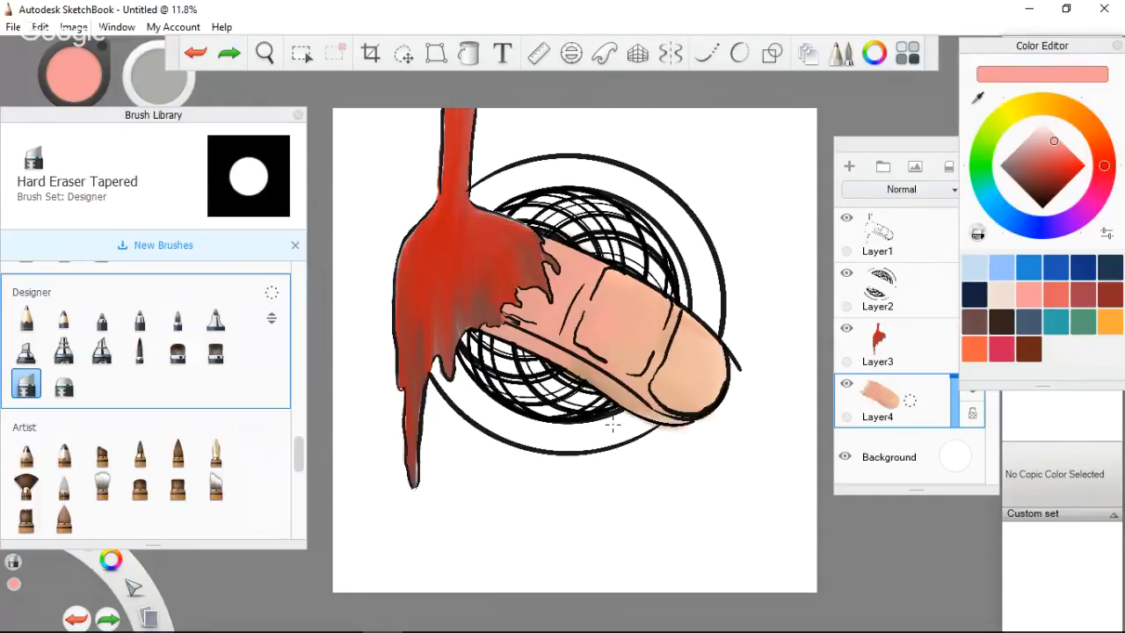
pyautogui.moveTo(613, 425); pyautogui.dragTo(677, 430)
pyautogui.hotkey('ctrl', 'z')
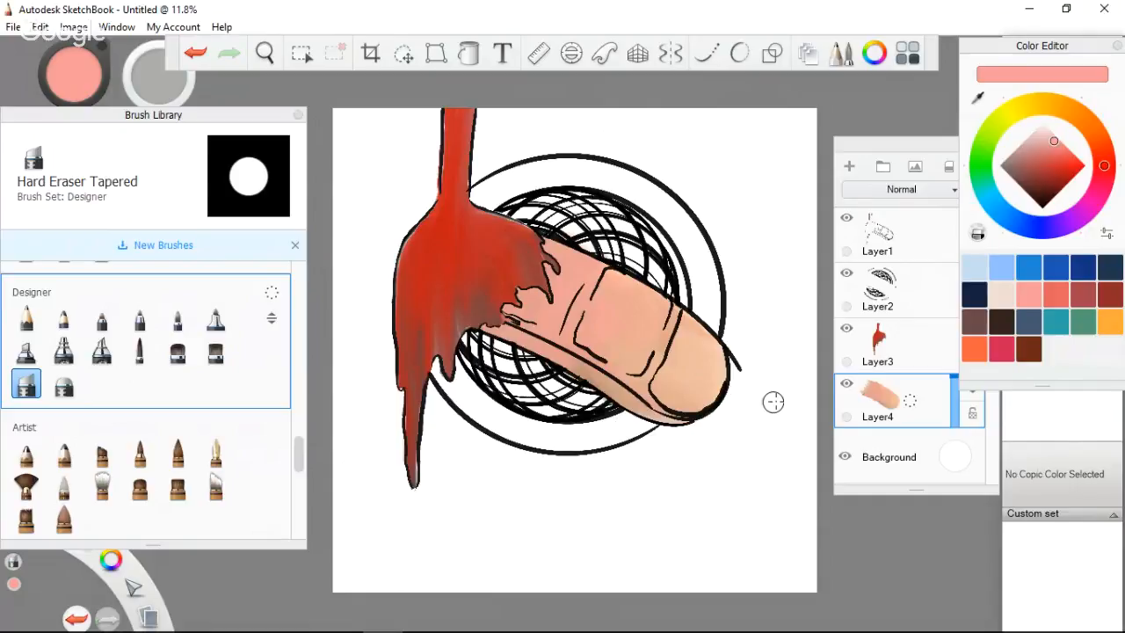
pyautogui.click(937, 247)
pyautogui.moveTo(766, 392); pyautogui.dragTo(743, 390)
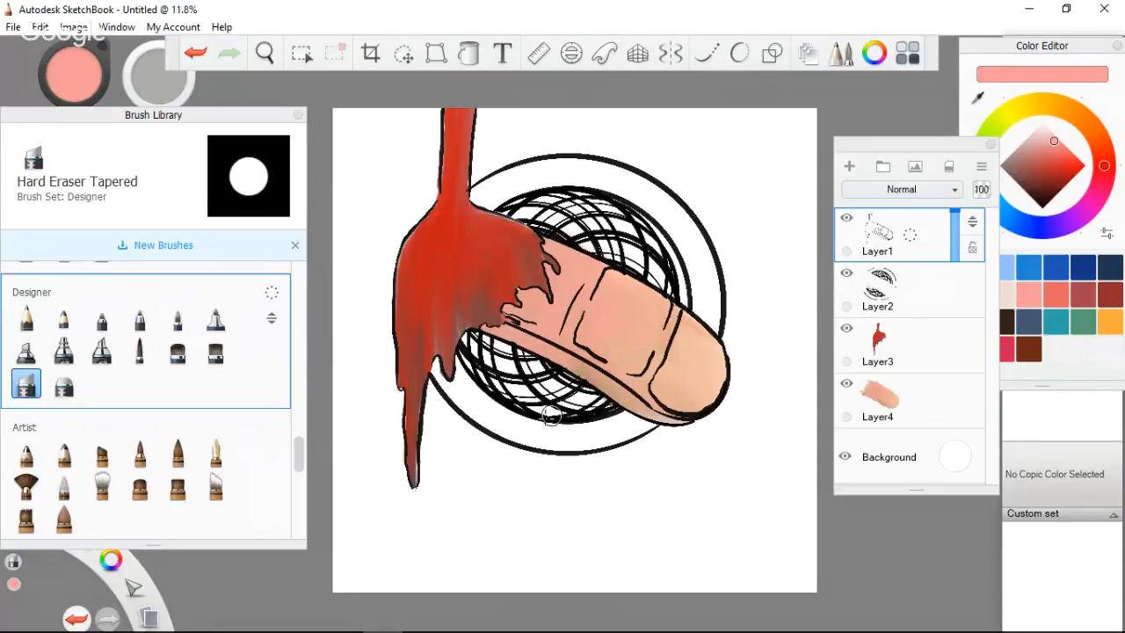
# Choose the Digital Brush from the Designer set and set its color to a muted teal.
pyautogui.scroll(-5, 297, 457)
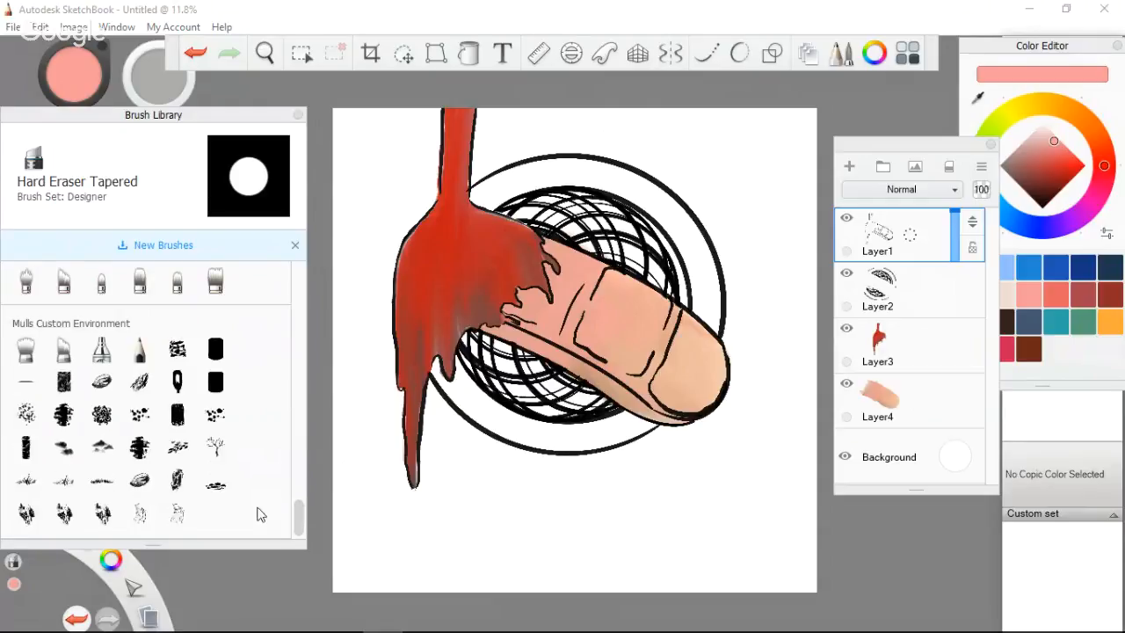
pyautogui.moveTo(299, 517)
pyautogui.mouseDown()
pyautogui.moveTo(301, 444)
pyautogui.moveTo(305, 477)
pyautogui.moveTo(290, 435)
pyautogui.moveTo(280, 443)
pyautogui.mouseUp()
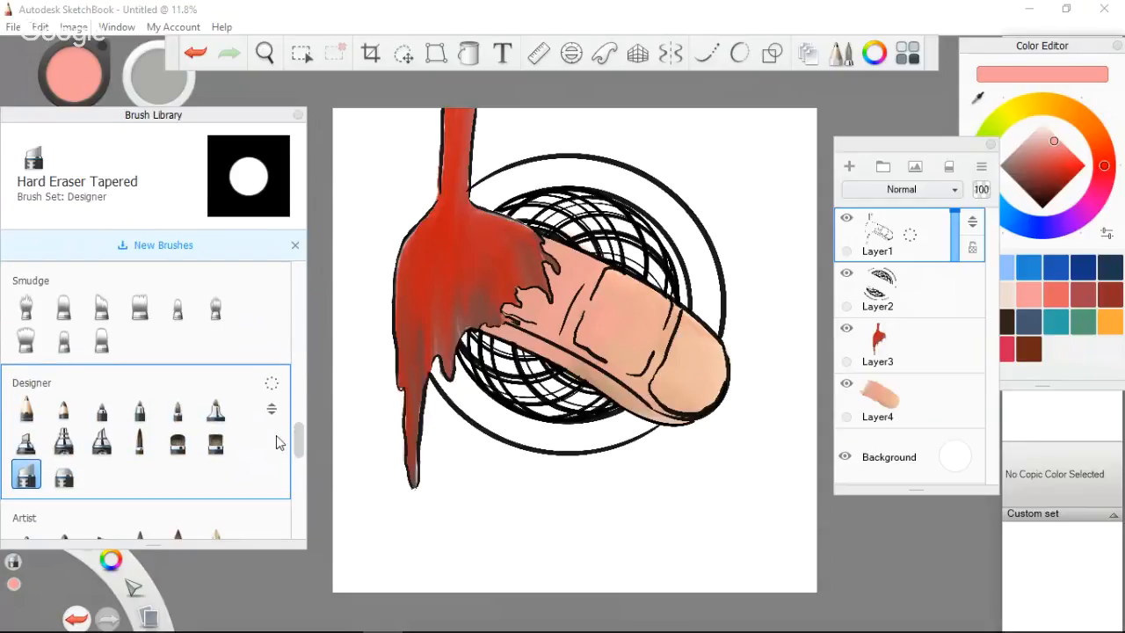
pyautogui.click(140, 442)
pyautogui.click(178, 412)
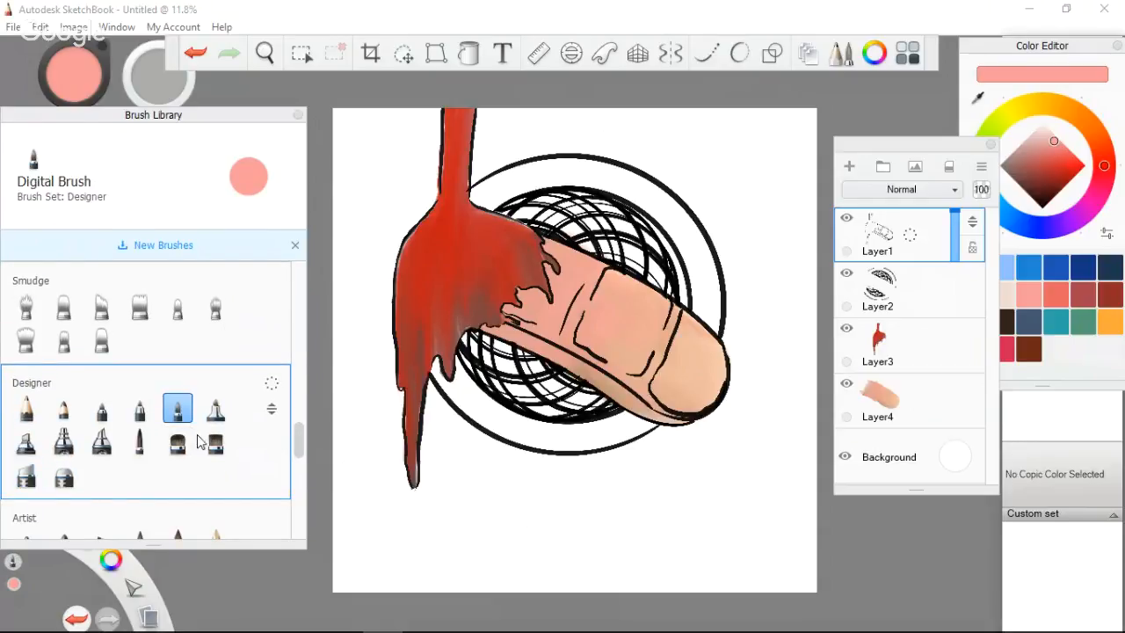
pyautogui.click(1013, 228)
pyautogui.moveTo(1013, 229); pyautogui.dragTo(988, 202)
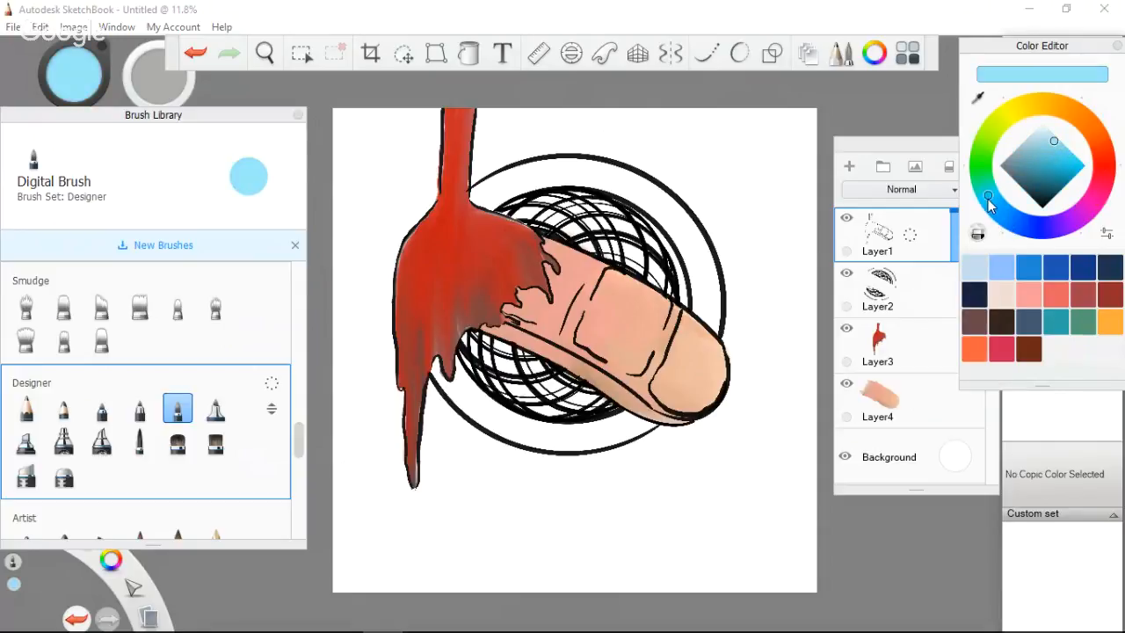
pyautogui.click(1104, 167)
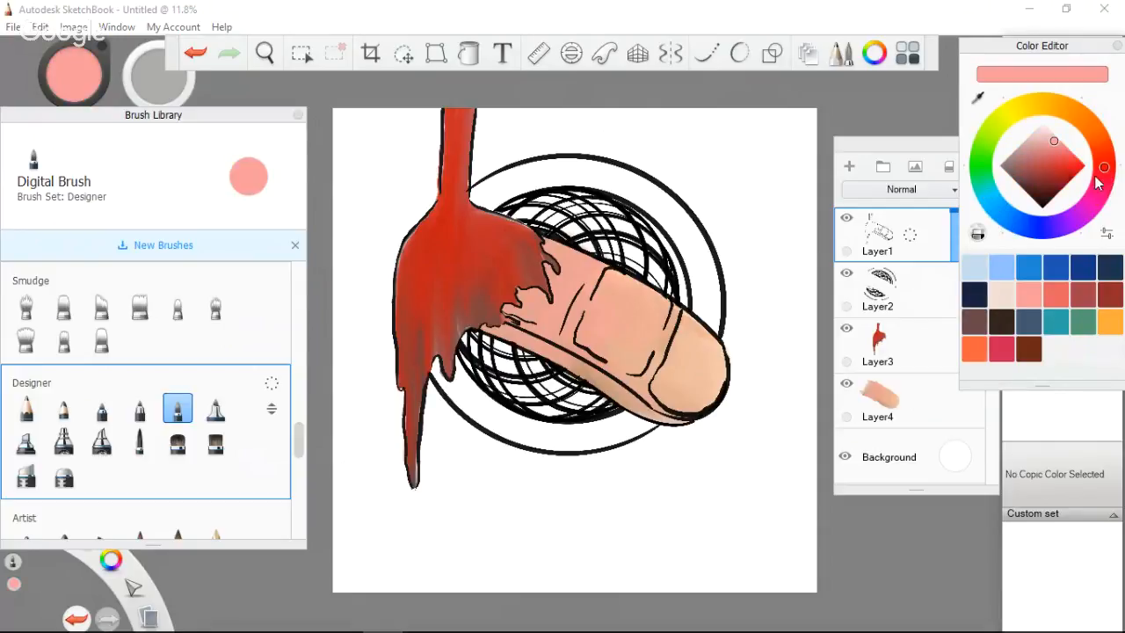
pyautogui.click(990, 197)
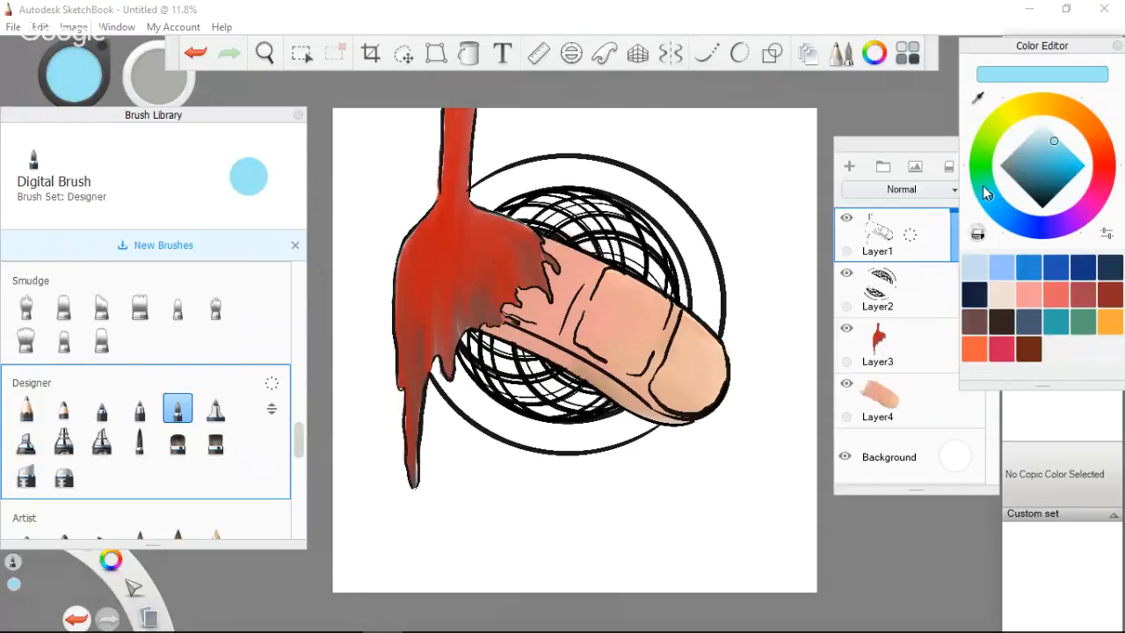
pyautogui.click(984, 186)
pyautogui.moveTo(1058, 167); pyautogui.dragTo(1078, 173)
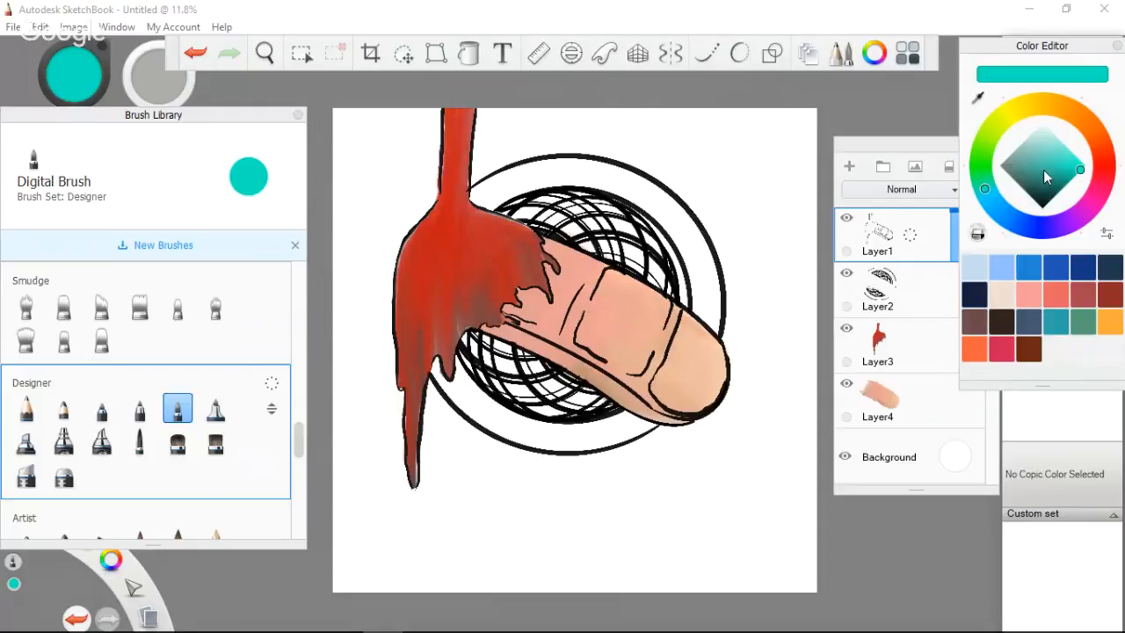
pyautogui.click(1042, 169)
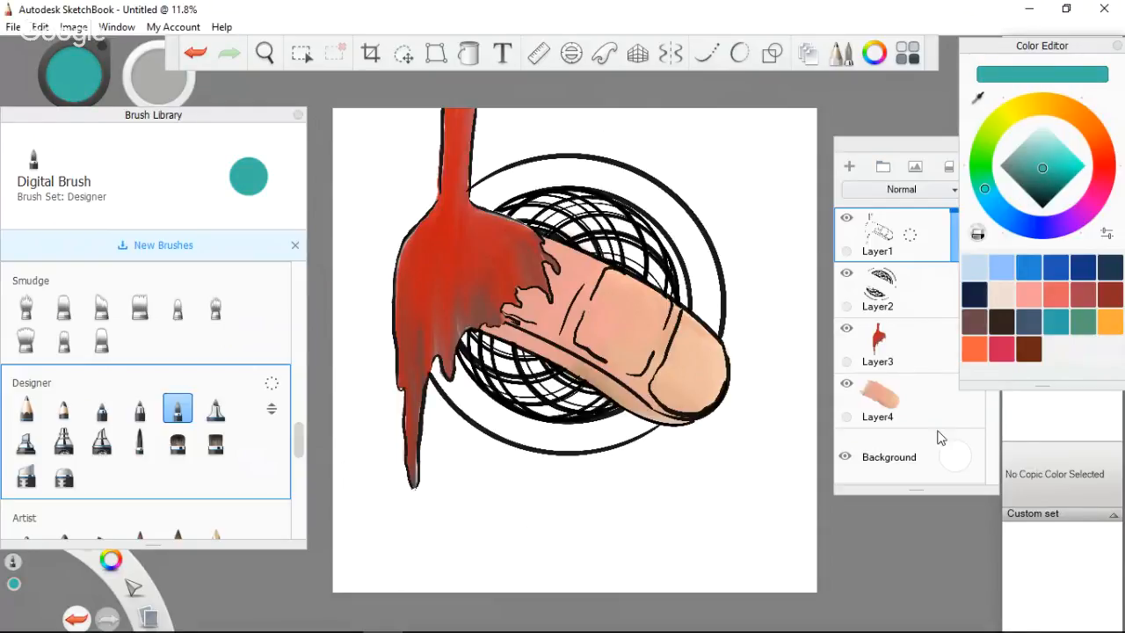
# Add two new layers and move both beneath Layer4, above the background.
pyautogui.click(914, 418)
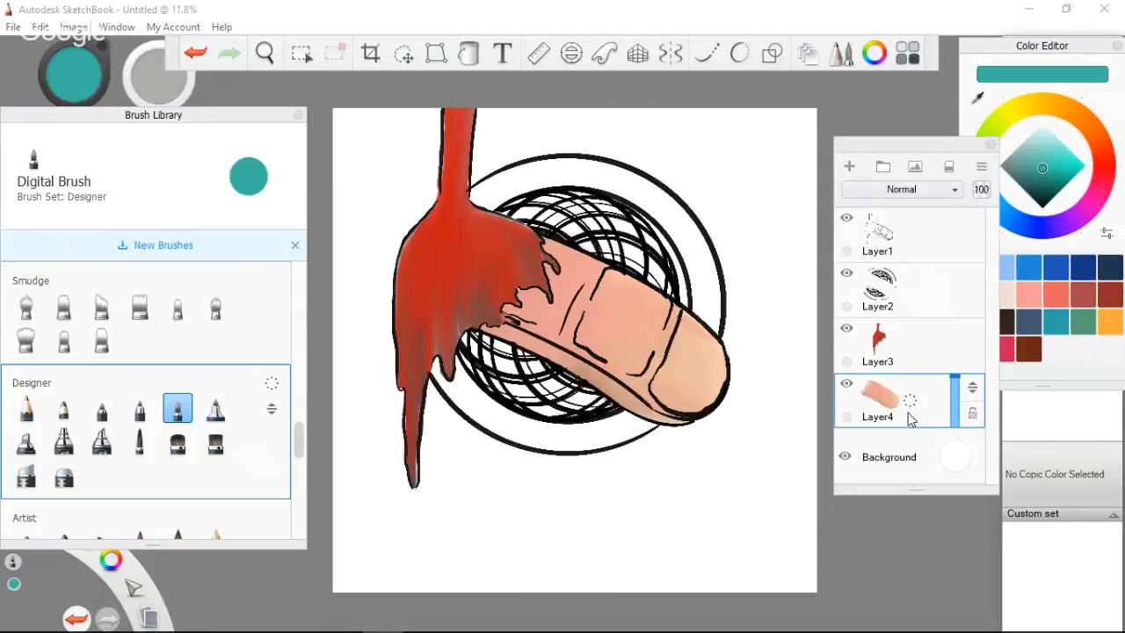
pyautogui.click(850, 167)
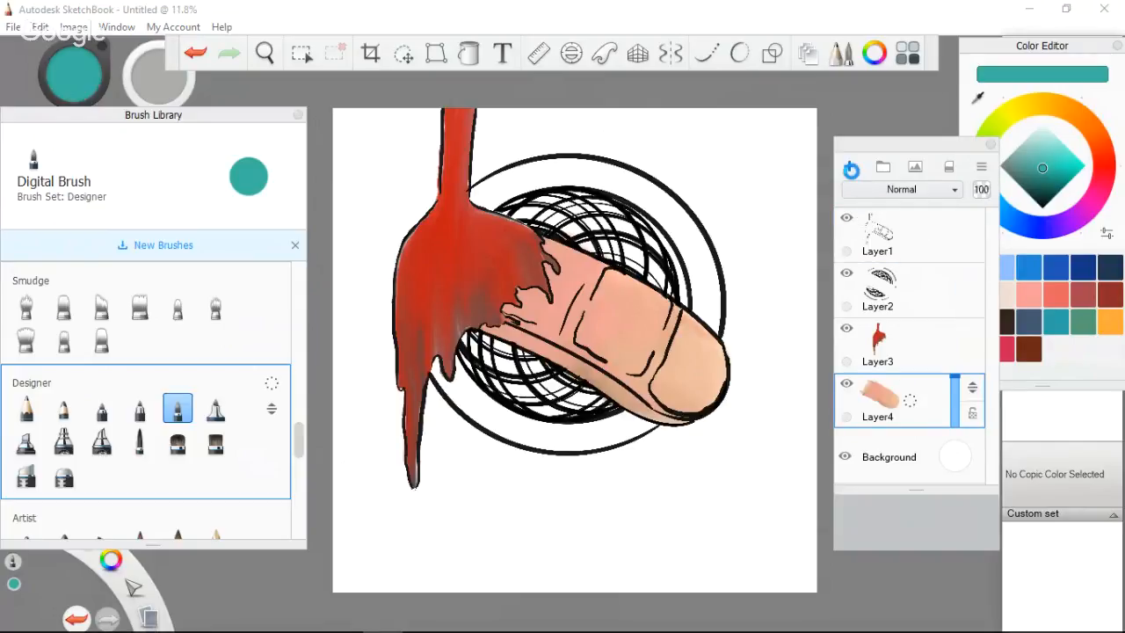
pyautogui.click(851, 167)
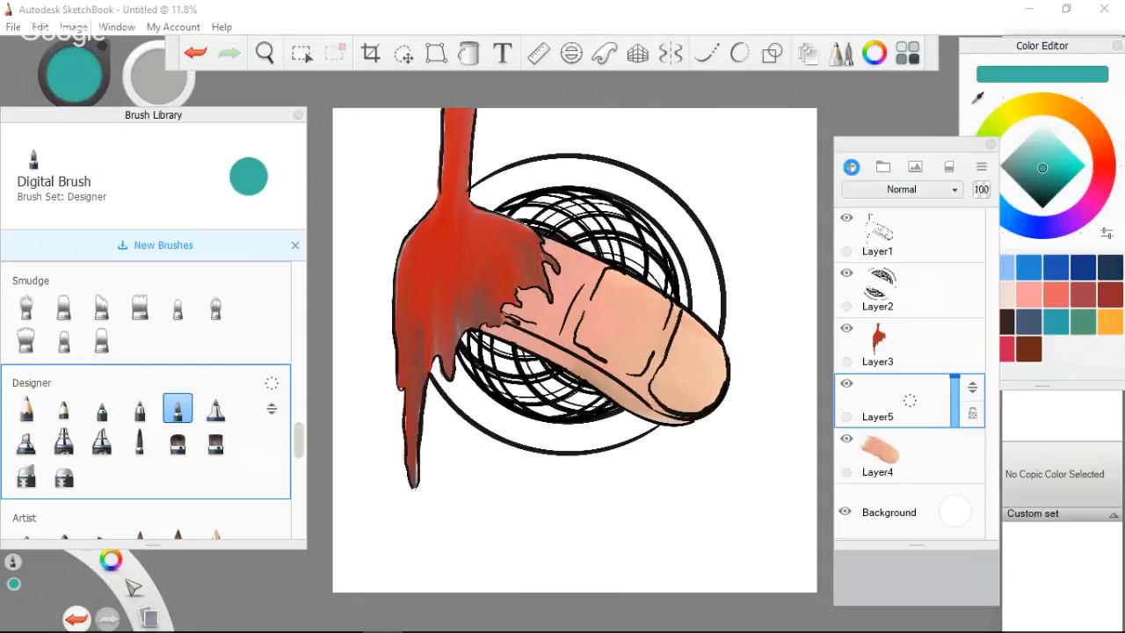
pyautogui.moveTo(967, 404); pyautogui.dragTo(978, 533)
pyautogui.moveTo(972, 442); pyautogui.dragTo(972, 567)
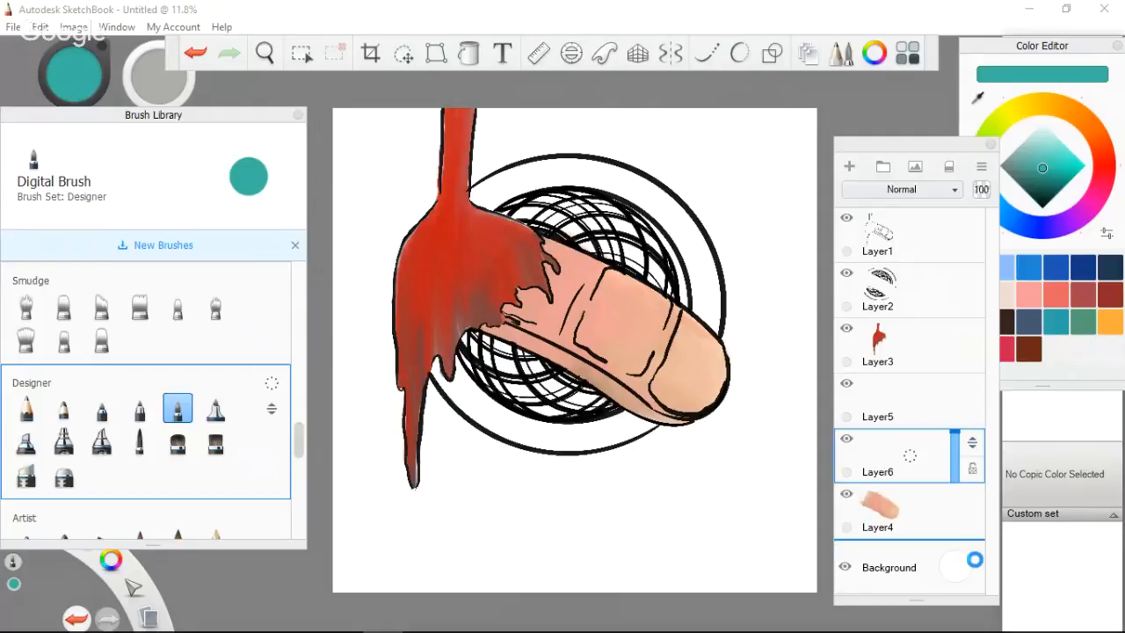
pyautogui.click(972, 385)
pyautogui.moveTo(972, 394); pyautogui.dragTo(971, 502)
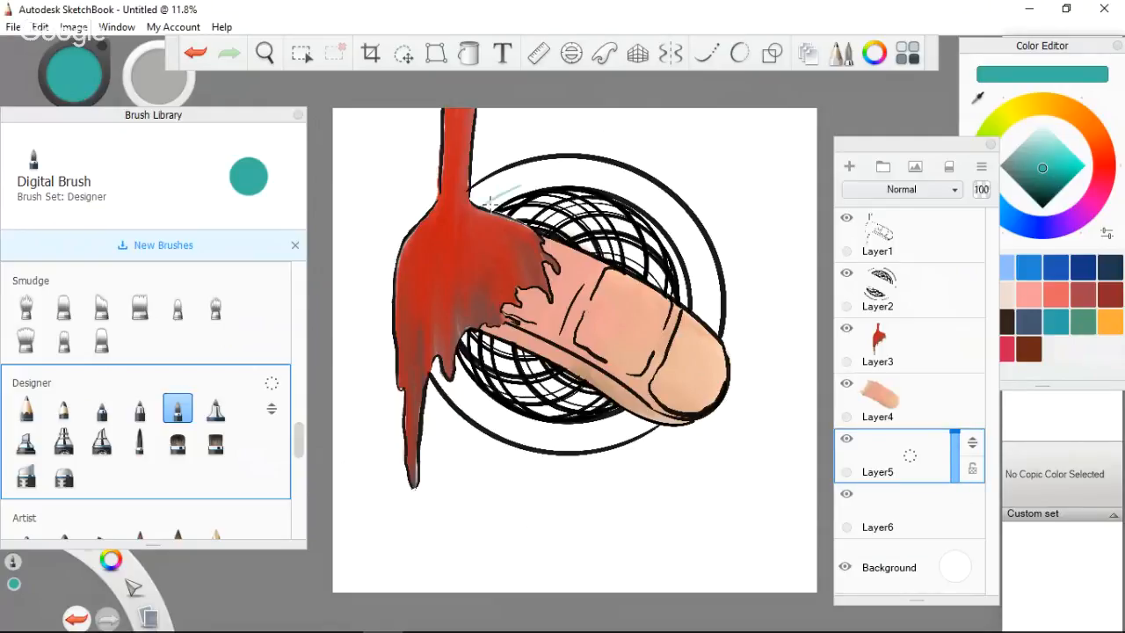
pyautogui.moveTo(490, 202); pyautogui.dragTo(491, 203)
pyautogui.hotkey('ctrl', 'z')
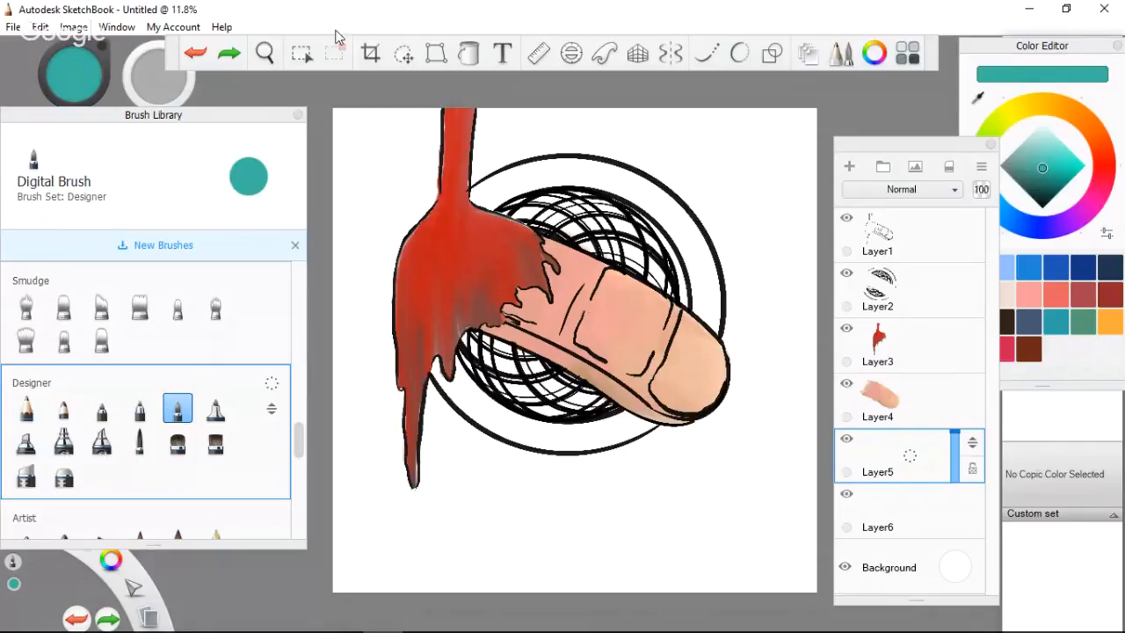
# Save the drawing in the Art folder as xanax in Adobe Photoshop PSD format, and close the File Explorer window.
pyautogui.click(13, 27)
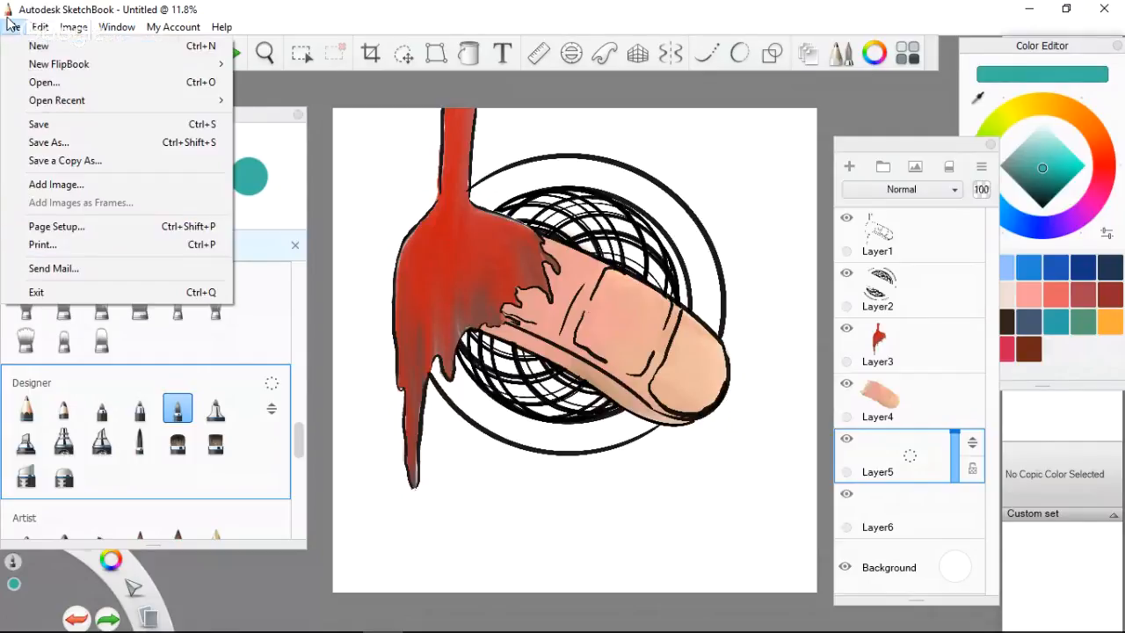
pyautogui.click(51, 142)
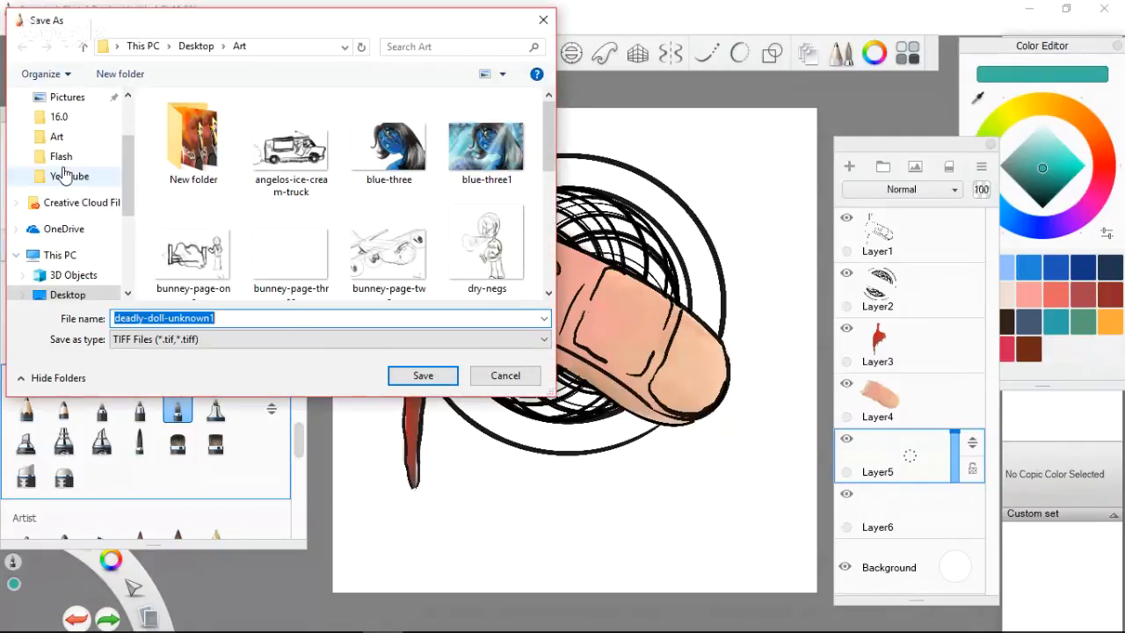
pyautogui.write('xa')
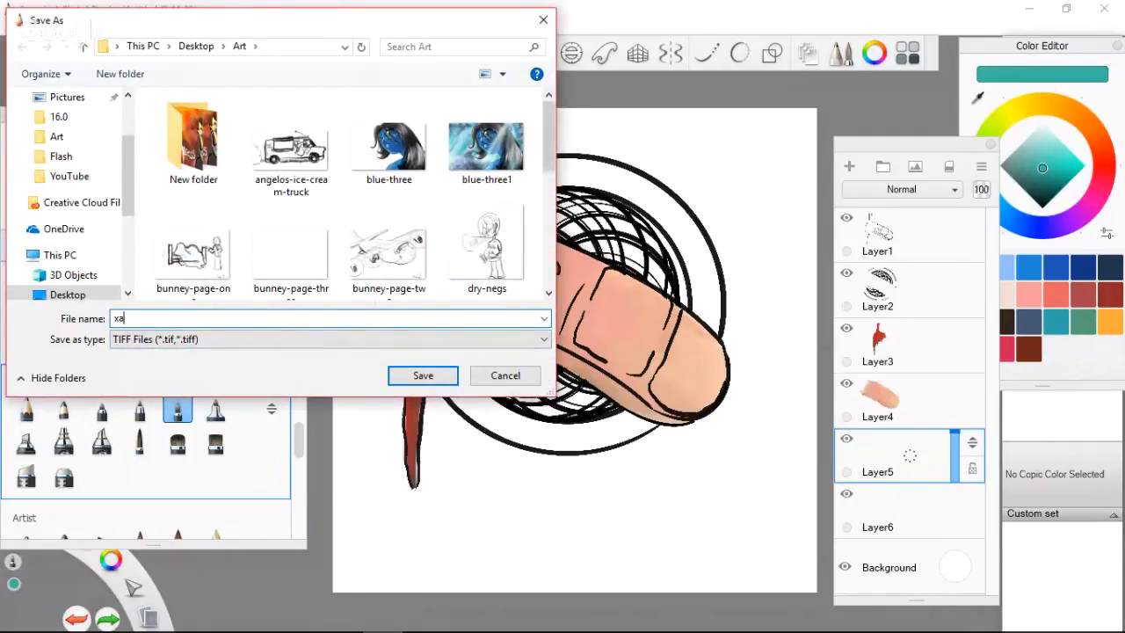
pyautogui.write('nax')
pyautogui.click(290, 339)
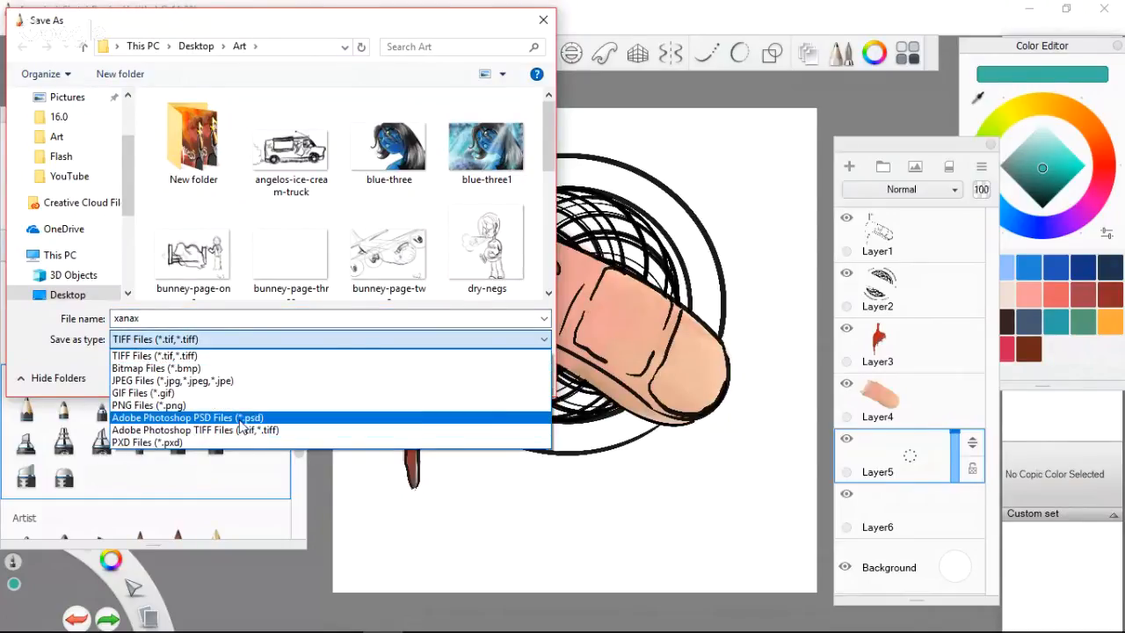
pyautogui.click(268, 422)
pyautogui.click(423, 376)
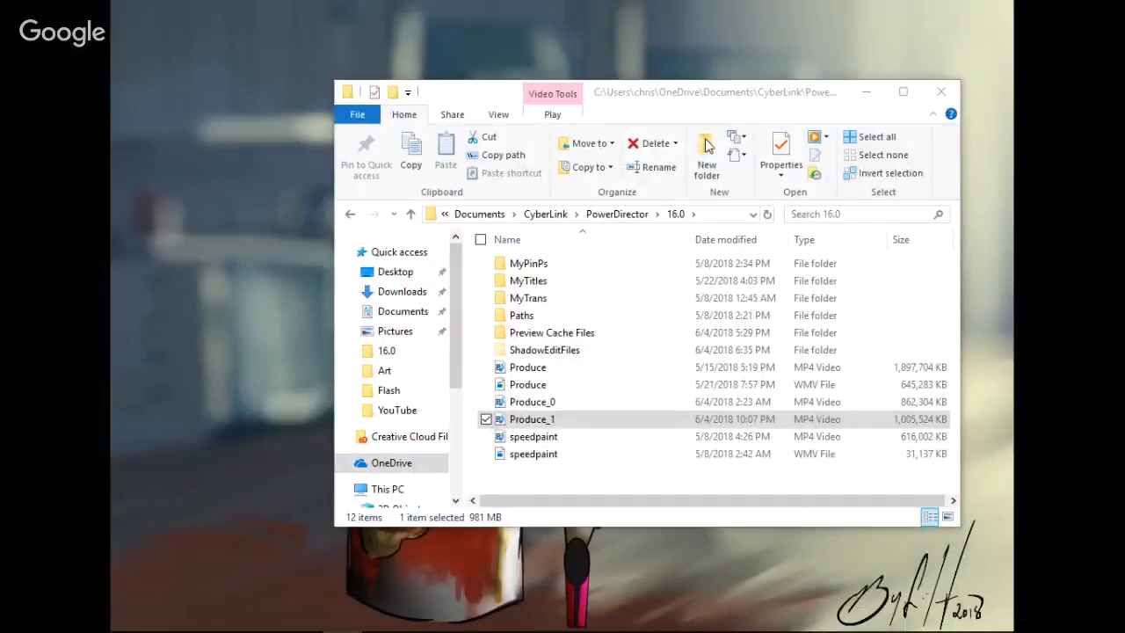
pyautogui.click(941, 91)
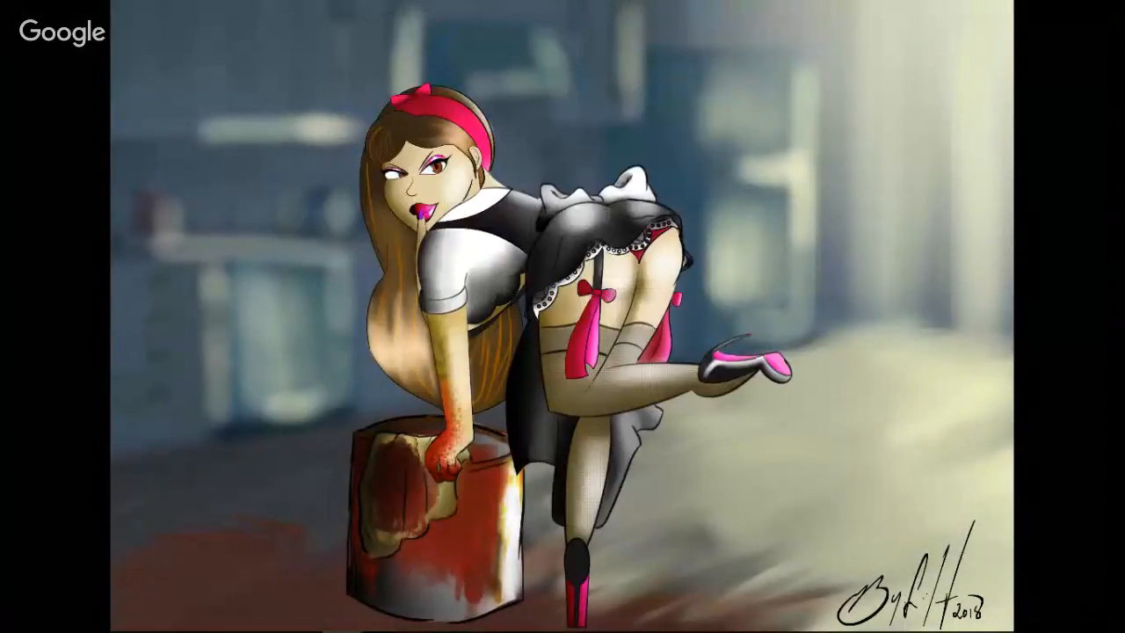